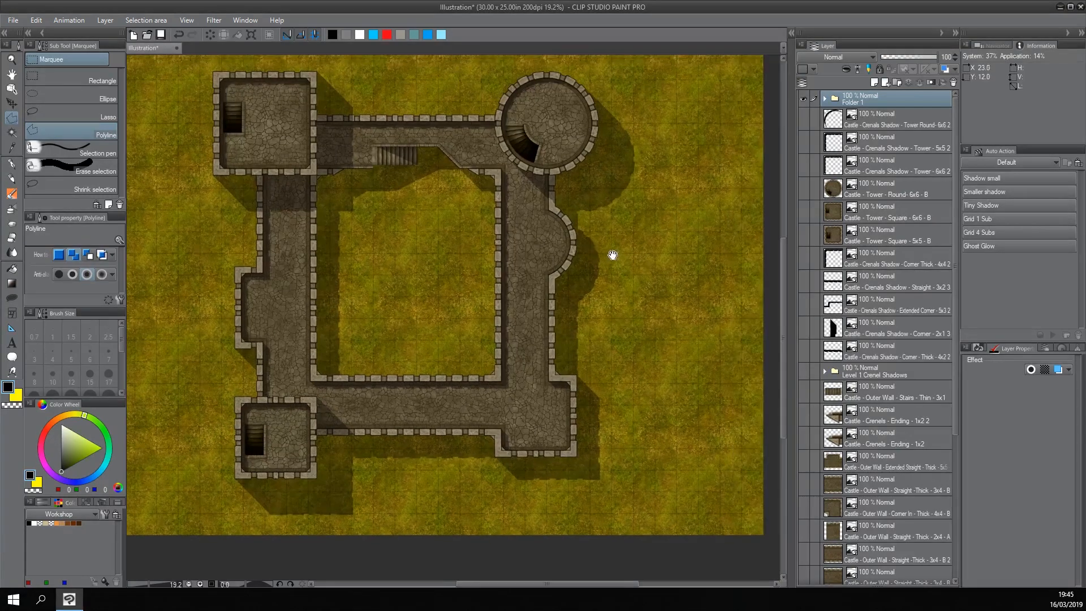
Examine the finished castle battlemap, checking the shadows cast by its towers, walls and crenels.
{"action": "scroll", "coordinate": [606, 255], "scroll_direction": "up", "scroll_amount": 1}
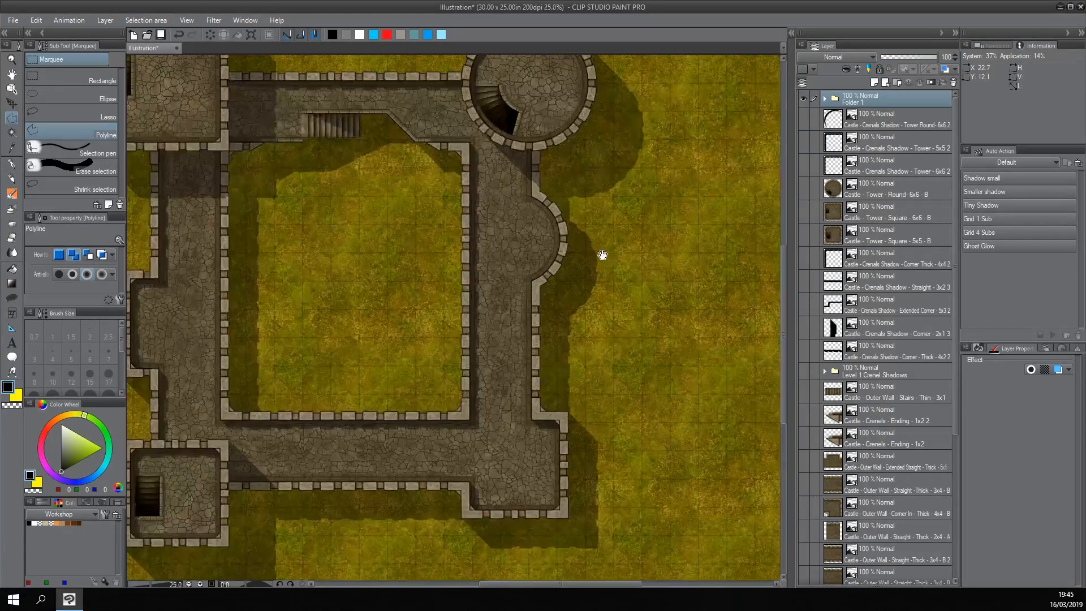
{"action": "left_click_drag", "start_coordinate": [663, 263], "coordinate": [706, 239]}
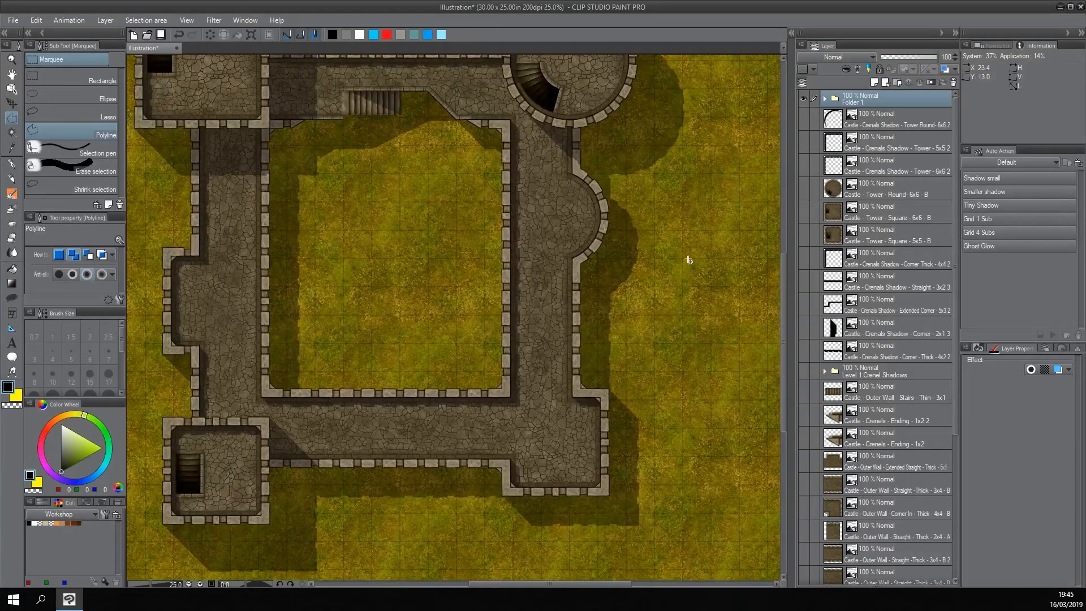
{"action": "left_click_drag", "start_coordinate": [576, 259], "coordinate": [632, 258]}
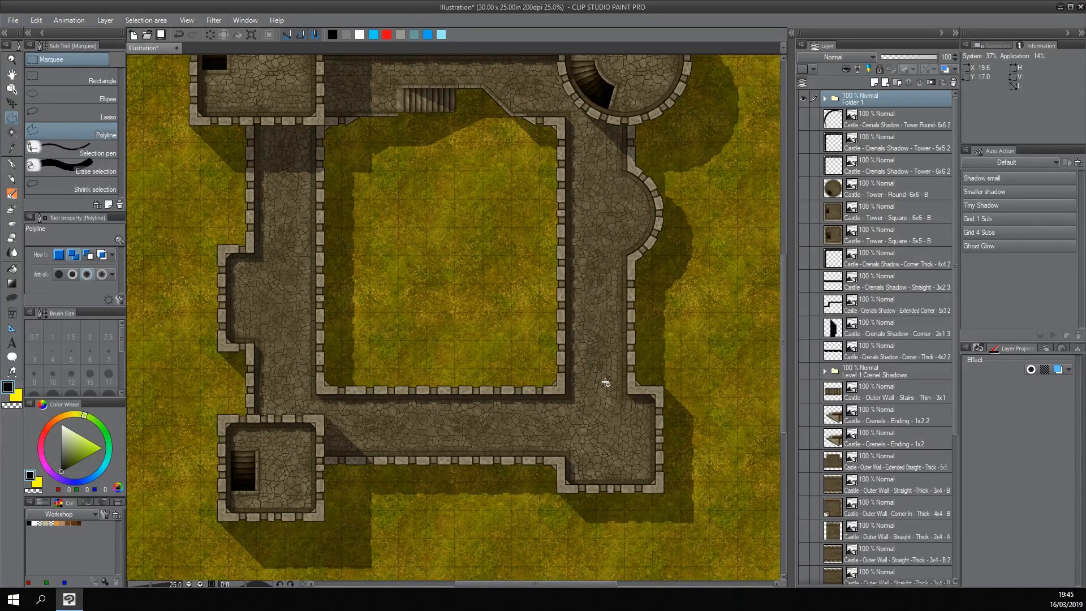
{"action": "scroll", "coordinate": [279, 272], "scroll_direction": "up", "scroll_amount": 3}
{"action": "left_click_drag", "start_coordinate": [560, 174], "coordinate": [502, 211]}
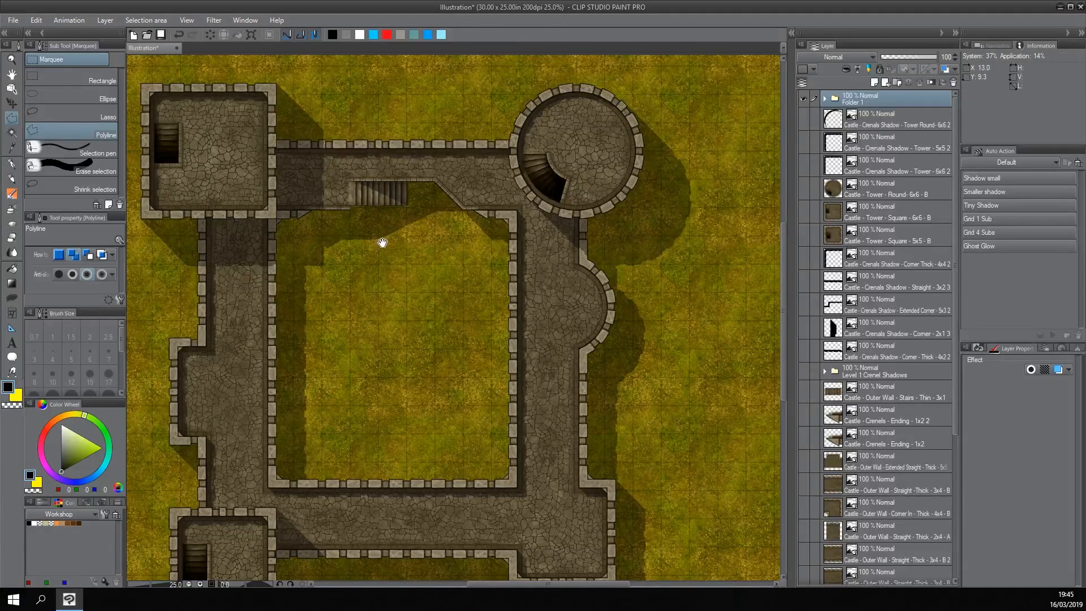
{"action": "left_click_drag", "start_coordinate": [381, 242], "coordinate": [537, 191]}
{"action": "left_click_drag", "start_coordinate": [457, 396], "coordinate": [474, 341]}
{"action": "scroll", "coordinate": [471, 326], "scroll_direction": "down", "scroll_amount": 3}
{"action": "scroll", "coordinate": [498, 319], "scroll_direction": "up", "scroll_amount": 3}
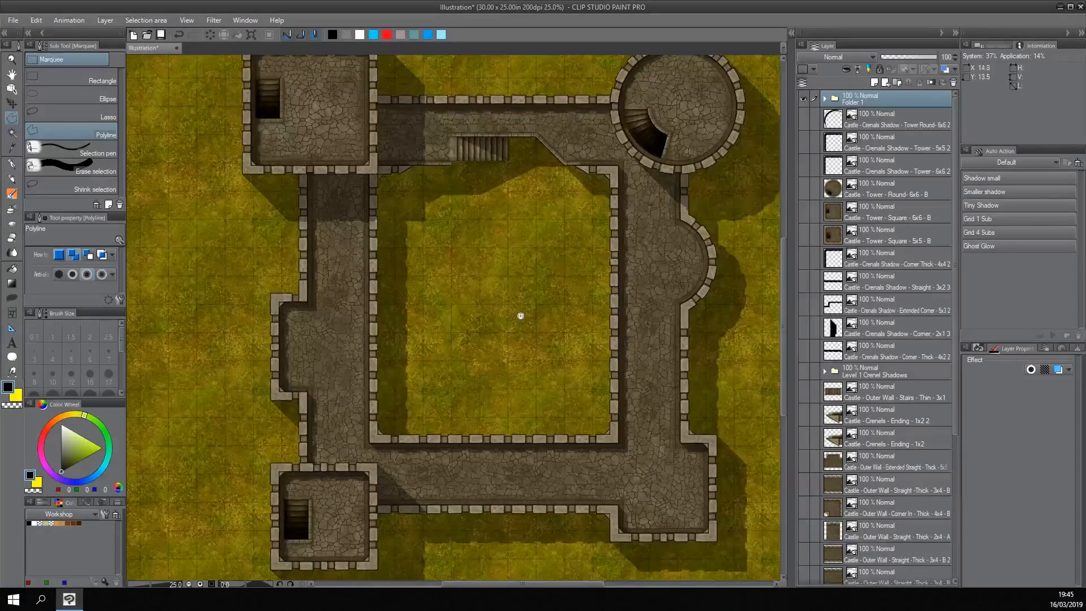
{"action": "scroll", "coordinate": [518, 315], "scroll_direction": "down", "scroll_amount": 3}
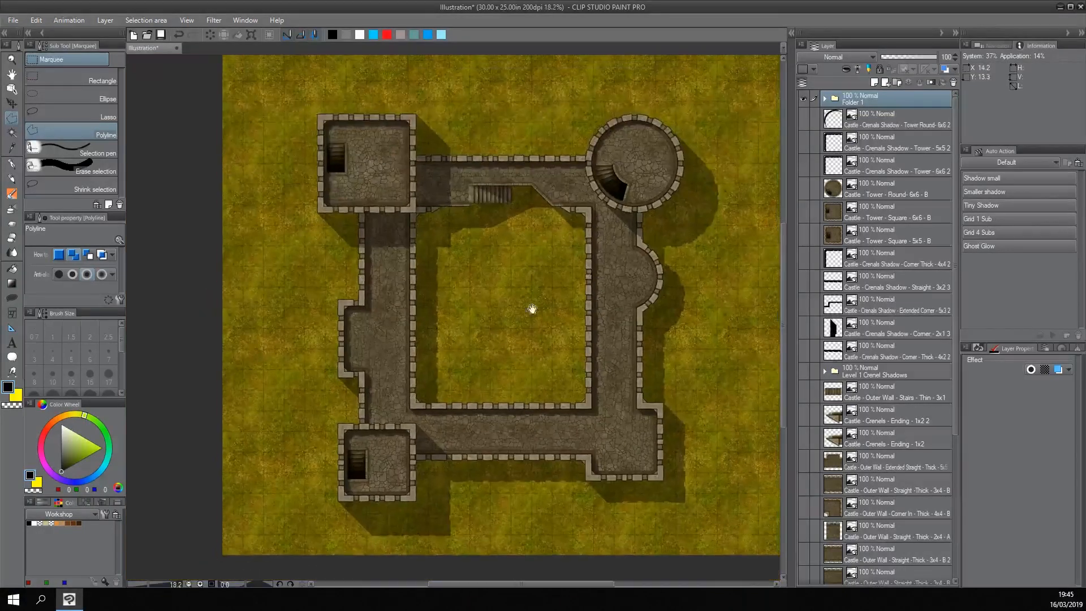
Hide Folder 1 and the shadow and stairs layers, leaving the unshaded castle towers and walls visible on the grass.
{"action": "left_click", "coordinate": [803, 100]}
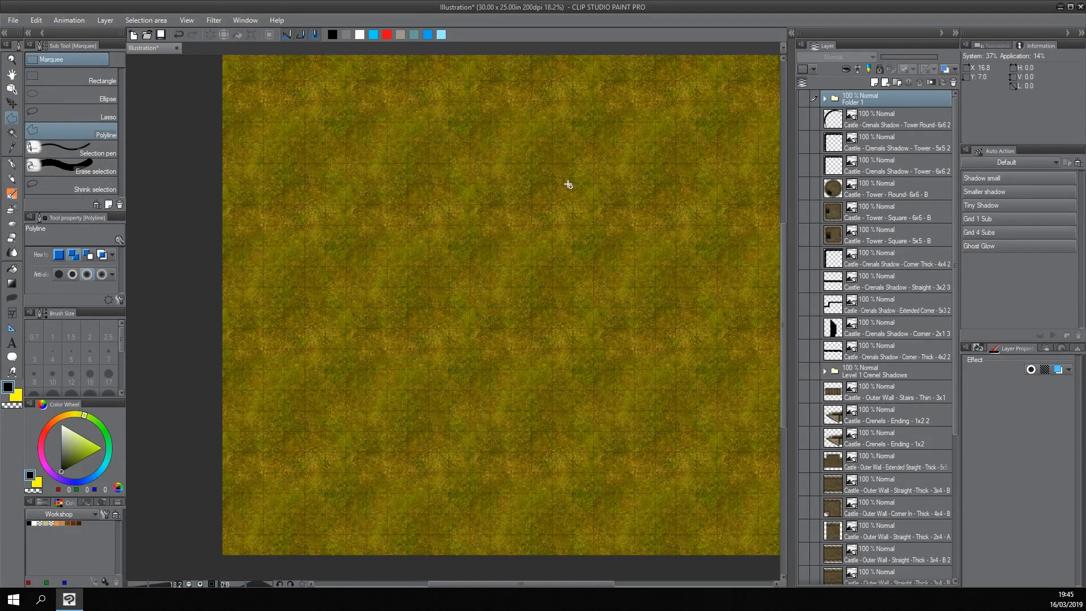
{"action": "left_click_drag", "start_coordinate": [558, 170], "coordinate": [505, 201]}
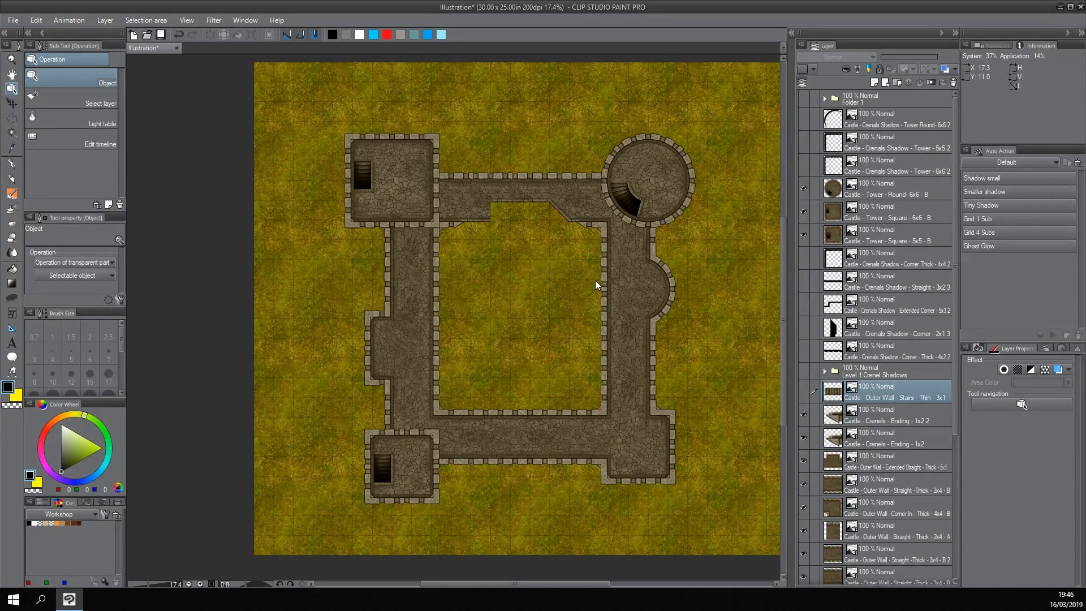
{"action": "scroll", "coordinate": [532, 300], "scroll_direction": "up", "scroll_amount": 1}
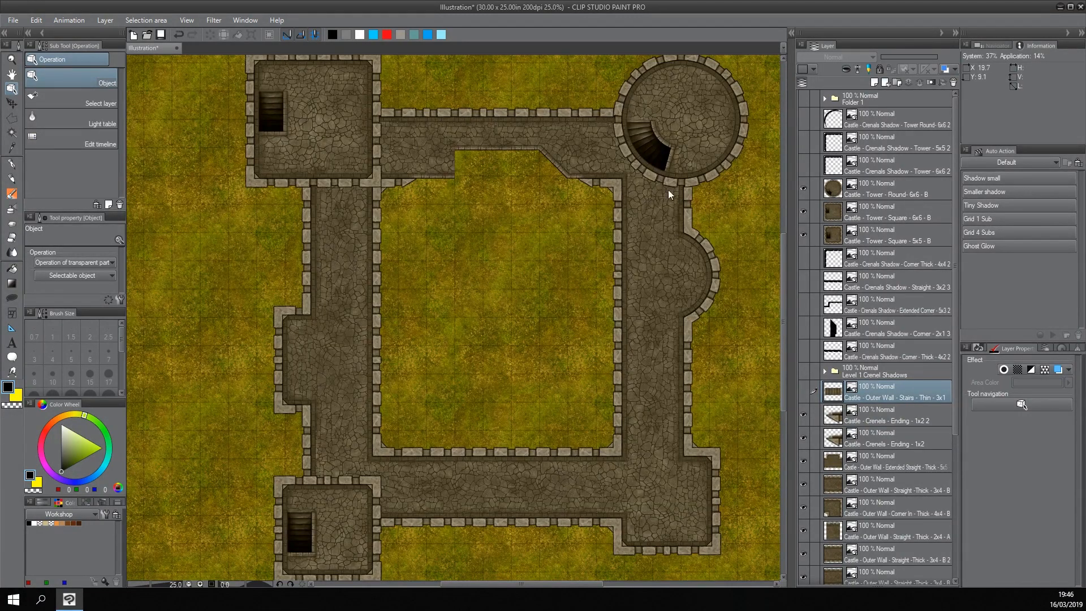
{"action": "left_click_drag", "start_coordinate": [565, 306], "coordinate": [556, 301]}
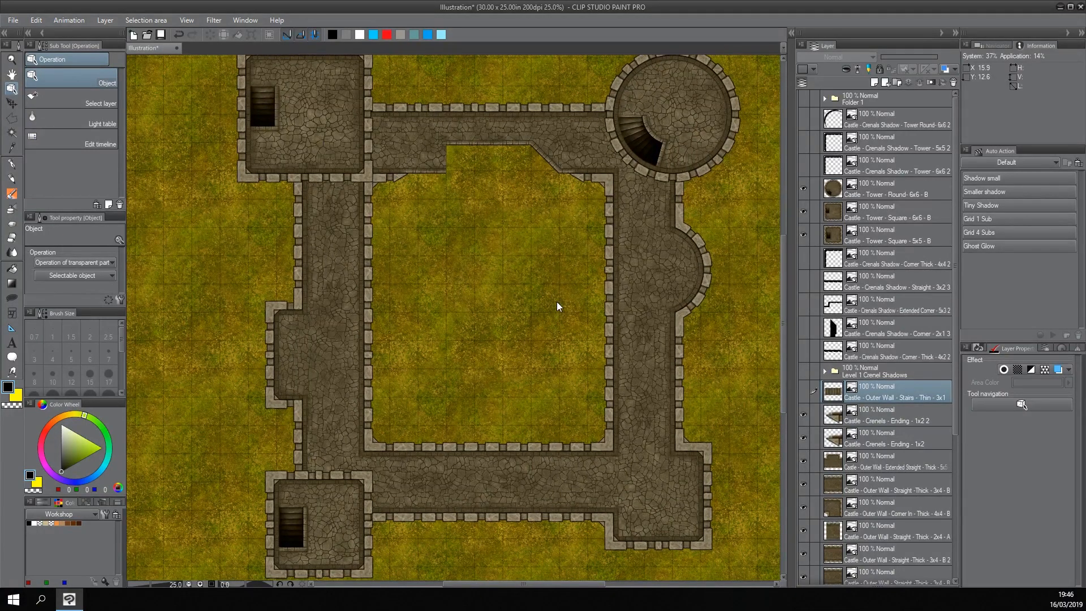
{"action": "left_click_drag", "start_coordinate": [301, 315], "coordinate": [346, 318]}
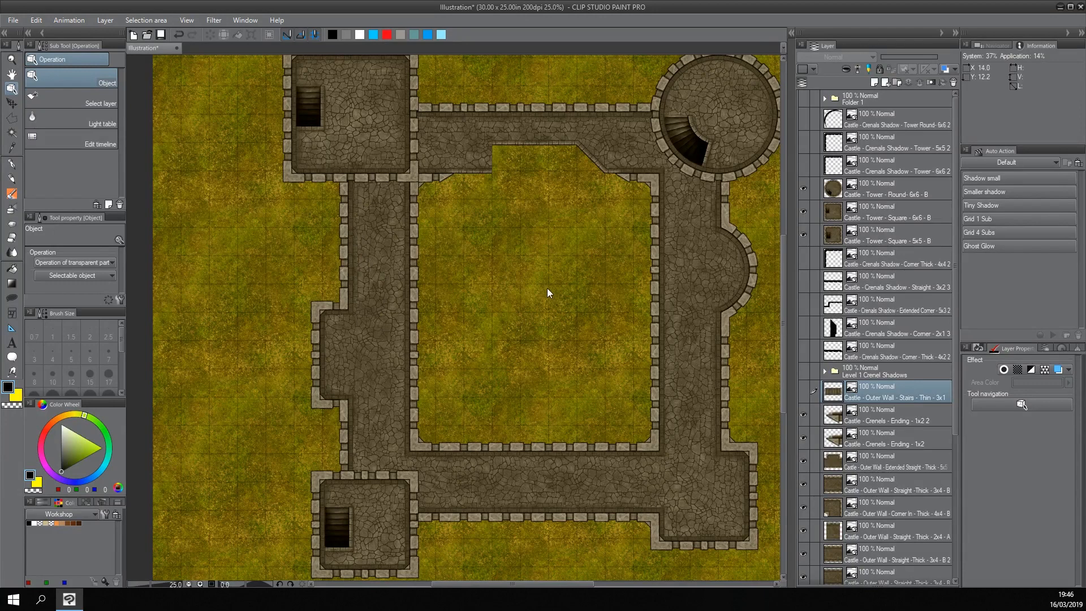
{"action": "left_click_drag", "start_coordinate": [465, 242], "coordinate": [470, 270]}
Show the three tower crenel shadow layers: Tower Round 6x6, Tower 5x5 and Tower 6x6.
{"action": "left_click", "coordinate": [847, 126]}
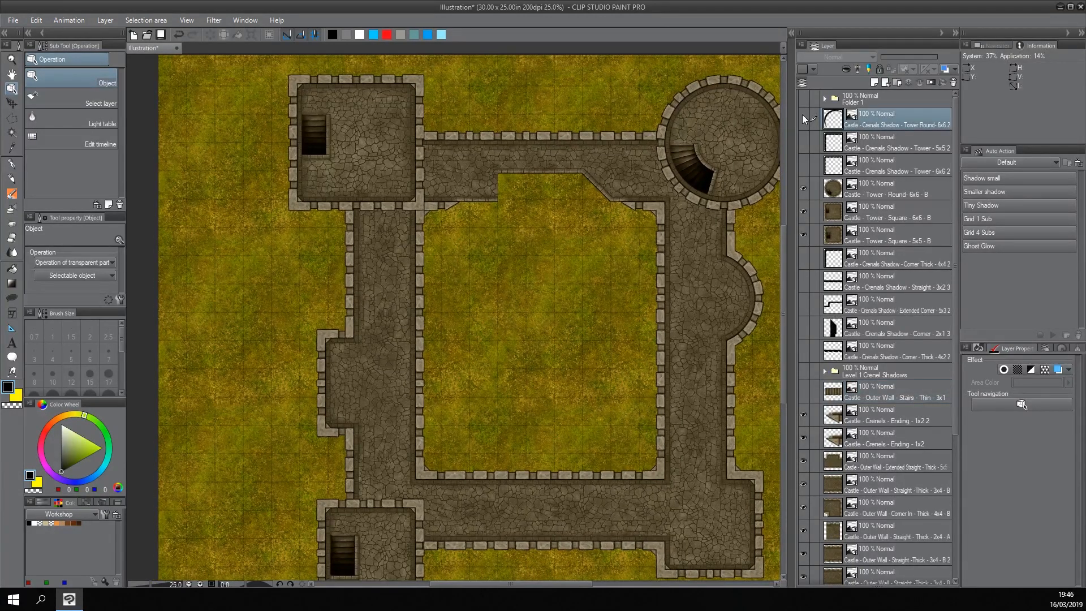
{"action": "left_click", "coordinate": [803, 166]}
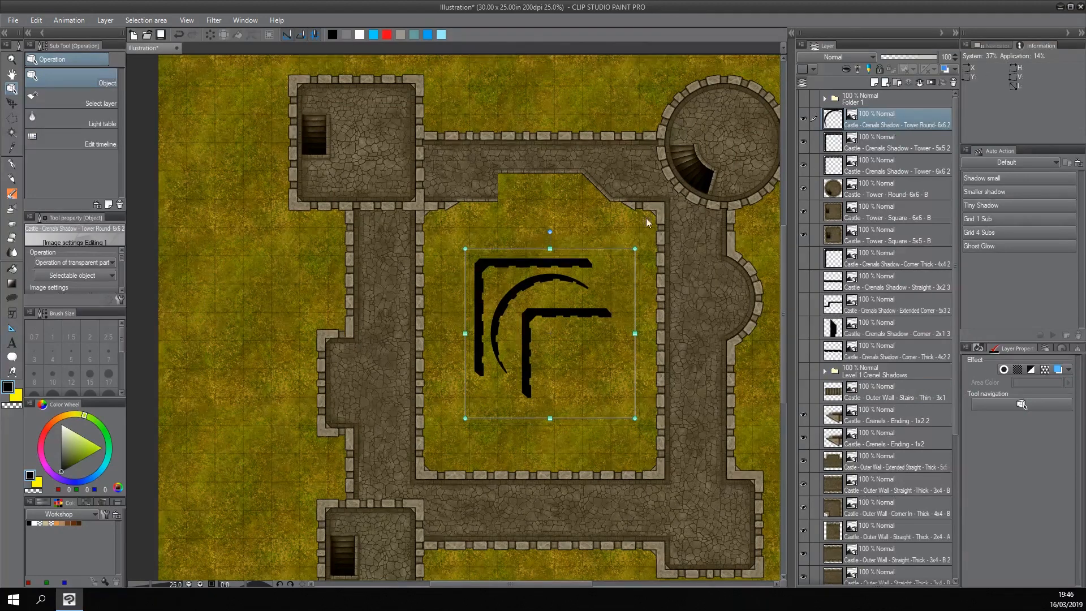
{"action": "left_click_drag", "start_coordinate": [536, 214], "coordinate": [530, 224]}
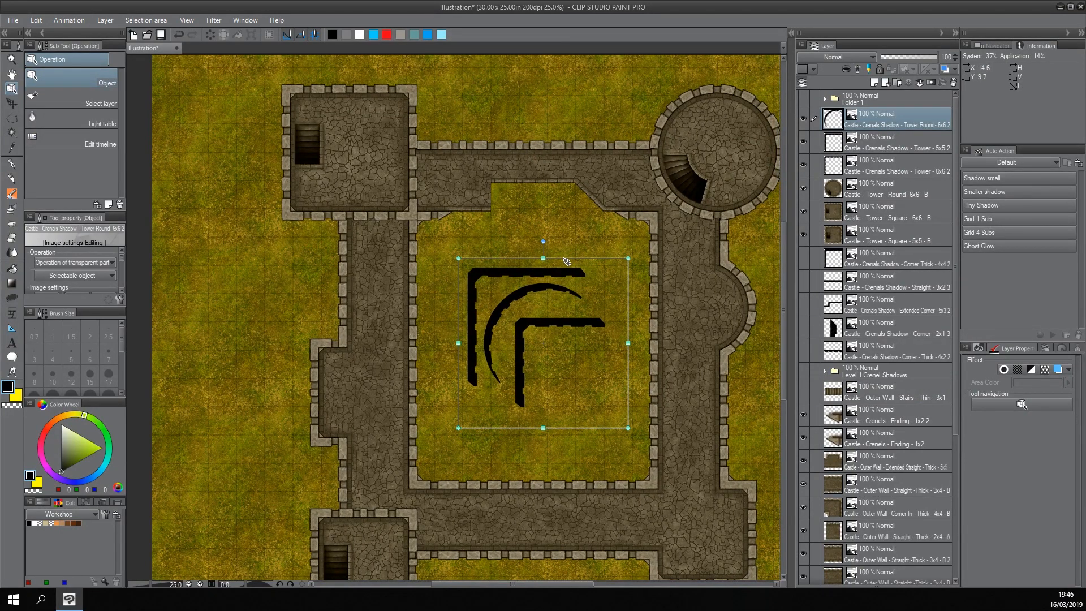
Move the Tower Round 6x6 crenel shadow onto the round tower and align its corner with the grid.
{"action": "left_click_drag", "start_coordinate": [569, 261], "coordinate": [559, 253]}
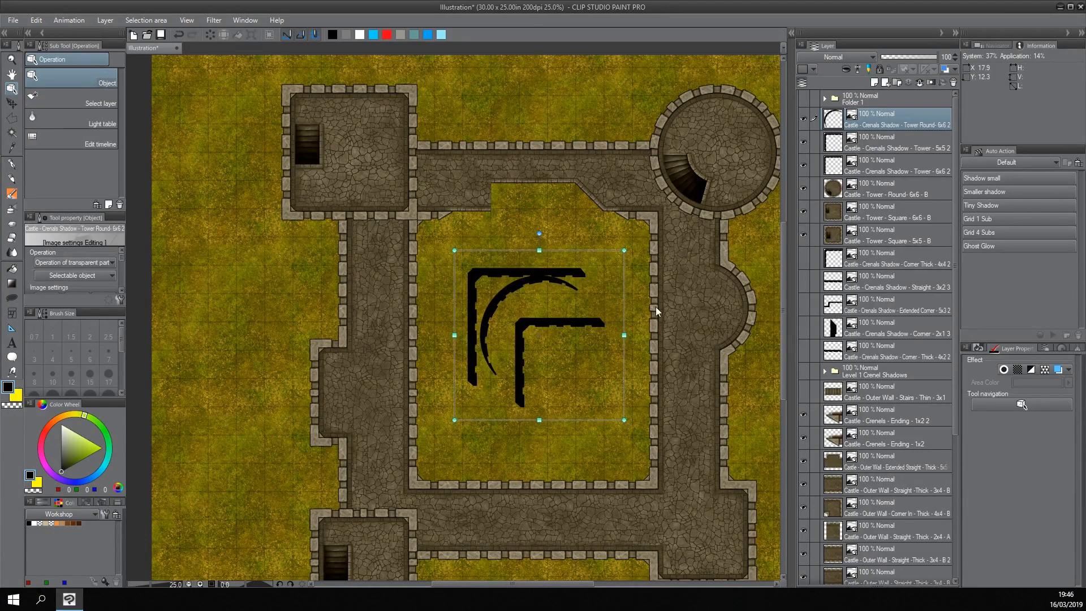
{"action": "left_click_drag", "start_coordinate": [586, 337], "coordinate": [600, 370]}
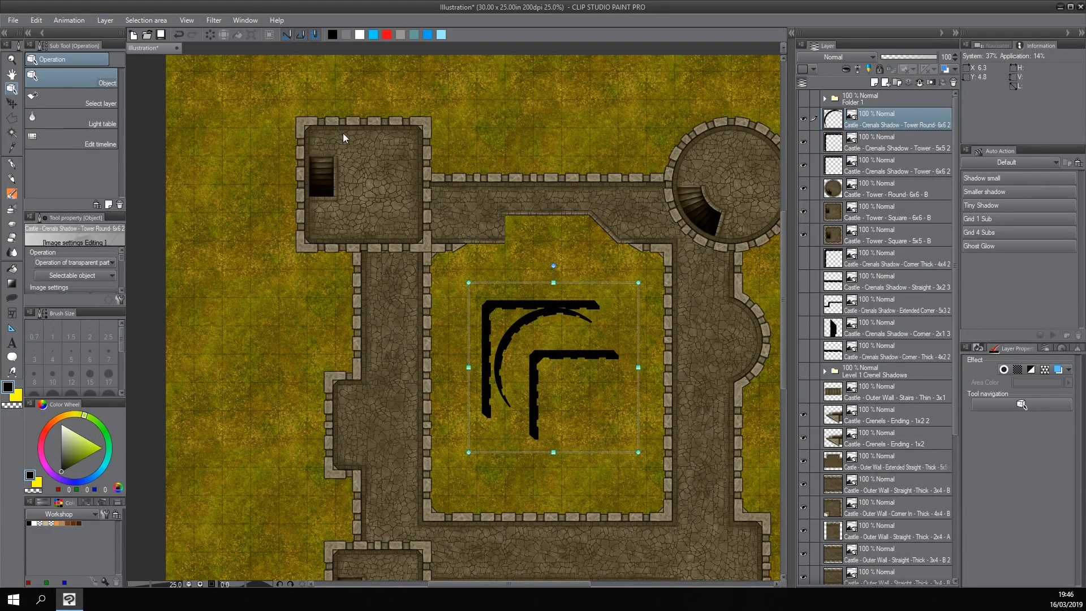
{"action": "left_click_drag", "start_coordinate": [585, 187], "coordinate": [562, 167]}
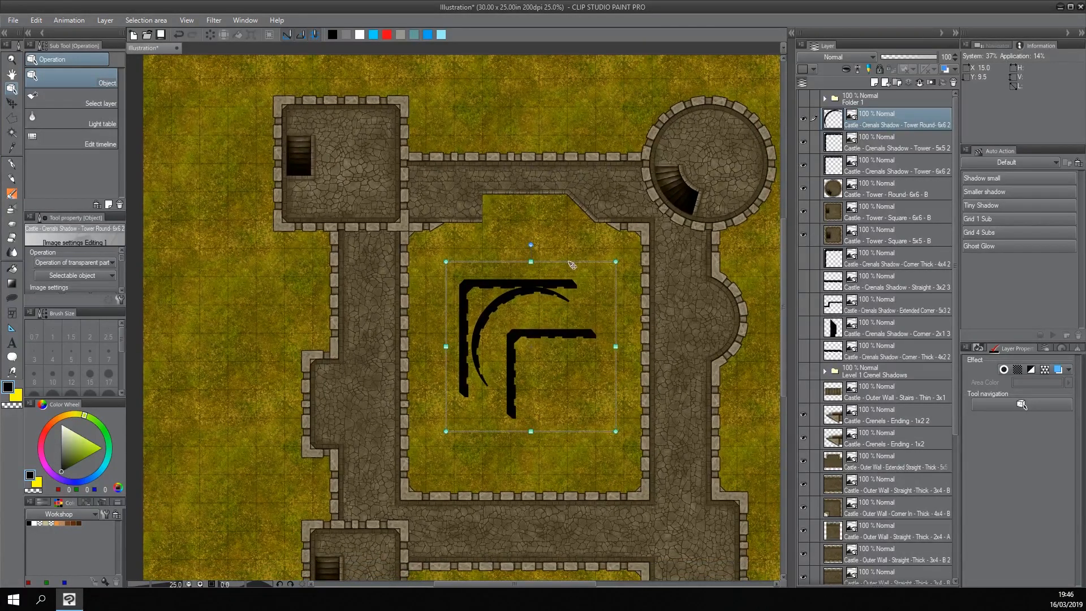
{"action": "left_click_drag", "start_coordinate": [572, 263], "coordinate": [535, 213]}
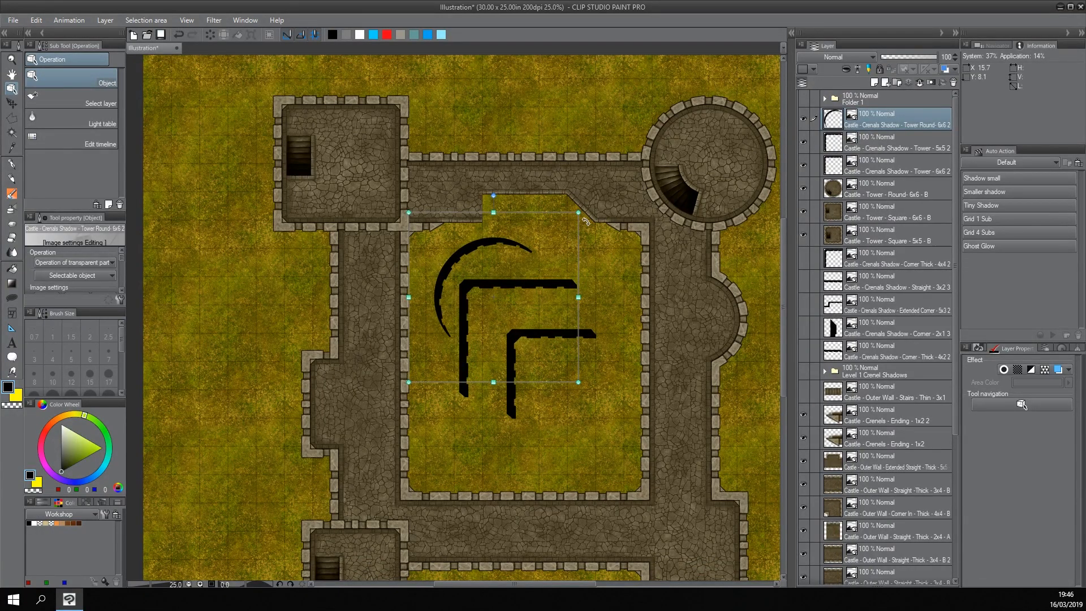
{"action": "left_click_drag", "start_coordinate": [529, 213], "coordinate": [745, 82]}
{"action": "left_click_drag", "start_coordinate": [669, 86], "coordinate": [521, 188]}
{"action": "scroll", "coordinate": [521, 188], "scroll_direction": "up", "scroll_amount": 8}
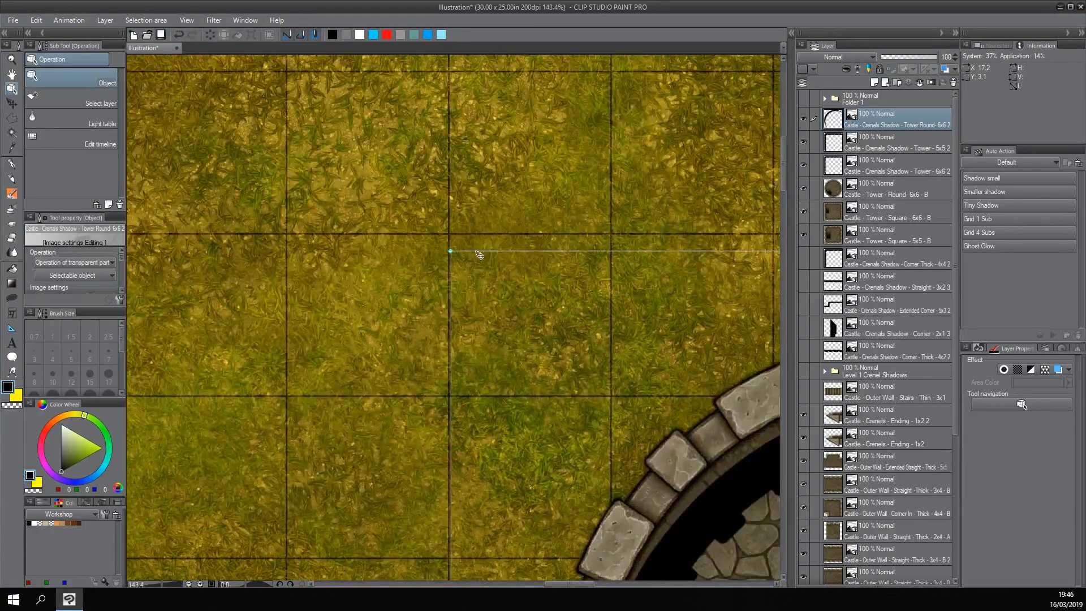
{"action": "scroll", "coordinate": [481, 252], "scroll_direction": "up", "scroll_amount": 5}
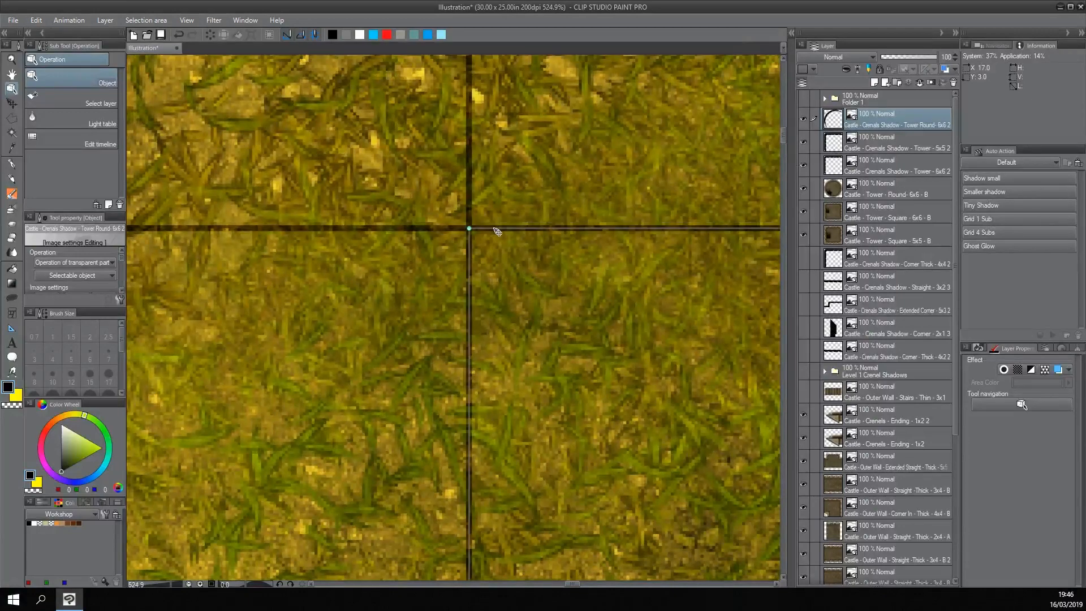
{"action": "scroll", "coordinate": [521, 237], "scroll_direction": "down", "scroll_amount": 12}
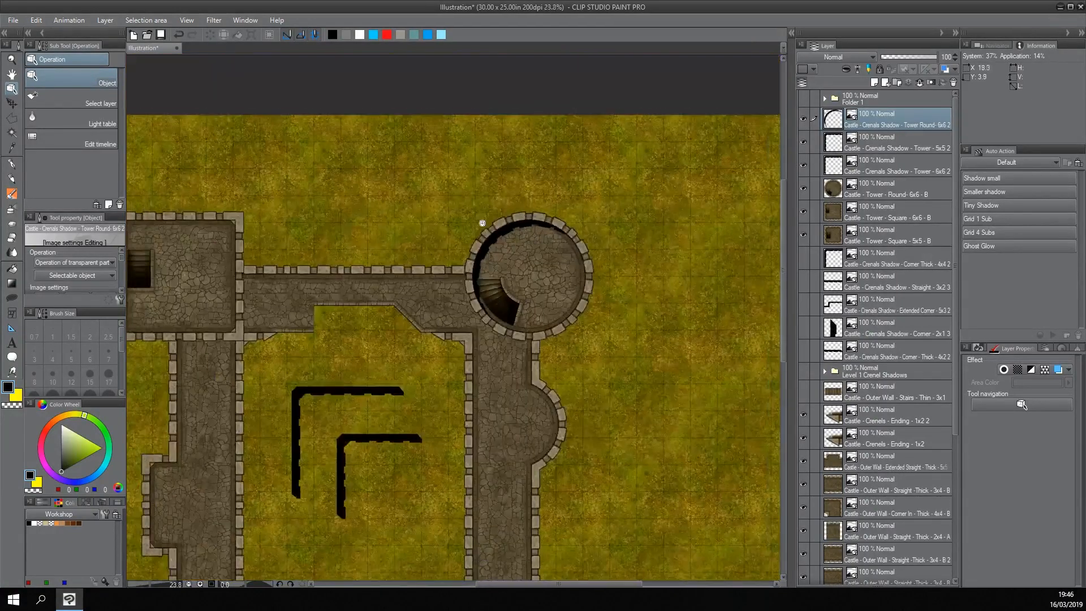
Move the Tower 6x6 crenel shadow onto the large square tower and check its corner against the grid intersection.
{"action": "left_click_drag", "start_coordinate": [458, 230], "coordinate": [614, 192]}
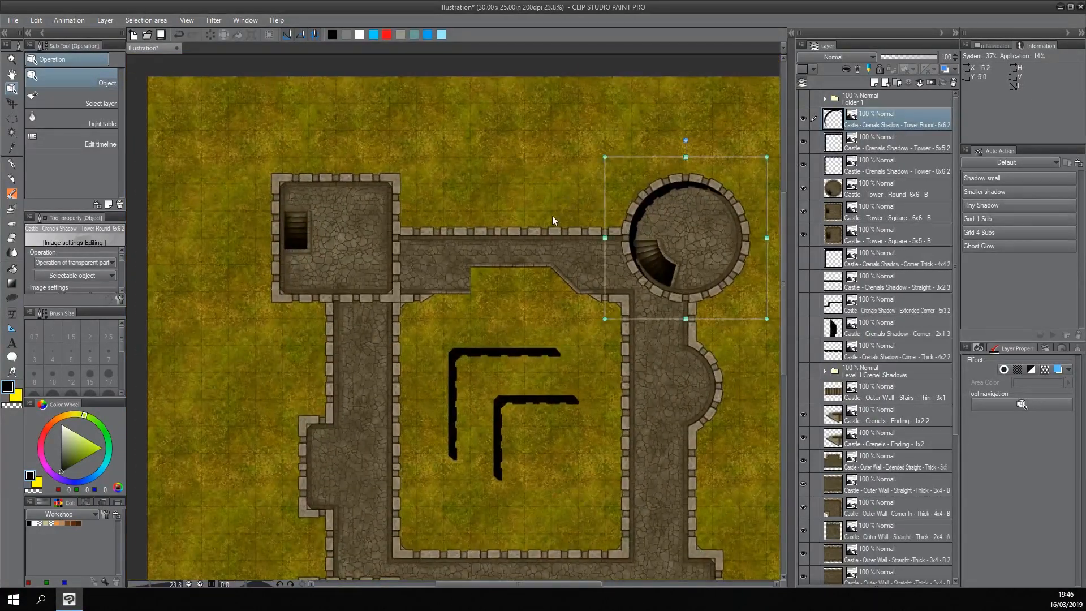
{"action": "left_click", "coordinate": [501, 339]}
{"action": "left_click_drag", "start_coordinate": [531, 327], "coordinate": [362, 162]}
{"action": "scroll", "coordinate": [230, 150], "scroll_direction": "up", "scroll_amount": 15}
{"action": "scroll", "coordinate": [473, 242], "scroll_direction": "down", "scroll_amount": 5}
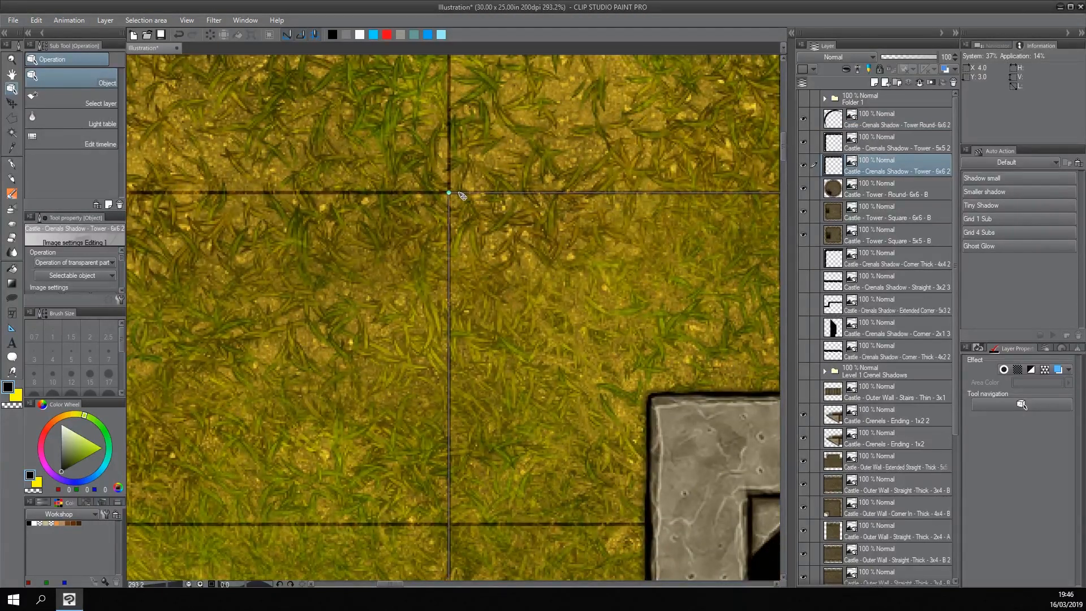
{"action": "scroll", "coordinate": [483, 203], "scroll_direction": "down", "scroll_amount": 5}
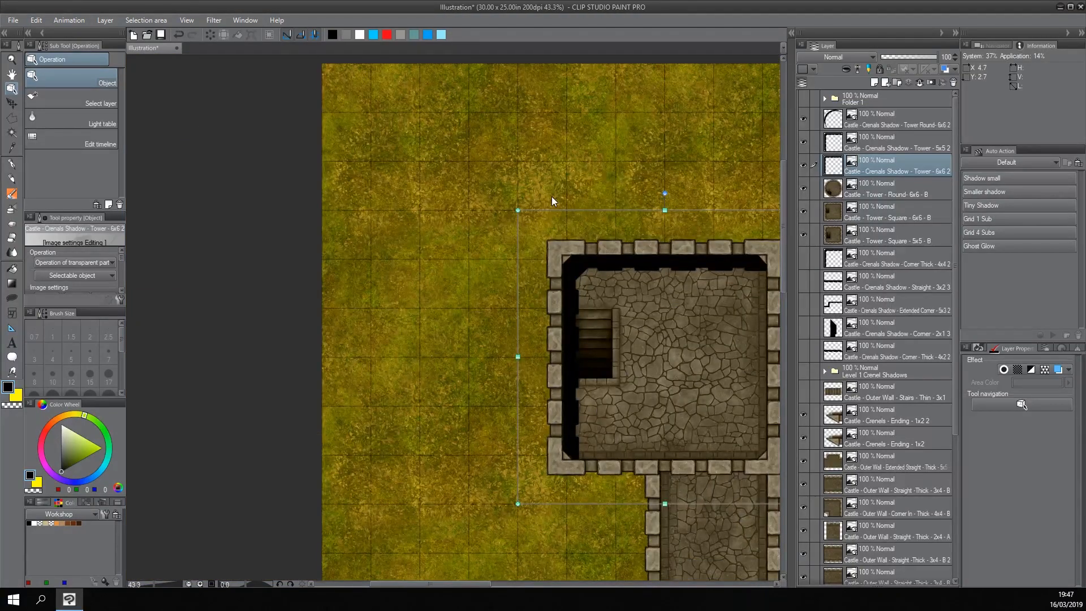
{"action": "scroll", "coordinate": [552, 195], "scroll_direction": "up", "scroll_amount": 4}
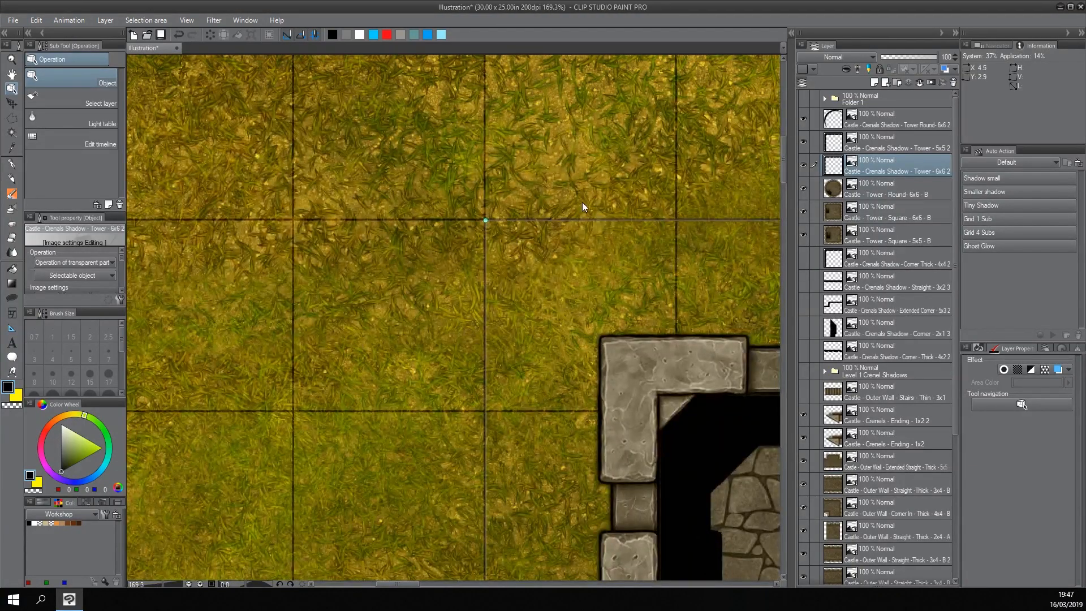
{"action": "scroll", "coordinate": [582, 203], "scroll_direction": "up", "scroll_amount": 3}
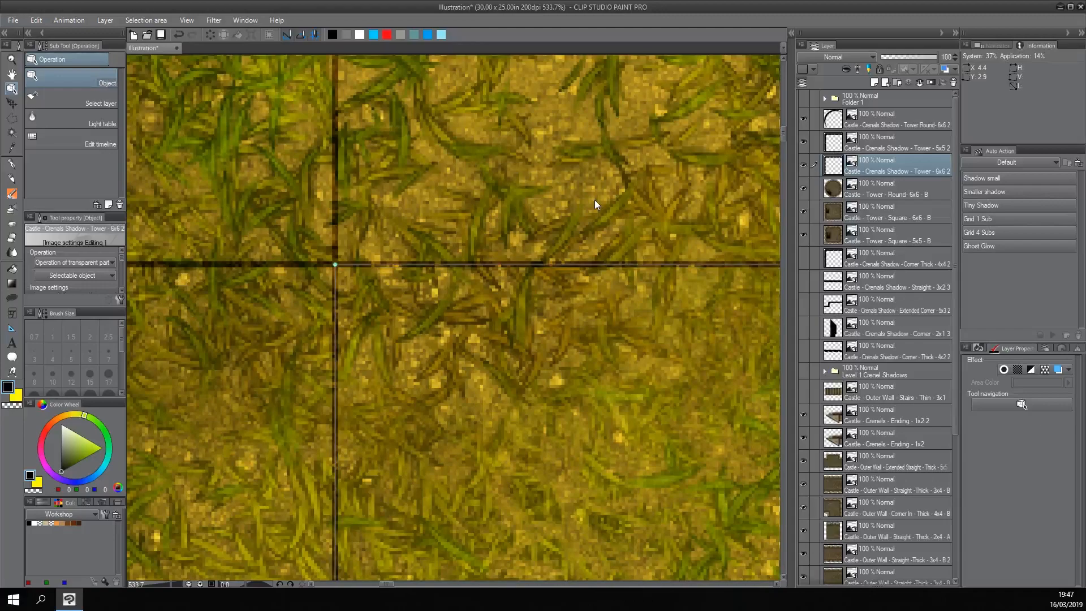
{"action": "scroll", "coordinate": [581, 217], "scroll_direction": "down", "scroll_amount": 5}
Move the Tower 5x5 crenel shadow onto the small square tower and nudge its corner exactly onto the grid intersection.
{"action": "scroll", "coordinate": [313, 217], "scroll_direction": "down", "scroll_amount": 7}
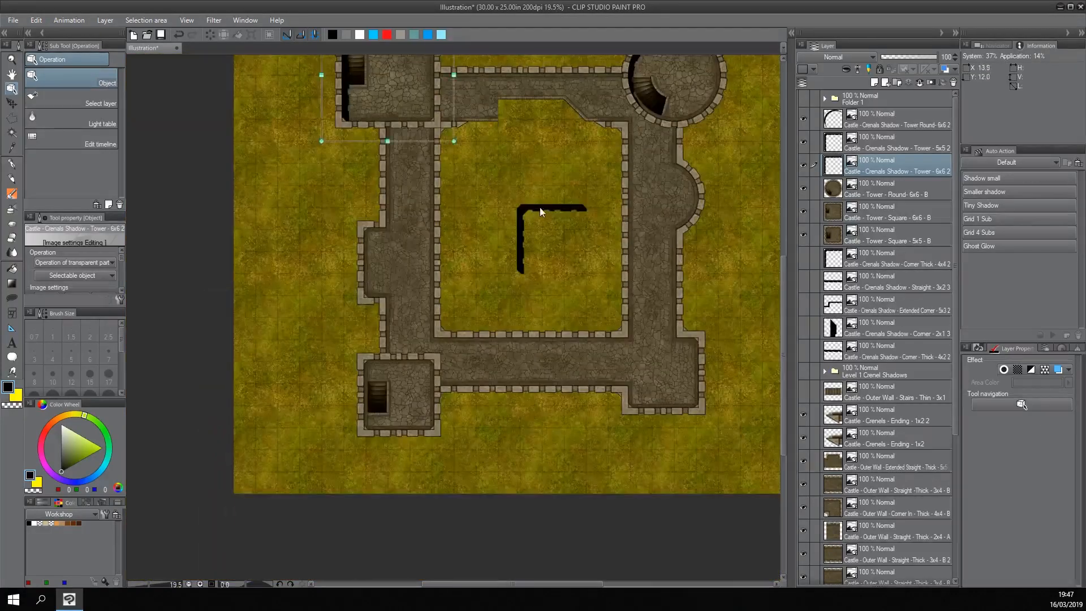
{"action": "left_click", "coordinate": [539, 207]}
{"action": "left_click_drag", "start_coordinate": [564, 187], "coordinate": [411, 341]}
{"action": "scroll", "coordinate": [345, 339], "scroll_direction": "up", "scroll_amount": 10}
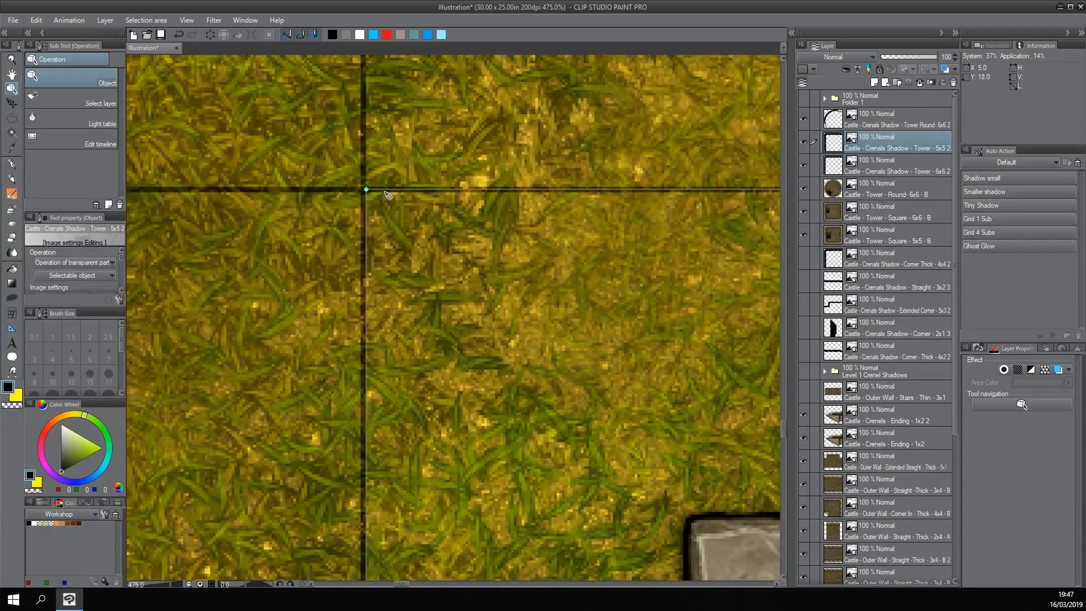
{"action": "left_click_drag", "start_coordinate": [386, 193], "coordinate": [382, 196]}
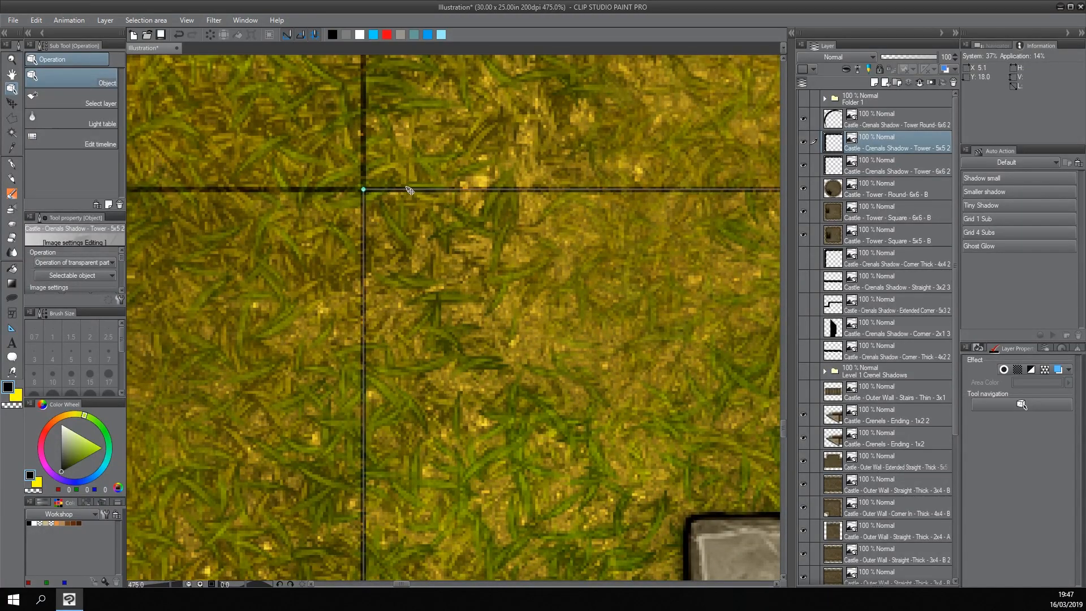
{"action": "scroll", "coordinate": [408, 186], "scroll_direction": "down", "scroll_amount": 10}
{"action": "left_click_drag", "start_coordinate": [462, 187], "coordinate": [462, 311]}
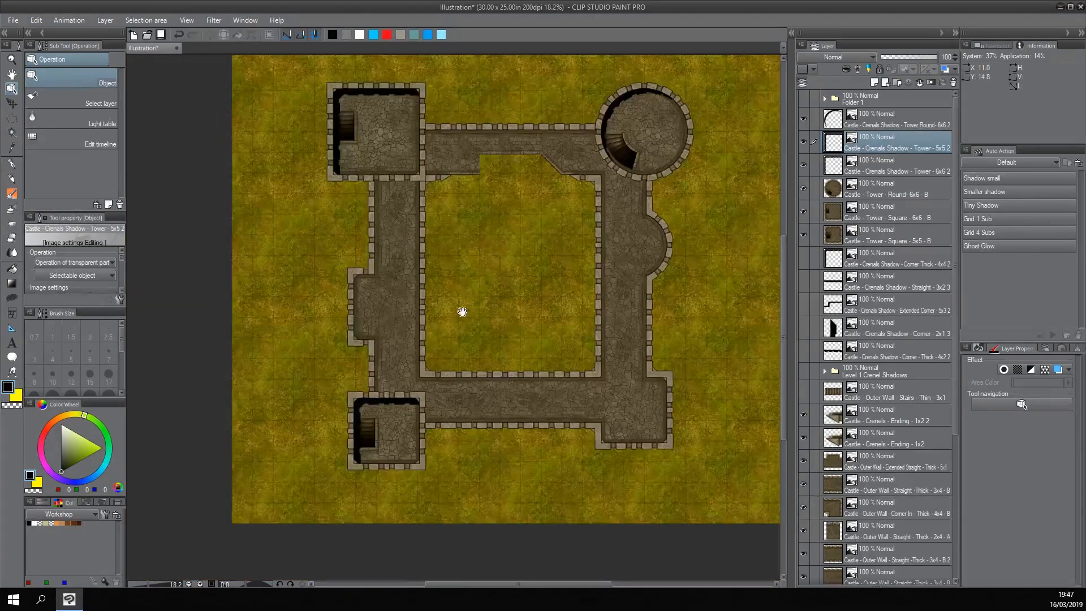
{"action": "left_click_drag", "start_coordinate": [436, 224], "coordinate": [433, 251]}
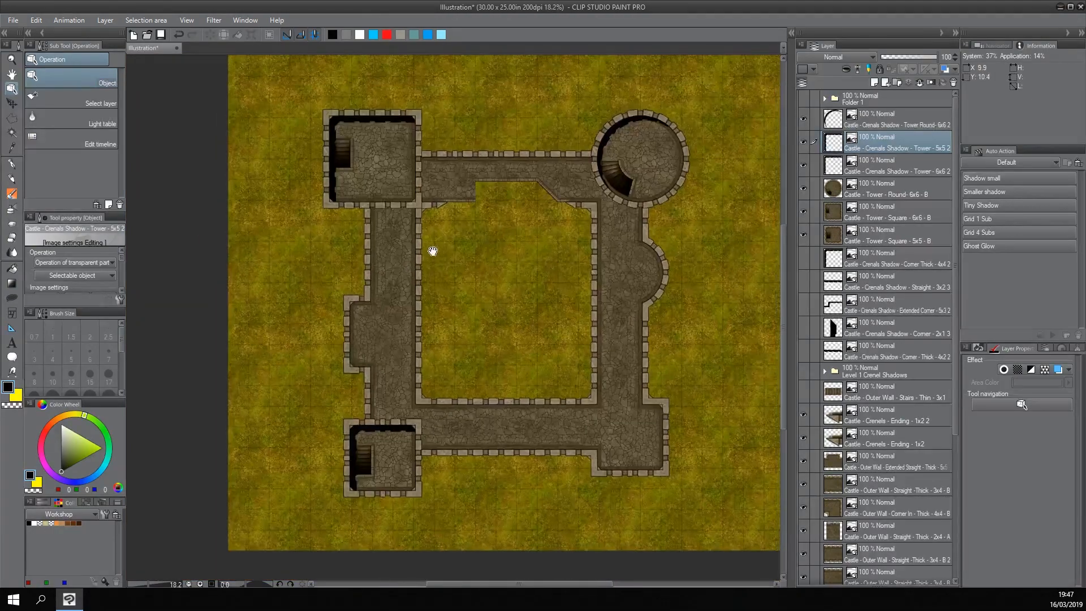
{"action": "left_click", "coordinate": [876, 190]}
{"action": "left_click", "coordinate": [876, 261]}
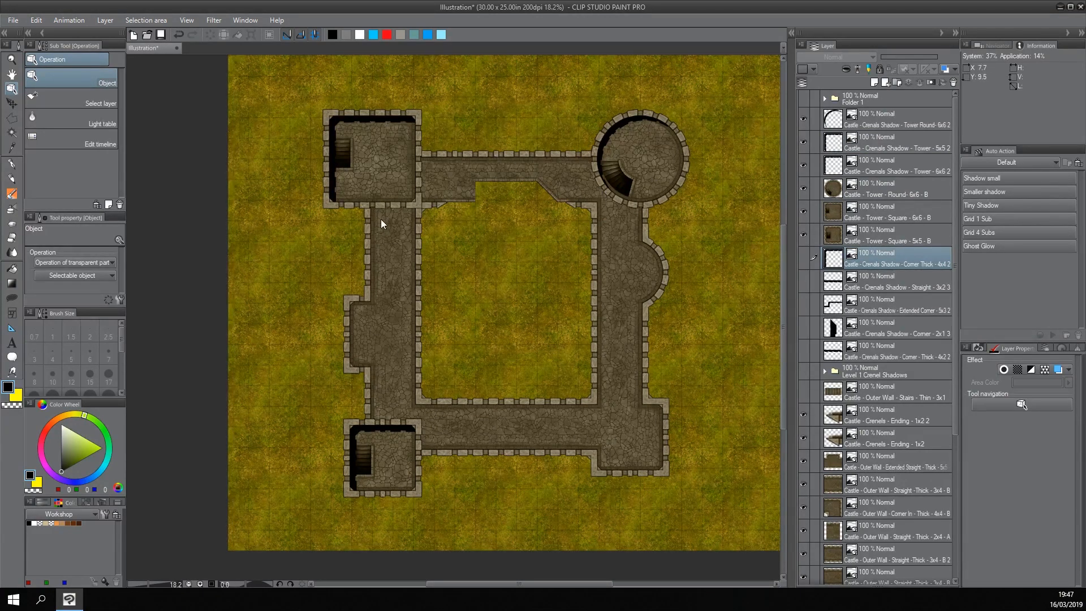
{"action": "left_click_drag", "start_coordinate": [426, 241], "coordinate": [471, 254]}
{"action": "scroll", "coordinate": [470, 262], "scroll_direction": "up", "scroll_amount": 2}
{"action": "scroll", "coordinate": [589, 268], "scroll_direction": "down", "scroll_amount": 2}
{"action": "left_click_drag", "start_coordinate": [588, 268], "coordinate": [561, 316]}
Add a raster layer above Folder 1 and ready the G-pen with yellow.
{"action": "left_click", "coordinate": [888, 117]}
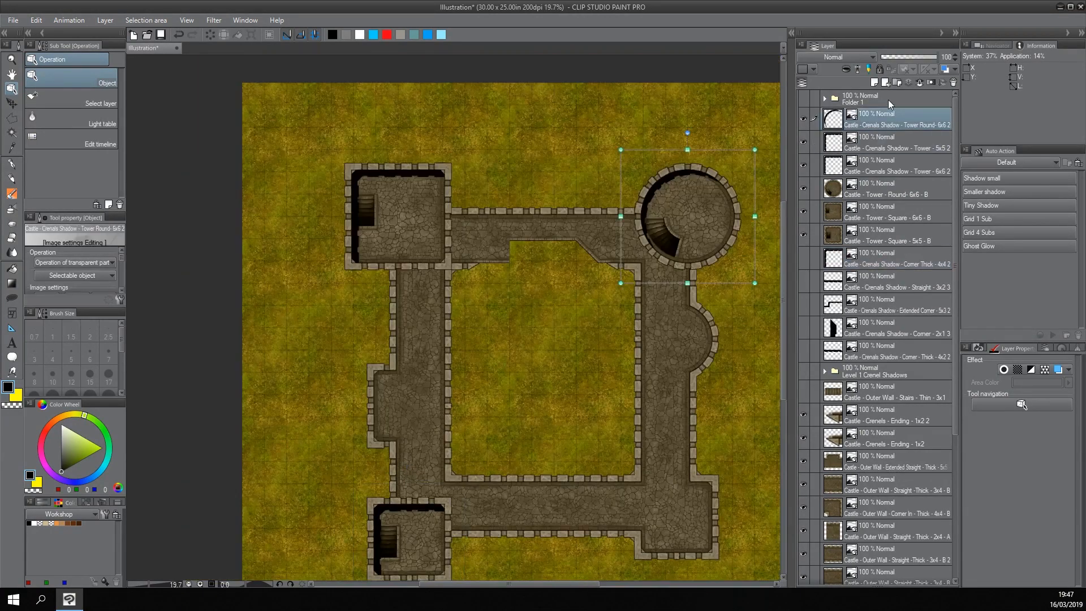
{"action": "left_click", "coordinate": [888, 101]}
{"action": "left_click", "coordinate": [11, 165]}
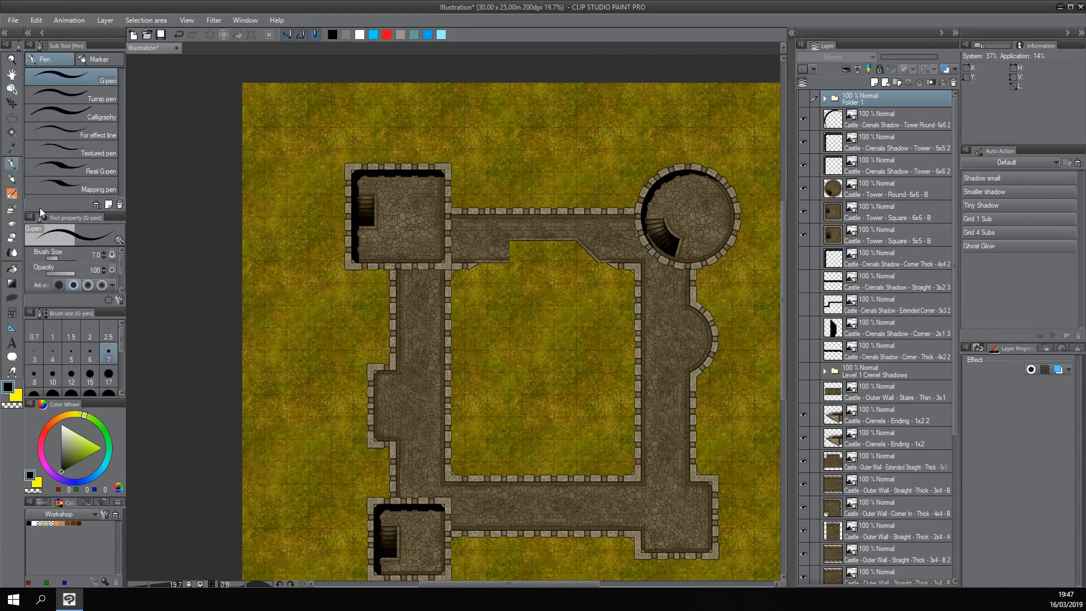
{"action": "left_click", "coordinate": [16, 396]}
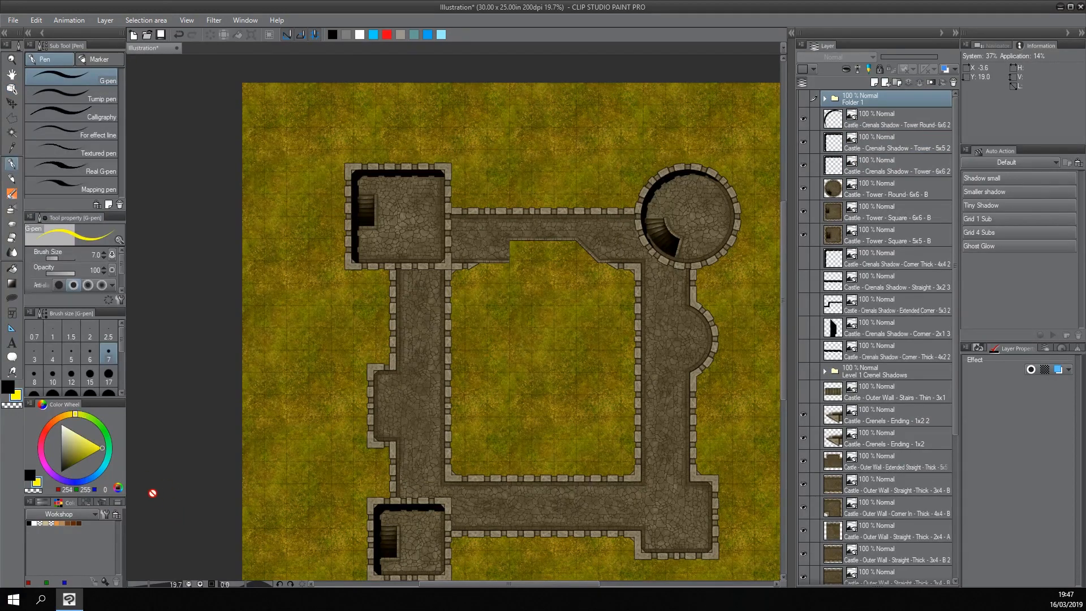
{"action": "left_click", "coordinate": [874, 84]}
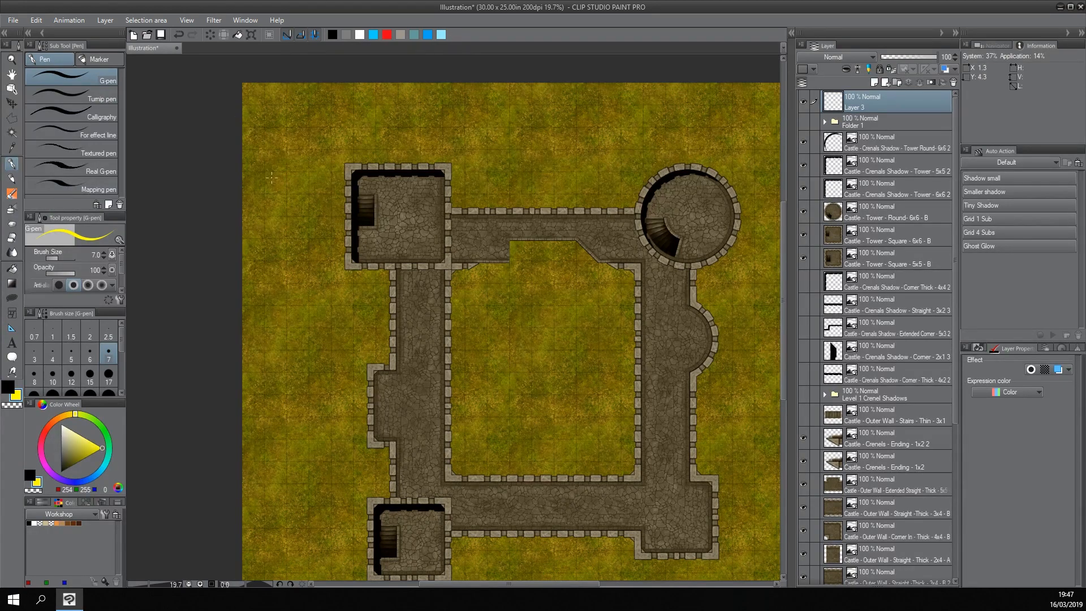
Draw four yellow arrows over the grass beside the towers, pointing diagonally down-right to mark the light direction.
{"action": "mouse_move", "coordinate": [244, 167]}
{"action": "left_mouse_down"}
{"action": "mouse_move", "coordinate": [318, 226]}
{"action": "mouse_move", "coordinate": [302, 235]}
{"action": "mouse_move", "coordinate": [327, 245]}
{"action": "left_mouse_up"}
{"action": "left_click_drag", "start_coordinate": [262, 100], "coordinate": [333, 163]}
{"action": "left_click_drag", "start_coordinate": [316, 87], "coordinate": [365, 135]}
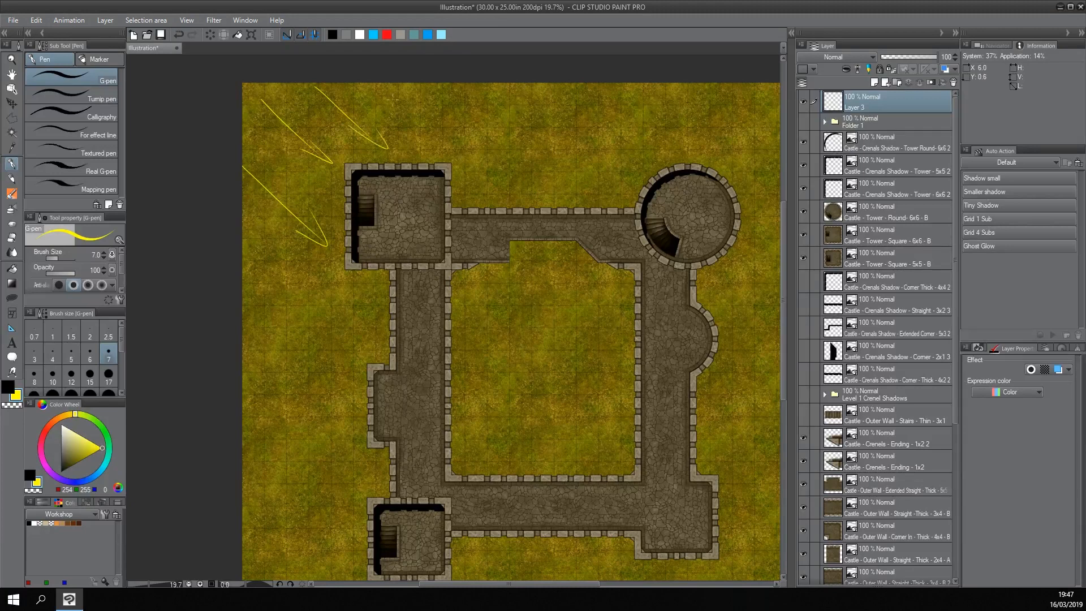
{"action": "left_click_drag", "start_coordinate": [510, 108], "coordinate": [594, 161]}
{"action": "mouse_move", "coordinate": [562, 149]}
{"action": "left_mouse_down"}
{"action": "mouse_move", "coordinate": [601, 163]}
{"action": "mouse_move", "coordinate": [599, 142]}
{"action": "left_mouse_up"}
{"action": "left_click_drag", "start_coordinate": [627, 293], "coordinate": [558, 267]}
{"action": "scroll", "coordinate": [550, 267], "scroll_direction": "down", "scroll_amount": 3}
{"action": "scroll", "coordinate": [525, 243], "scroll_direction": "up", "scroll_amount": 3}
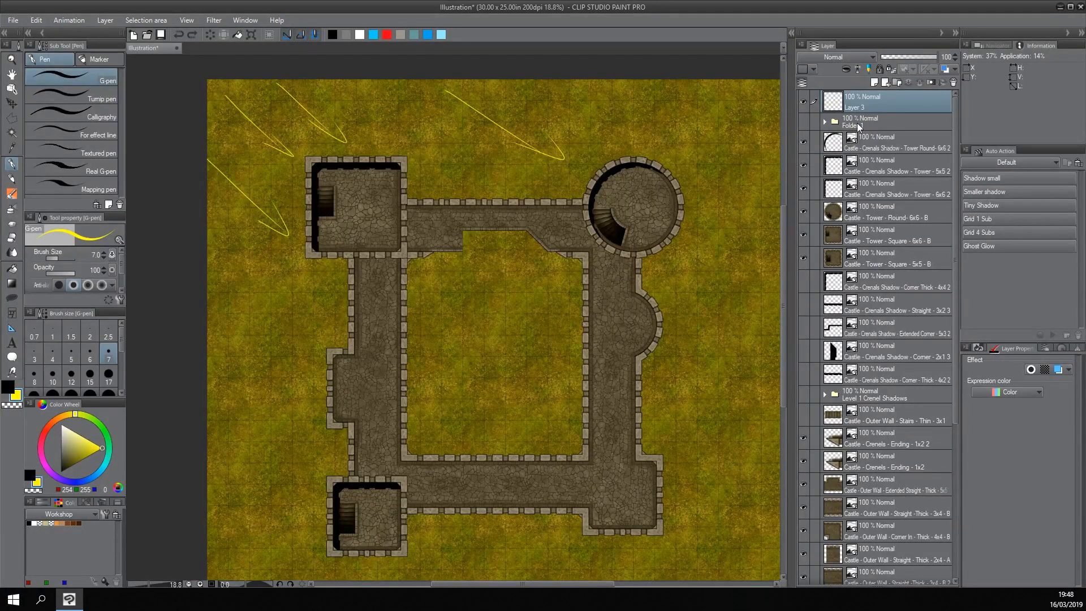
Show the Corner Thick 4x4 crenel shadow layer and activate the Object tool.
{"action": "left_click", "coordinate": [870, 140]}
{"action": "left_click", "coordinate": [880, 277]}
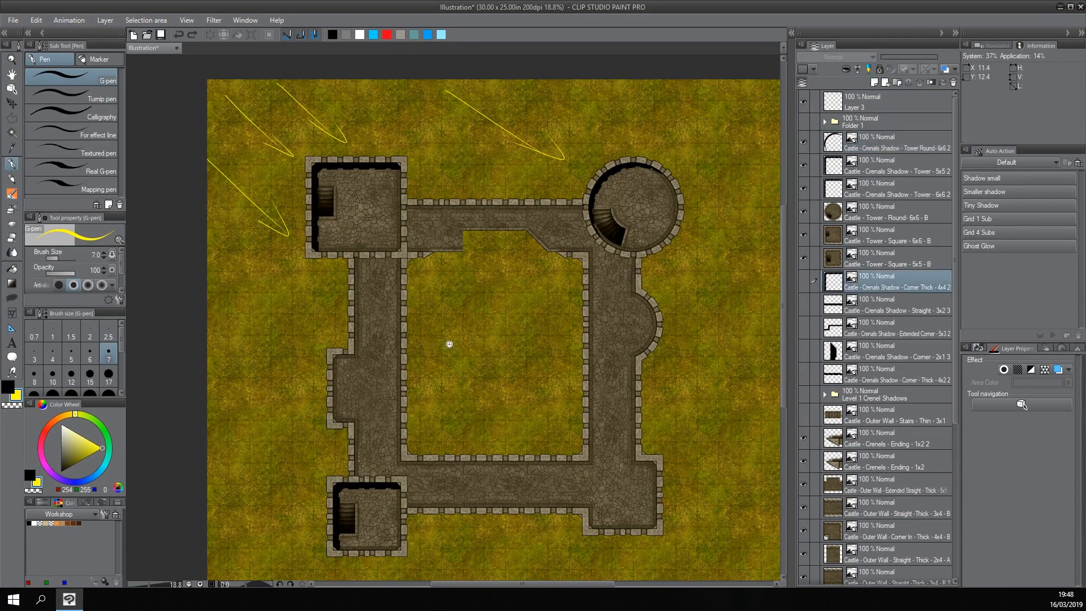
{"action": "scroll", "coordinate": [448, 342], "scroll_direction": "up", "scroll_amount": 2}
{"action": "left_click_drag", "start_coordinate": [449, 341], "coordinate": [533, 249]}
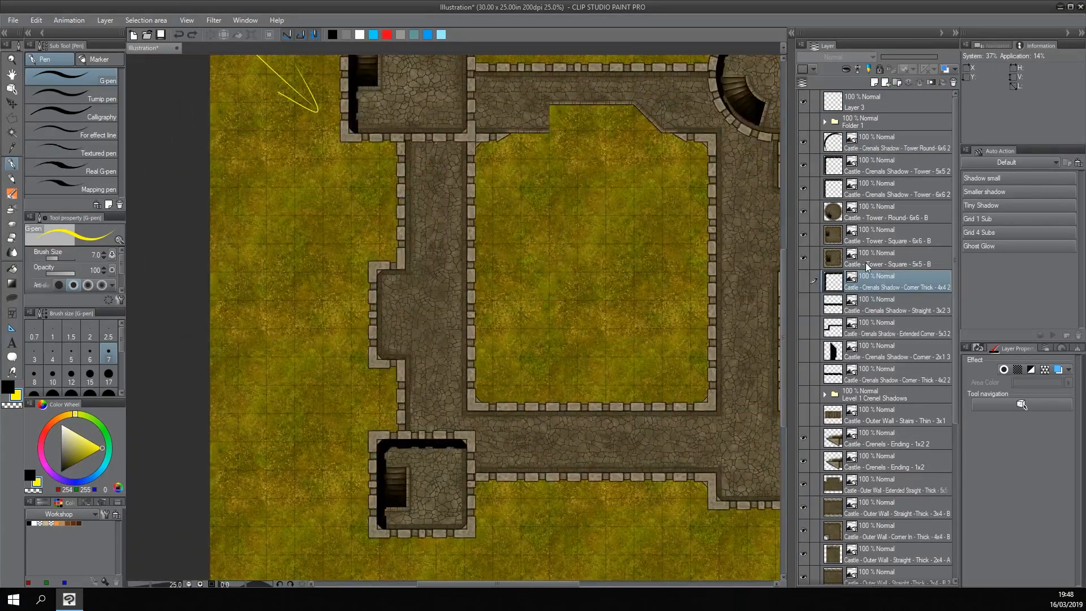
{"action": "left_click", "coordinate": [803, 281]}
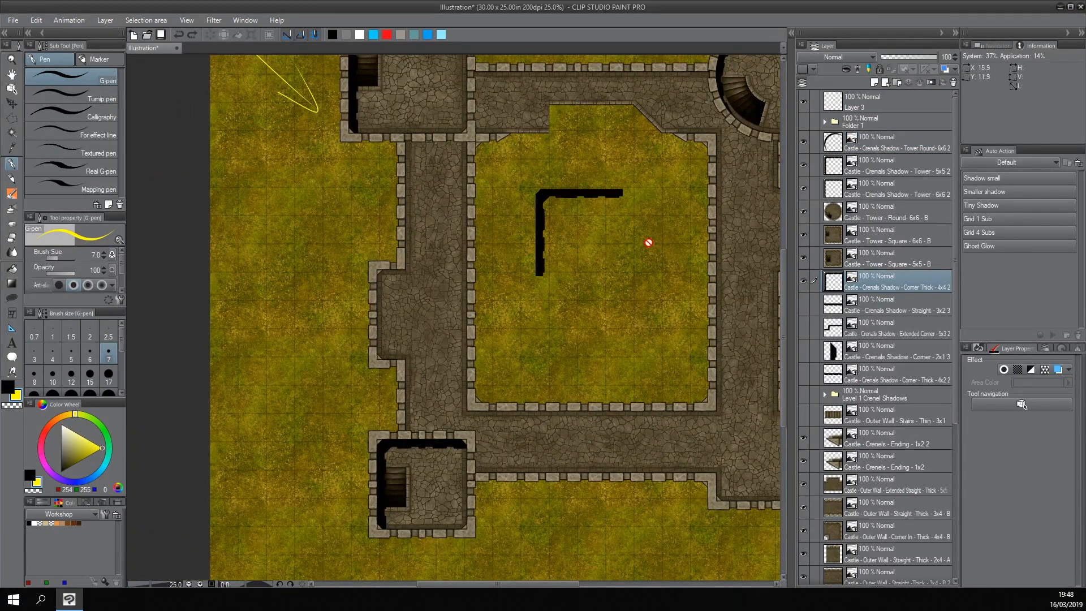
{"action": "key", "text": "o"}
Move the Corner Thick 4x4 crenel shadow onto the castle's upper-left wall corner.
{"action": "left_click", "coordinate": [491, 106]}
{"action": "scroll", "coordinate": [571, 122], "scroll_direction": "down", "scroll_amount": 2}
{"action": "left_click_drag", "start_coordinate": [565, 133], "coordinate": [531, 192]}
{"action": "scroll", "coordinate": [875, 198], "scroll_direction": "up", "scroll_amount": 5}
{"action": "scroll", "coordinate": [876, 199], "scroll_direction": "up", "scroll_amount": 2}
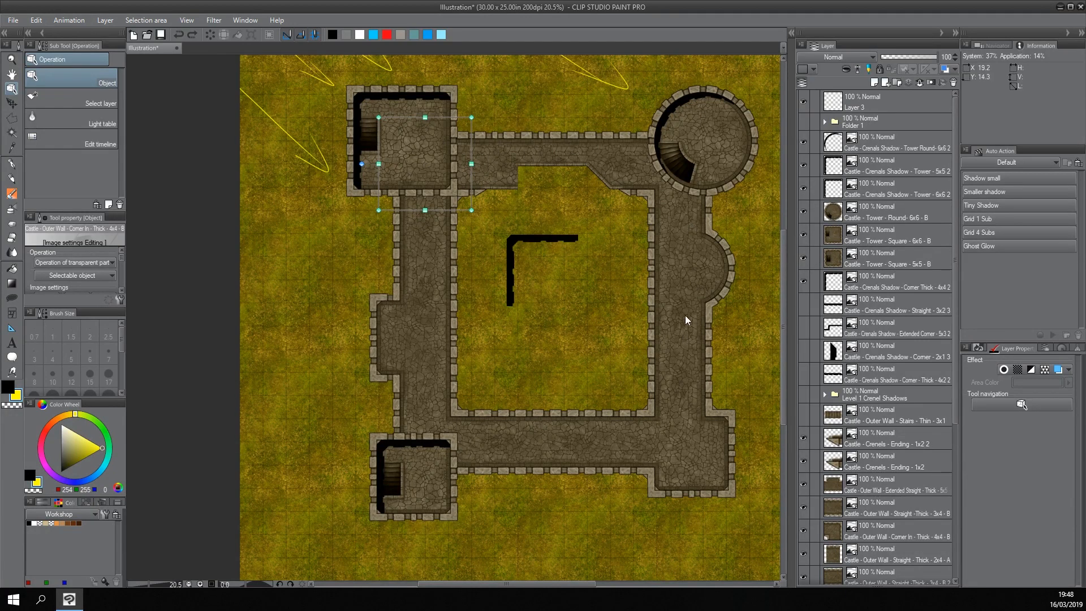
{"action": "left_click", "coordinate": [871, 286]}
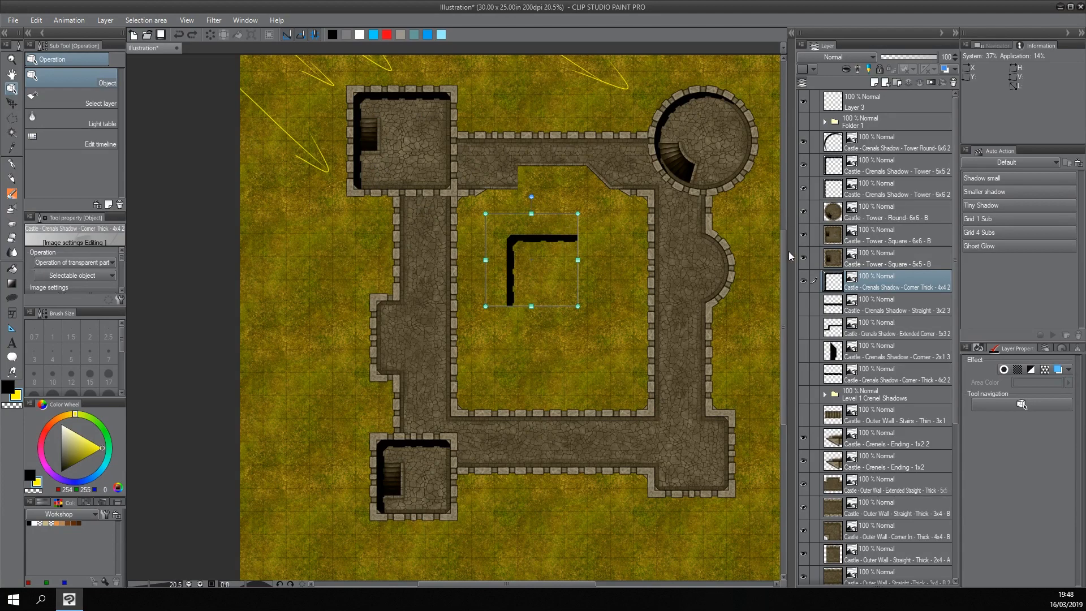
{"action": "left_click_drag", "start_coordinate": [557, 216], "coordinate": [452, 122]}
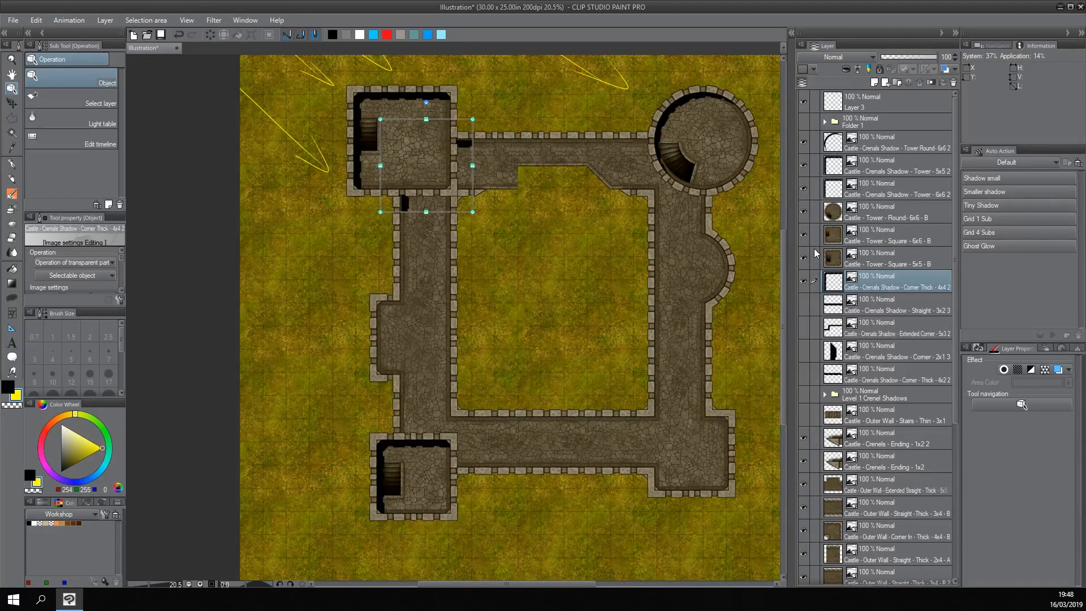
Hide the tower and tower shadow layers, and align the corner shadow's bounding corner with the grid intersection.
{"action": "left_click_drag", "start_coordinate": [806, 260], "coordinate": [808, 181]}
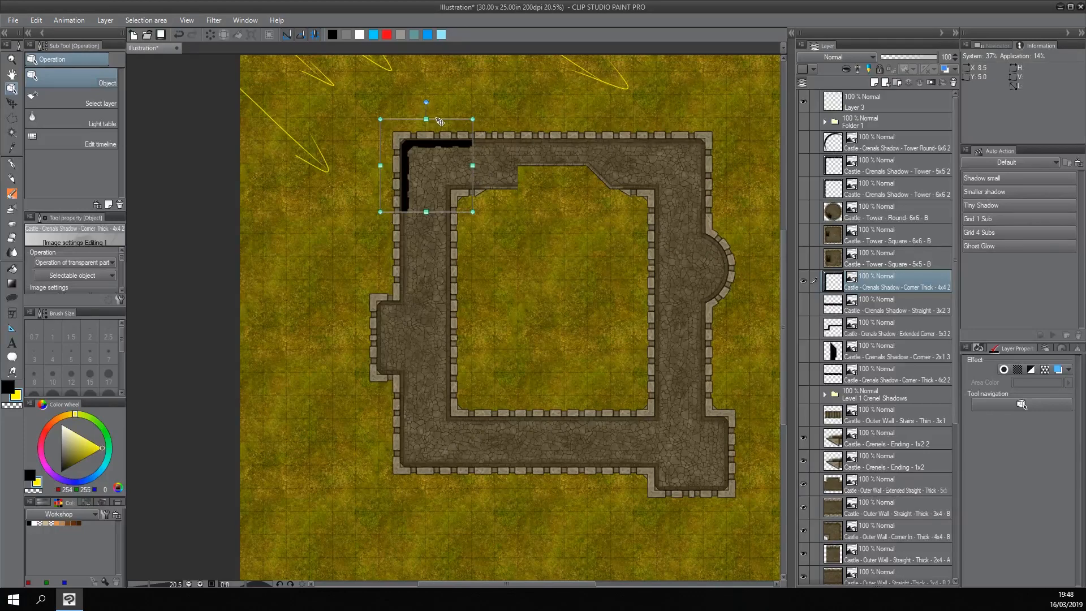
{"action": "scroll", "coordinate": [440, 124], "scroll_direction": "up", "scroll_amount": 6}
{"action": "scroll", "coordinate": [537, 195], "scroll_direction": "down", "scroll_amount": 1}
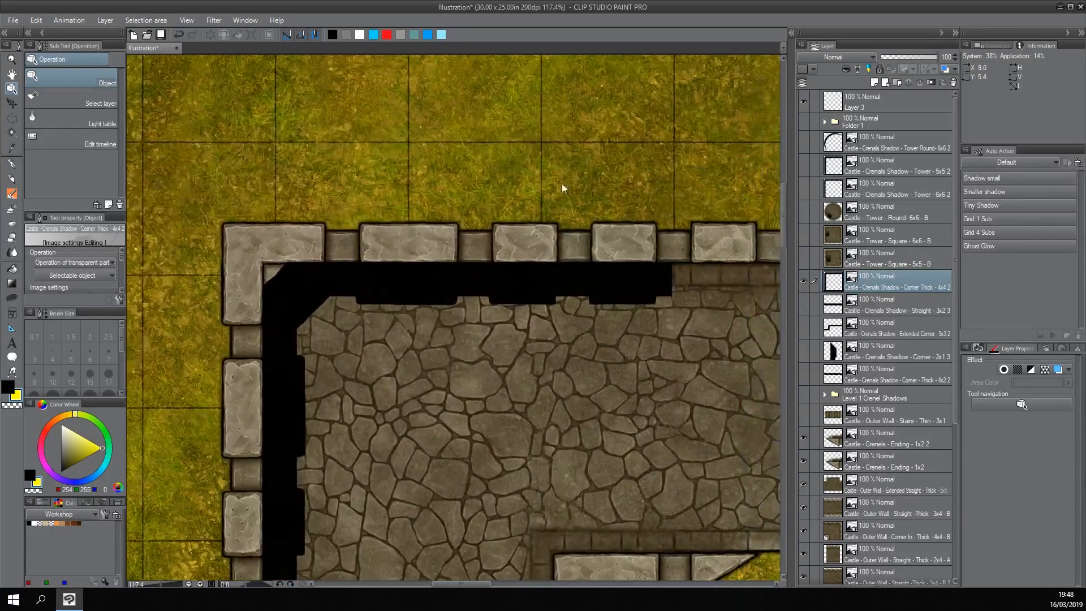
{"action": "scroll", "coordinate": [562, 188], "scroll_direction": "up", "scroll_amount": 5}
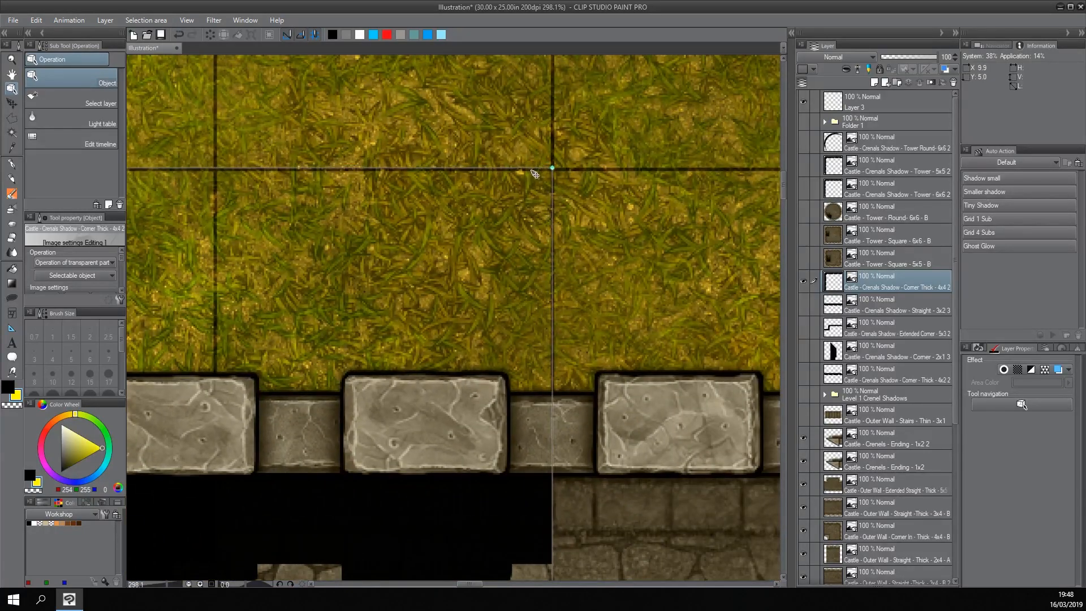
{"action": "left_click_drag", "start_coordinate": [534, 174], "coordinate": [553, 180]}
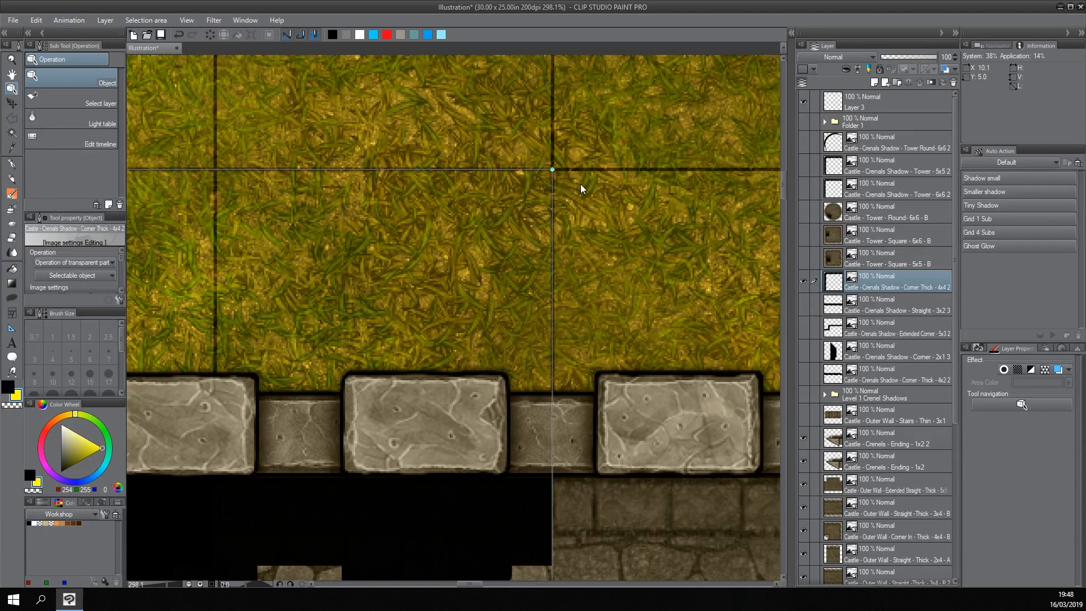
{"action": "scroll", "coordinate": [557, 177], "scroll_direction": "down", "scroll_amount": 12}
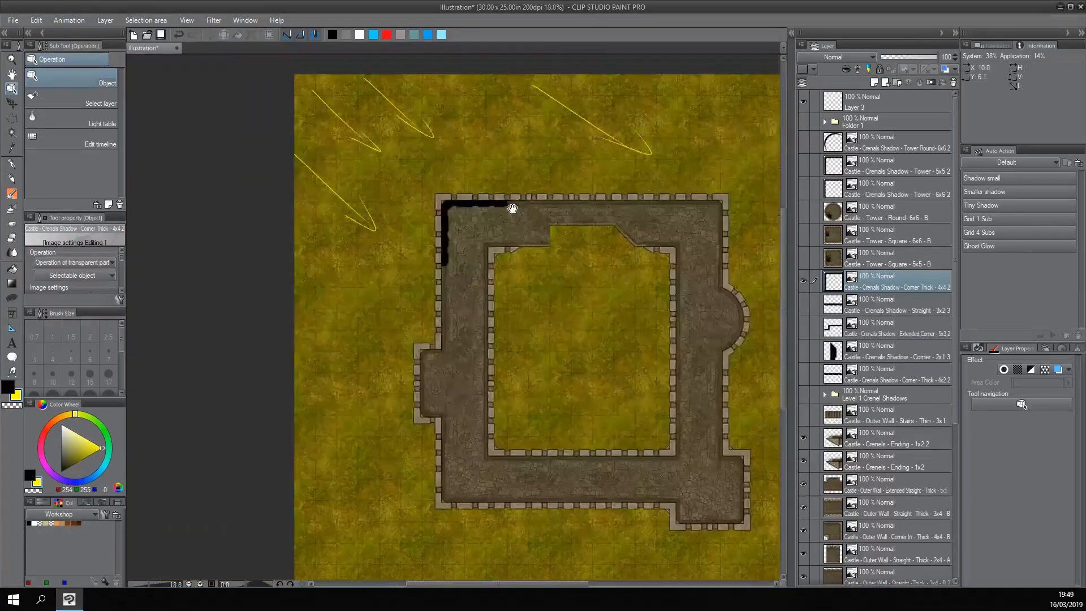
{"action": "left_click_drag", "start_coordinate": [512, 209], "coordinate": [469, 187]}
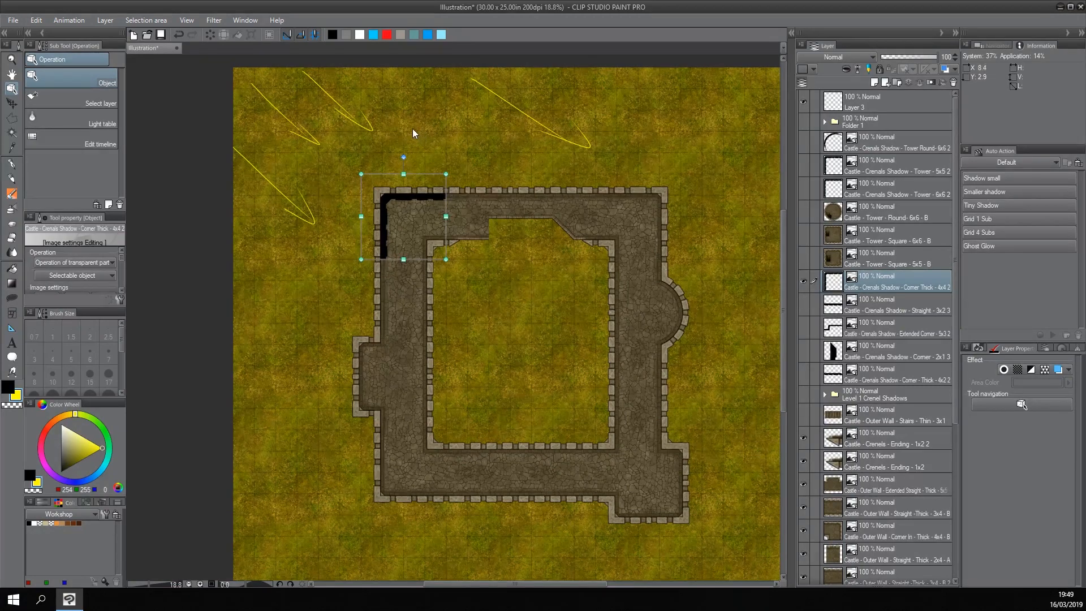
Show the Straight 3x2 crenel shadow and place it along the left outer wall, directly below the corner shadow.
{"action": "left_click_drag", "start_coordinate": [314, 103], "coordinate": [327, 118]}
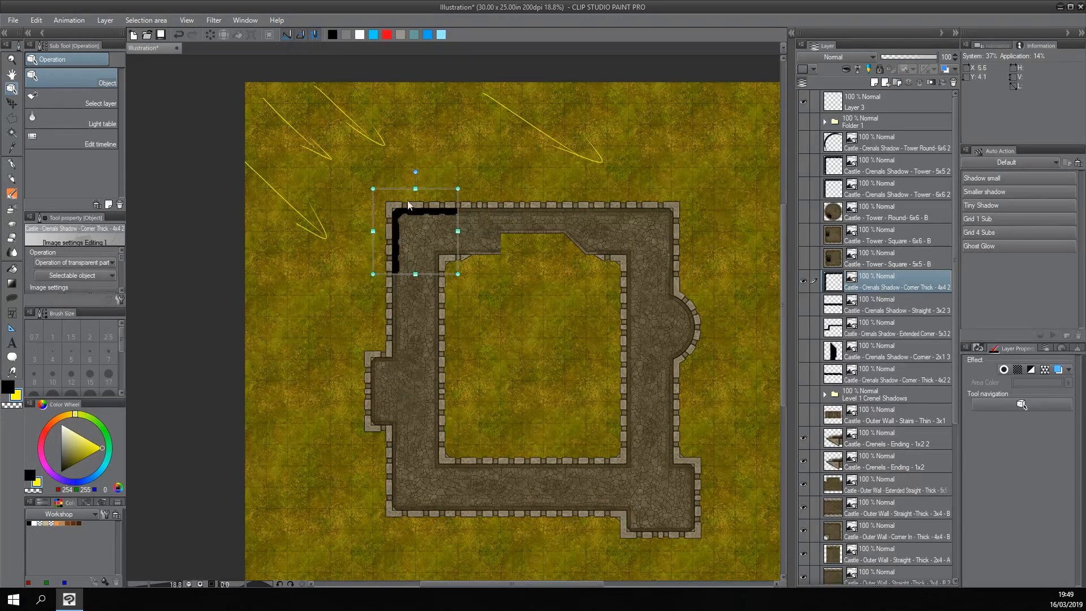
{"action": "left_click_drag", "start_coordinate": [468, 211], "coordinate": [458, 187]}
{"action": "scroll", "coordinate": [421, 184], "scroll_direction": "up", "scroll_amount": 1}
{"action": "left_click", "coordinate": [803, 304]}
{"action": "left_click", "coordinate": [876, 306]}
{"action": "left_click_drag", "start_coordinate": [610, 344], "coordinate": [385, 279]}
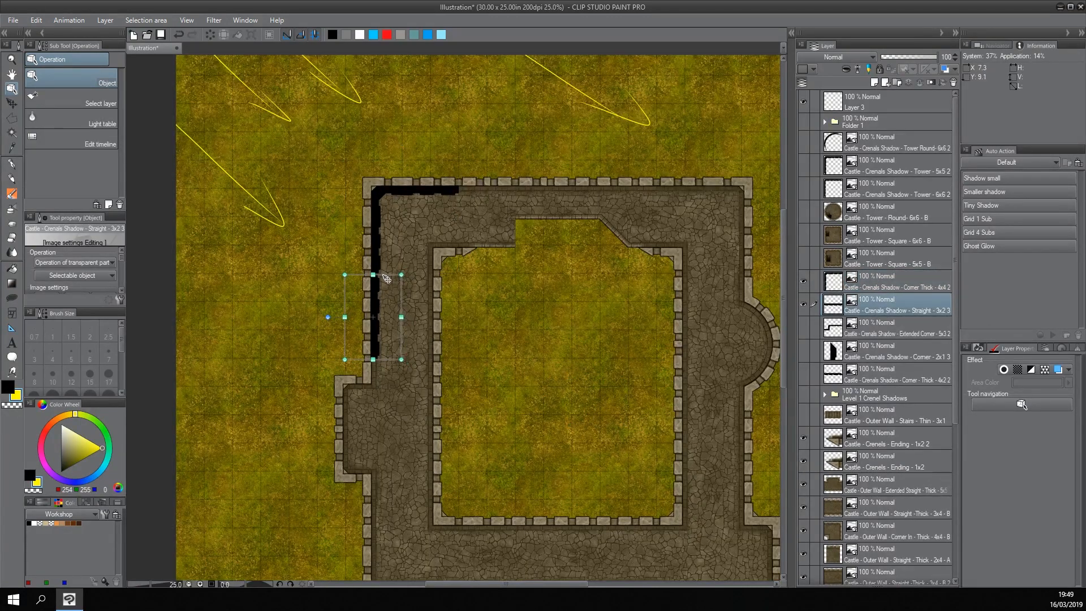
Move the Level 1 Crenel Shadows folder above the loose wall crenel shadow layers and delete those five layers.
{"action": "left_click", "coordinate": [803, 280]}
{"action": "left_click", "coordinate": [803, 304]}
{"action": "left_click_drag", "start_coordinate": [858, 396], "coordinate": [852, 305]}
{"action": "left_click", "coordinate": [875, 304]}
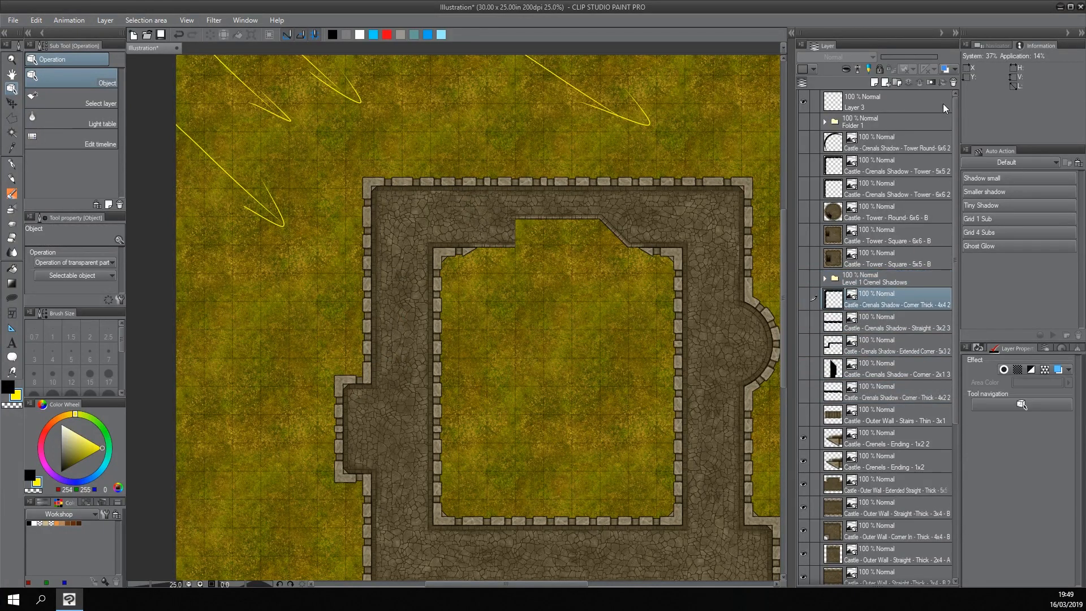
{"action": "left_click", "coordinate": [953, 83]}
{"action": "left_click", "coordinate": [953, 82]}
{"action": "left_click", "coordinate": [954, 82]}
{"action": "left_click", "coordinate": [953, 83]}
{"action": "left_click", "coordinate": [953, 83]}
Show the Level 1 Crenel Shadows folder and move Stairs Shadow 3x1 out of it, above the Outer Wall Stairs layer.
{"action": "left_click", "coordinate": [803, 279]}
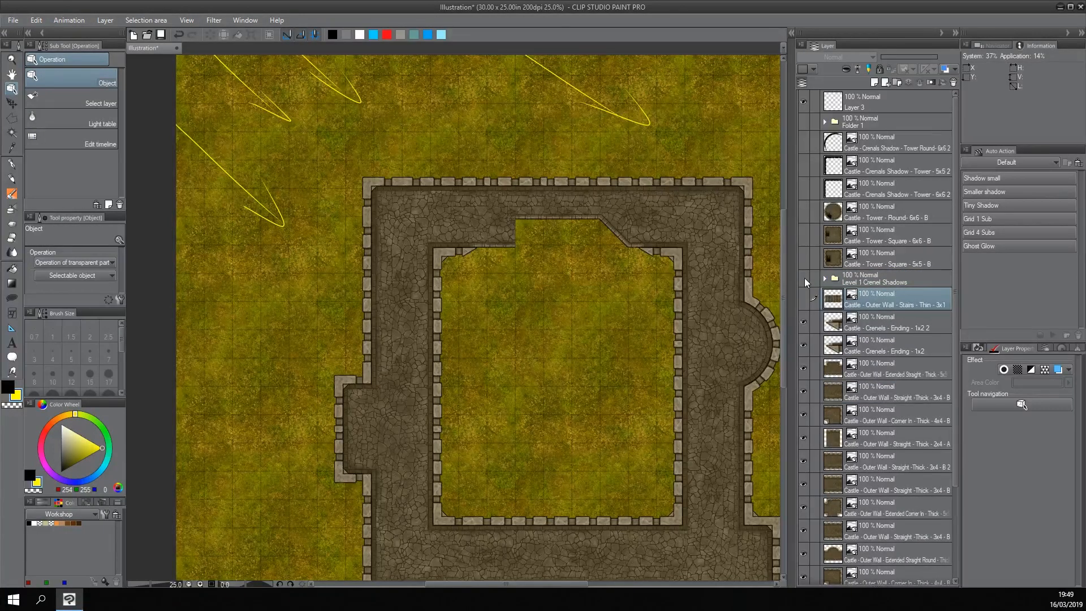
{"action": "scroll", "coordinate": [511, 308], "scroll_direction": "down", "scroll_amount": 1}
{"action": "left_click", "coordinate": [531, 220]}
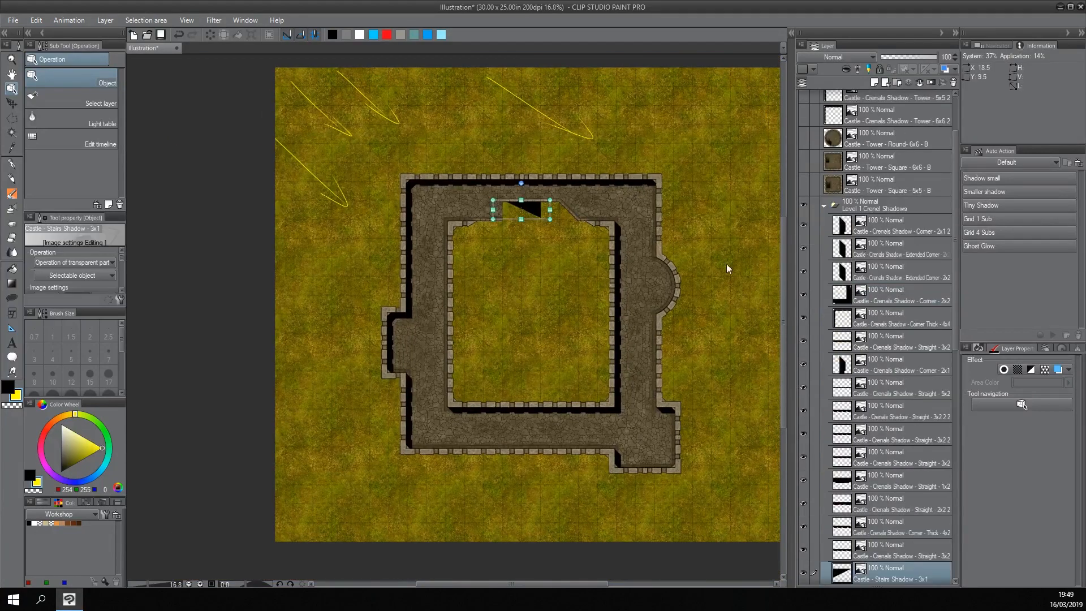
{"action": "left_click_drag", "start_coordinate": [856, 576], "coordinate": [876, 220]}
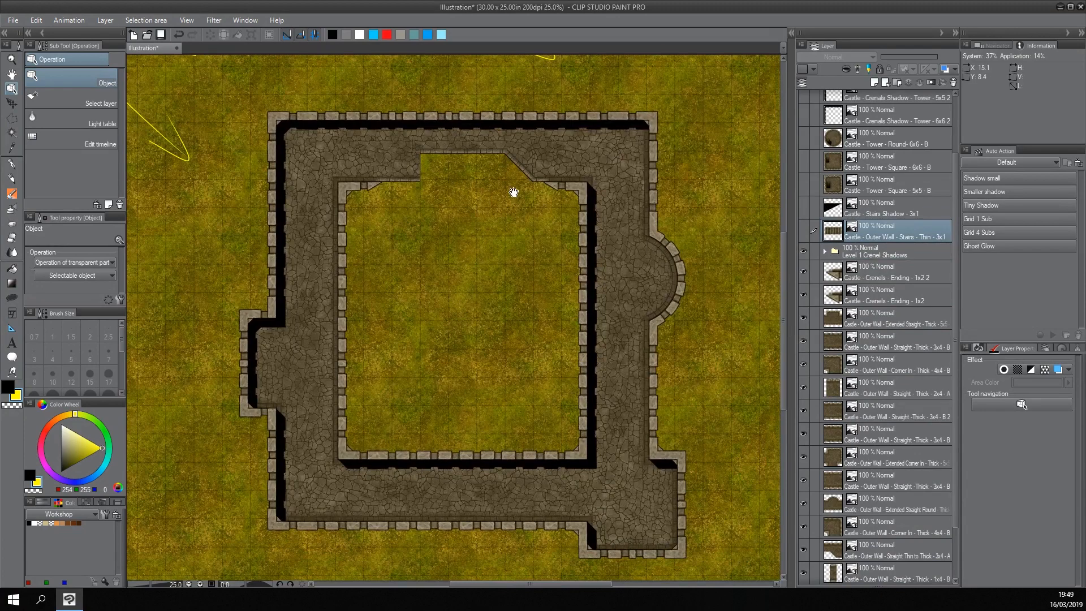
Show the three towers and their crenel shadow layers again.
{"action": "scroll", "coordinate": [507, 186], "scroll_direction": "down", "scroll_amount": 1}
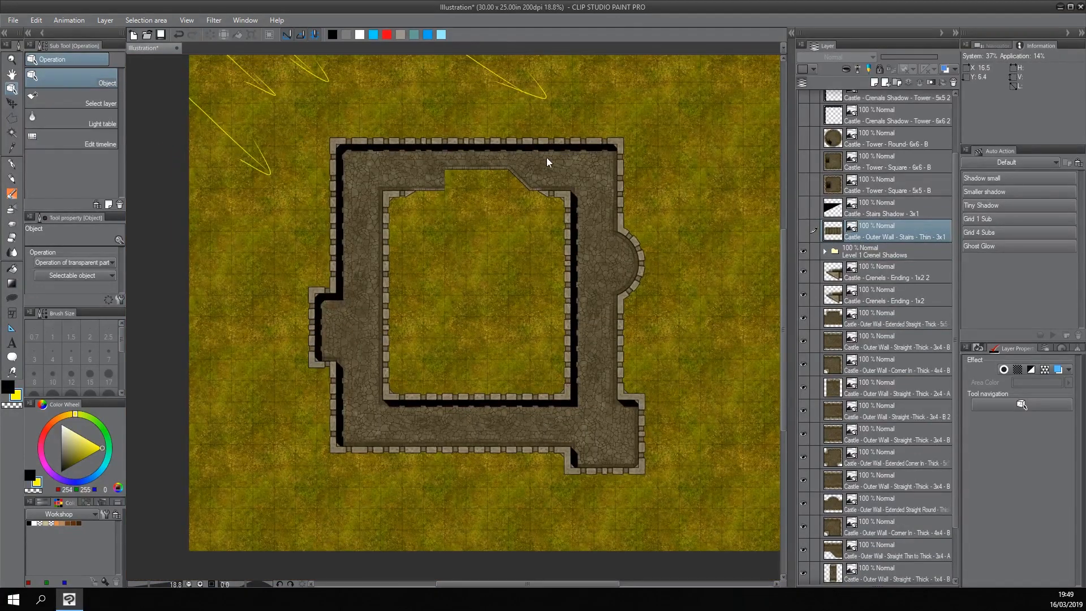
{"action": "left_click_drag", "start_coordinate": [512, 235], "coordinate": [533, 267]}
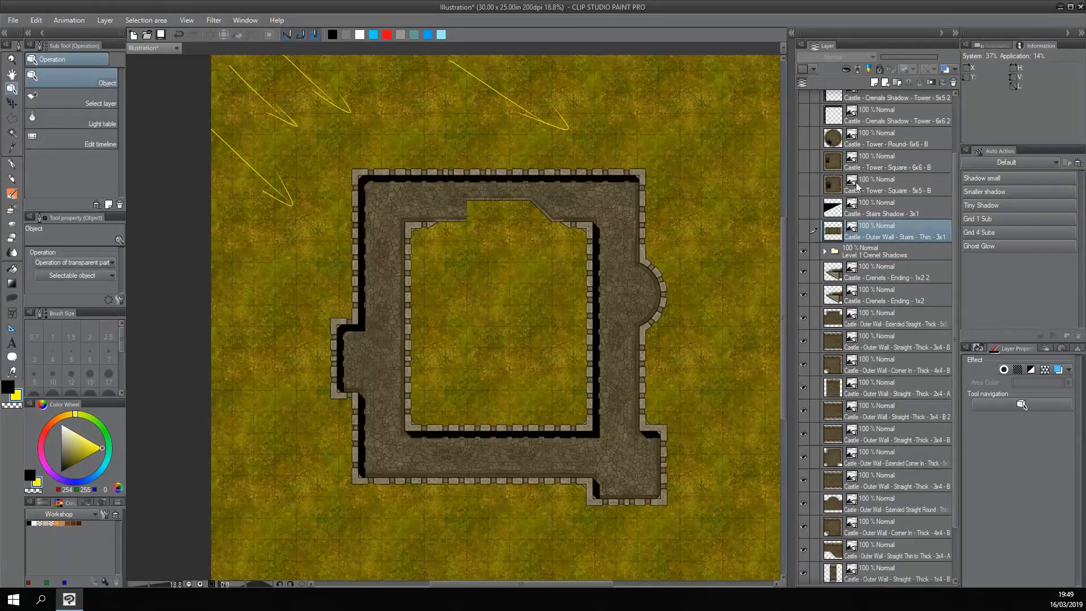
{"action": "scroll", "coordinate": [867, 163], "scroll_direction": "up", "scroll_amount": 1}
{"action": "left_click_drag", "start_coordinate": [803, 143], "coordinate": [801, 121]}
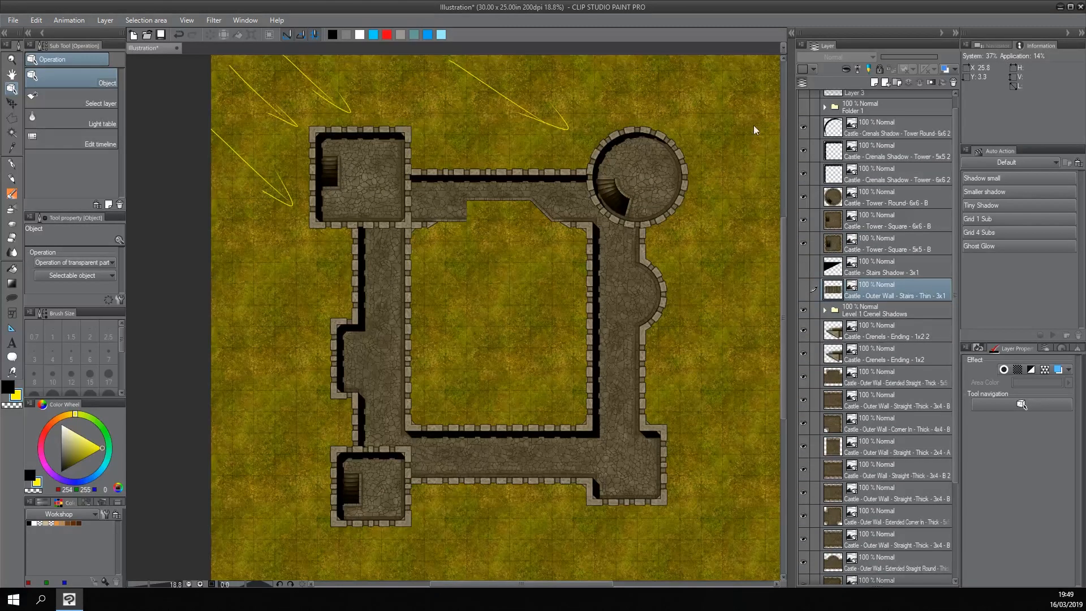
Examine the individual shadow layers inside the Level 1 Crenel Shadows folder, and collapse it again.
{"action": "left_click", "coordinate": [827, 315]}
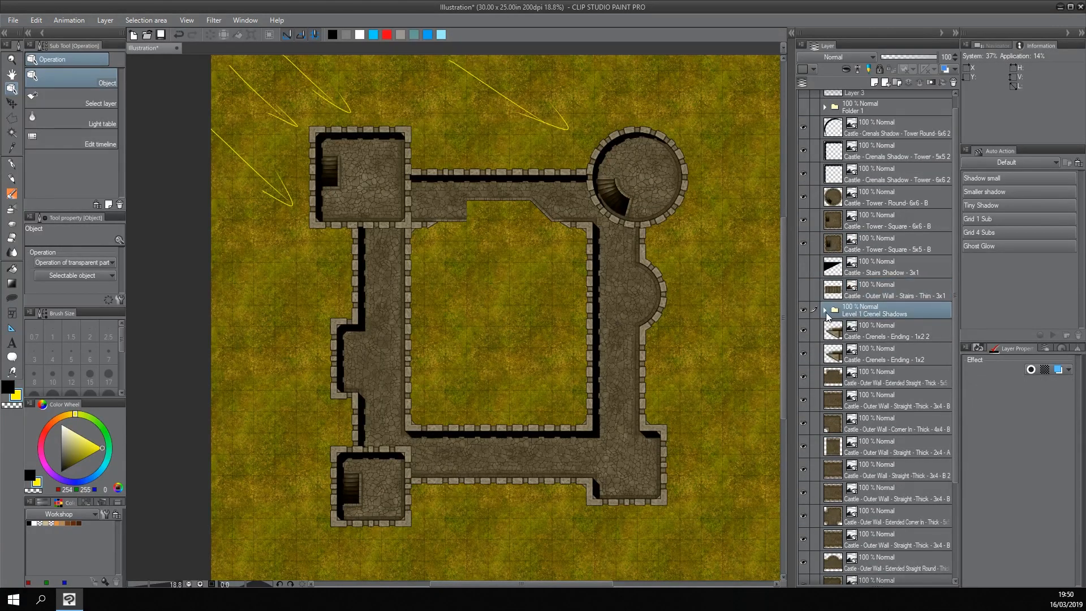
{"action": "left_click", "coordinate": [825, 312]}
{"action": "scroll", "coordinate": [890, 275], "scroll_direction": "down", "scroll_amount": 2}
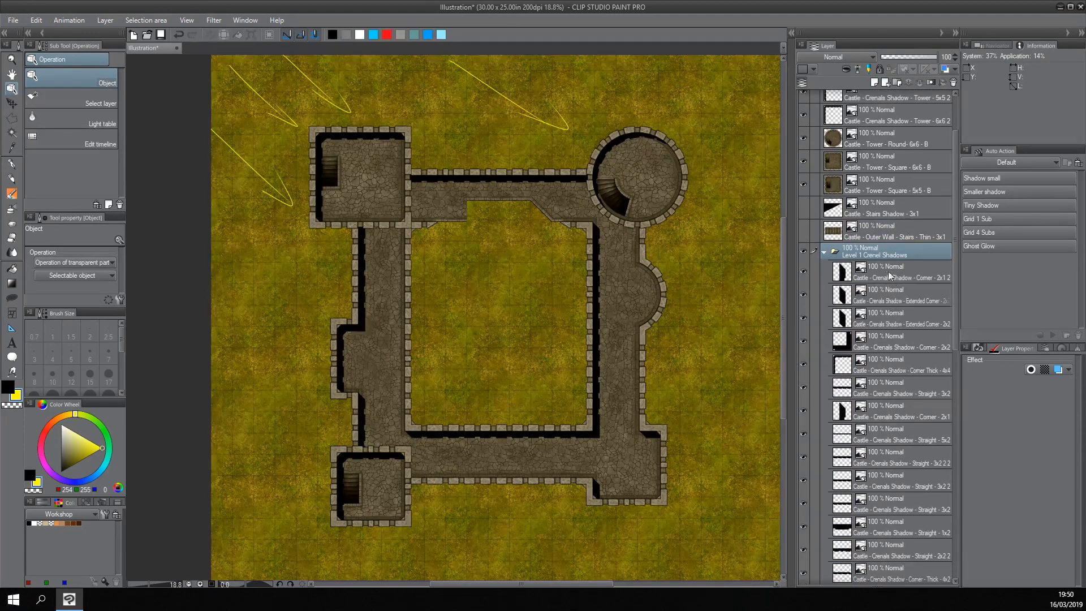
{"action": "scroll", "coordinate": [880, 278], "scroll_direction": "down", "scroll_amount": 10}
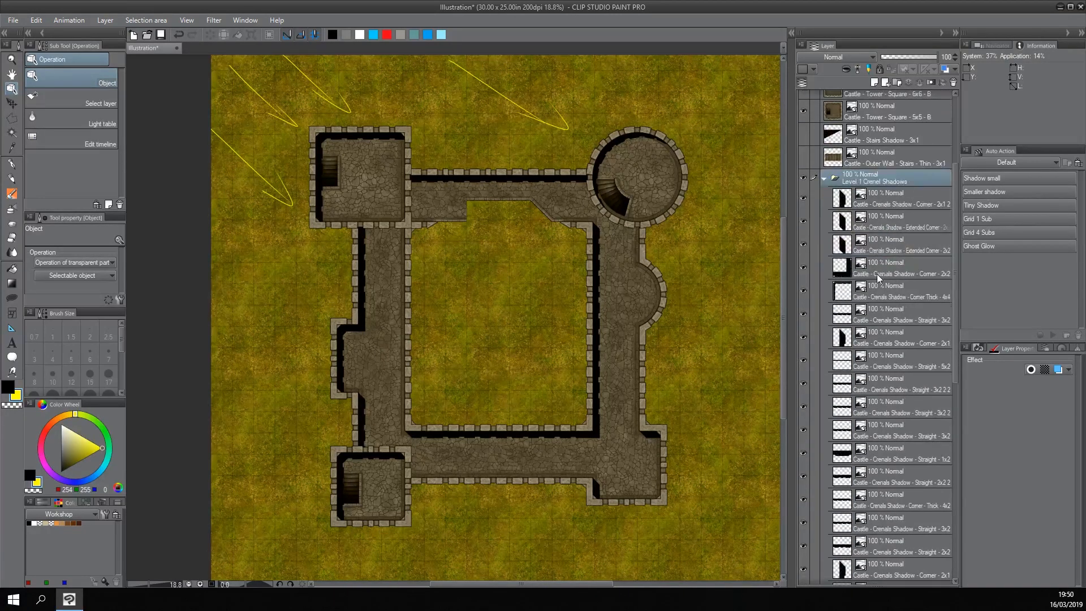
{"action": "scroll", "coordinate": [886, 356], "scroll_direction": "up", "scroll_amount": 8}
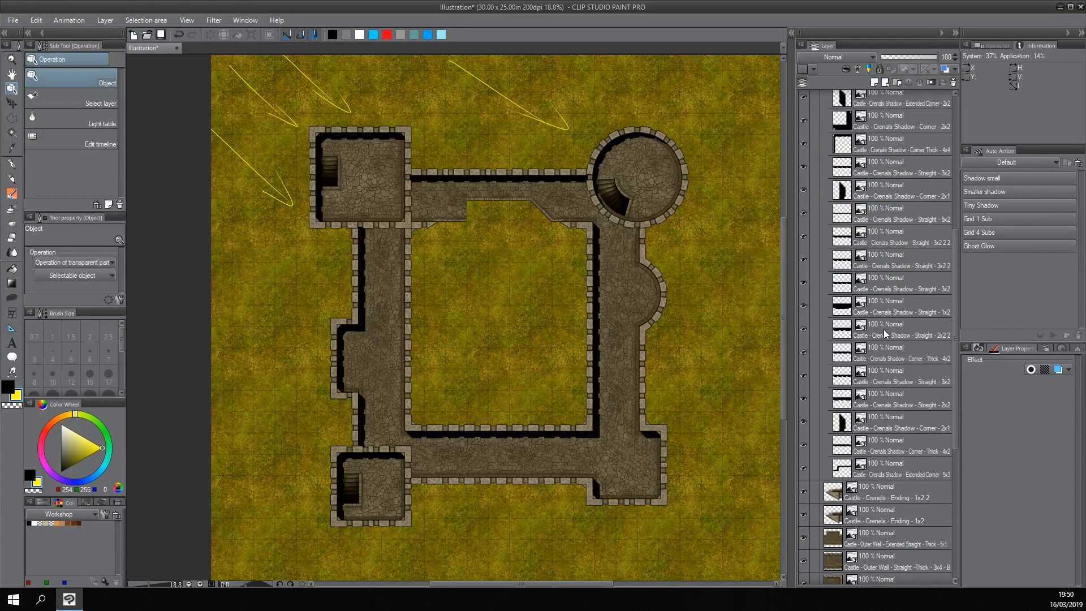
{"action": "left_click", "coordinate": [824, 209]}
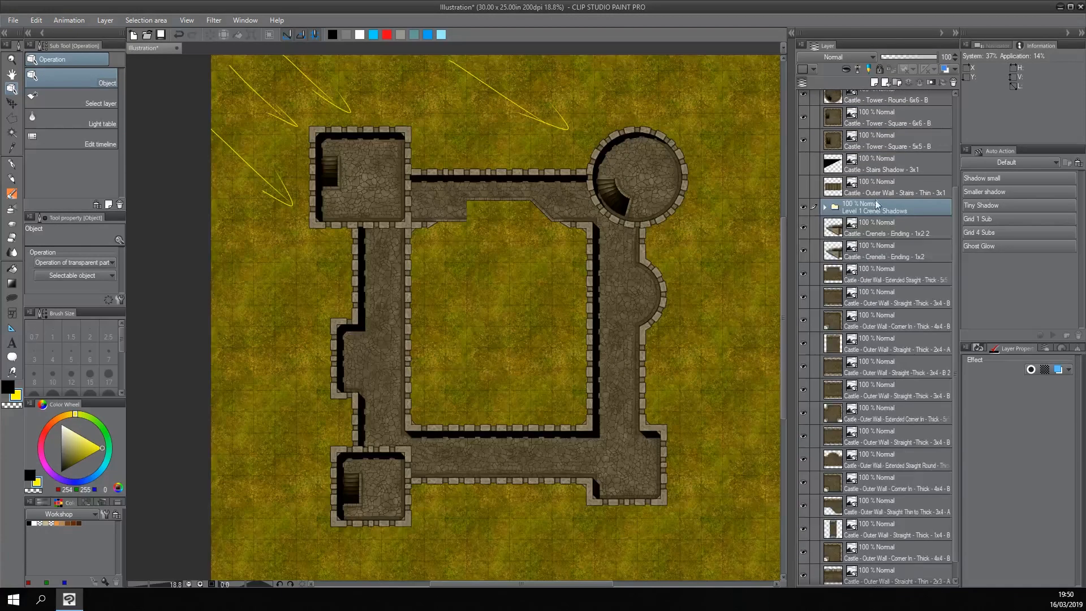
{"action": "scroll", "coordinate": [849, 249], "scroll_direction": "up", "scroll_amount": 4}
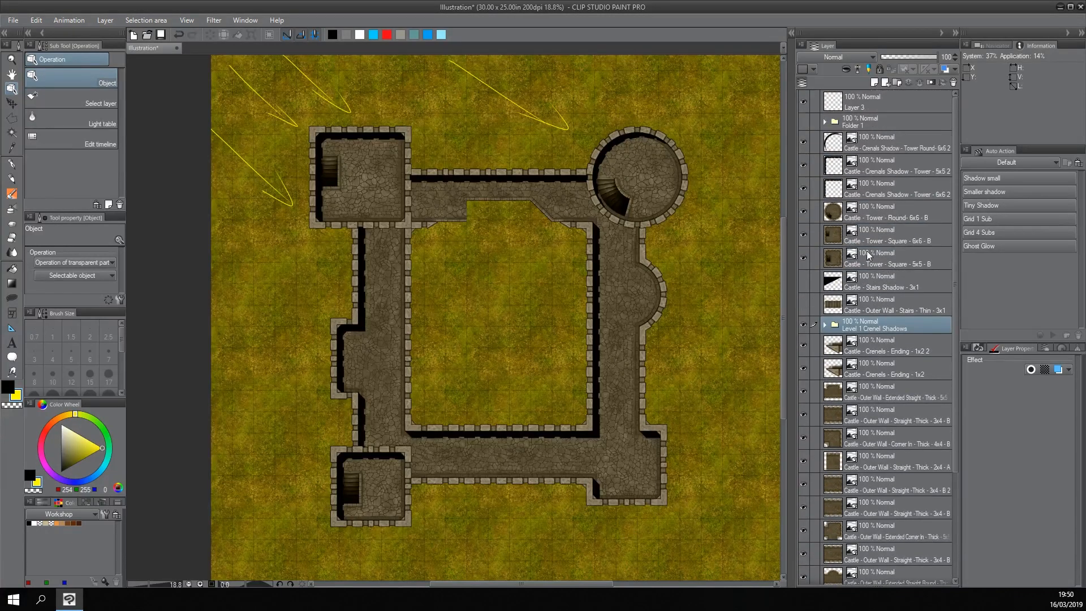
Group the three tower crenel shadow layers into a new folder named Level 2 Crenel Shadows.
{"action": "left_click", "coordinate": [870, 142]}
{"action": "left_click", "coordinate": [878, 196], "text": "shift"}
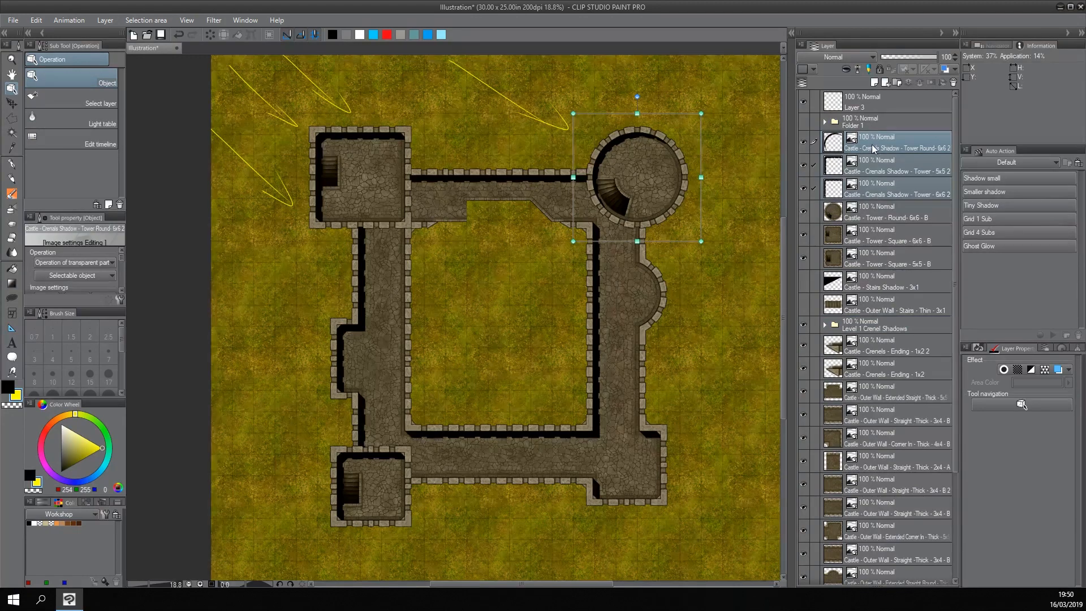
{"action": "right_click", "coordinate": [874, 149]}
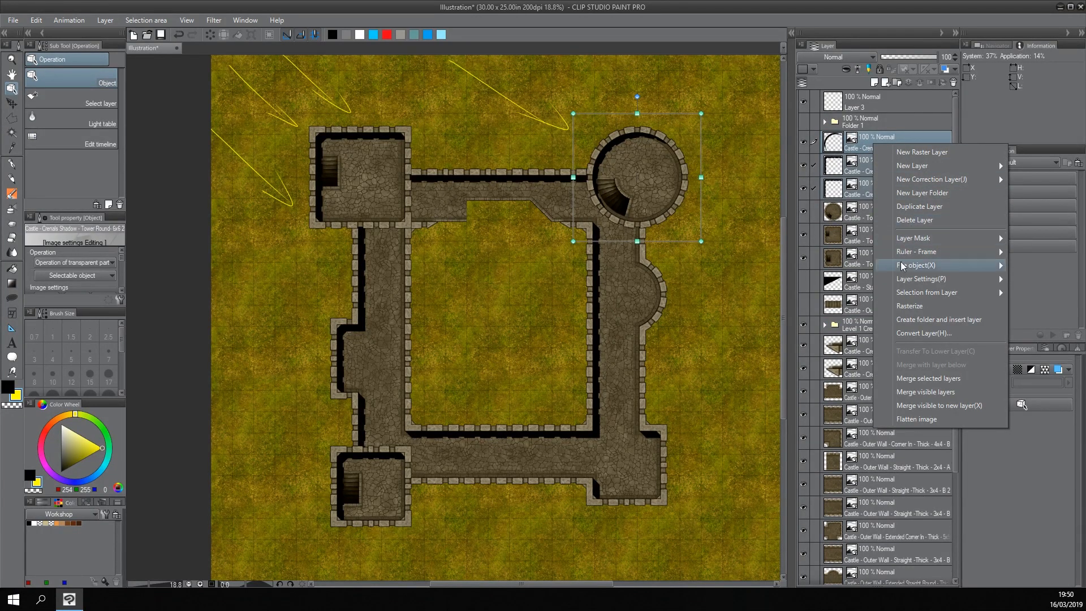
{"action": "left_click", "coordinate": [917, 323]}
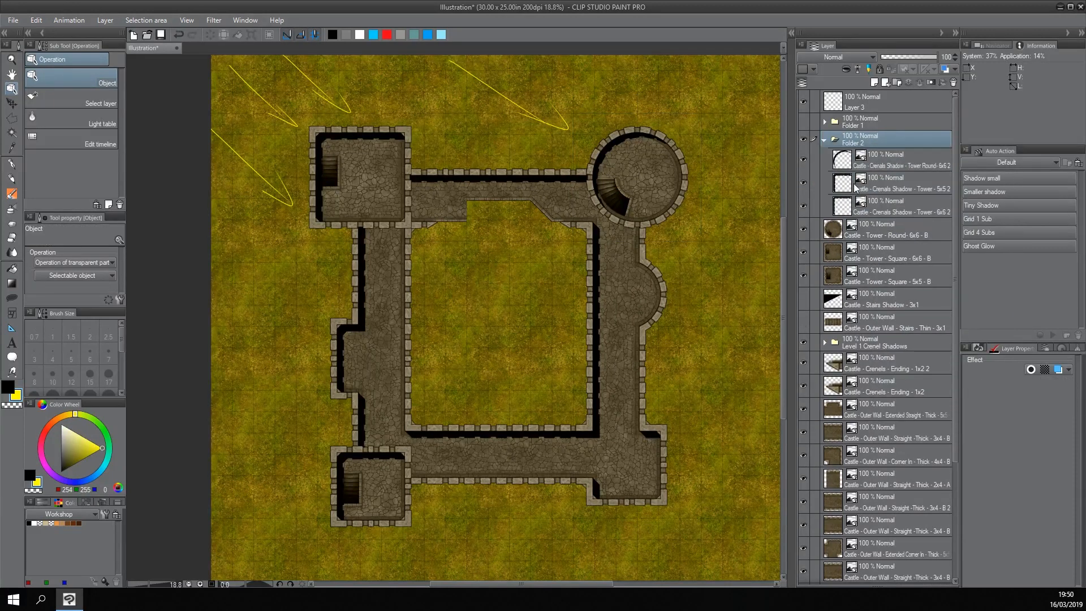
{"action": "left_click", "coordinate": [825, 140]}
{"action": "double_click", "coordinate": [858, 141]}
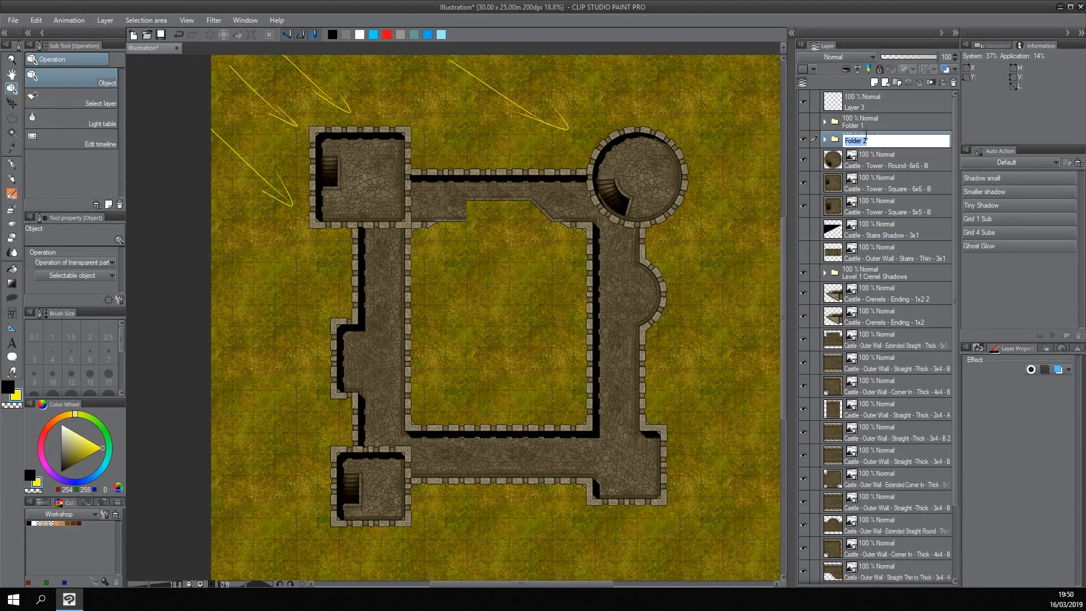
{"action": "type", "text": "Level 2 Crenel Shadows"}
{"action": "key", "text": "Return"}
Group the round tower and two square tower layers into a new folder named Level 2, and collapse it.
{"action": "left_click", "coordinate": [896, 159]}
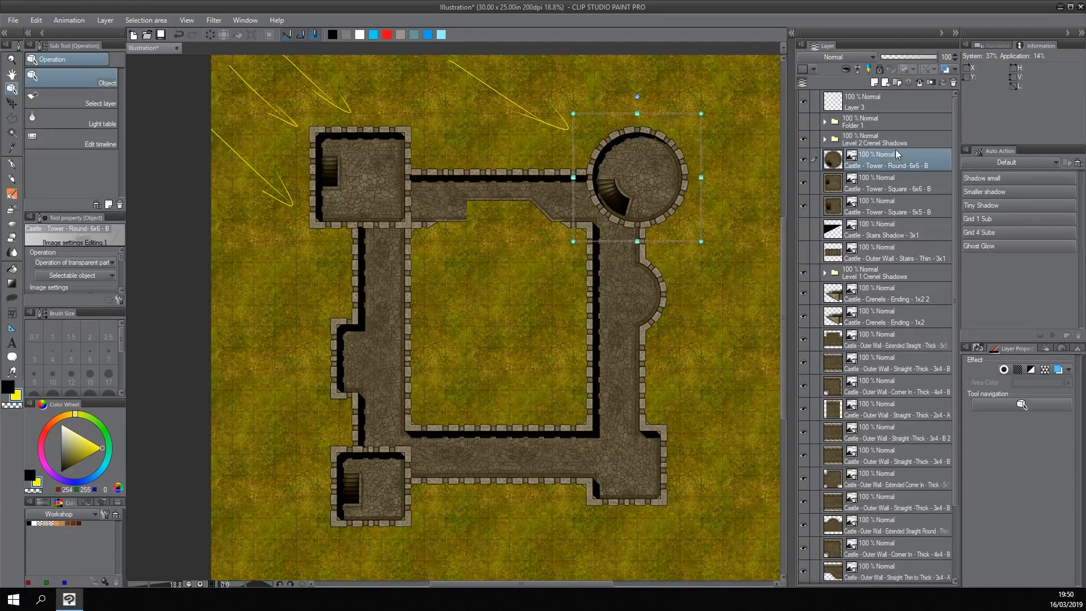
{"action": "left_click", "coordinate": [866, 202], "text": "shift"}
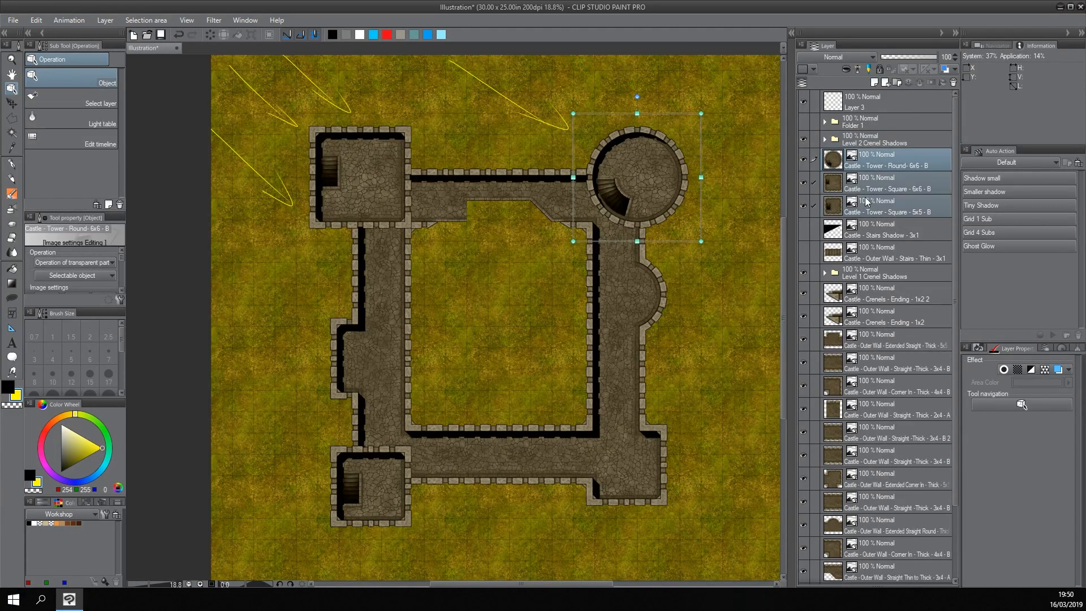
{"action": "right_click", "coordinate": [878, 159]}
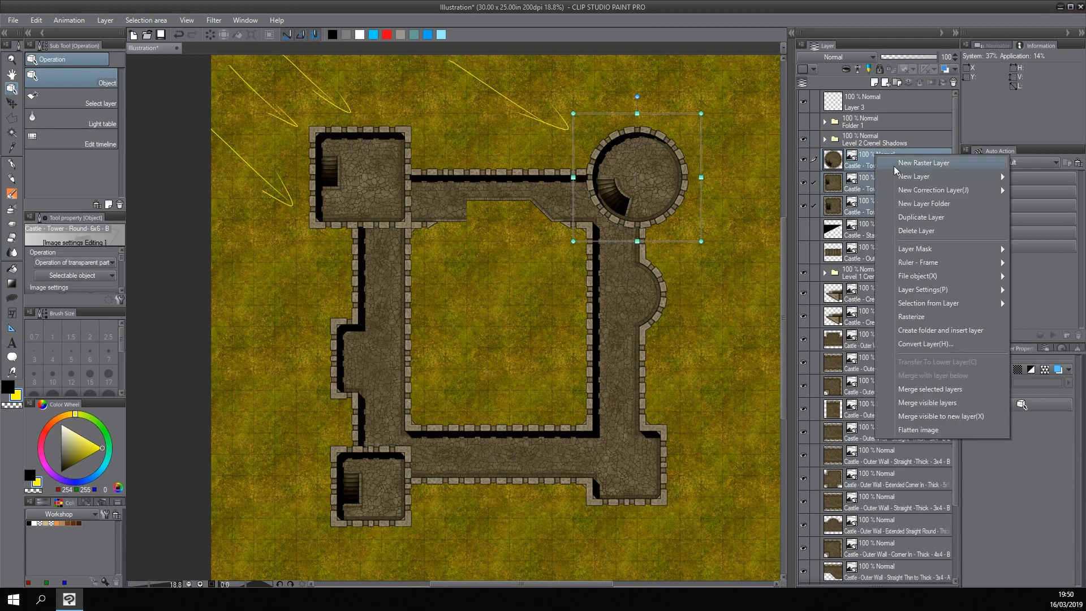
{"action": "left_click", "coordinate": [924, 330]}
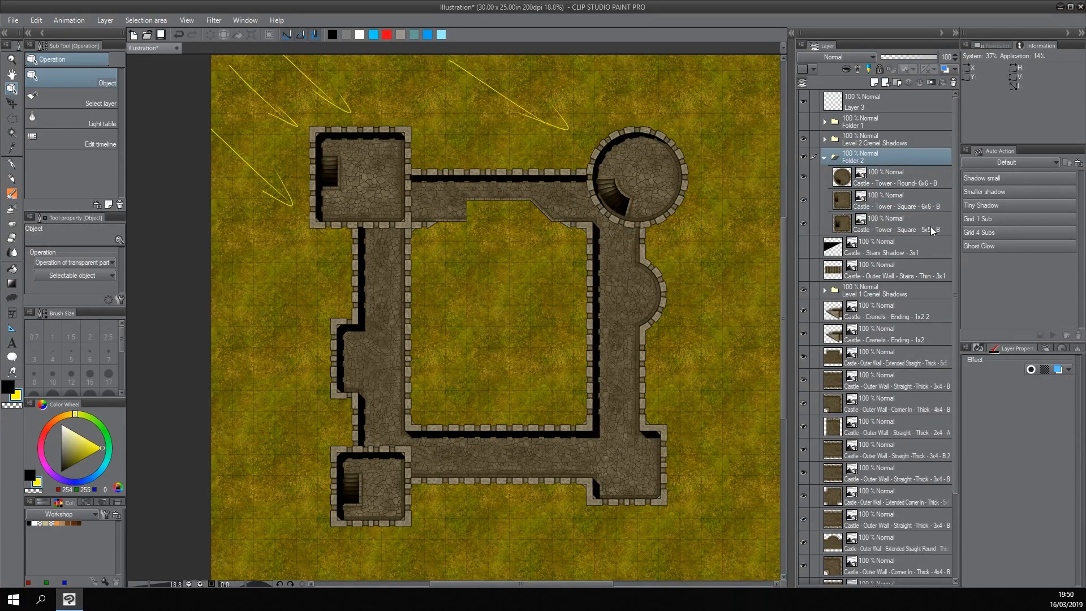
{"action": "double_click", "coordinate": [863, 161]}
{"action": "type", "text": "Level "}
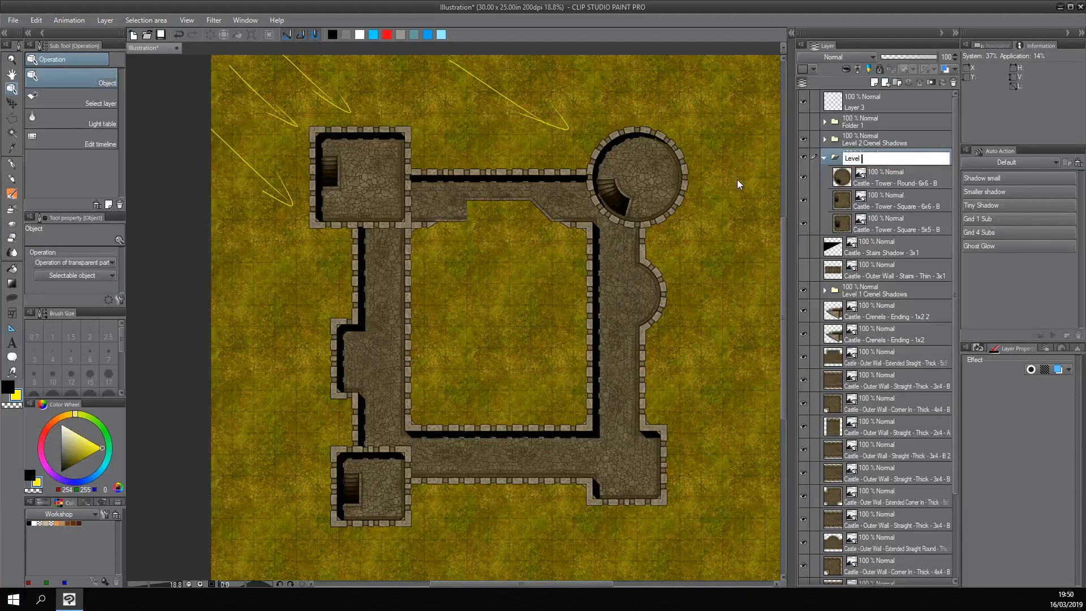
{"action": "type", "text": "2"}
{"action": "key", "text": "Return"}
{"action": "left_click", "coordinate": [826, 158]}
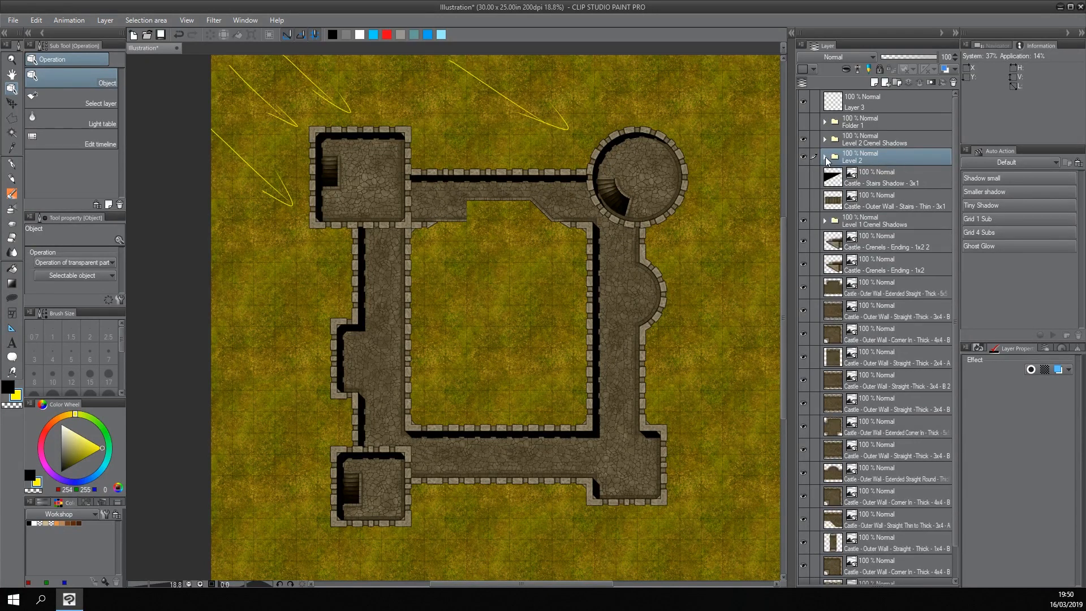
Group all the outer wall and crenel ending layers above Ground into a collapsed folder named Level 1.
{"action": "scroll", "coordinate": [879, 232], "scroll_direction": "down", "scroll_amount": 2}
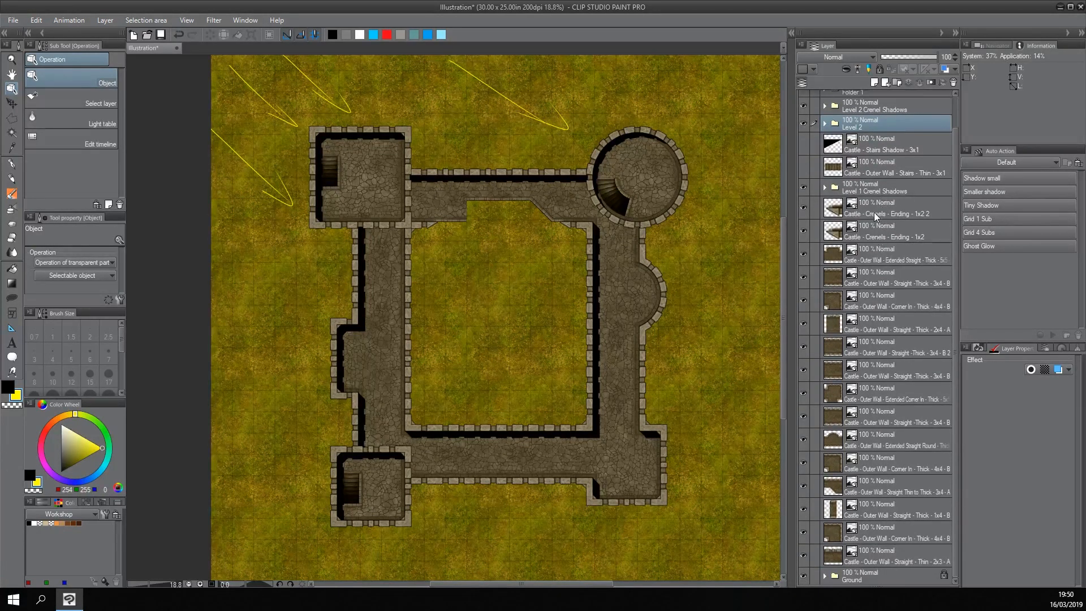
{"action": "left_click", "coordinate": [876, 215]}
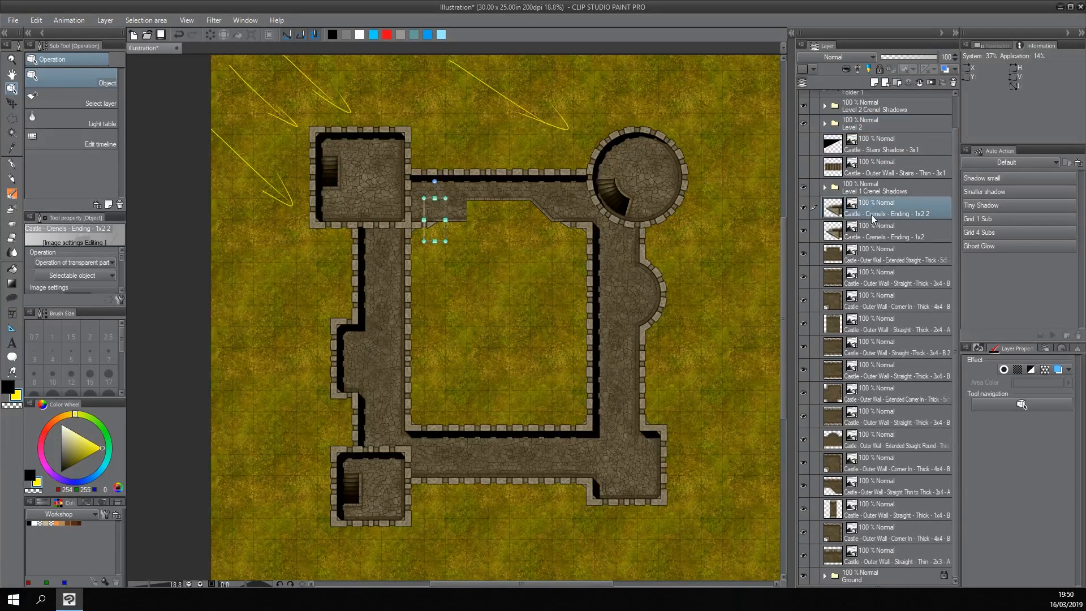
{"action": "left_click", "coordinate": [880, 562], "text": "shift"}
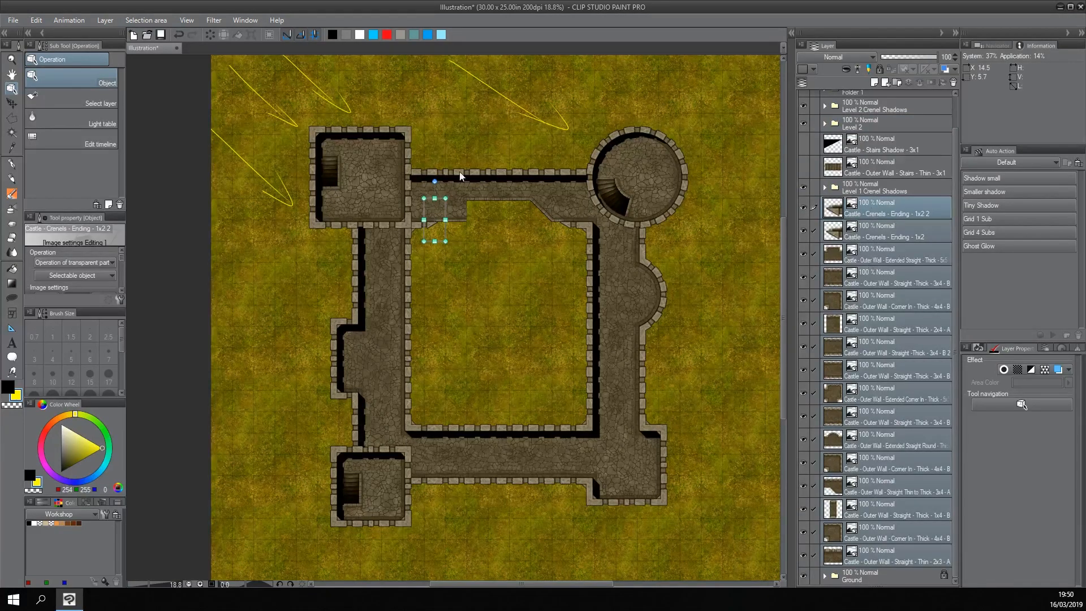
{"action": "right_click", "coordinate": [870, 215]}
{"action": "left_click", "coordinate": [916, 387]}
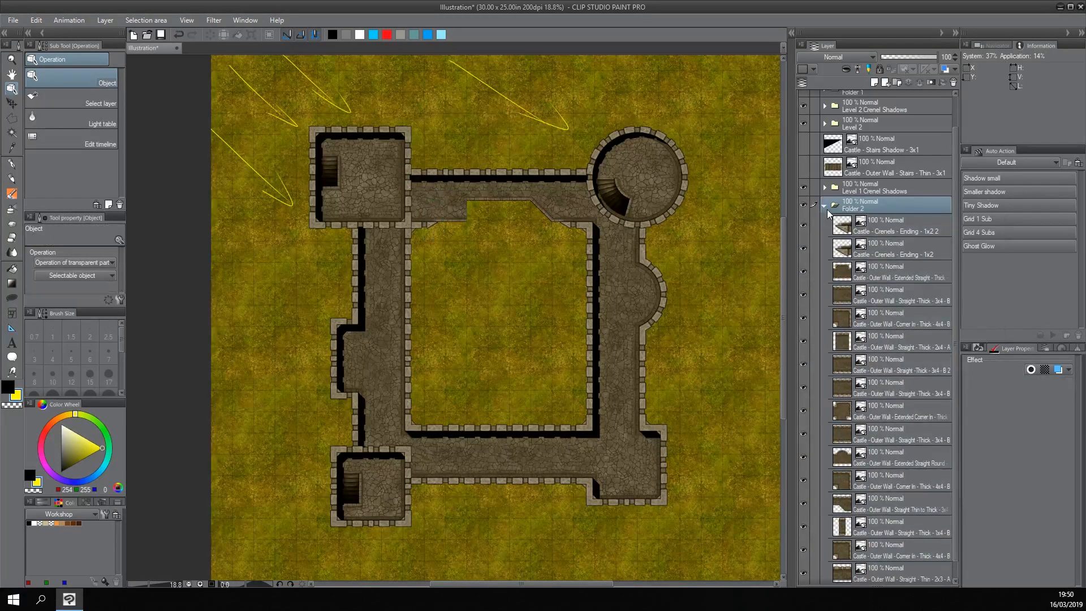
{"action": "left_click", "coordinate": [825, 206]}
{"action": "double_click", "coordinate": [858, 242]}
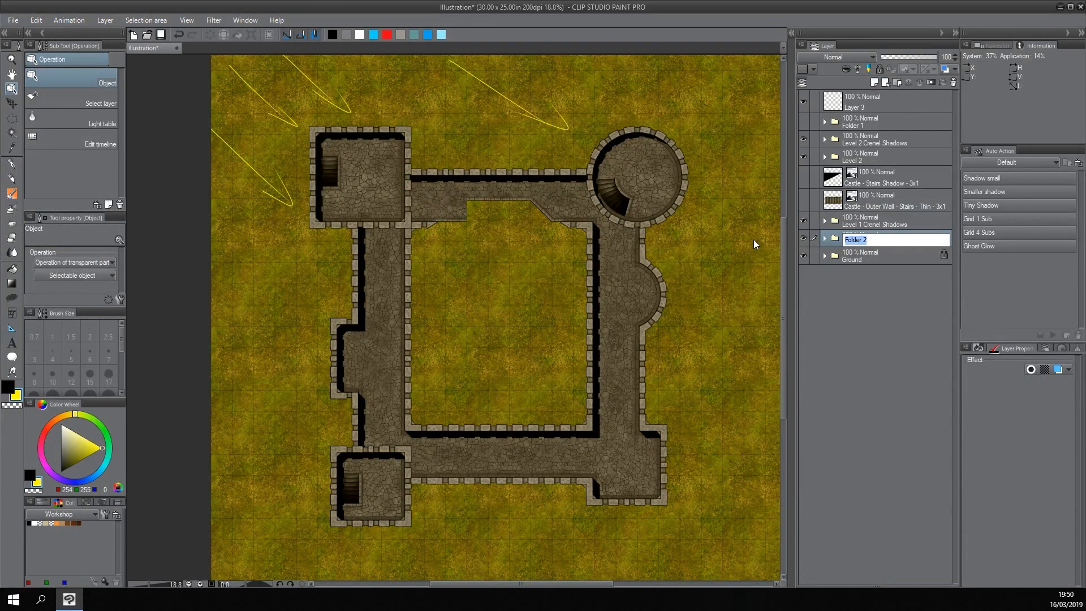
{"action": "type", "text": "Level 1"}
{"action": "key", "text": "Return"}
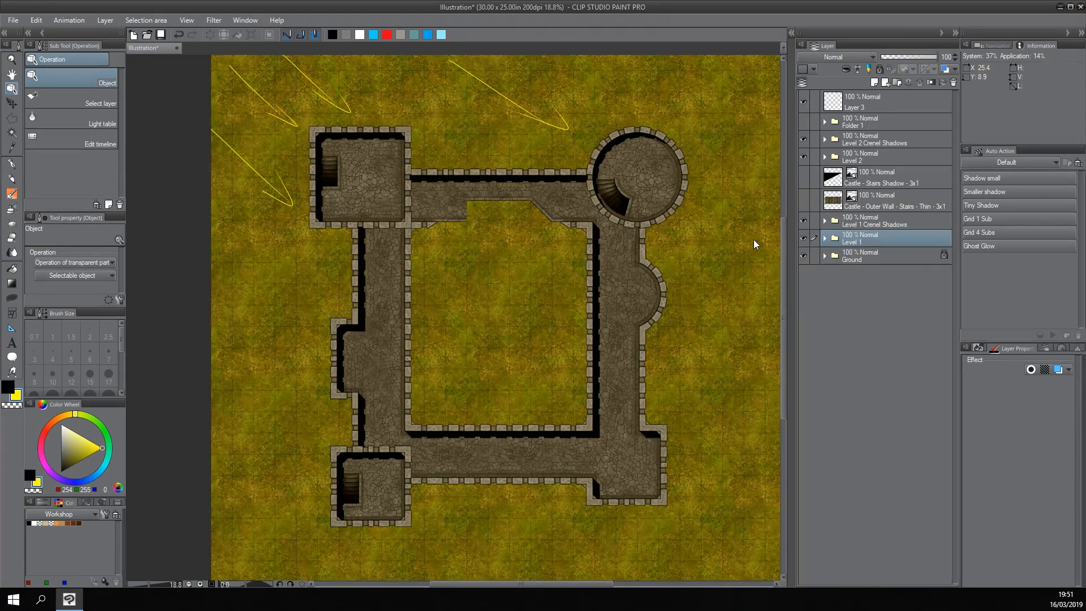
Check the castle's layer order by hiding the Level 1 and Level 2 folders with their crenel shadows, and showing them one by one.
{"action": "left_click", "coordinate": [803, 139]}
{"action": "left_click", "coordinate": [804, 157]}
{"action": "left_click", "coordinate": [803, 220]}
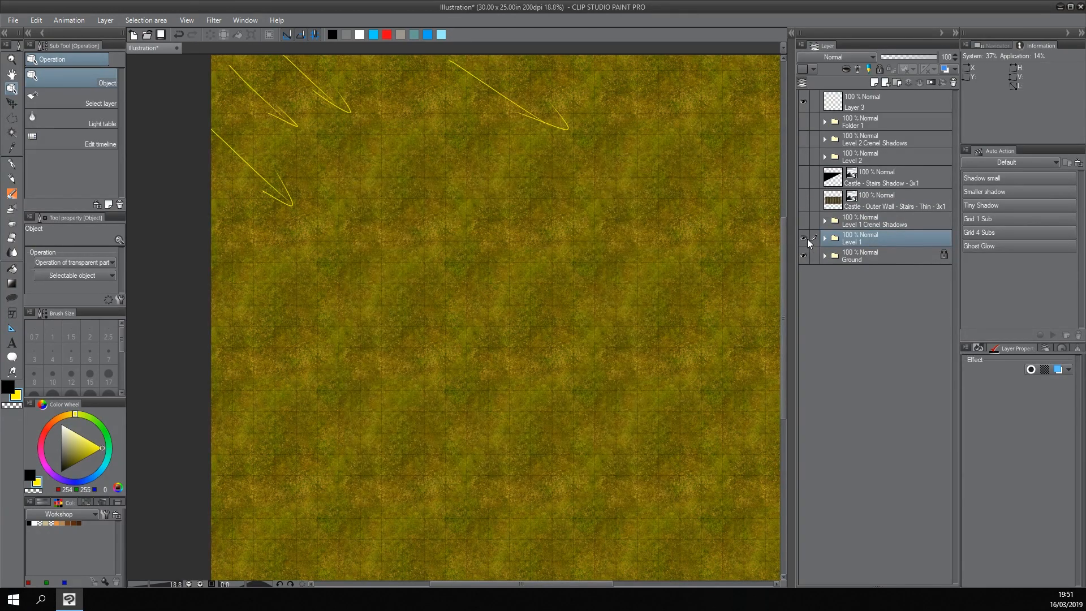
{"action": "left_click", "coordinate": [806, 239]}
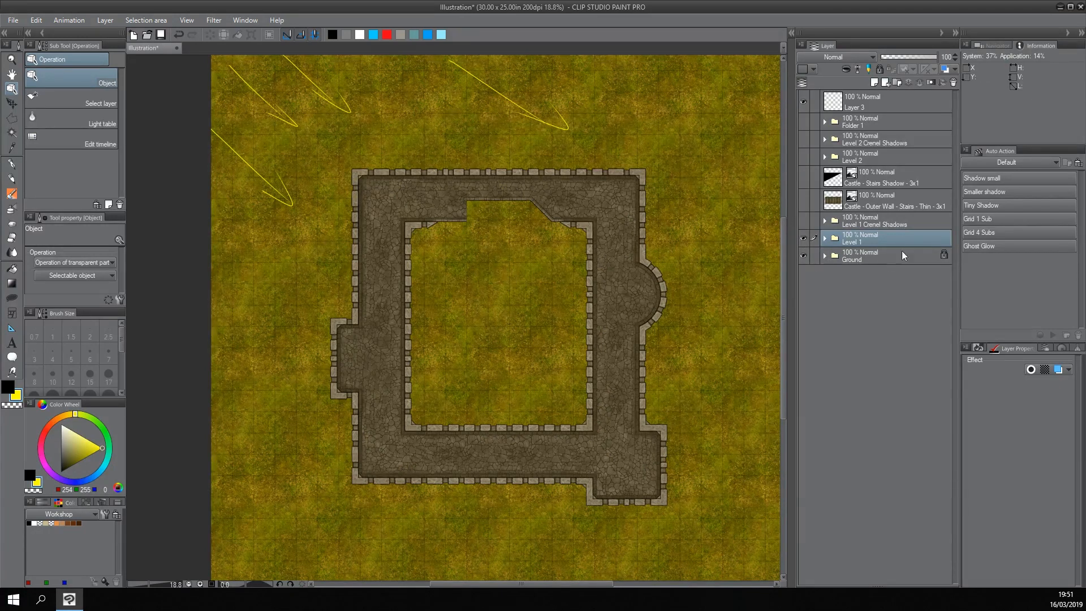
{"action": "left_click", "coordinate": [803, 221]}
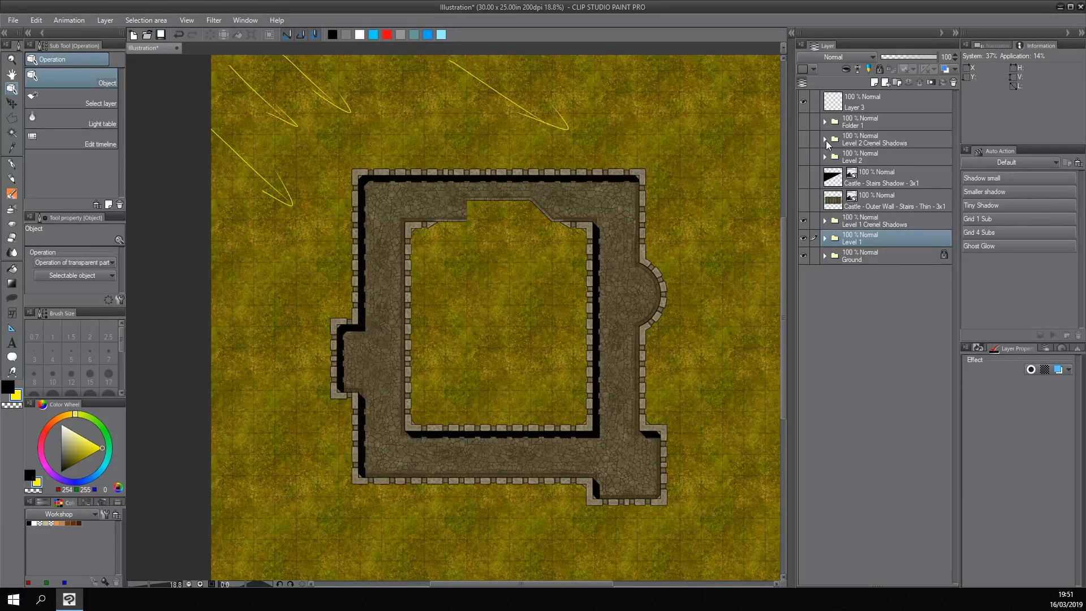
{"action": "left_click", "coordinate": [804, 157]}
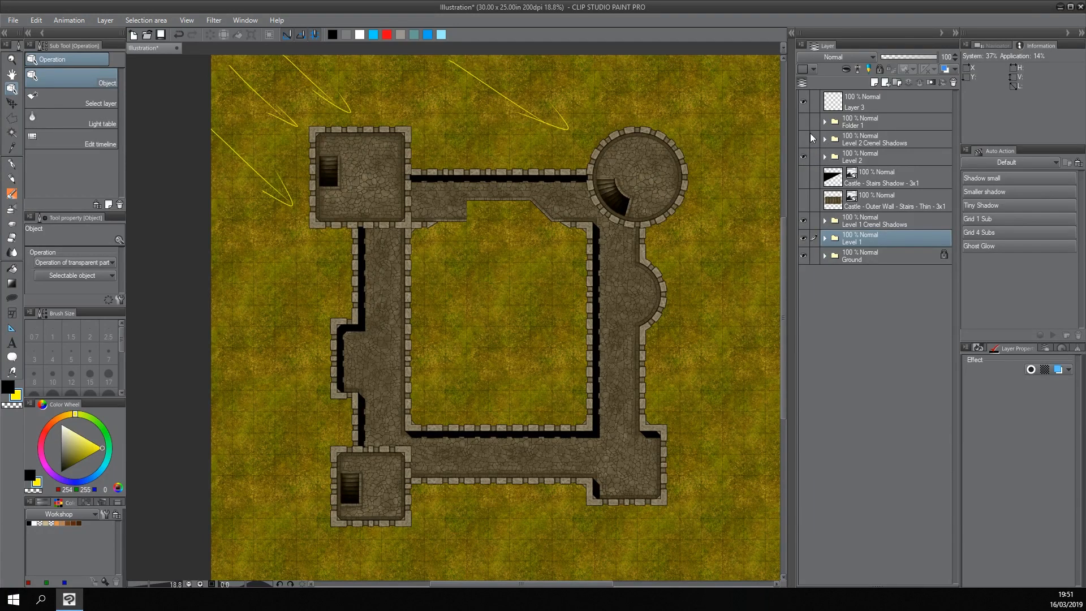
{"action": "left_click", "coordinate": [804, 139]}
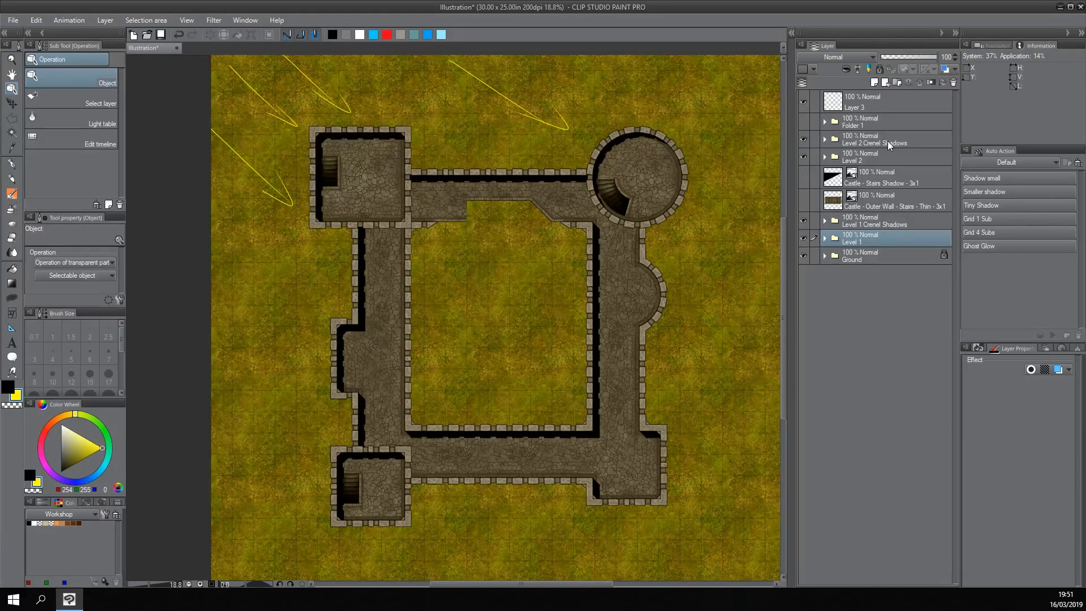
Delete the hidden Folder 1 from the layer stack.
{"action": "left_click", "coordinate": [870, 126]}
{"action": "key", "text": "Delete"}
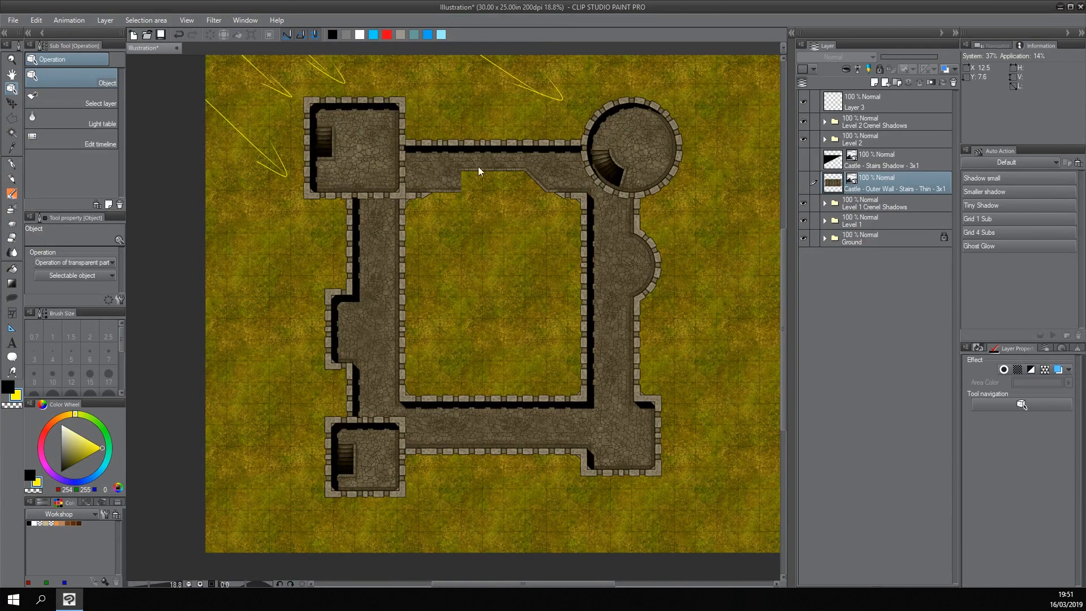
{"action": "scroll", "coordinate": [511, 211], "scroll_direction": "up", "scroll_amount": 1}
{"action": "scroll", "coordinate": [453, 247], "scroll_direction": "down", "scroll_amount": 2}
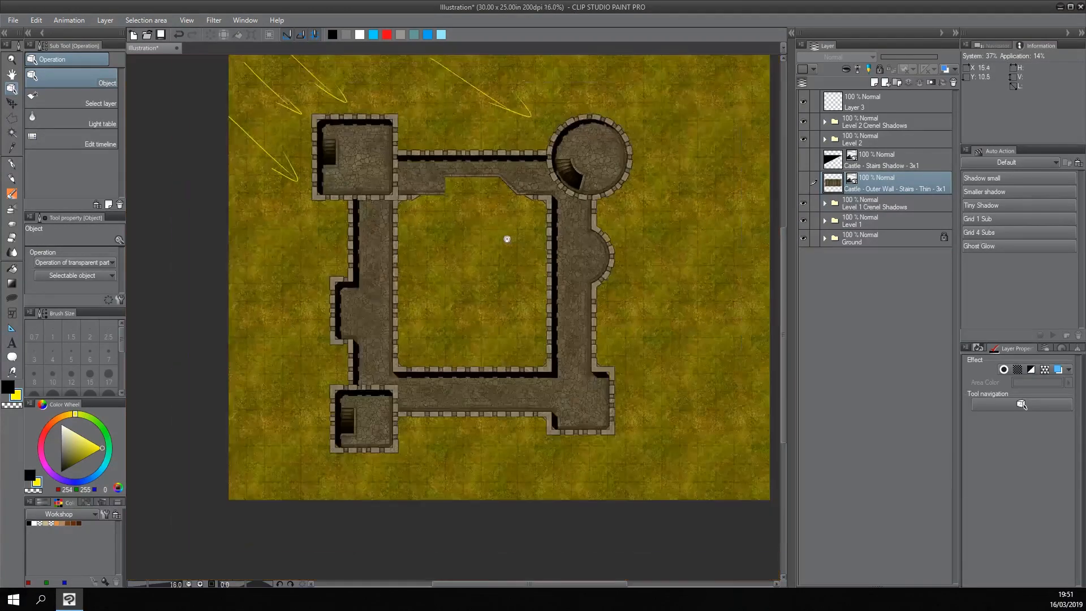
{"action": "scroll", "coordinate": [507, 238], "scroll_direction": "up", "scroll_amount": 2}
{"action": "scroll", "coordinate": [507, 239], "scroll_direction": "down", "scroll_amount": 2}
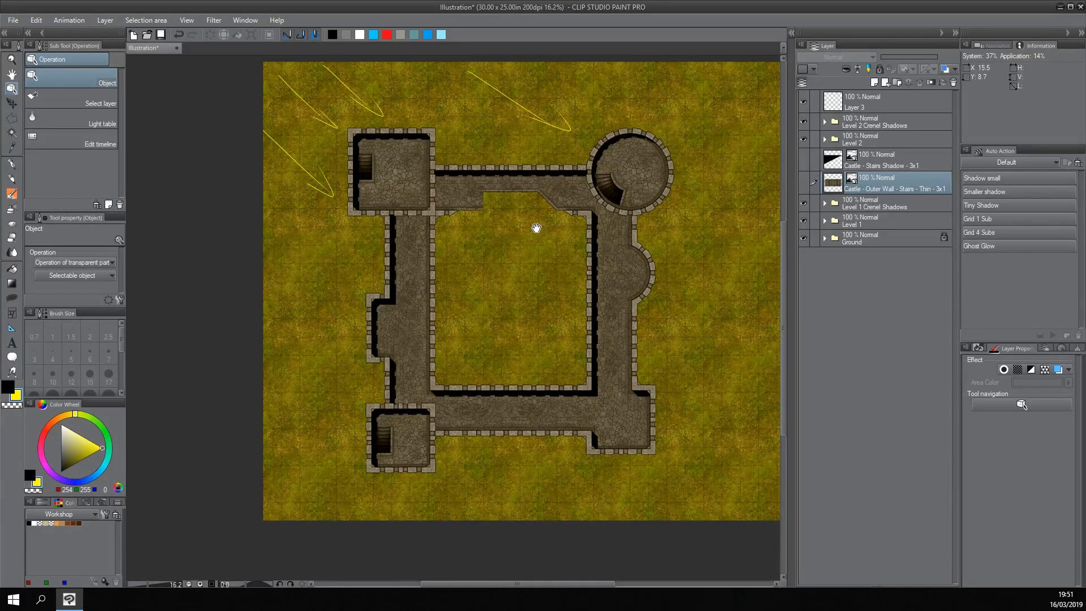
Duplicate the Level 1 folder as Level 1 Shadows and place the copy directly beneath the original.
{"action": "left_click", "coordinate": [864, 225]}
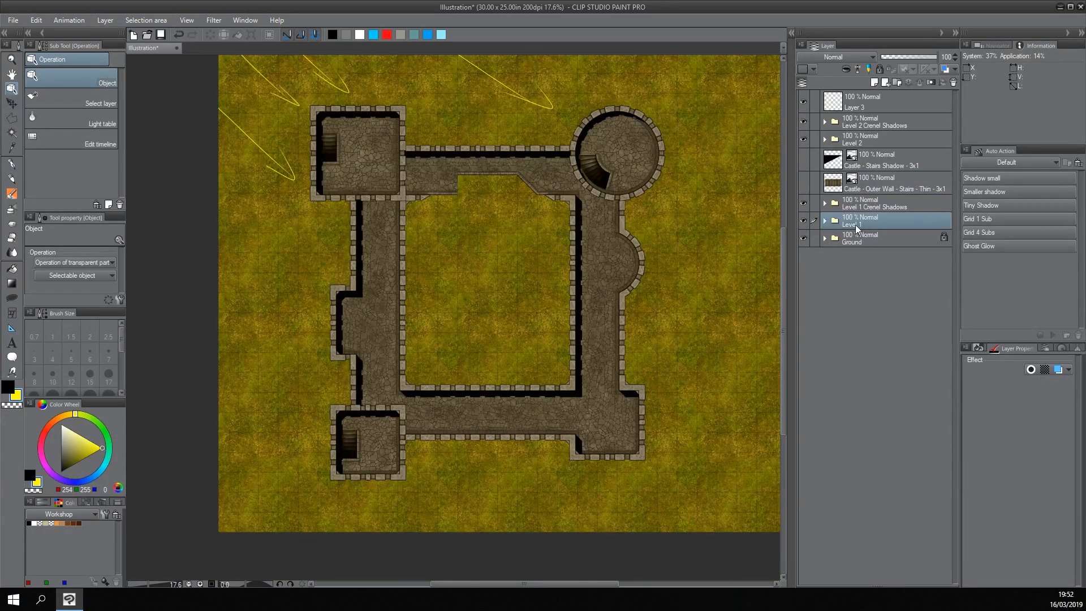
{"action": "right_click", "coordinate": [855, 226]}
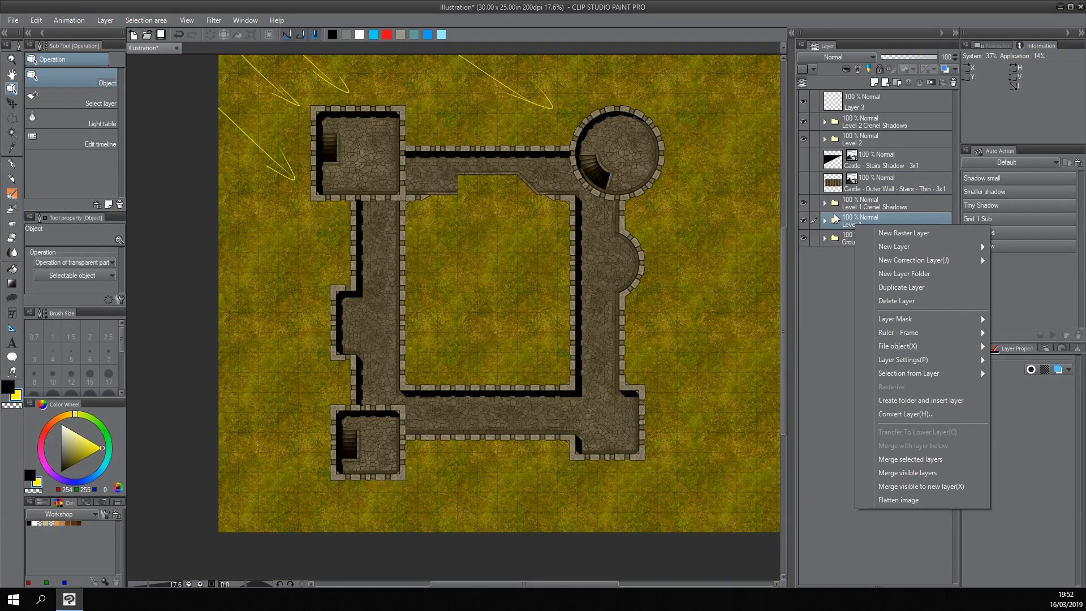
{"action": "left_click", "coordinate": [905, 288]}
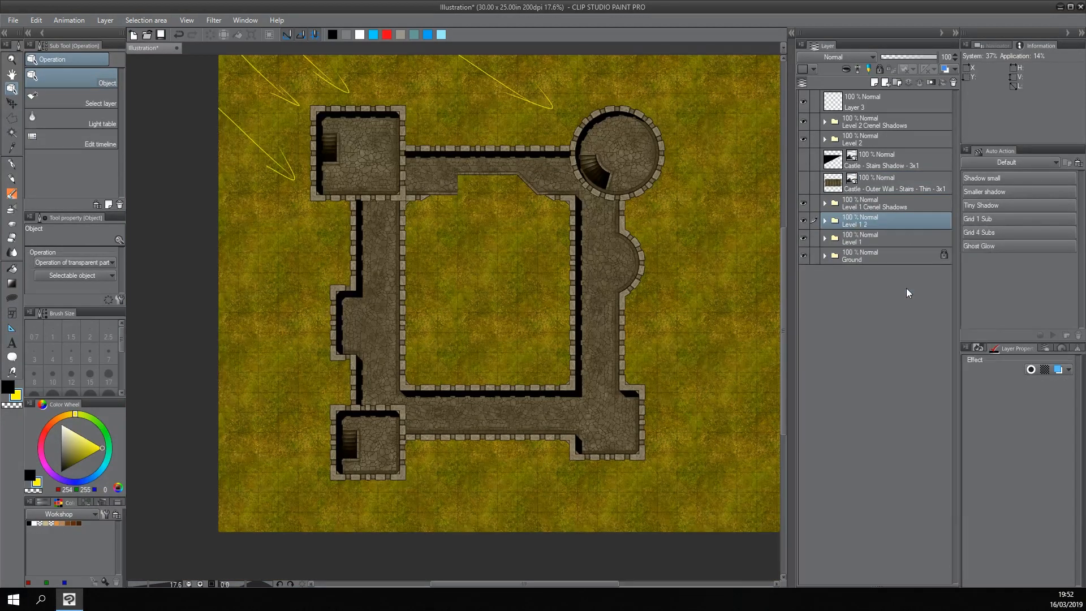
{"action": "double_click", "coordinate": [864, 226]}
{"action": "double_click", "coordinate": [867, 224]}
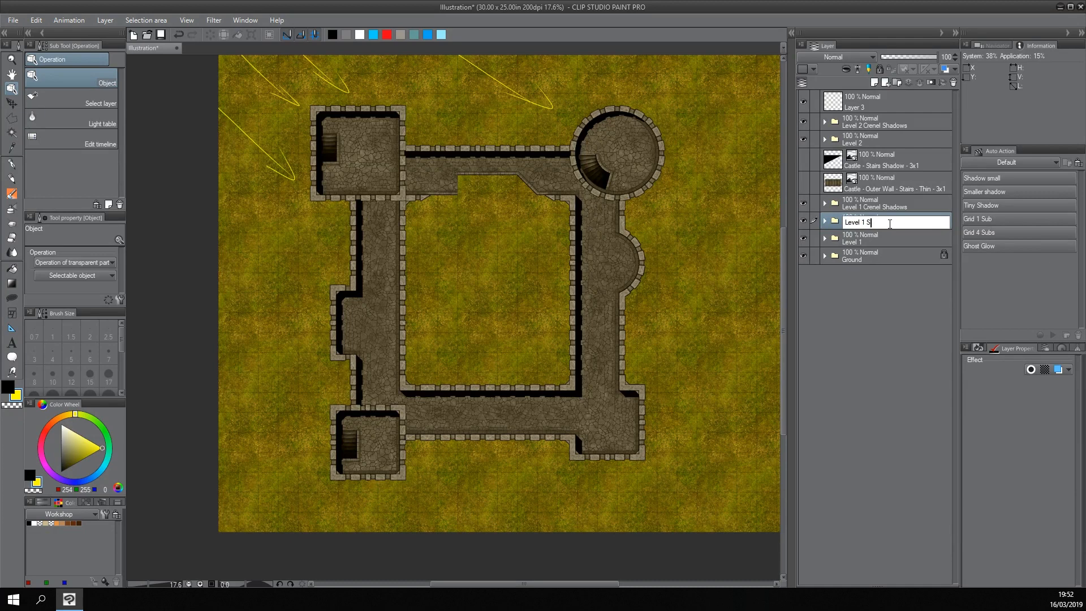
{"action": "type", "text": "Shadows"}
{"action": "key", "text": "Return"}
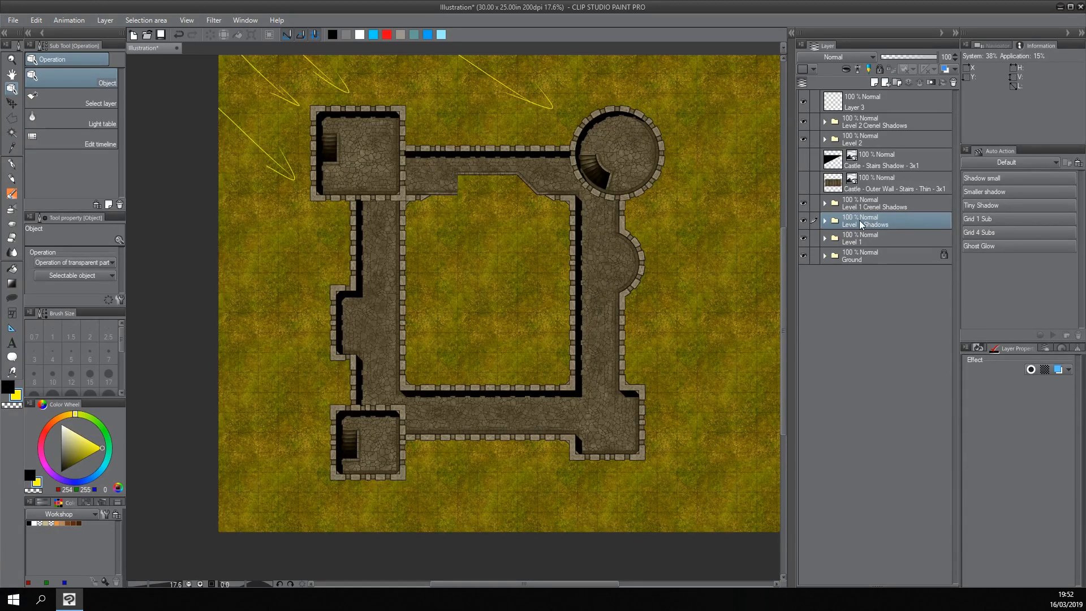
{"action": "left_click_drag", "start_coordinate": [860, 223], "coordinate": [860, 246]}
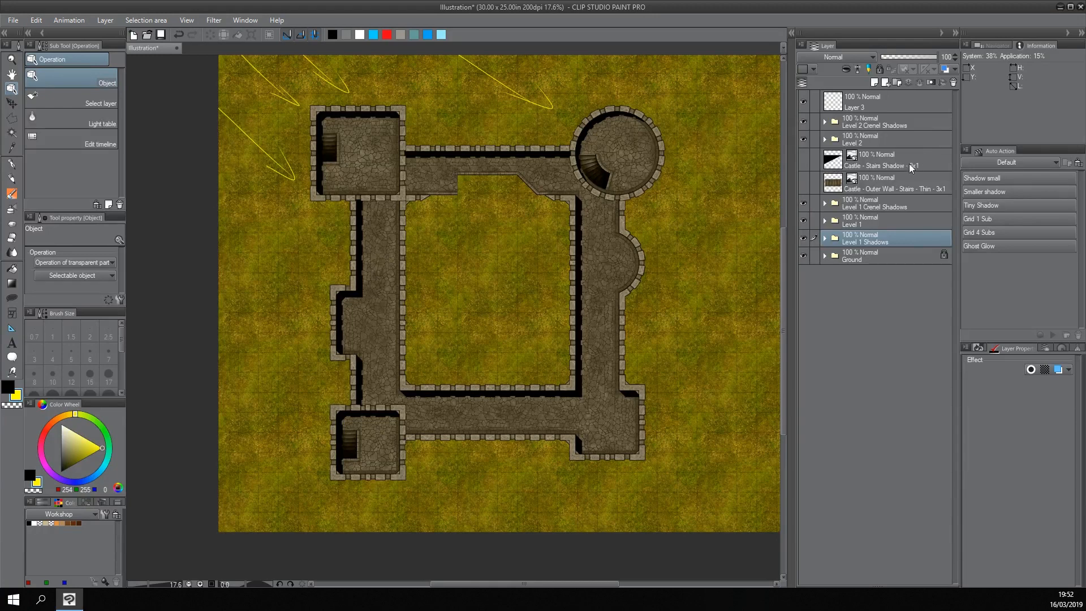
Turn on the layer colour effect for the Level 1 Shadows folder.
{"action": "left_click", "coordinate": [1059, 369]}
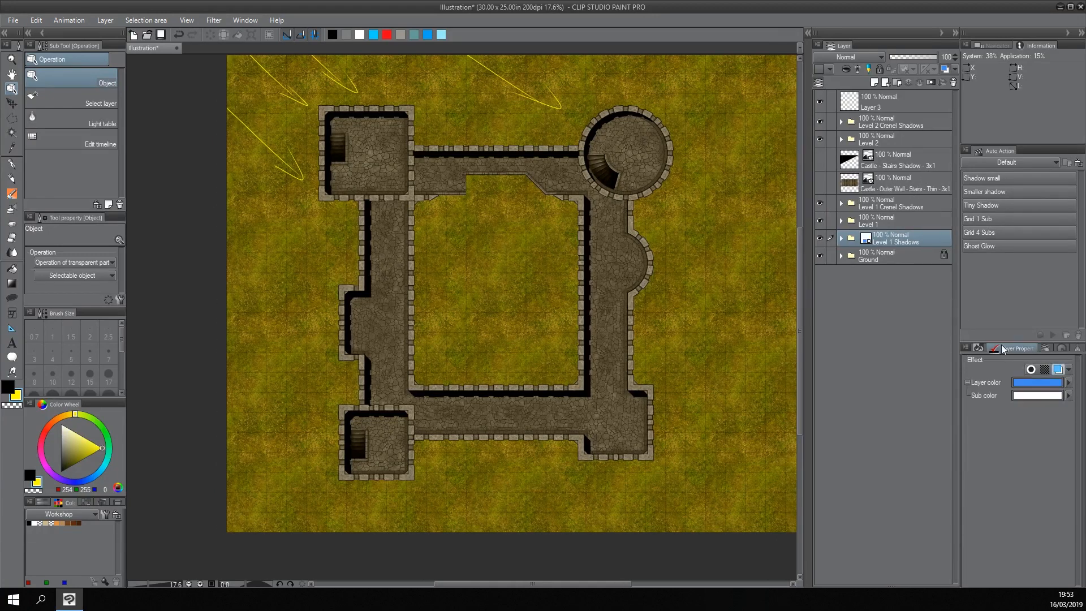
{"action": "left_click", "coordinate": [1060, 370]}
{"action": "left_click", "coordinate": [1059, 370]}
Hide the Level 1 and Level 2 folders and both crenel shadow folders so only Level 1 Shadows covers the ground.
{"action": "left_click", "coordinate": [820, 220]}
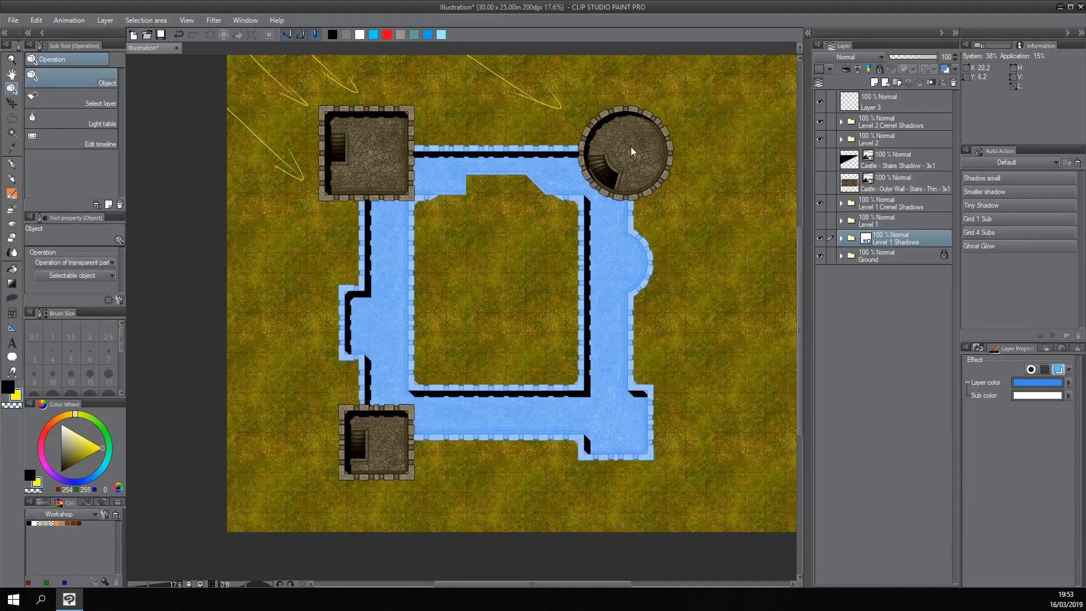
{"action": "left_click", "coordinate": [819, 139]}
{"action": "left_click", "coordinate": [819, 122]}
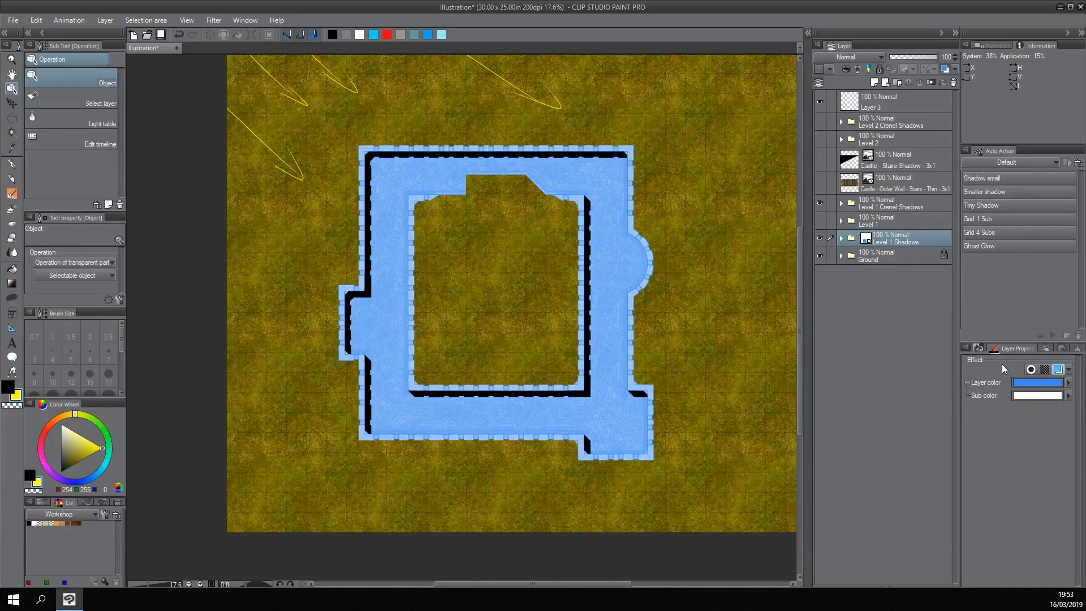
{"action": "left_click", "coordinate": [820, 203]}
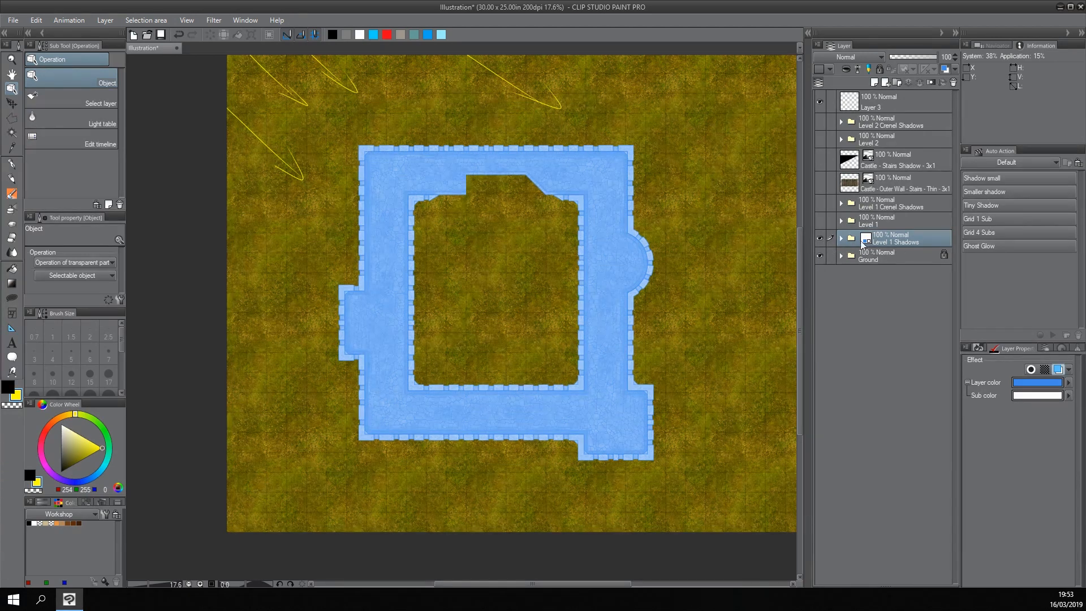
Set both the layer colour and the sub colour of the Level 1 Shadows folder to black.
{"action": "left_click", "coordinate": [1047, 377]}
{"action": "left_click", "coordinate": [13, 385]}
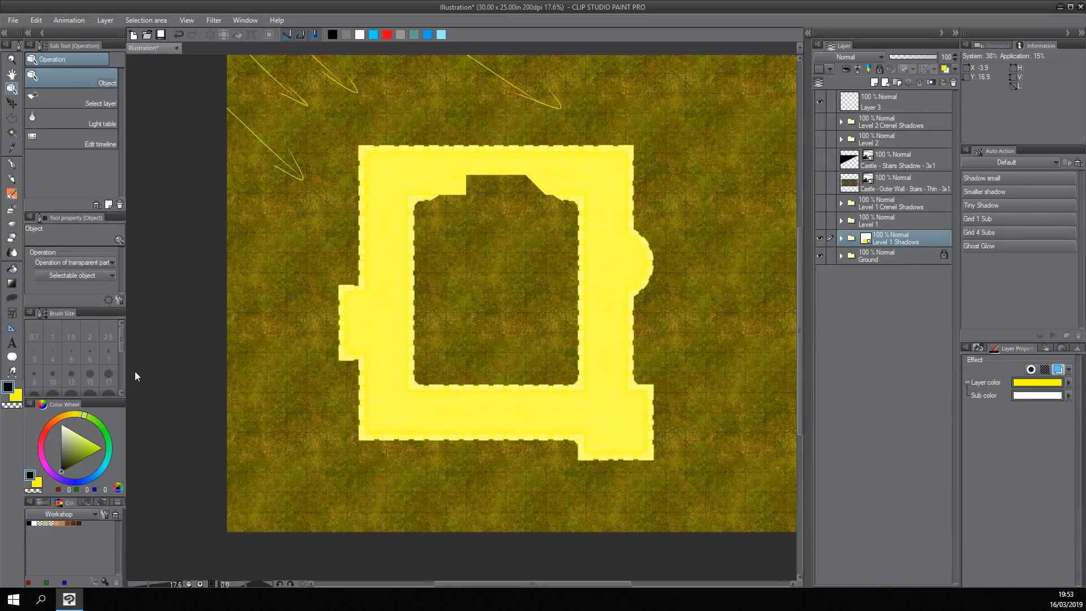
{"action": "double_click", "coordinate": [13, 386]}
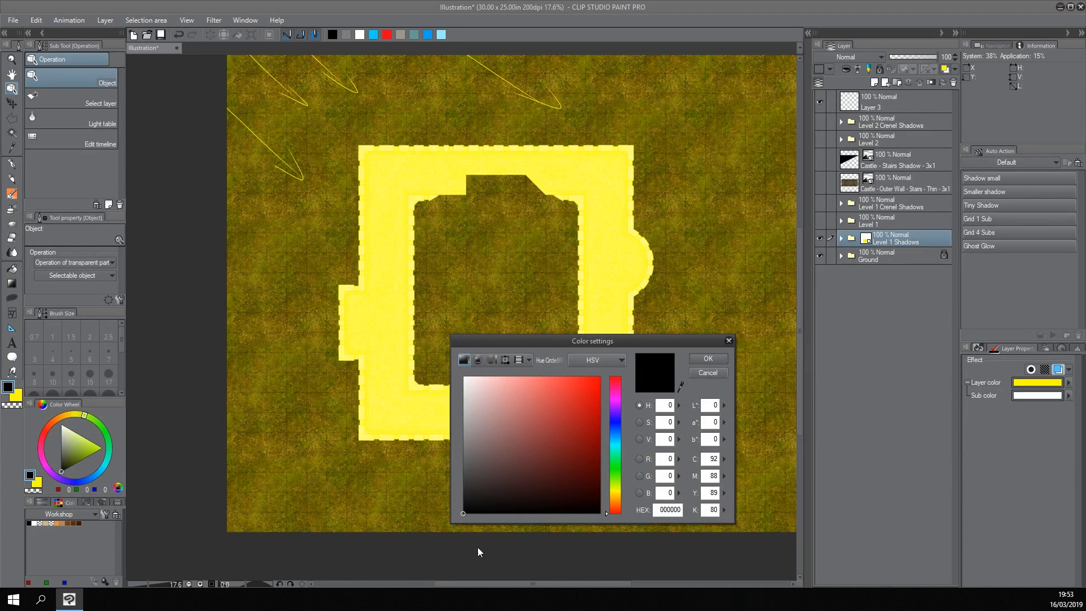
{"action": "left_click", "coordinate": [707, 360]}
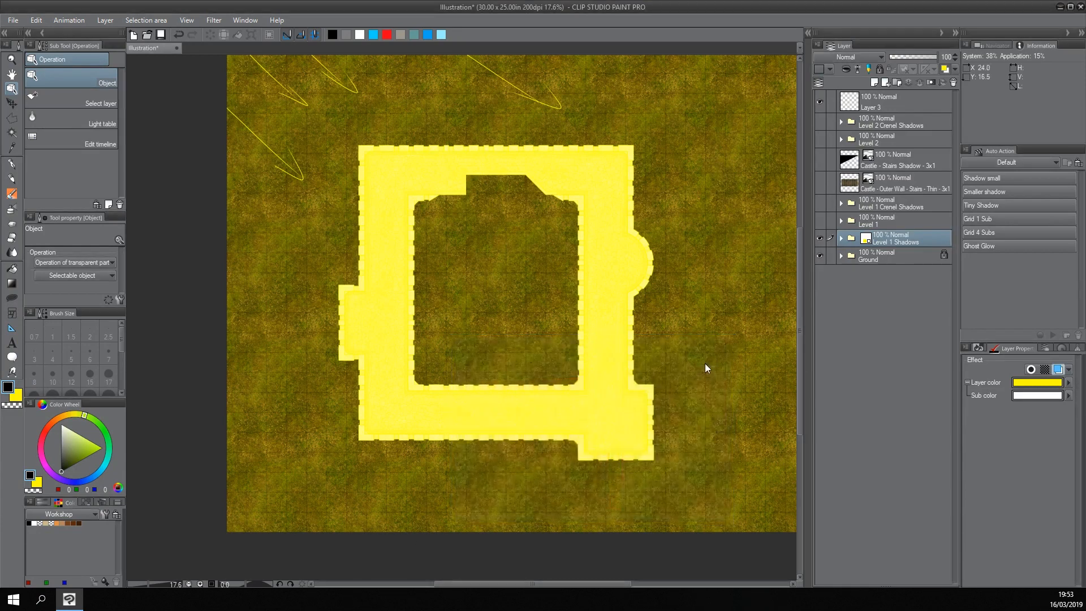
{"action": "left_click", "coordinate": [1045, 379]}
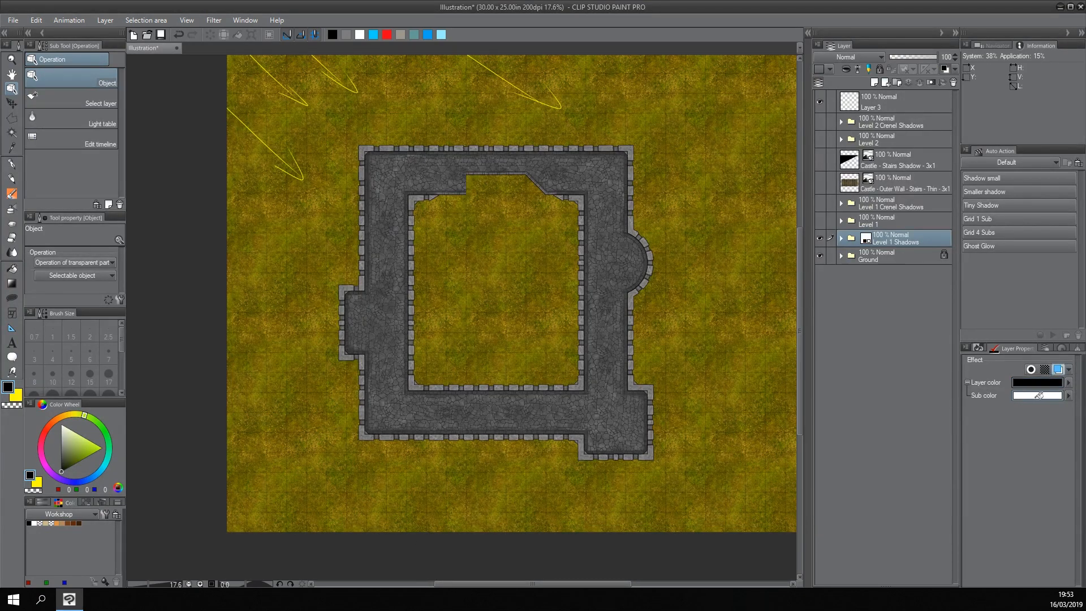
{"action": "left_click", "coordinate": [1045, 394]}
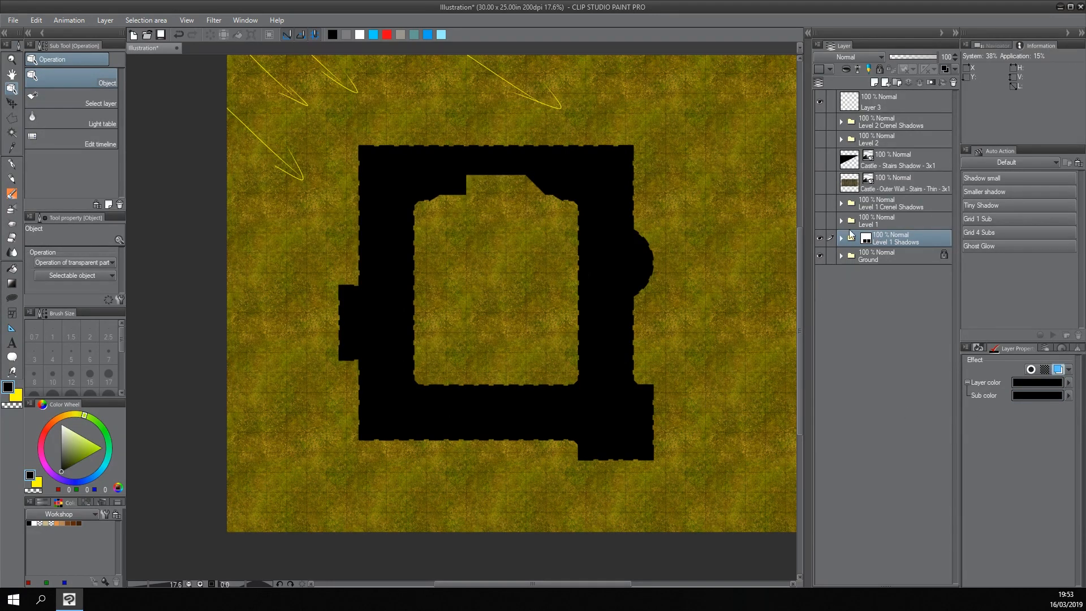
Show the Level 1 folder and offset Level 1 Shadows about one grid square down and to the right of the walls.
{"action": "left_click", "coordinate": [820, 221]}
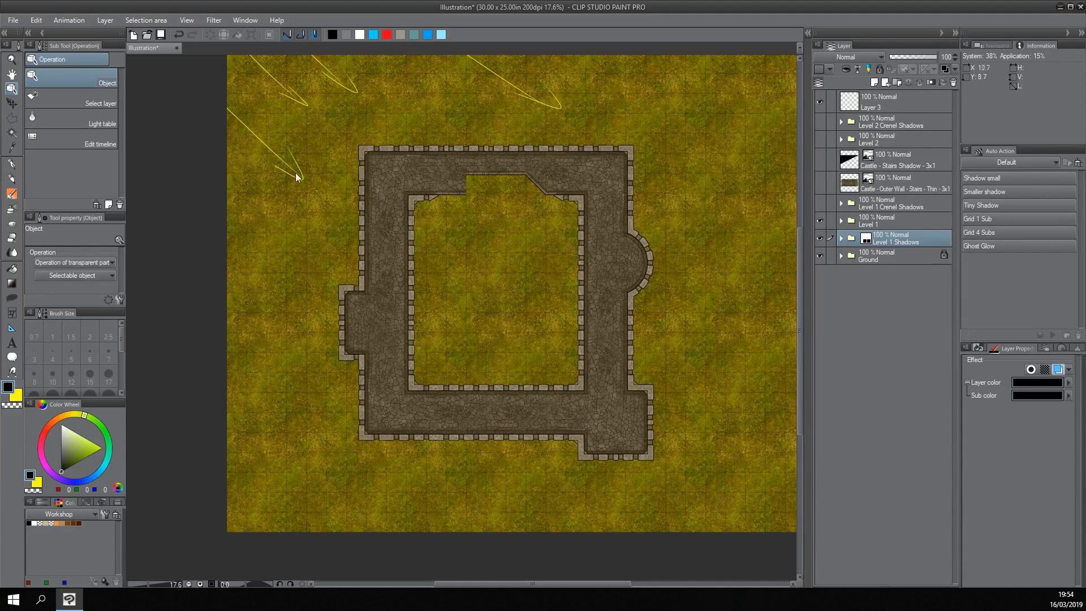
{"action": "left_click", "coordinate": [11, 104]}
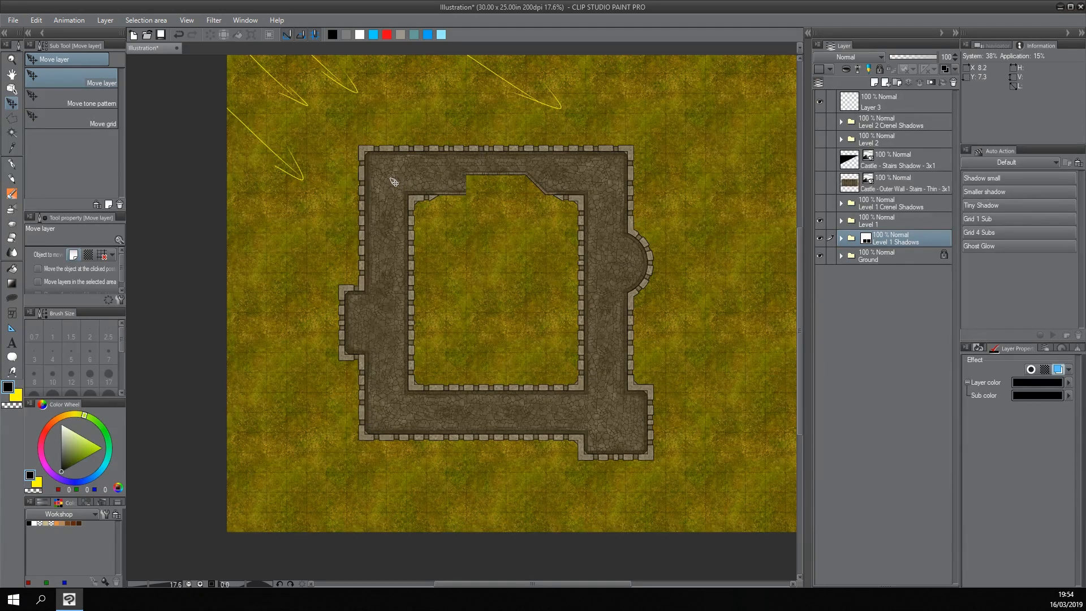
{"action": "left_click_drag", "start_coordinate": [391, 177], "coordinate": [413, 195]}
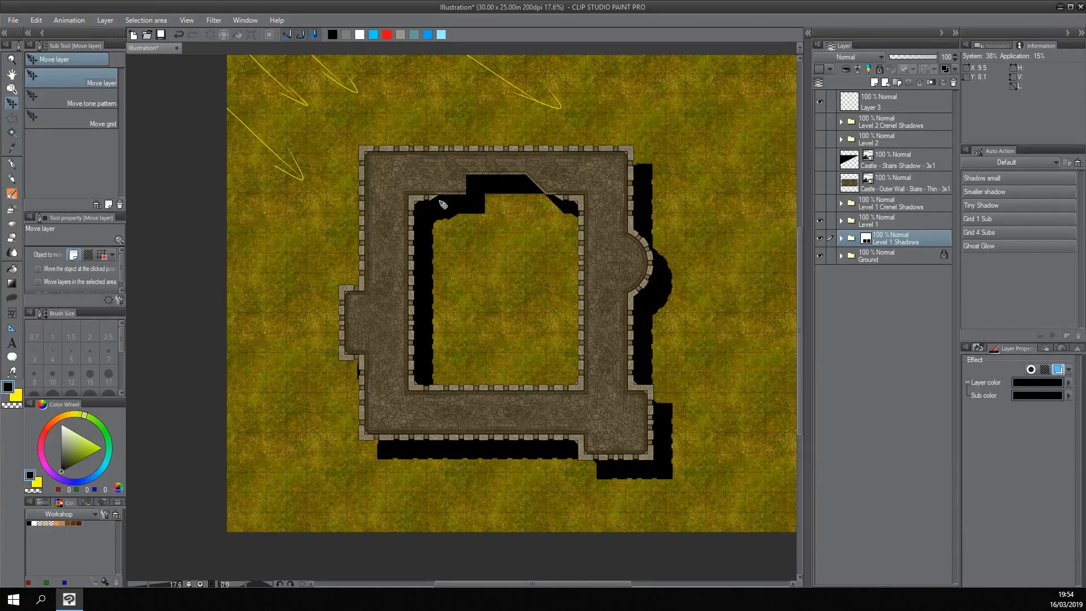
Make the Level 2, Level 2 Crenel Shadows and Level 1 Crenel Shadows folders visible again.
{"action": "left_click_drag", "start_coordinate": [544, 283], "coordinate": [558, 283]}
{"action": "left_click_drag", "start_coordinate": [559, 282], "coordinate": [520, 292]}
{"action": "left_click_drag", "start_coordinate": [548, 238], "coordinate": [583, 232]}
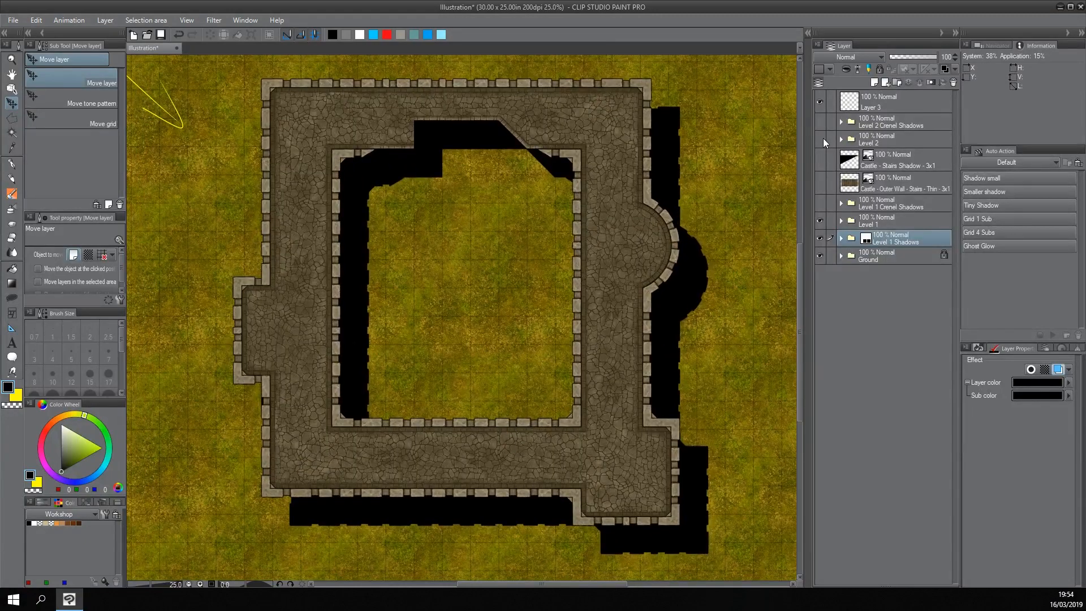
{"action": "left_click", "coordinate": [820, 139]}
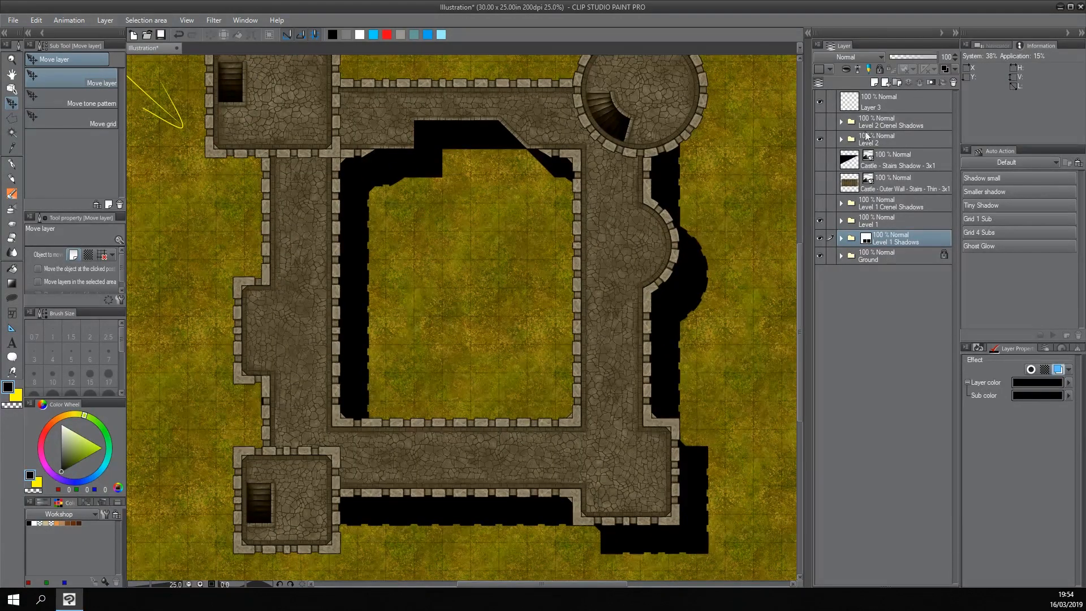
{"action": "left_click", "coordinate": [820, 122]}
{"action": "left_click", "coordinate": [820, 203]}
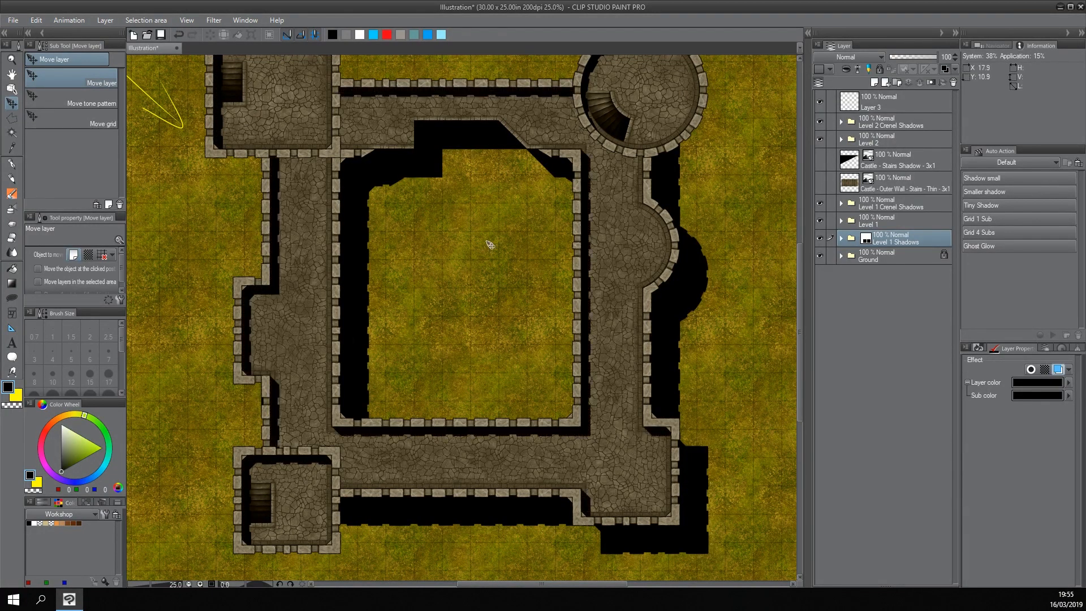
Lower the opacity of the Level 1 Shadows and Level 1 Crenel Shadows folders to 40%.
{"action": "left_click_drag", "start_coordinate": [644, 207], "coordinate": [625, 252]}
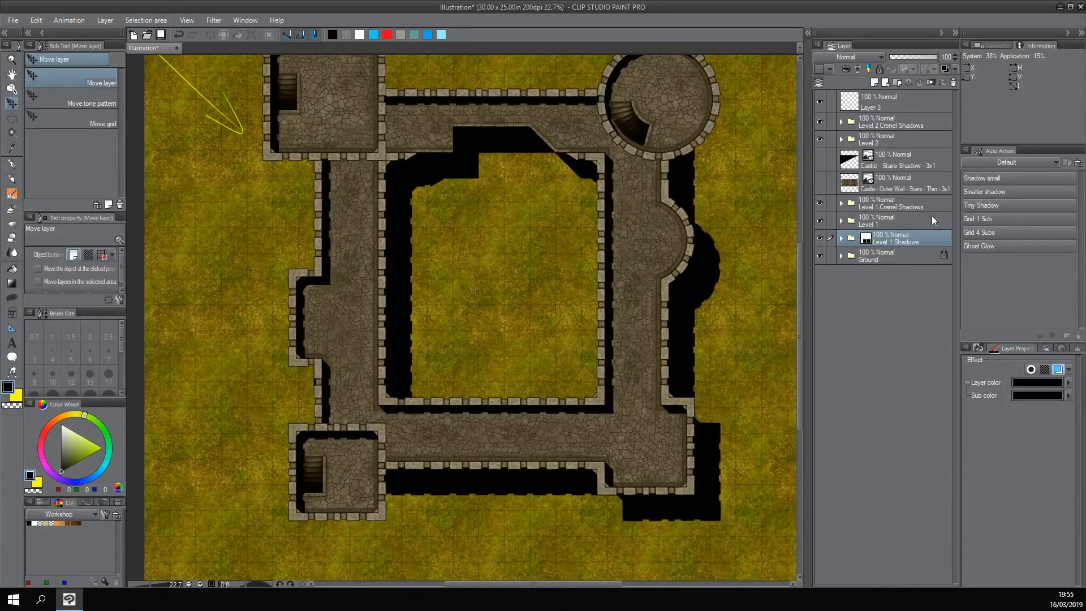
{"action": "left_click_drag", "start_coordinate": [937, 61], "coordinate": [919, 61]}
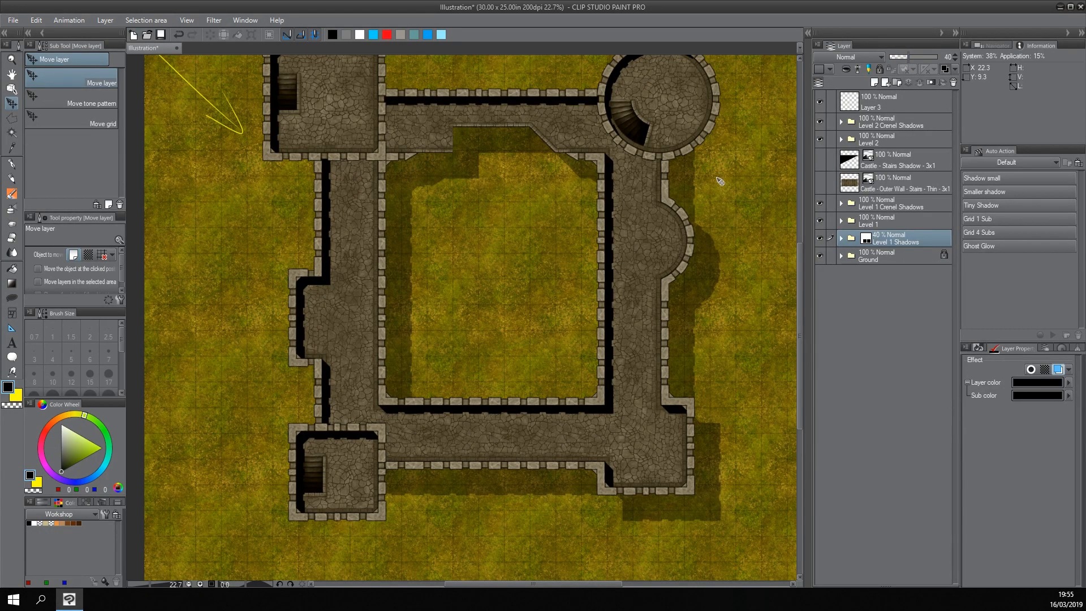
{"action": "left_click", "coordinate": [889, 205]}
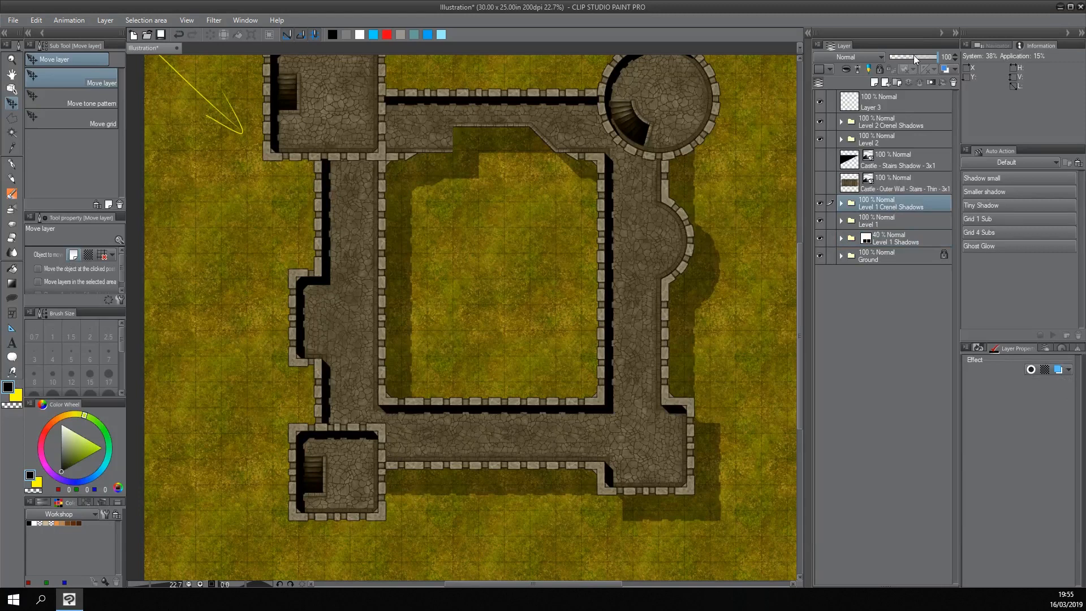
{"action": "left_click", "coordinate": [914, 56]}
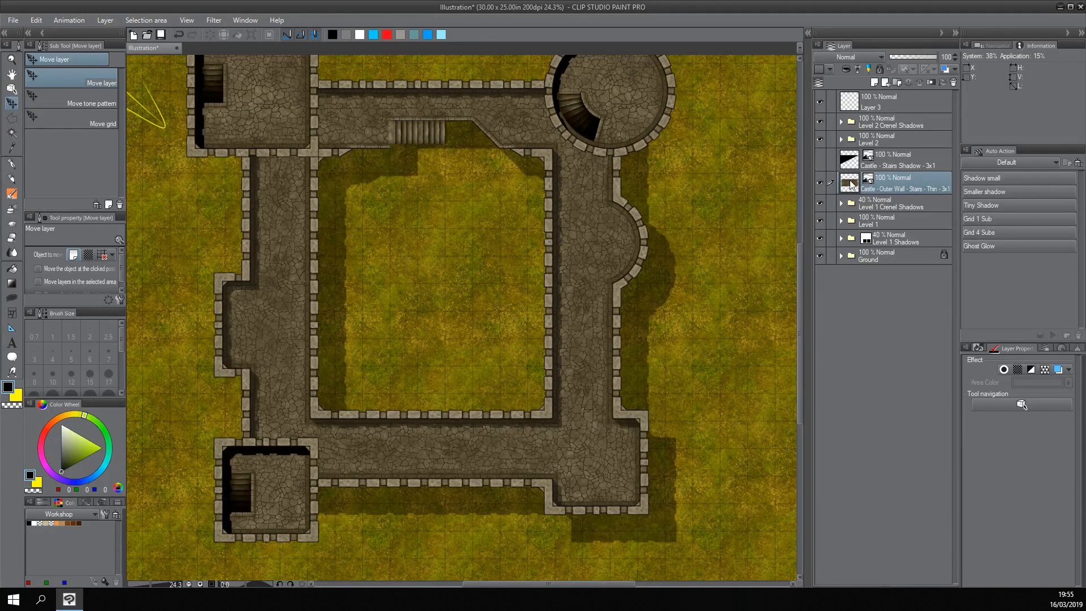
Show the stairs shadow layer, and file the stairs in the Level 1 folder and their shadow in Level 1 Crenel Shadows.
{"action": "left_click", "coordinate": [892, 163]}
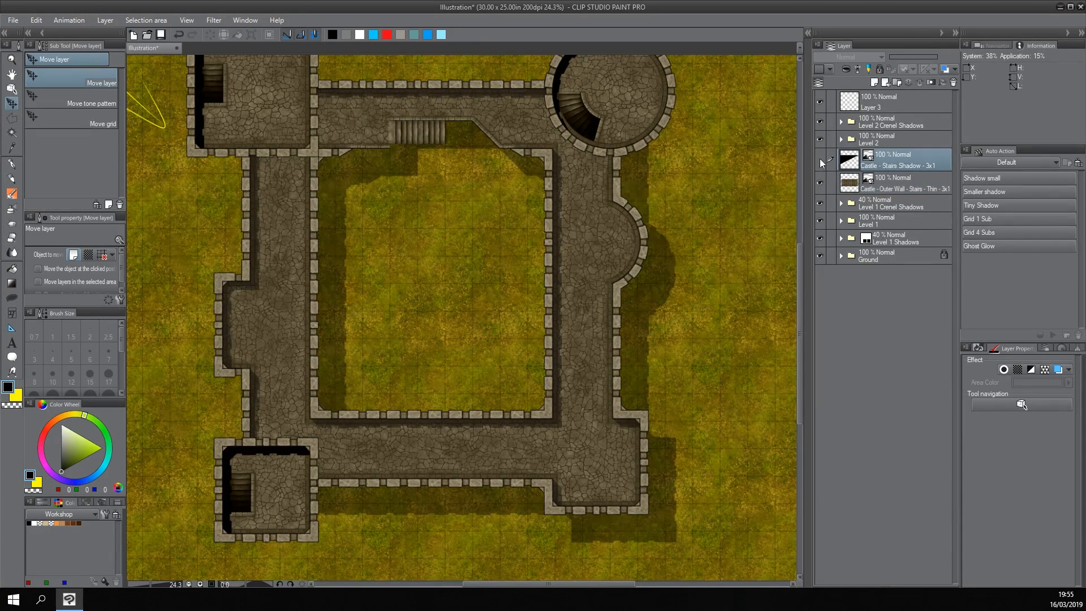
{"action": "left_click", "coordinate": [819, 160]}
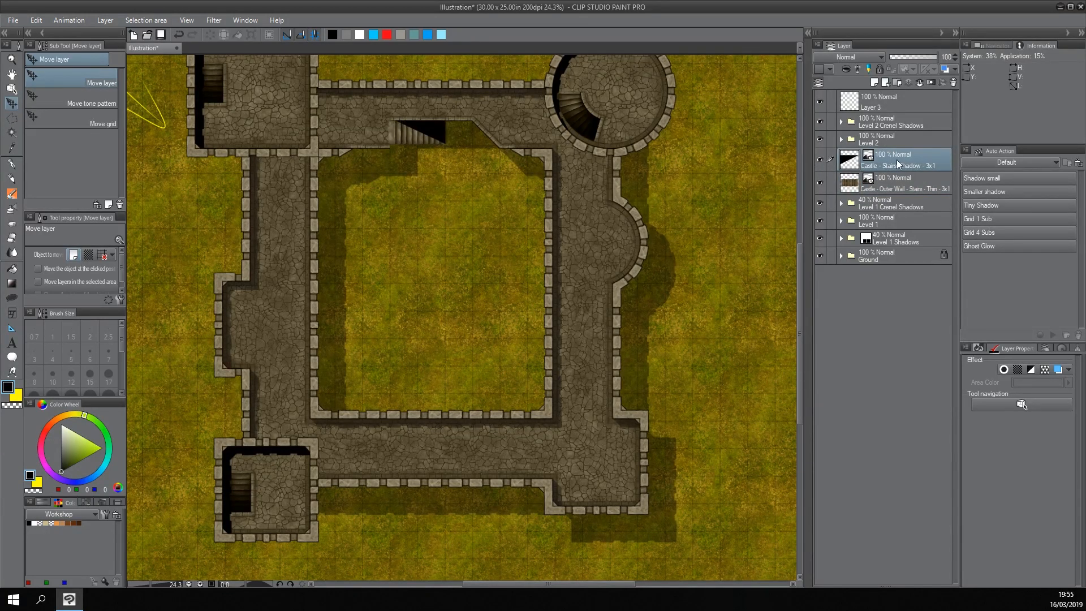
{"action": "left_click", "coordinate": [885, 186]}
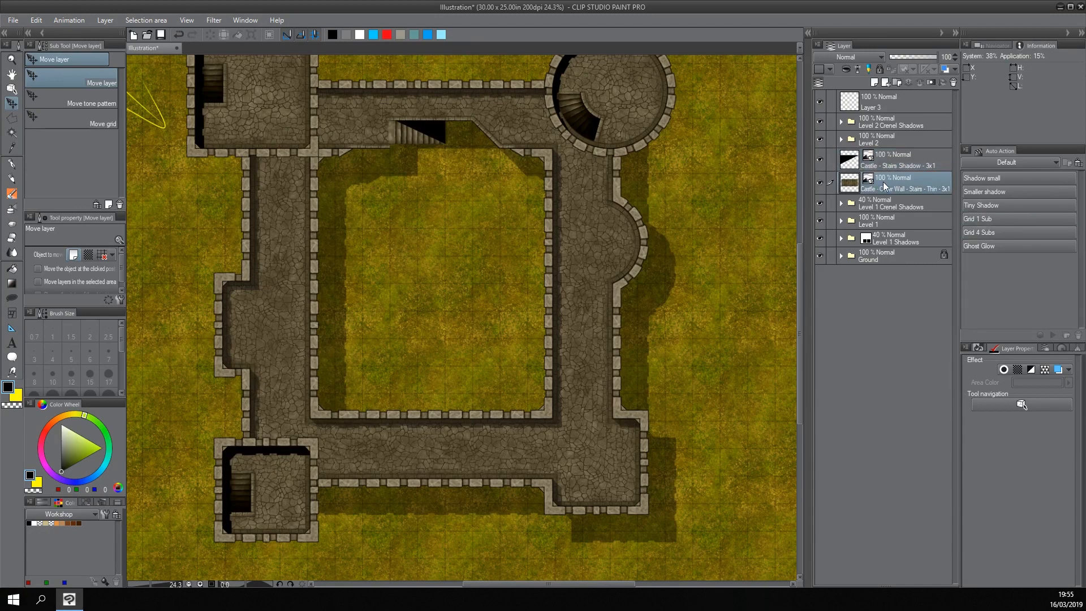
{"action": "left_click_drag", "start_coordinate": [885, 187], "coordinate": [873, 224]}
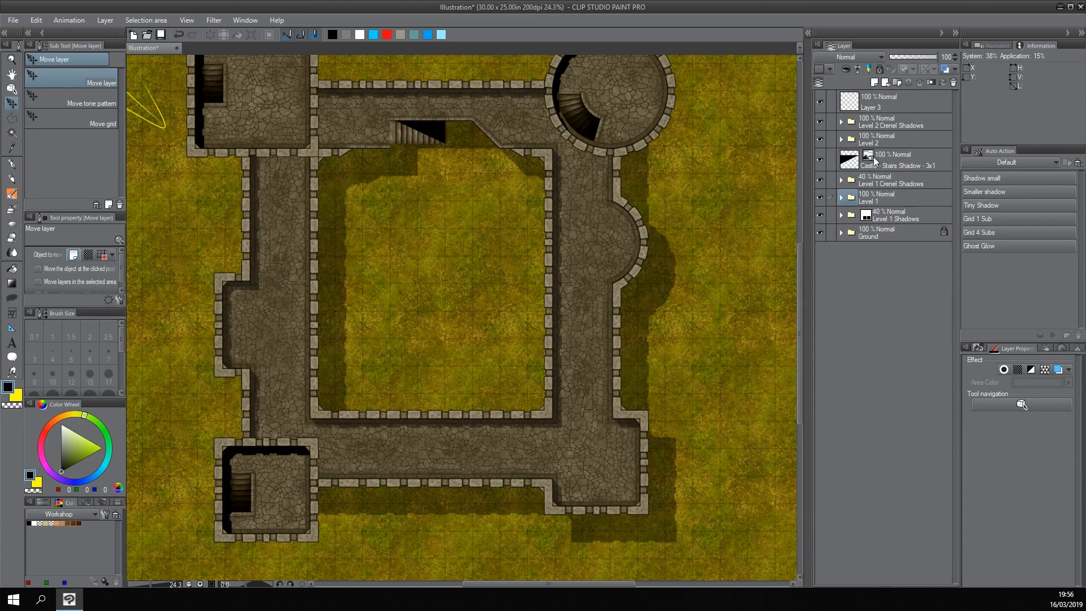
{"action": "left_click", "coordinate": [932, 168]}
{"action": "mouse_move", "coordinate": [886, 163]}
{"action": "left_mouse_down"}
{"action": "mouse_move", "coordinate": [886, 195]}
{"action": "mouse_move", "coordinate": [883, 176]}
{"action": "left_mouse_up"}
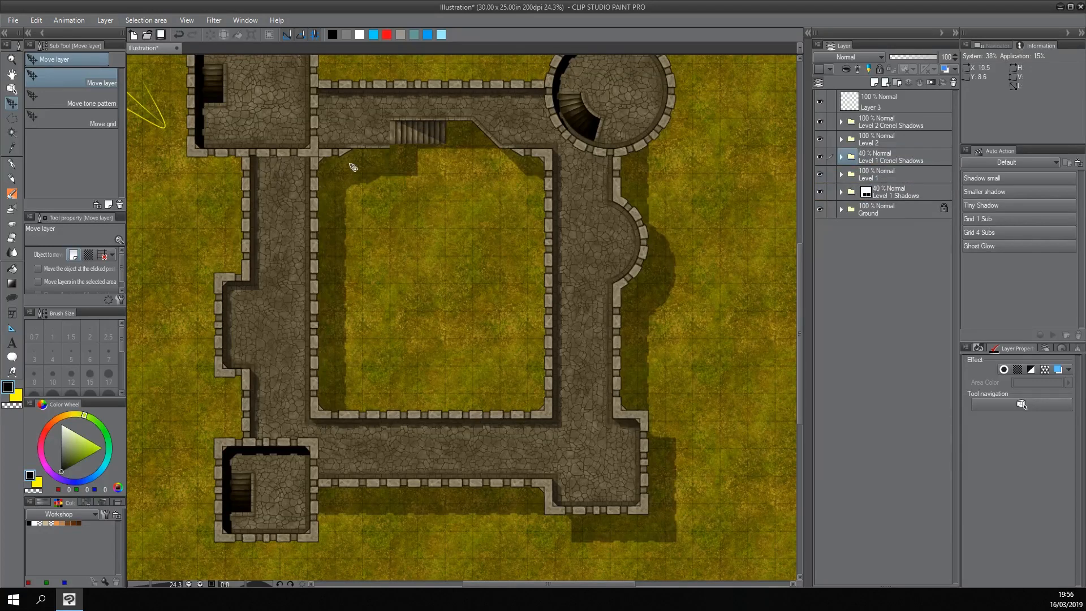
Examine the stairs shadow and the Level 1 wall shadows up close and across the whole castle.
{"action": "left_click_drag", "start_coordinate": [430, 109], "coordinate": [516, 161]}
{"action": "left_click", "coordinate": [517, 161], "text": "ctrl"}
{"action": "left_click", "coordinate": [517, 162], "text": "ctrl"}
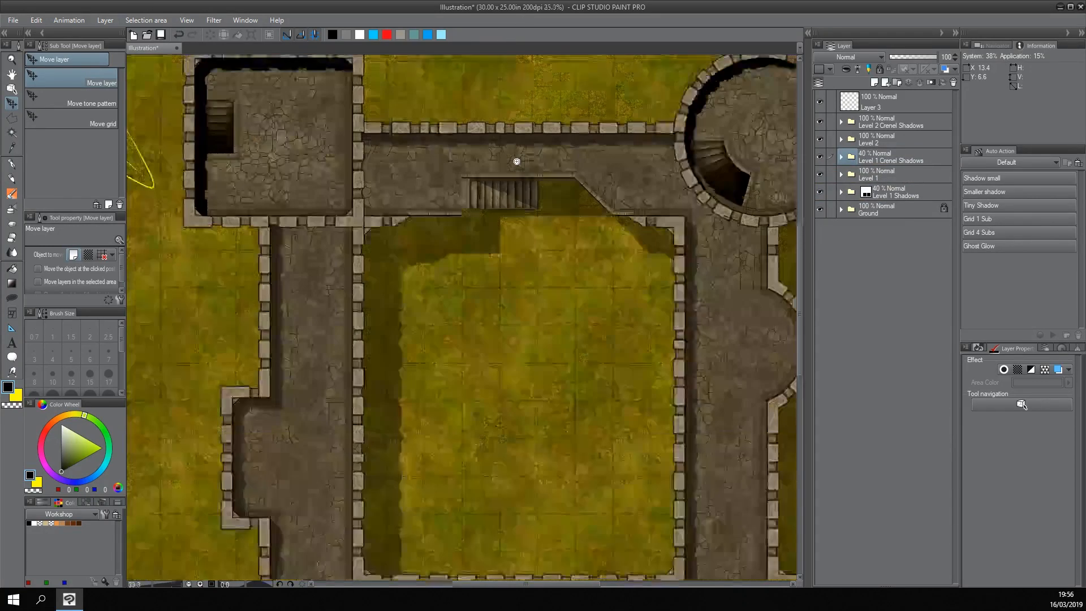
{"action": "left_click", "coordinate": [517, 161], "text": "ctrl"}
{"action": "left_click", "coordinate": [517, 161], "text": "ctrl"}
{"action": "left_click_drag", "start_coordinate": [545, 238], "coordinate": [572, 236]}
{"action": "scroll", "coordinate": [574, 248], "scroll_direction": "down", "scroll_amount": 1}
{"action": "scroll", "coordinate": [549, 215], "scroll_direction": "up", "scroll_amount": 4}
{"action": "scroll", "coordinate": [566, 228], "scroll_direction": "down", "scroll_amount": 4}
{"action": "left_click", "coordinate": [882, 174]}
{"action": "left_click_drag", "start_coordinate": [752, 275], "coordinate": [706, 221]}
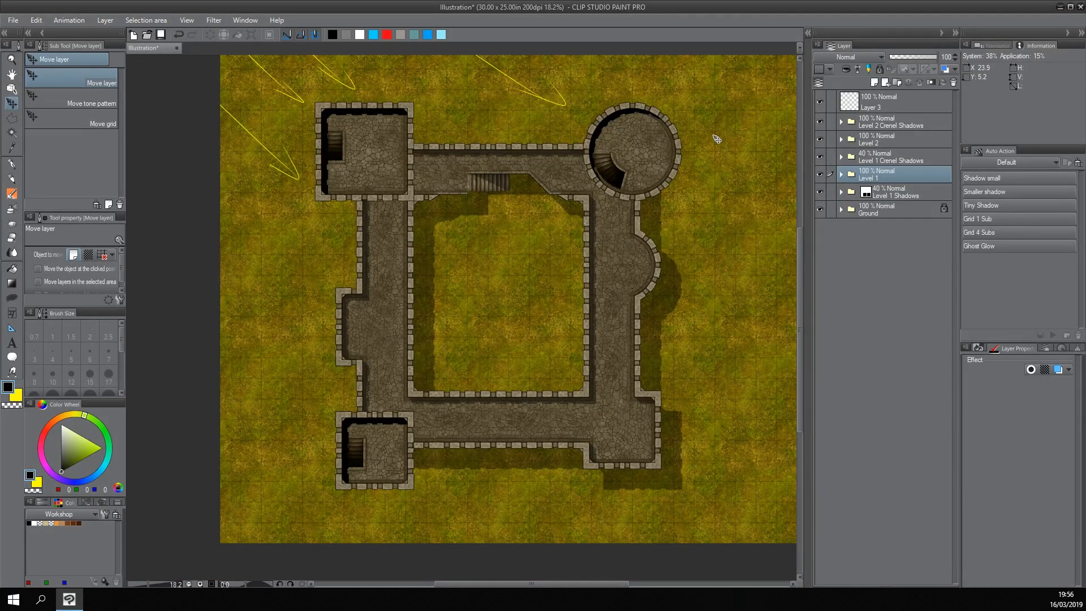
Duplicate the Level 2 folder and rename the copy Level 2 Shadows.
{"action": "left_click", "coordinate": [879, 144]}
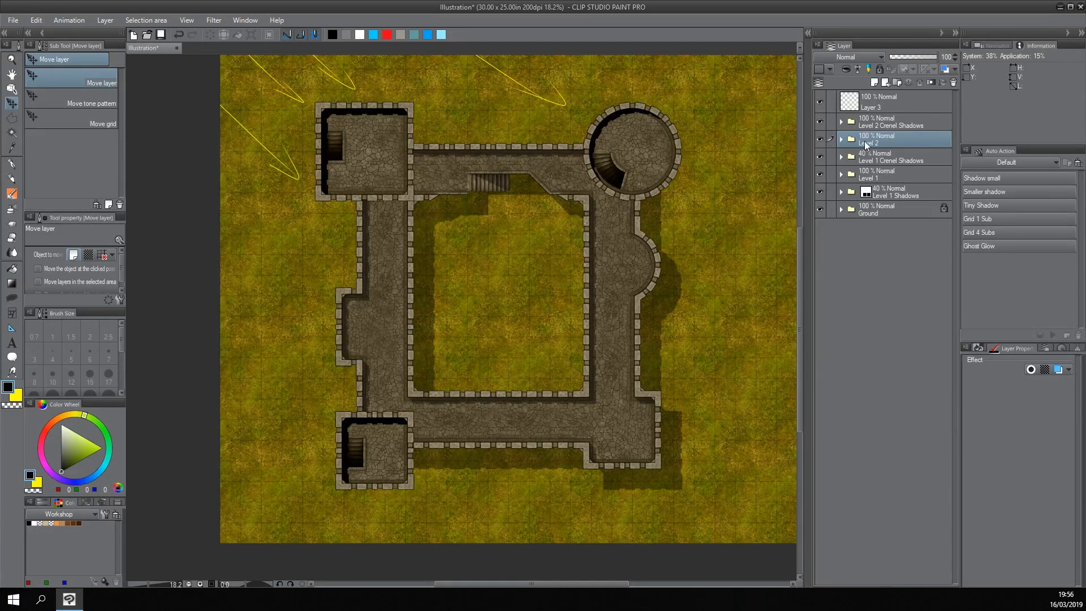
{"action": "right_click", "coordinate": [884, 139]}
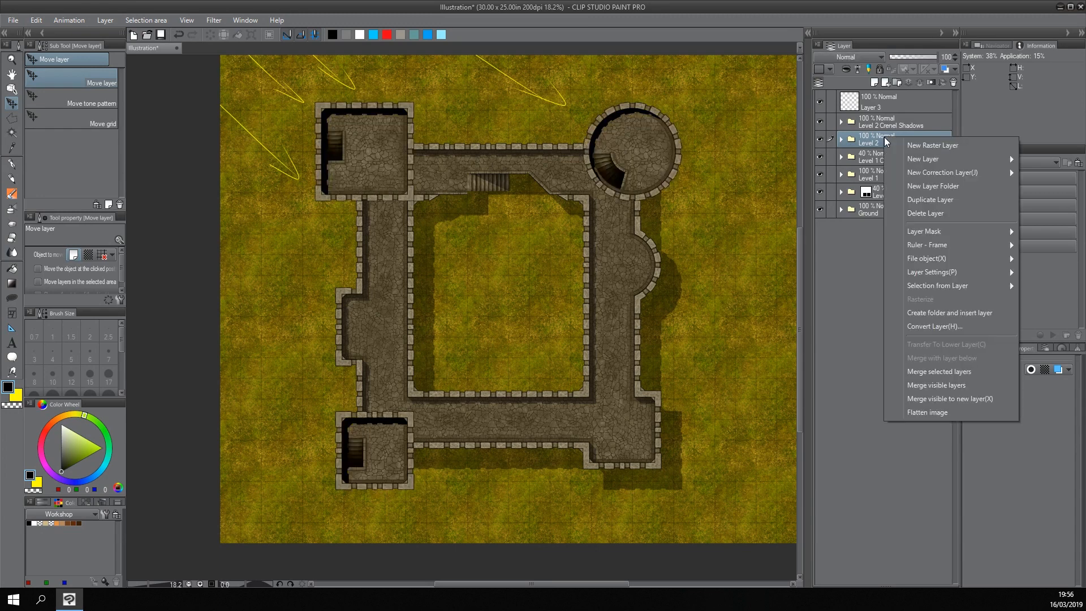
{"action": "left_click", "coordinate": [928, 200]}
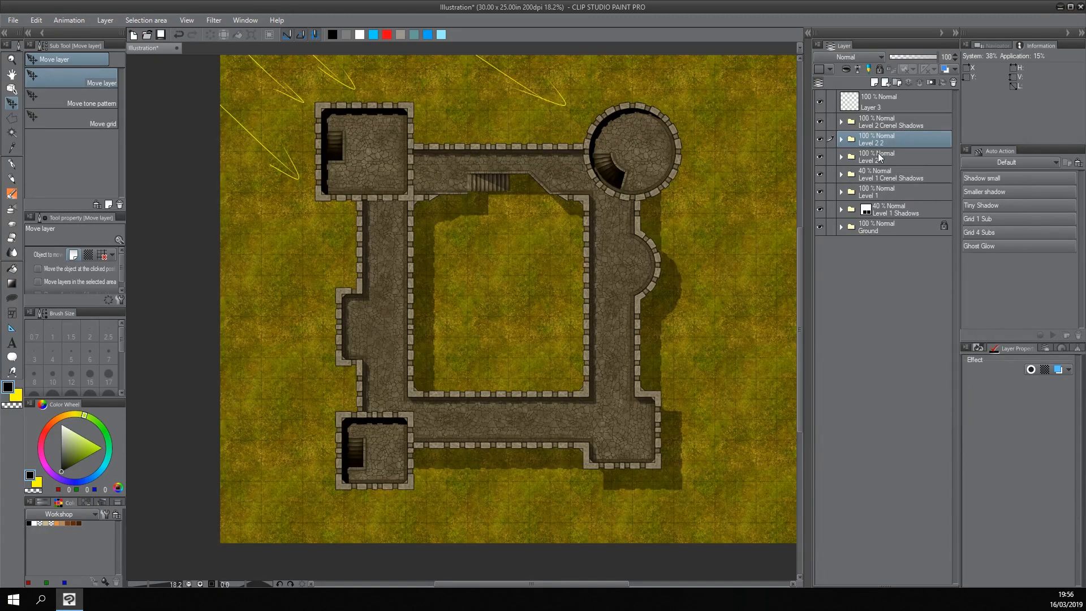
{"action": "double_click", "coordinate": [885, 144]}
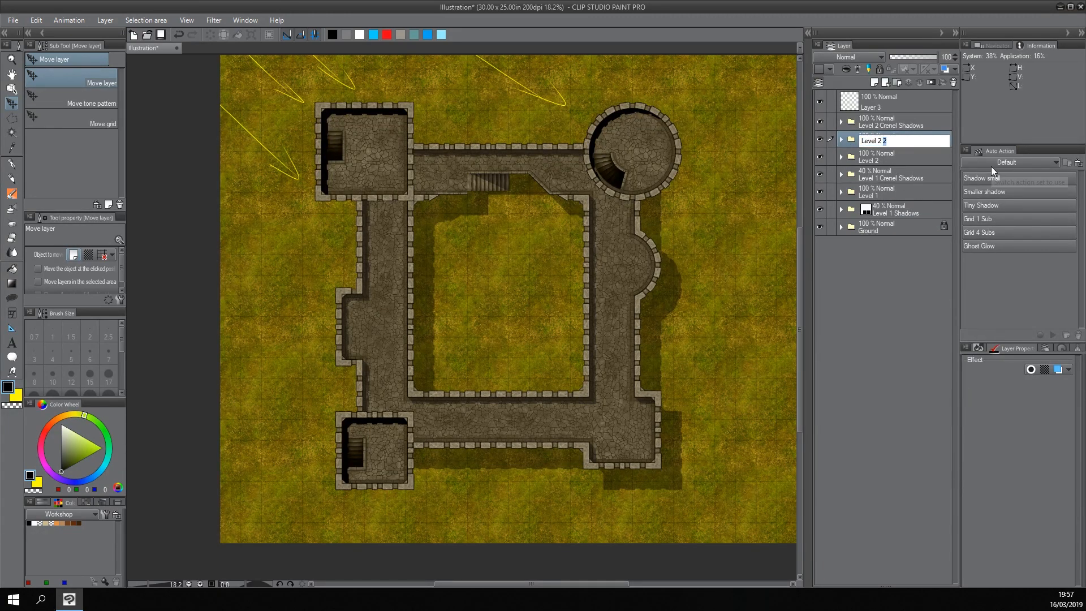
{"action": "type", "text": "Shadows"}
{"action": "key", "text": "Return"}
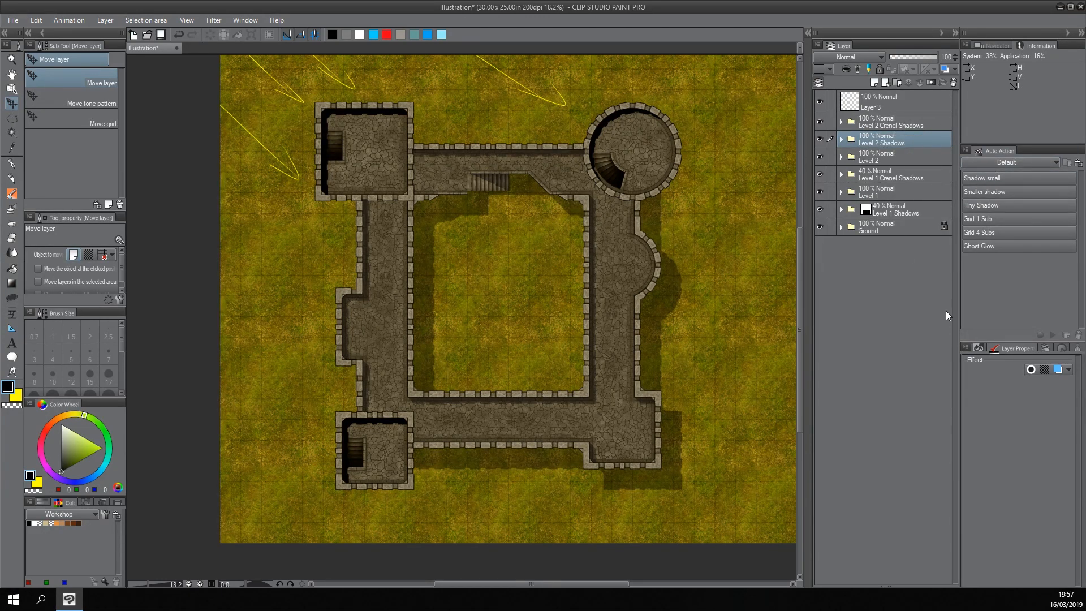
Turn on the layer colour effect for Level 2 Shadows with both the layer colour and sub colour set to black.
{"action": "left_click", "coordinate": [1058, 370]}
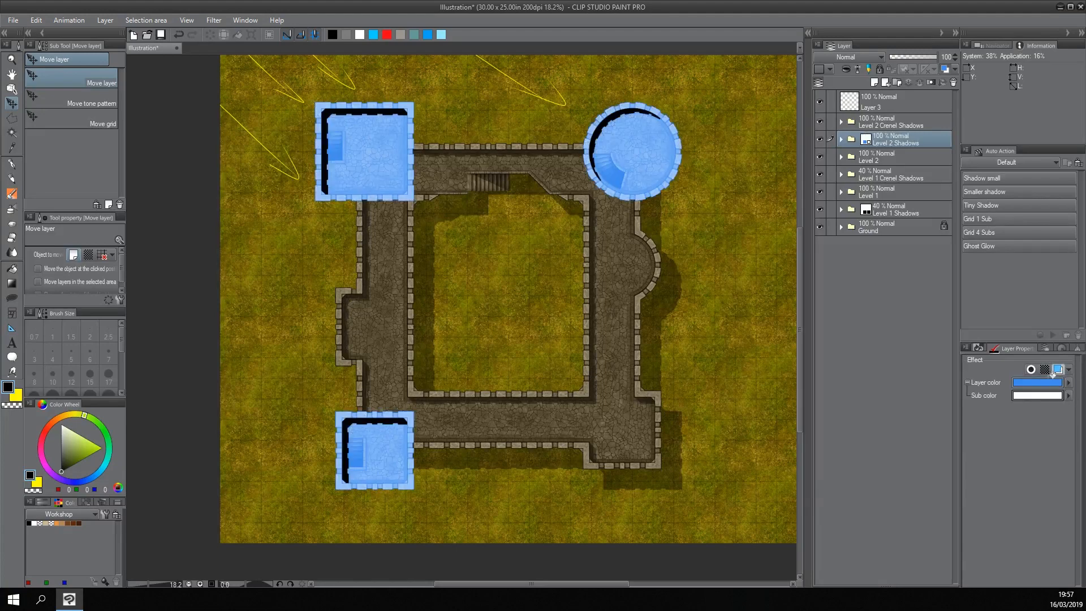
{"action": "left_click", "coordinate": [1037, 381]}
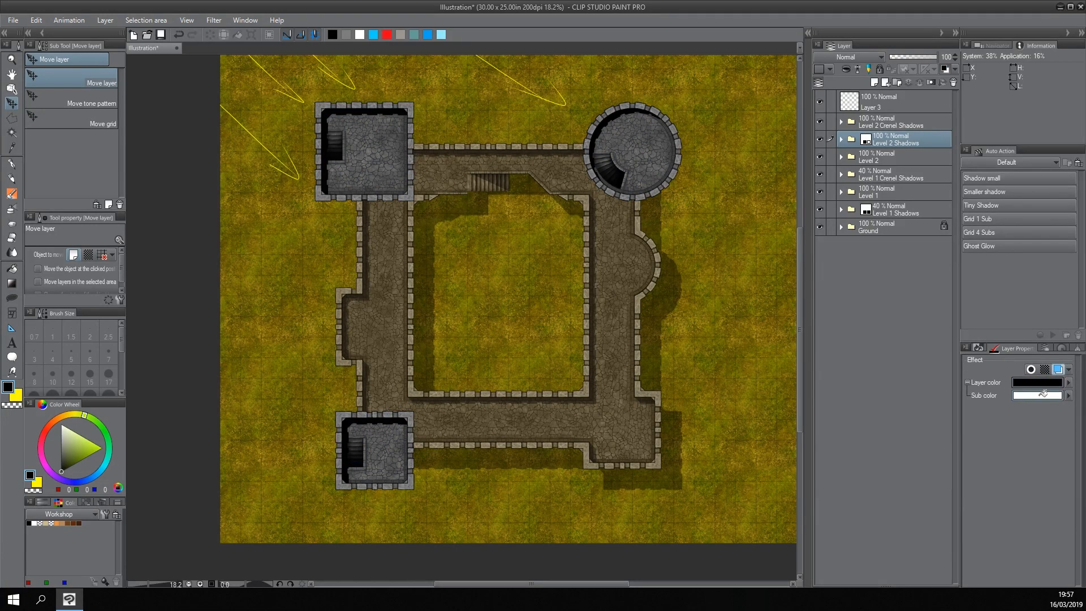
{"action": "left_click", "coordinate": [1038, 395]}
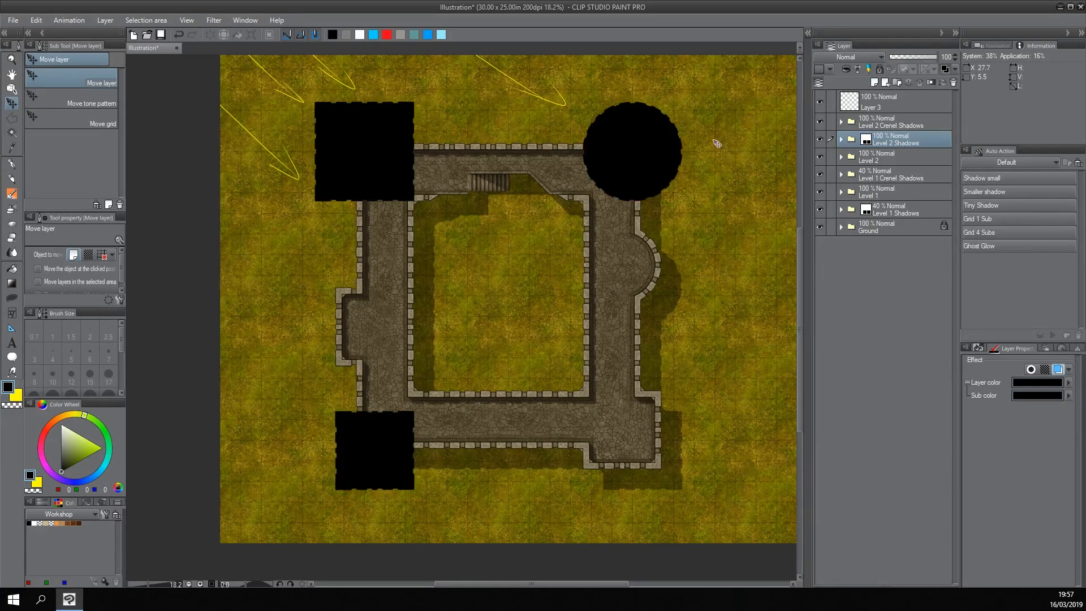
Offset the Level 2 Shadows folder just under two grid squares down and to the right of the towers.
{"action": "scroll", "coordinate": [410, 515], "scroll_direction": "up", "scroll_amount": 4}
{"action": "left_click_drag", "start_coordinate": [439, 503], "coordinate": [502, 361]}
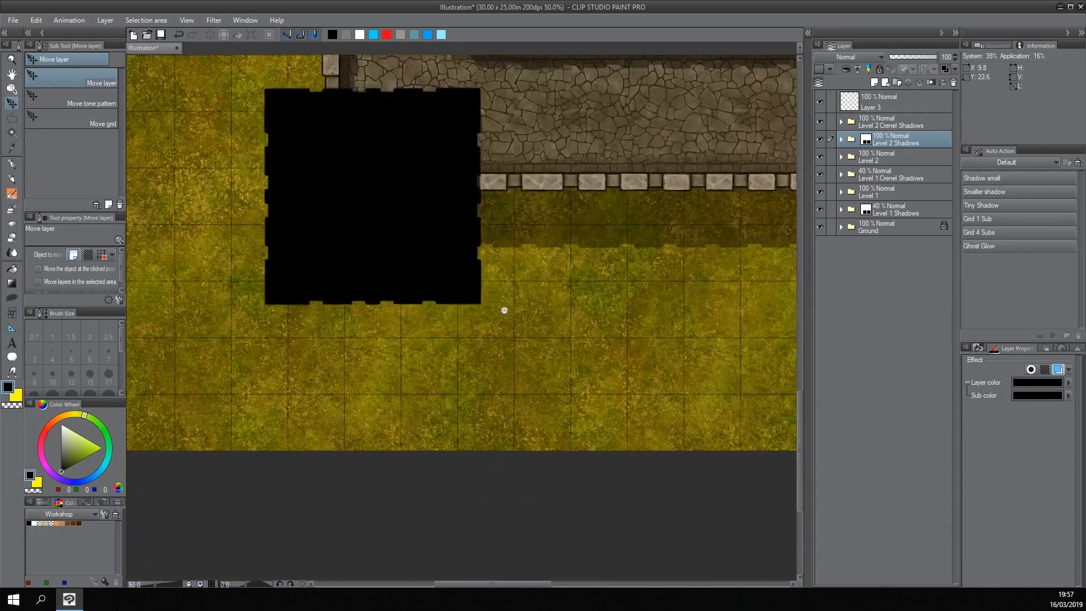
{"action": "scroll", "coordinate": [503, 311], "scroll_direction": "up", "scroll_amount": 1}
{"action": "left_click_drag", "start_coordinate": [532, 298], "coordinate": [522, 298]}
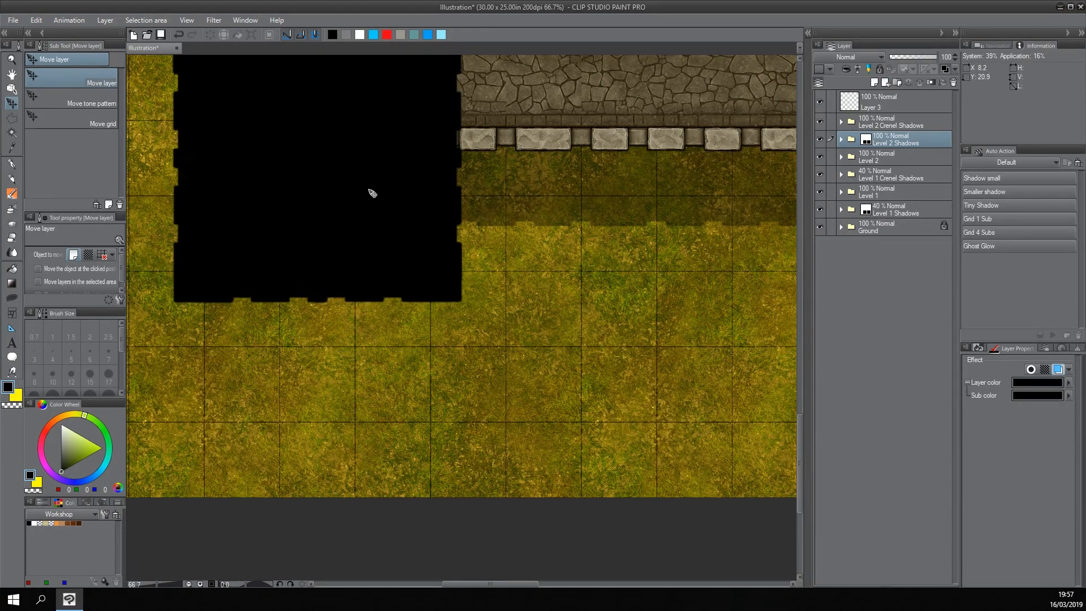
{"action": "left_click_drag", "start_coordinate": [372, 193], "coordinate": [504, 336]}
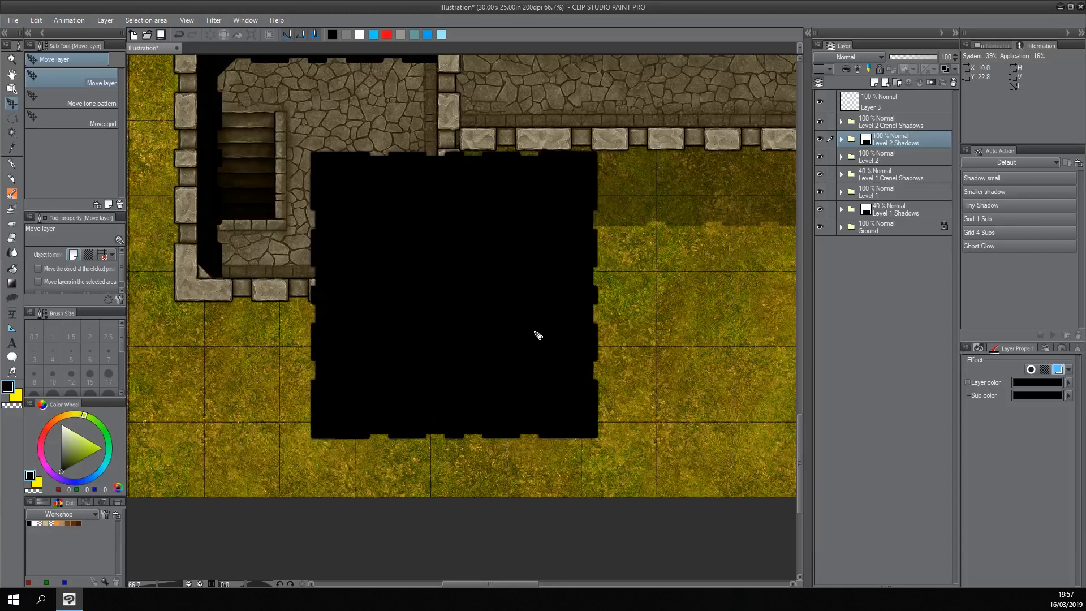
{"action": "scroll", "coordinate": [628, 311], "scroll_direction": "down", "scroll_amount": 8}
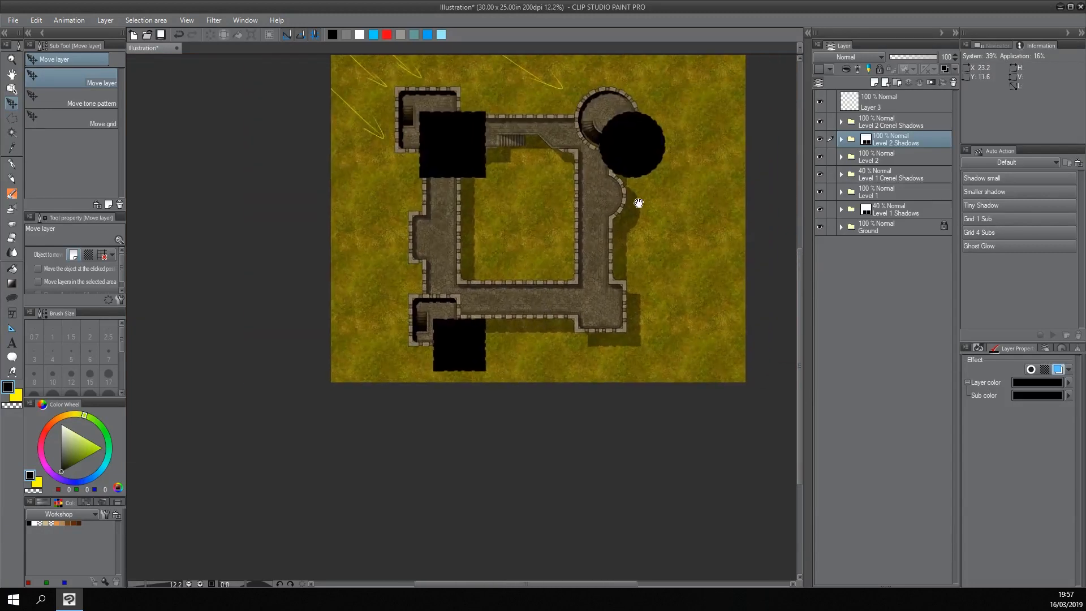
{"action": "scroll", "coordinate": [596, 208], "scroll_direction": "up", "scroll_amount": 4}
{"action": "scroll", "coordinate": [595, 227], "scroll_direction": "down", "scroll_amount": 1}
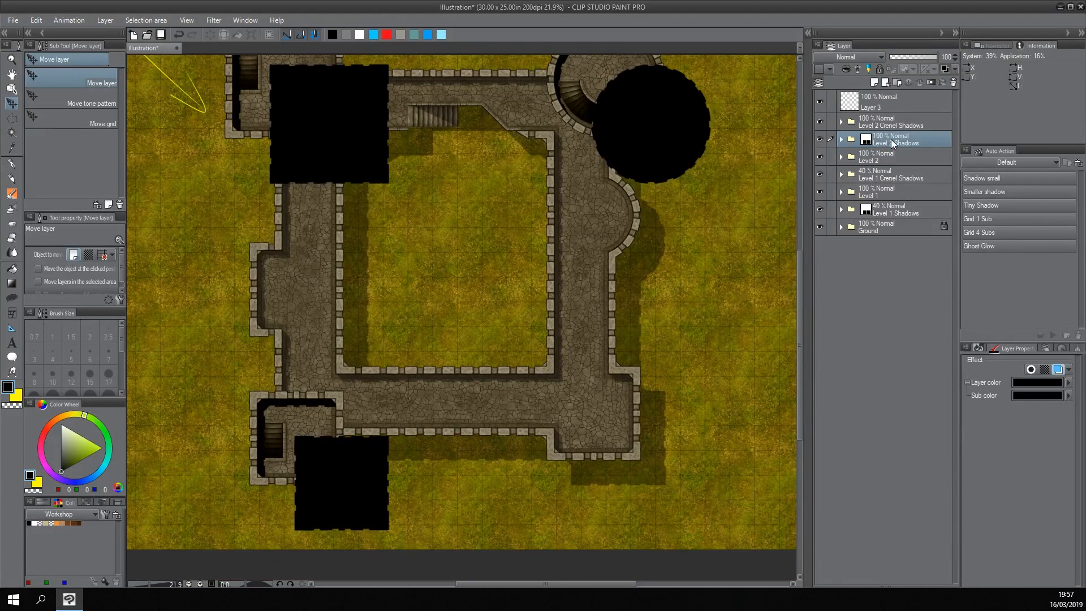
Move the Level 2 Shadows folder beneath the Level 2 folder so the towers cover their black copies.
{"action": "left_click_drag", "start_coordinate": [891, 139], "coordinate": [884, 161]}
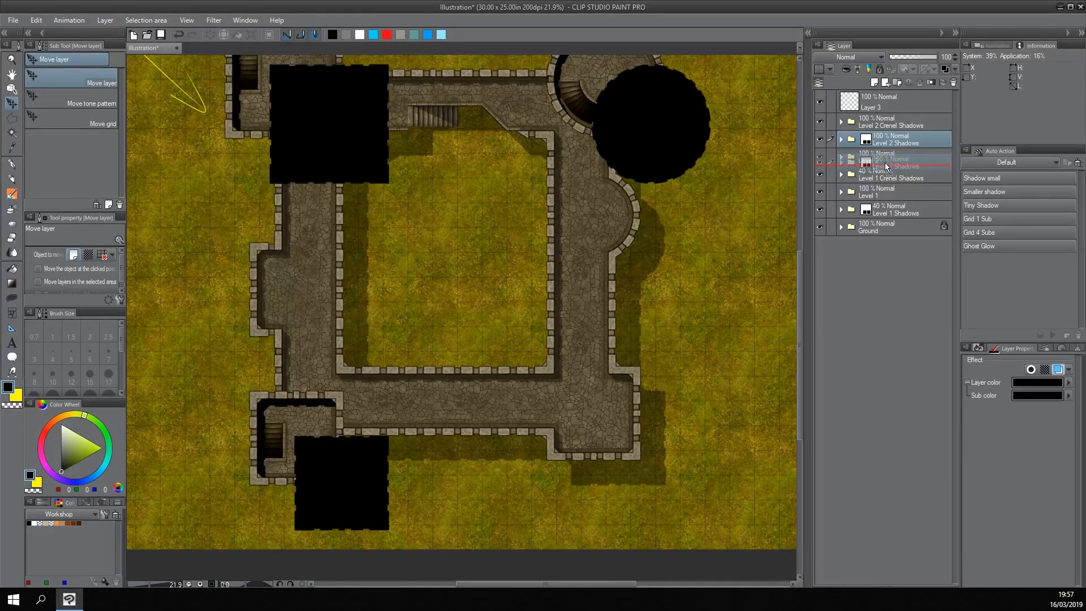
{"action": "left_click_drag", "start_coordinate": [383, 174], "coordinate": [472, 210]}
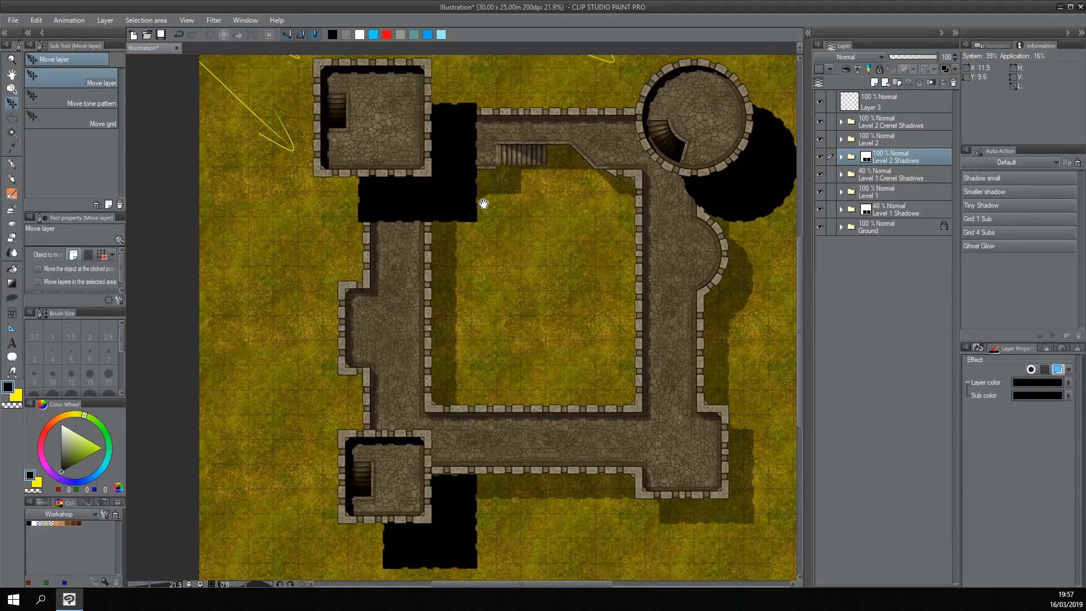
{"action": "scroll", "coordinate": [462, 175], "scroll_direction": "down", "scroll_amount": 1}
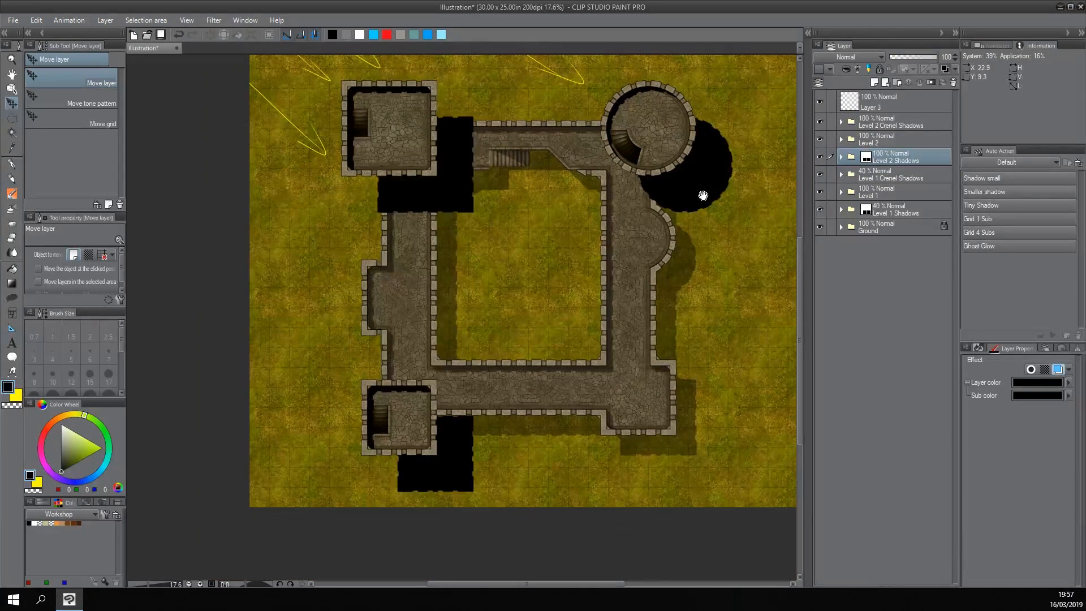
Examine the gaps between the towers and their offset black shadows across the castle.
{"action": "scroll", "coordinate": [703, 191], "scroll_direction": "down", "scroll_amount": 1}
{"action": "left_click_drag", "start_coordinate": [343, 475], "coordinate": [471, 334]}
{"action": "scroll", "coordinate": [465, 335], "scroll_direction": "up", "scroll_amount": 4}
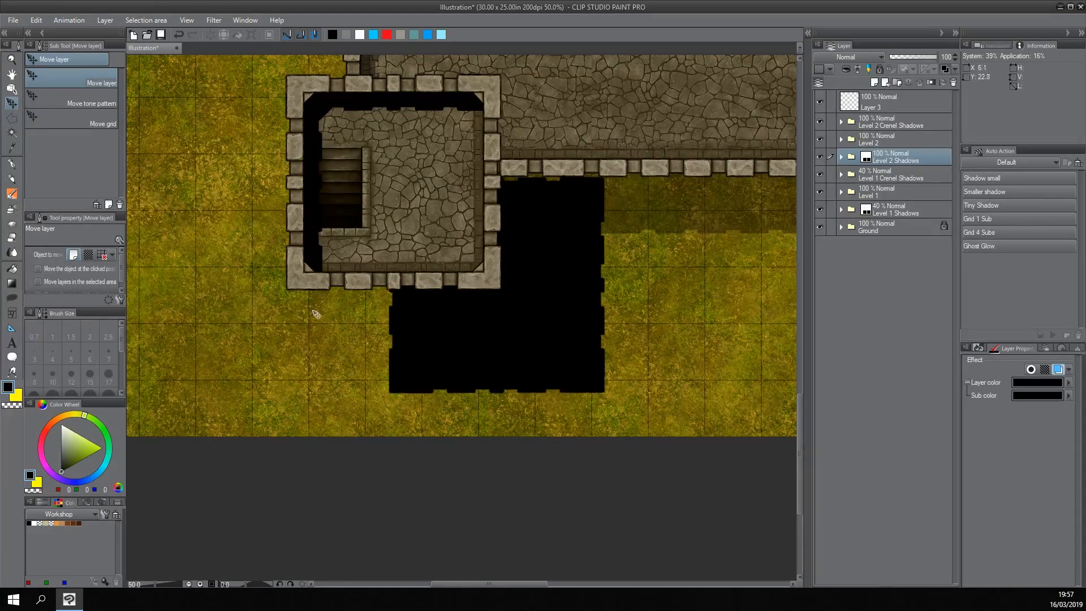
{"action": "scroll", "coordinate": [557, 233], "scroll_direction": "down", "scroll_amount": 2}
{"action": "left_click_drag", "start_coordinate": [533, 245], "coordinate": [422, 379]}
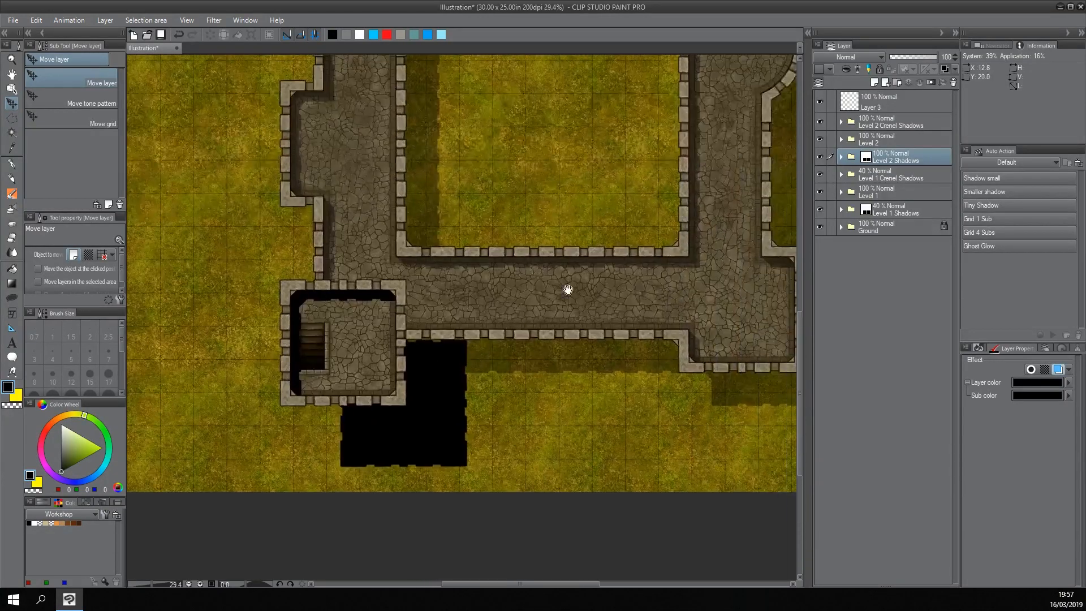
{"action": "left_click_drag", "start_coordinate": [706, 194], "coordinate": [524, 374]}
{"action": "left_click_drag", "start_coordinate": [579, 242], "coordinate": [582, 267]}
{"action": "scroll", "coordinate": [601, 323], "scroll_direction": "down", "scroll_amount": 2}
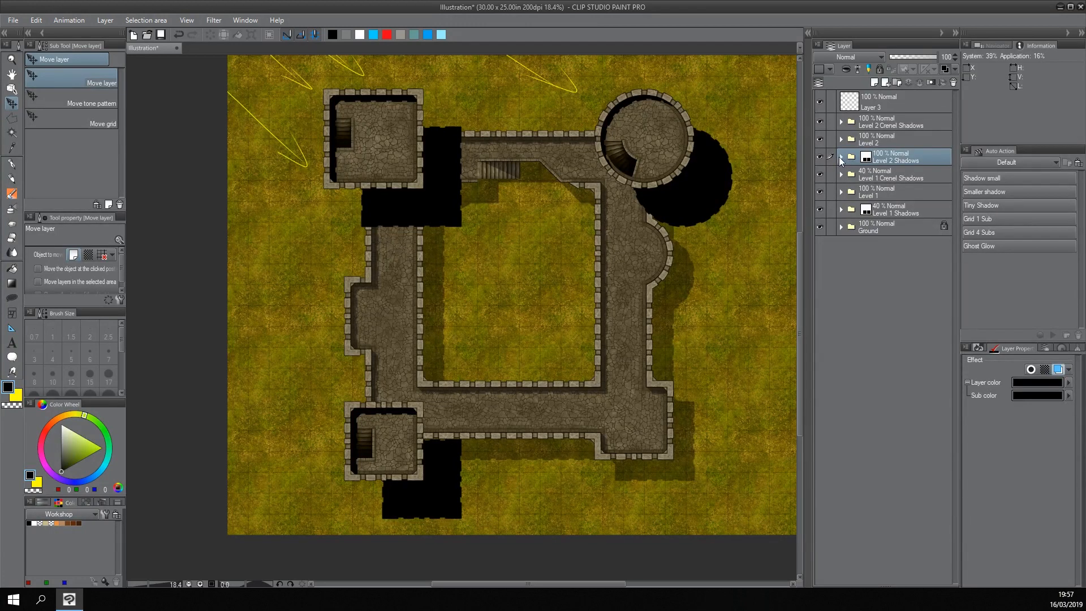
Add a new raster layer above the tower layers inside the Level 2 Shadows folder.
{"action": "left_click", "coordinate": [841, 158]}
{"action": "left_click", "coordinate": [914, 178]}
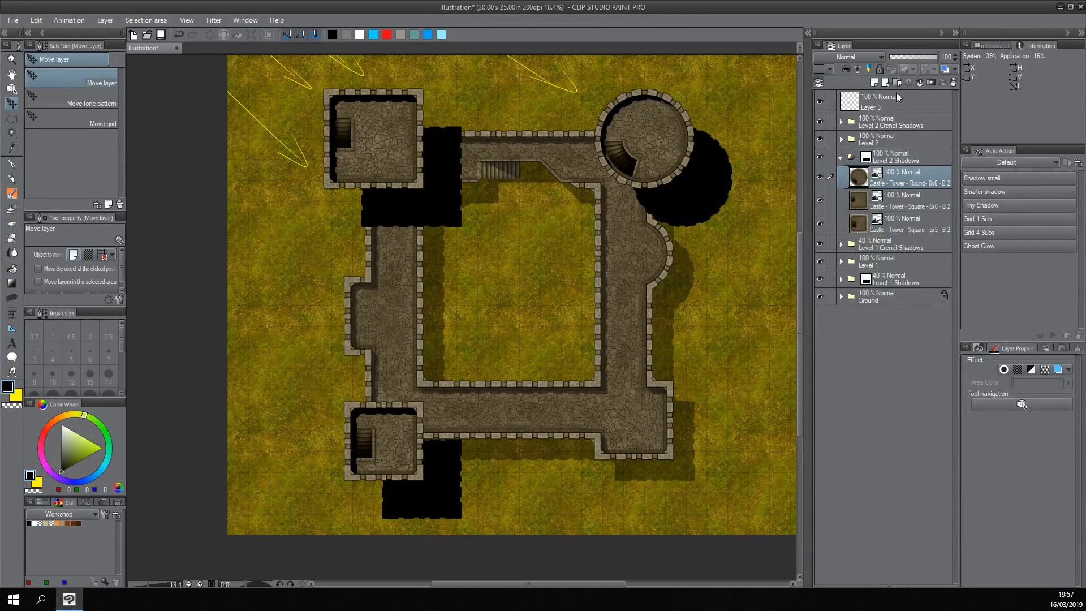
{"action": "left_click", "coordinate": [874, 83]}
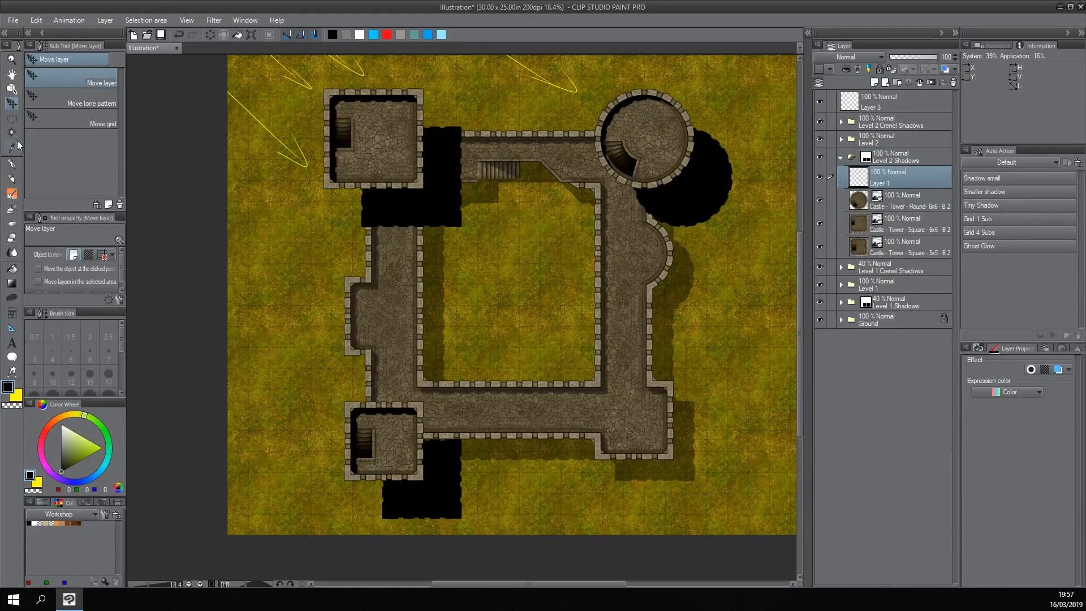
Select a polygon joining the lower-left tower's bottom-left corner to its shadow's bottom-left corner, fill it black and deselect.
{"action": "left_click", "coordinate": [12, 119]}
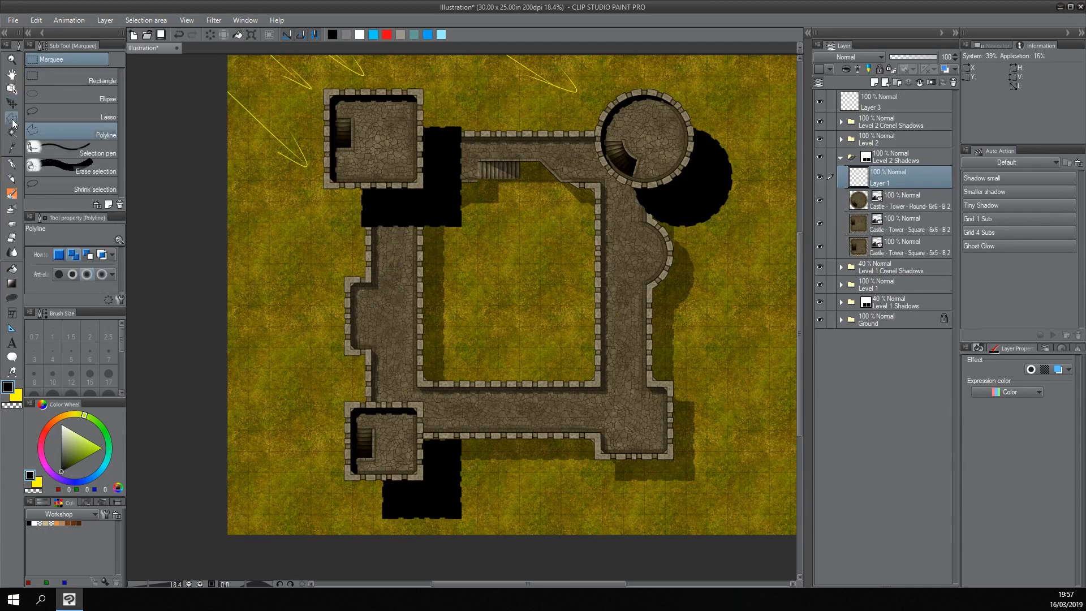
{"action": "left_click_drag", "start_coordinate": [716, 177], "coordinate": [628, 197]}
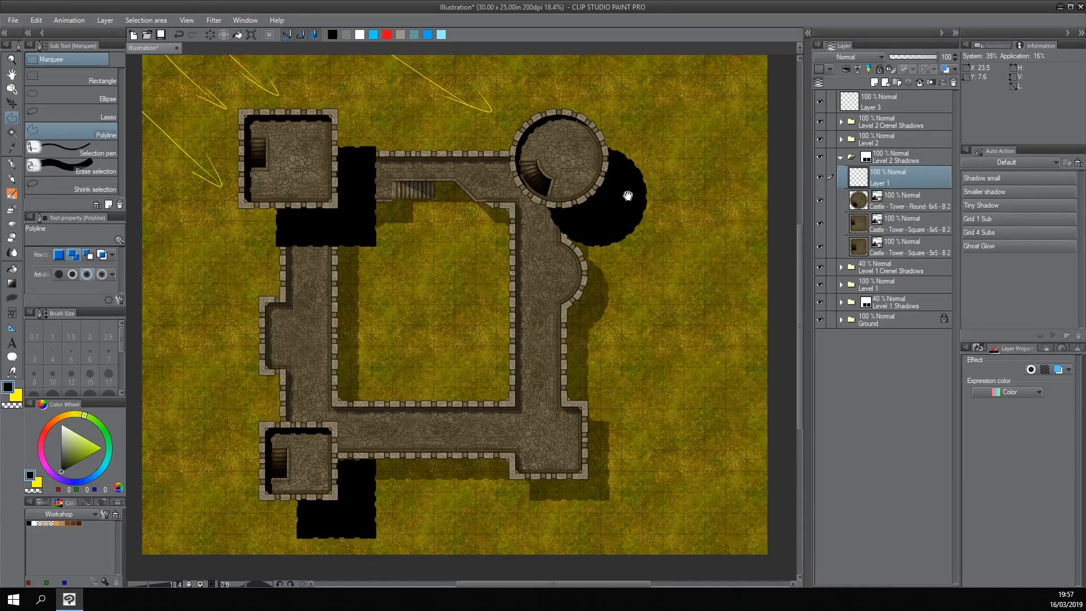
{"action": "left_click_drag", "start_coordinate": [494, 253], "coordinate": [575, 201]}
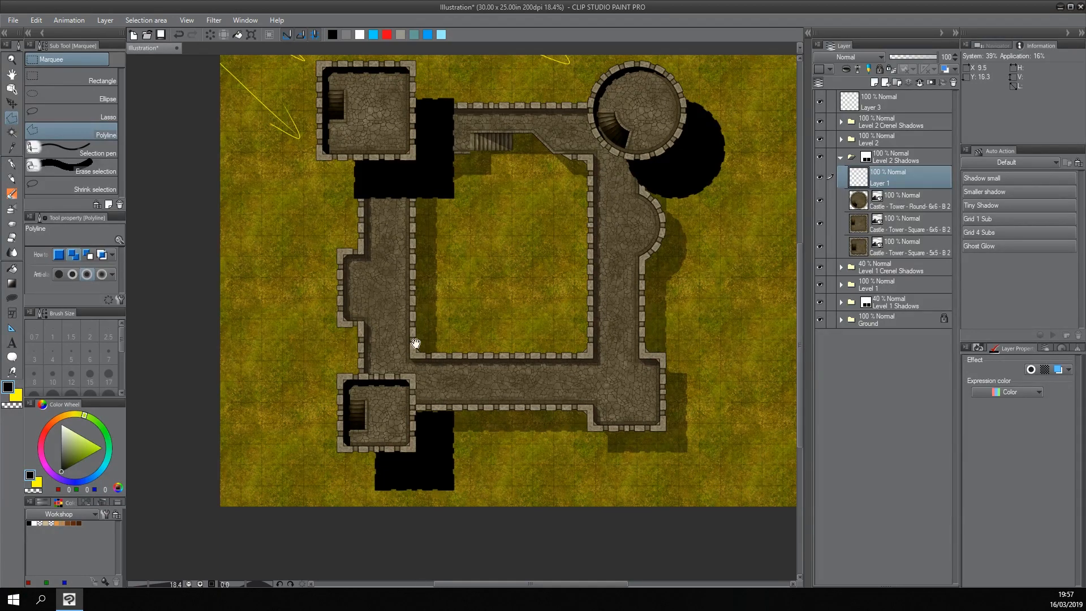
{"action": "scroll", "coordinate": [417, 344], "scroll_direction": "up", "scroll_amount": 5}
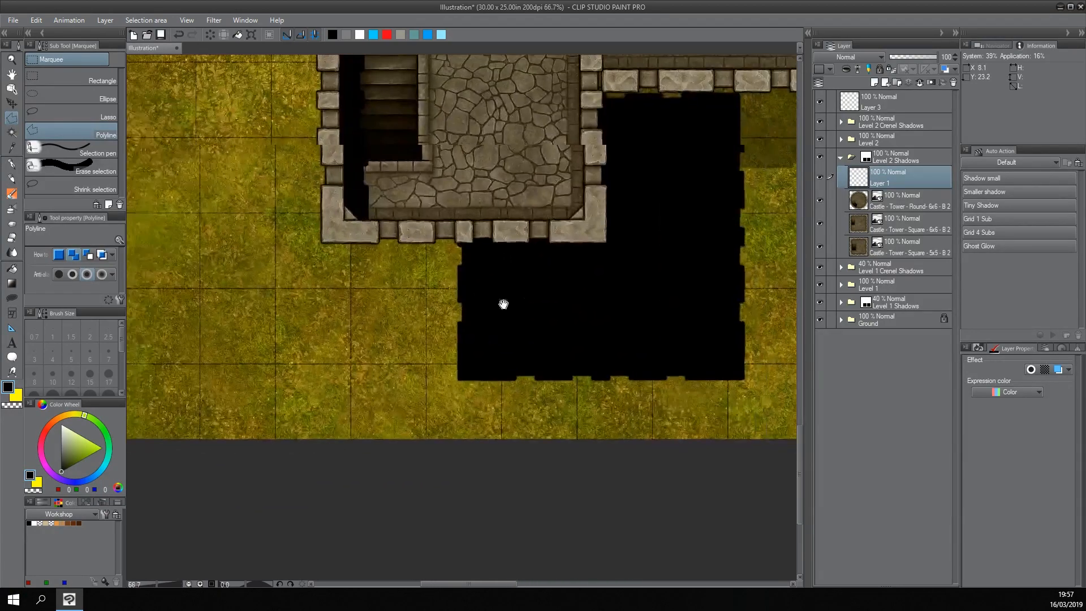
{"action": "left_click_drag", "start_coordinate": [503, 304], "coordinate": [469, 302]}
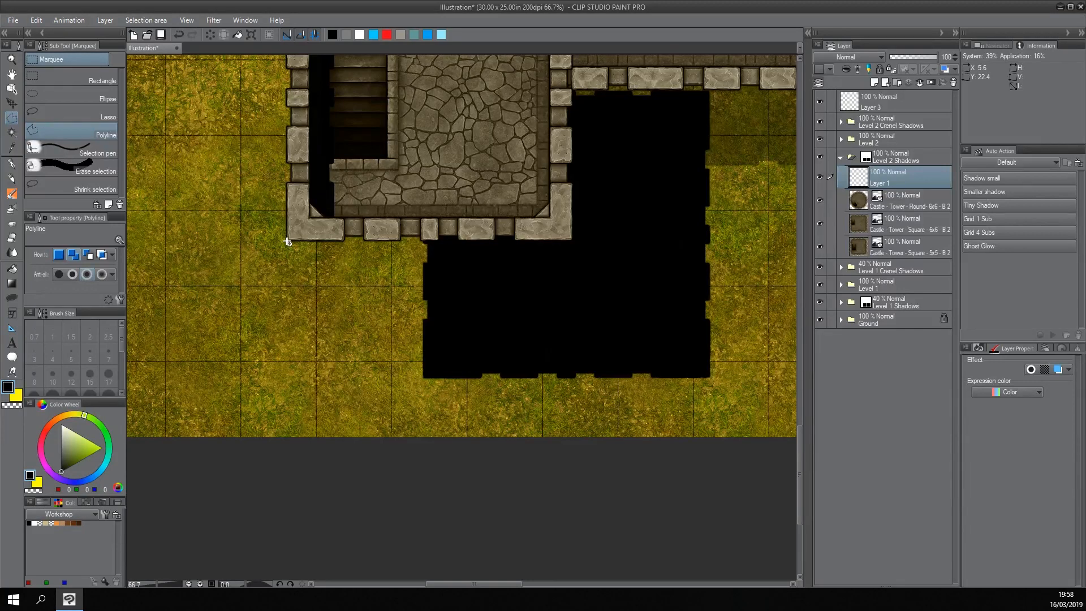
{"action": "left_click", "coordinate": [286, 240]}
{"action": "left_click", "coordinate": [462, 259]}
{"action": "left_click", "coordinate": [469, 172]}
{"action": "left_click", "coordinate": [399, 172]}
{"action": "left_click", "coordinate": [331, 188]}
{"action": "left_click", "coordinate": [288, 239]}
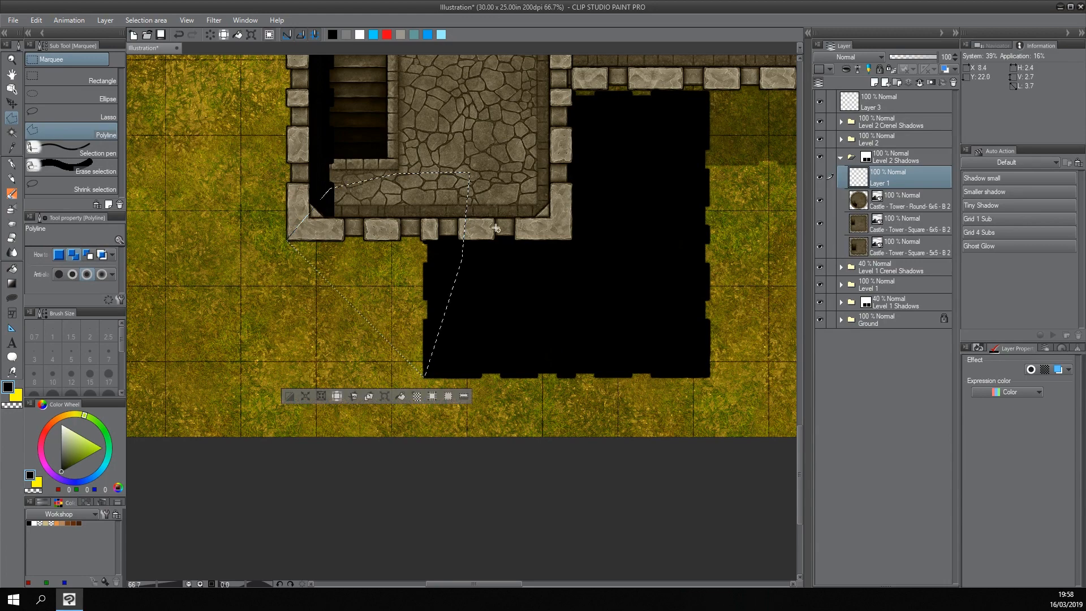
{"action": "left_click", "coordinate": [401, 396]}
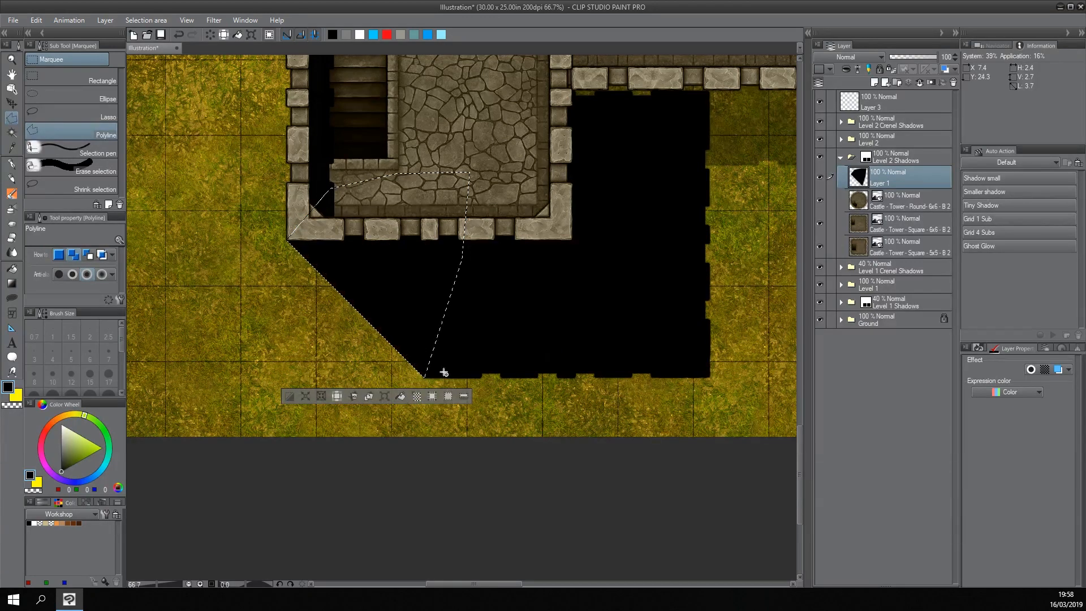
{"action": "key", "text": "ctrl+d"}
Bridge the lower-left tower's top-right corner to its shadow's top-right corner with a black-filled Polyline selection, then deselect.
{"action": "scroll", "coordinate": [658, 231], "scroll_direction": "down", "scroll_amount": 2}
{"action": "left_click_drag", "start_coordinate": [659, 229], "coordinate": [450, 311]}
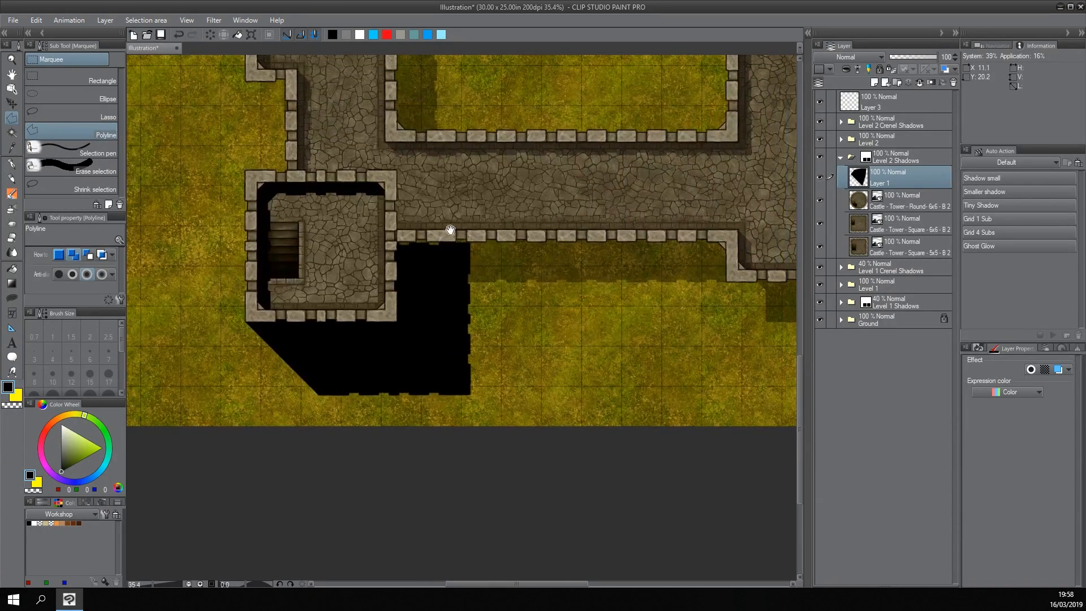
{"action": "scroll", "coordinate": [429, 187], "scroll_direction": "up", "scroll_amount": 2}
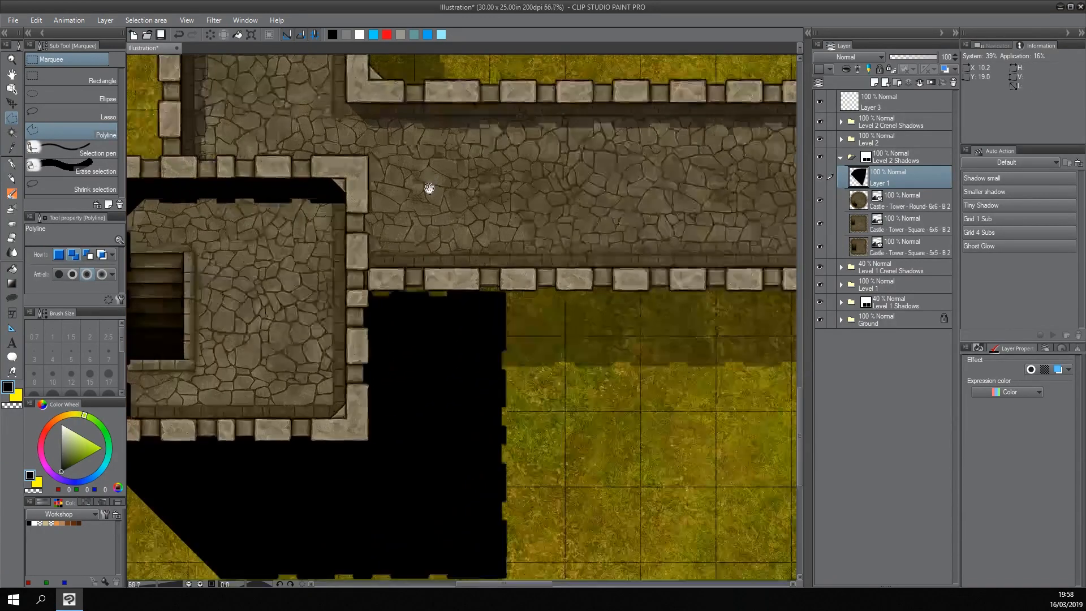
{"action": "left_click", "coordinate": [367, 156]}
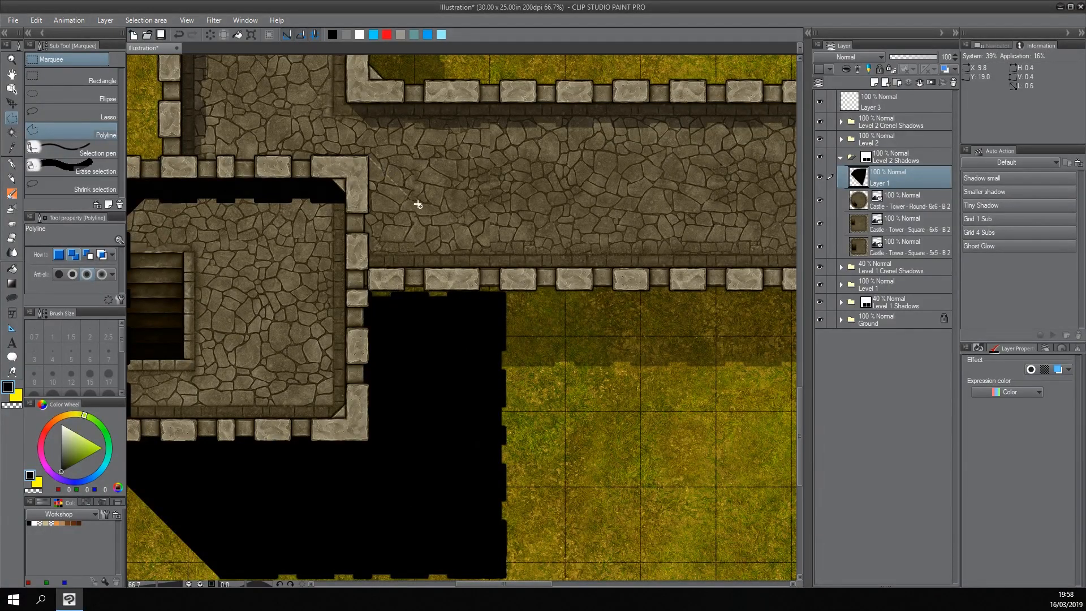
{"action": "left_click", "coordinate": [505, 293]}
{"action": "left_click", "coordinate": [356, 394]}
{"action": "left_click", "coordinate": [311, 382]}
{"action": "left_click", "coordinate": [253, 293]}
{"action": "left_click", "coordinate": [286, 219]}
{"action": "left_click", "coordinate": [368, 157]}
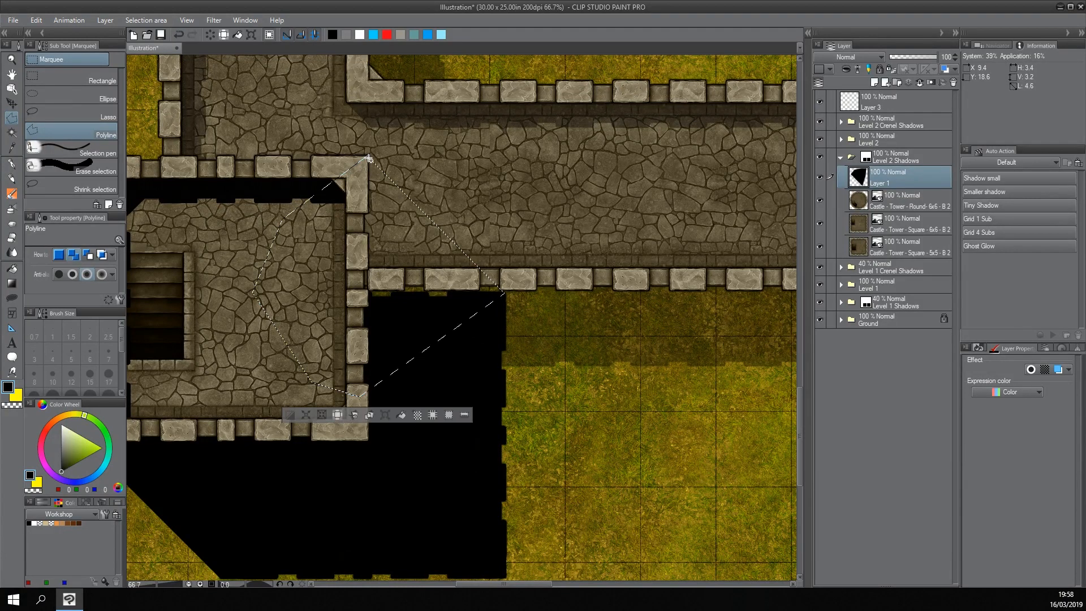
{"action": "left_click", "coordinate": [401, 416]}
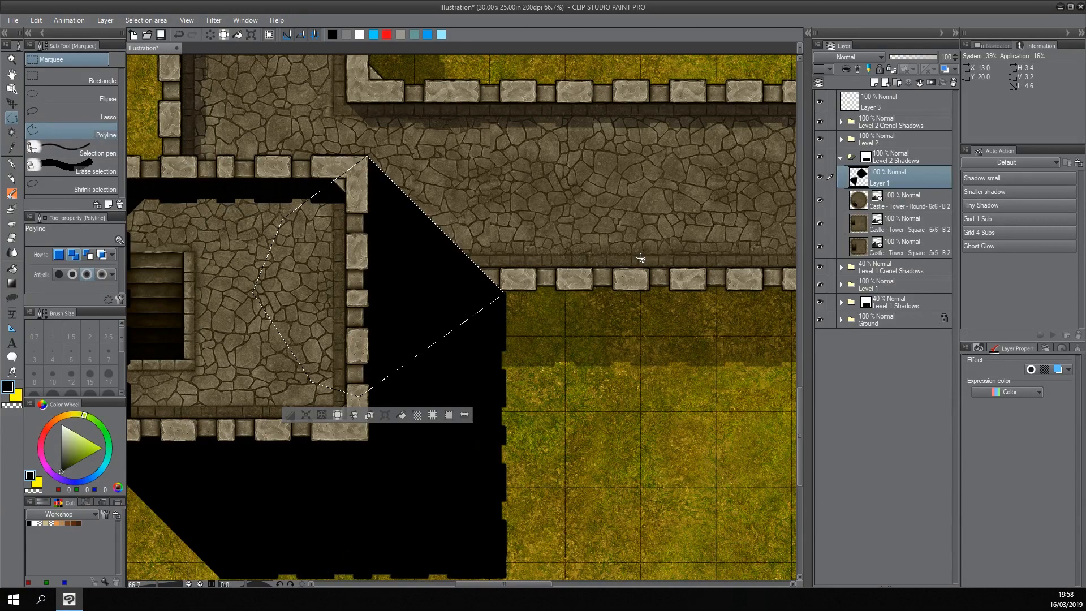
{"action": "key", "text": "ctrl+d"}
Fill a polygonal selection with black along the round tower's upper-right side, joining it tangentially to its shadow, and deselect.
{"action": "scroll", "coordinate": [514, 249], "scroll_direction": "down", "scroll_amount": 3}
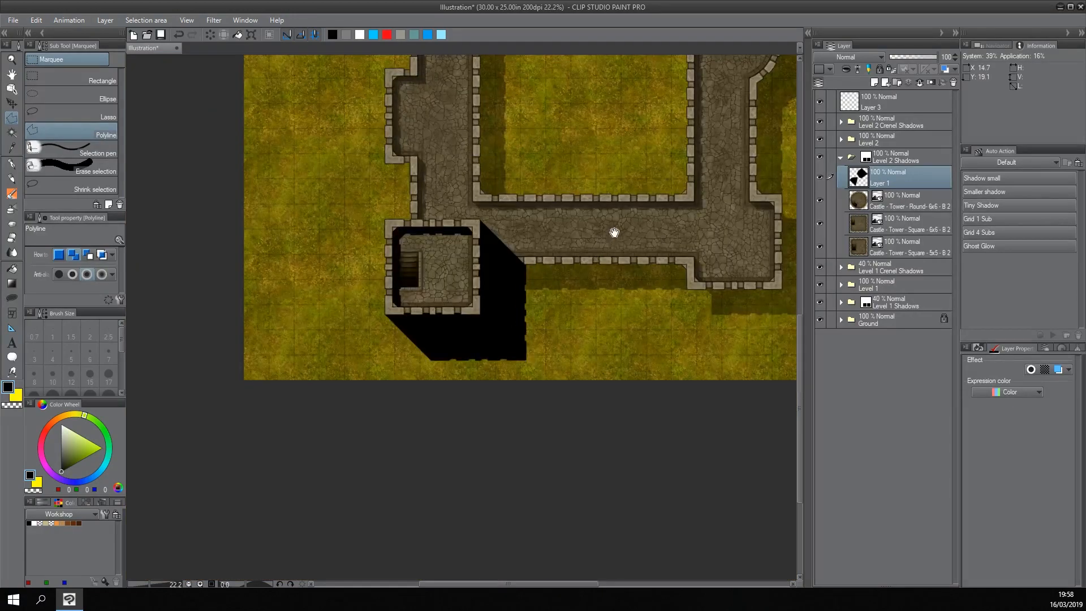
{"action": "left_click_drag", "start_coordinate": [619, 195], "coordinate": [562, 221]}
{"action": "left_click_drag", "start_coordinate": [633, 93], "coordinate": [509, 340]}
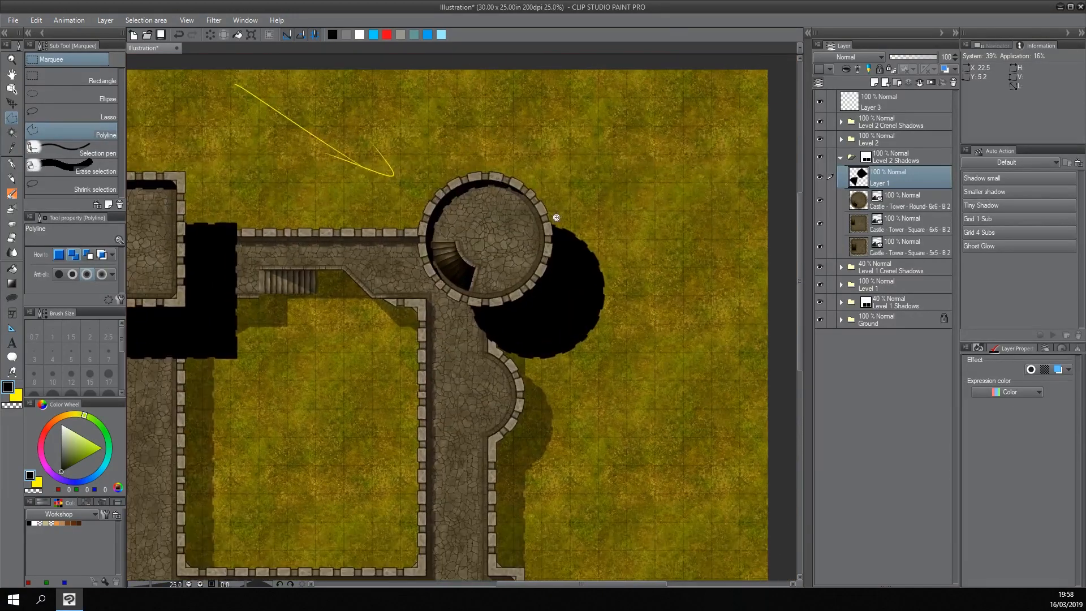
{"action": "scroll", "coordinate": [558, 215], "scroll_direction": "up", "scroll_amount": 4}
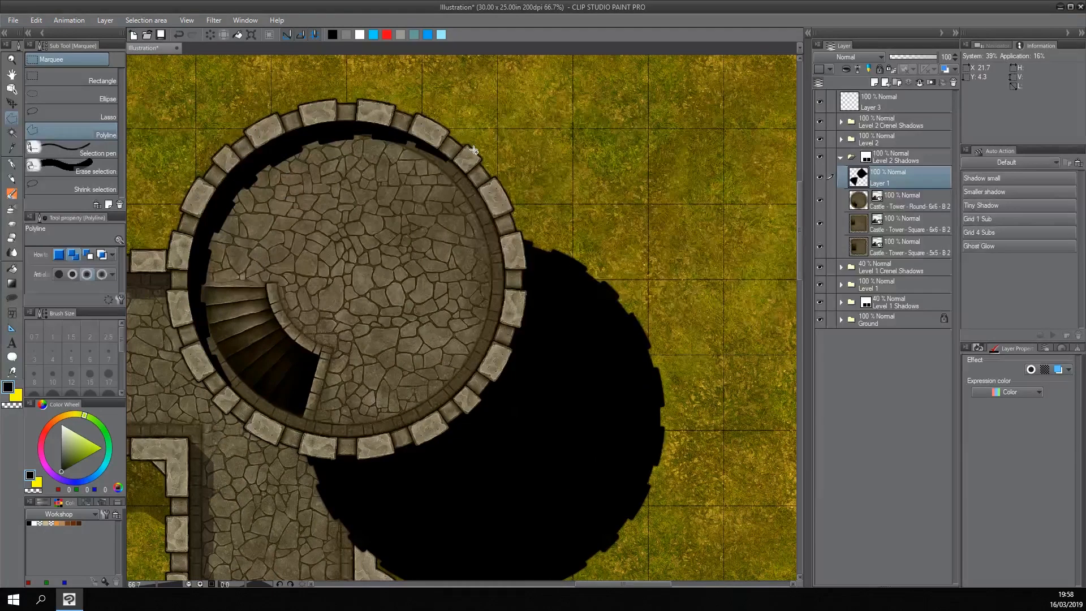
{"action": "left_click", "coordinate": [475, 151]}
{"action": "left_click", "coordinate": [547, 371]}
{"action": "left_click", "coordinate": [474, 378]}
{"action": "left_click", "coordinate": [383, 328]}
{"action": "left_click", "coordinate": [389, 238]}
{"action": "left_click", "coordinate": [441, 199]}
{"action": "left_click", "coordinate": [475, 152]}
{"action": "left_click", "coordinate": [520, 398]}
{"action": "key", "text": "ctrl+d"}
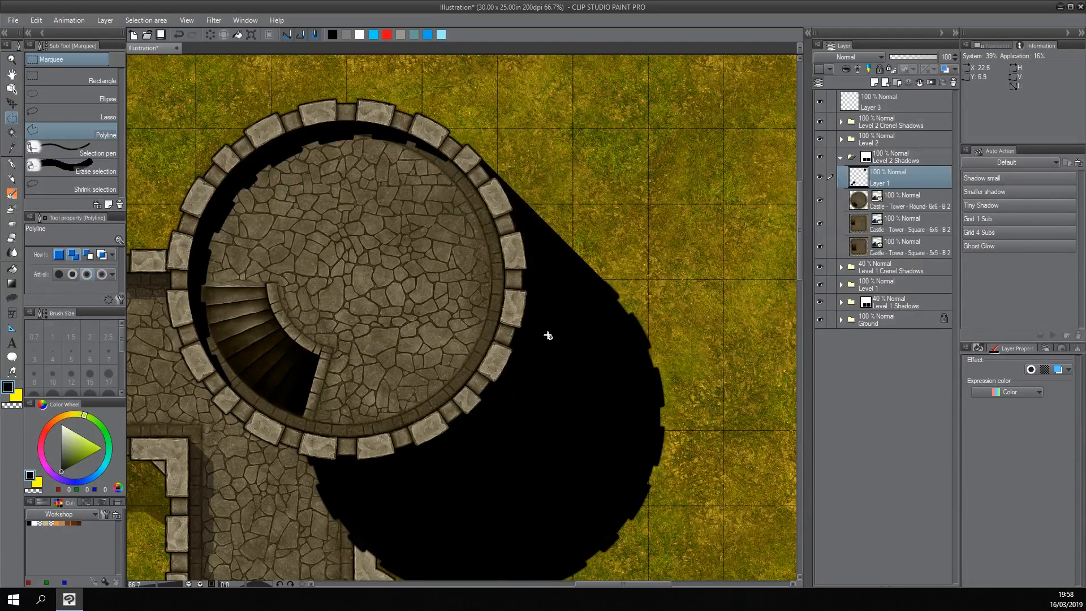
Fill a polygonal selection with black between the round tower's lower-left edge and its shadow, then deselect.
{"action": "scroll", "coordinate": [590, 242], "scroll_direction": "down", "scroll_amount": 2}
{"action": "scroll", "coordinate": [457, 280], "scroll_direction": "up", "scroll_amount": 1}
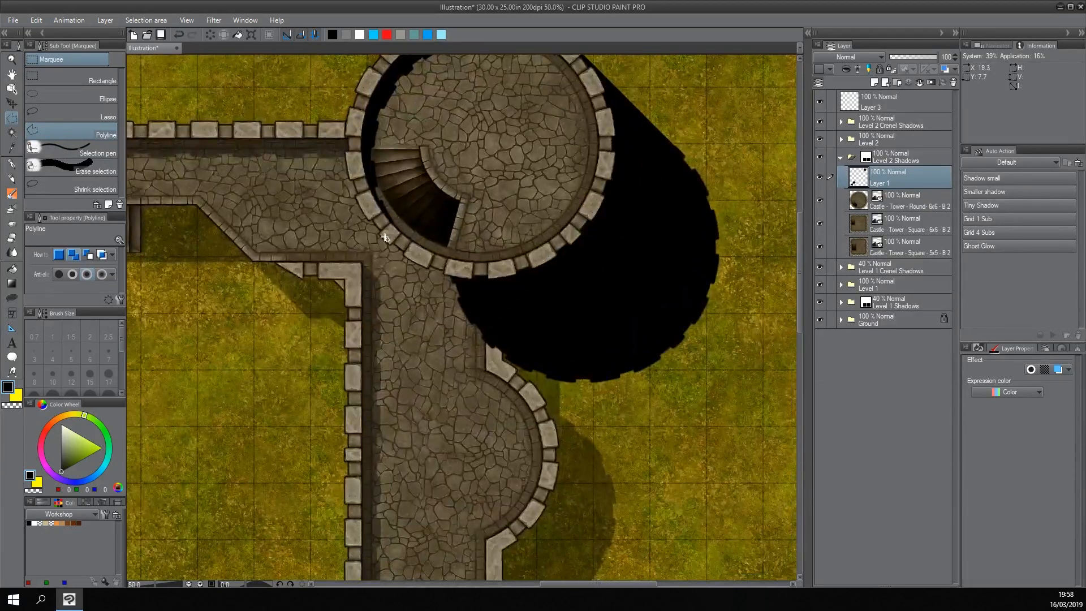
{"action": "scroll", "coordinate": [384, 241], "scroll_direction": "up", "scroll_amount": 1}
{"action": "left_click", "coordinate": [379, 227]}
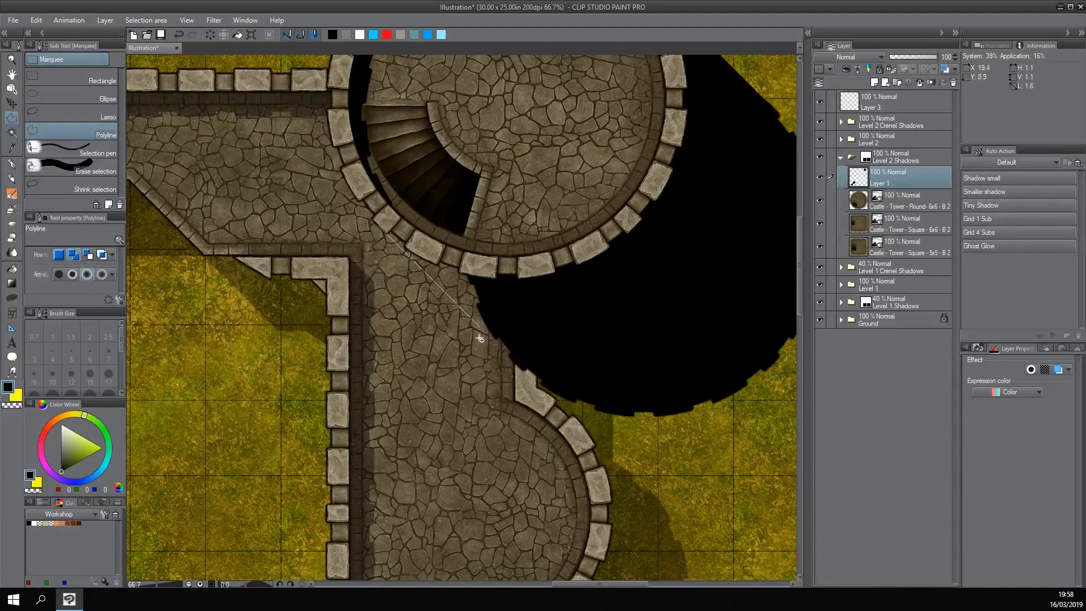
{"action": "left_click", "coordinate": [515, 361]}
{"action": "left_click", "coordinate": [638, 326]}
{"action": "left_click", "coordinate": [653, 245]}
{"action": "left_click", "coordinate": [574, 177]}
{"action": "left_click", "coordinate": [479, 175]}
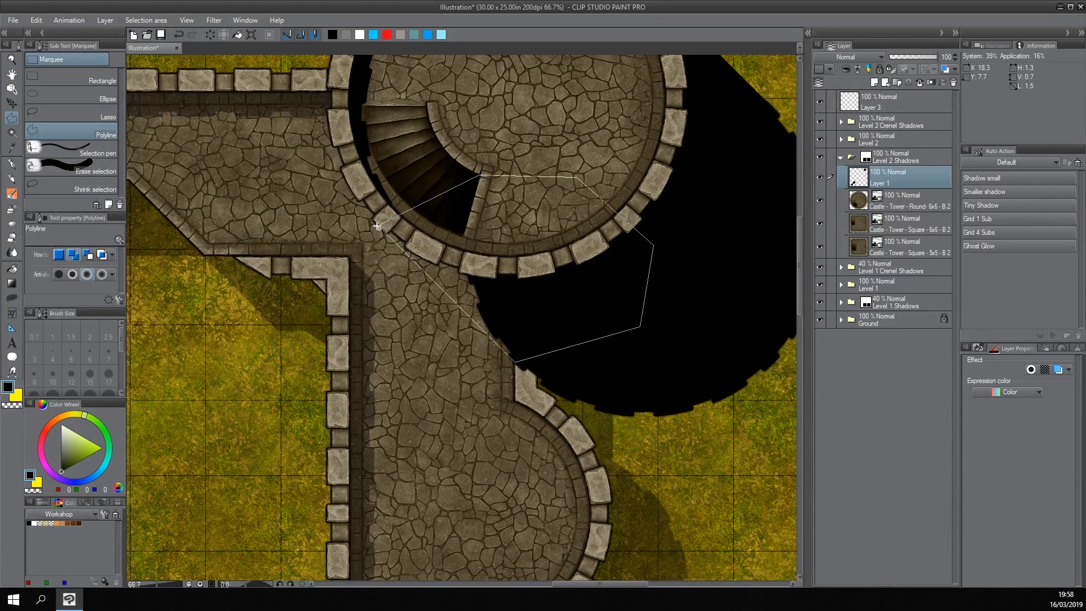
{"action": "left_click", "coordinate": [379, 226]}
{"action": "left_click", "coordinate": [540, 380]}
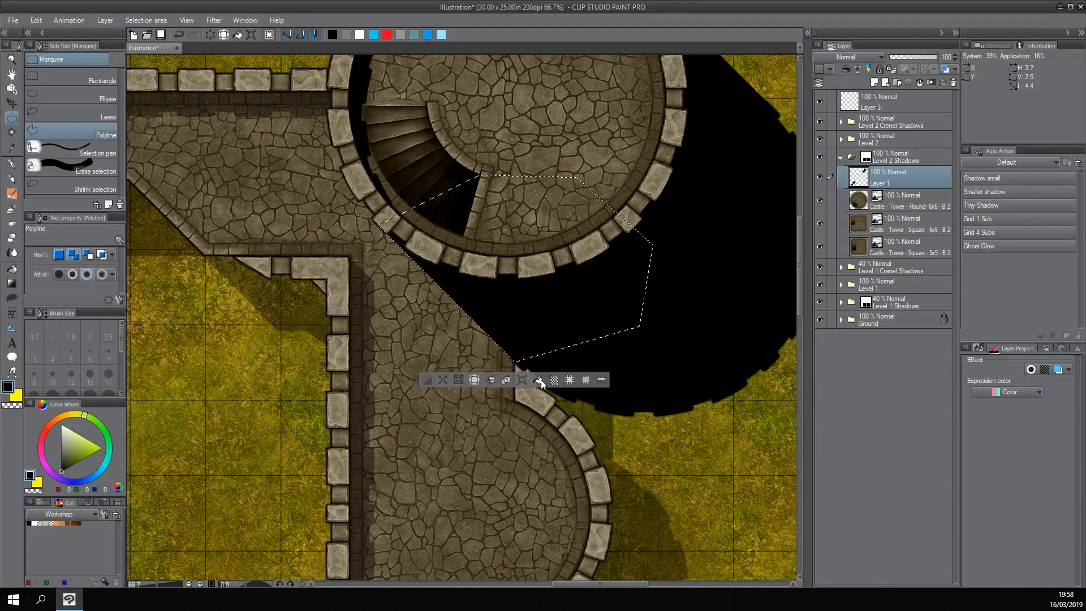
{"action": "key", "text": "ctrl+d"}
Join the upper-left square tower's top-right corner to its shadow's top-right corner with a black-filled polygonal selection, then deselect.
{"action": "mouse_move", "coordinate": [574, 321]}
{"action": "left_mouse_down"}
{"action": "mouse_move", "coordinate": [510, 321]}
{"action": "mouse_move", "coordinate": [581, 302]}
{"action": "mouse_move", "coordinate": [580, 328]}
{"action": "left_mouse_up"}
{"action": "left_click_drag", "start_coordinate": [578, 332], "coordinate": [487, 243]}
{"action": "left_click_drag", "start_coordinate": [613, 240], "coordinate": [595, 241]}
{"action": "left_click_drag", "start_coordinate": [595, 240], "coordinate": [562, 248]}
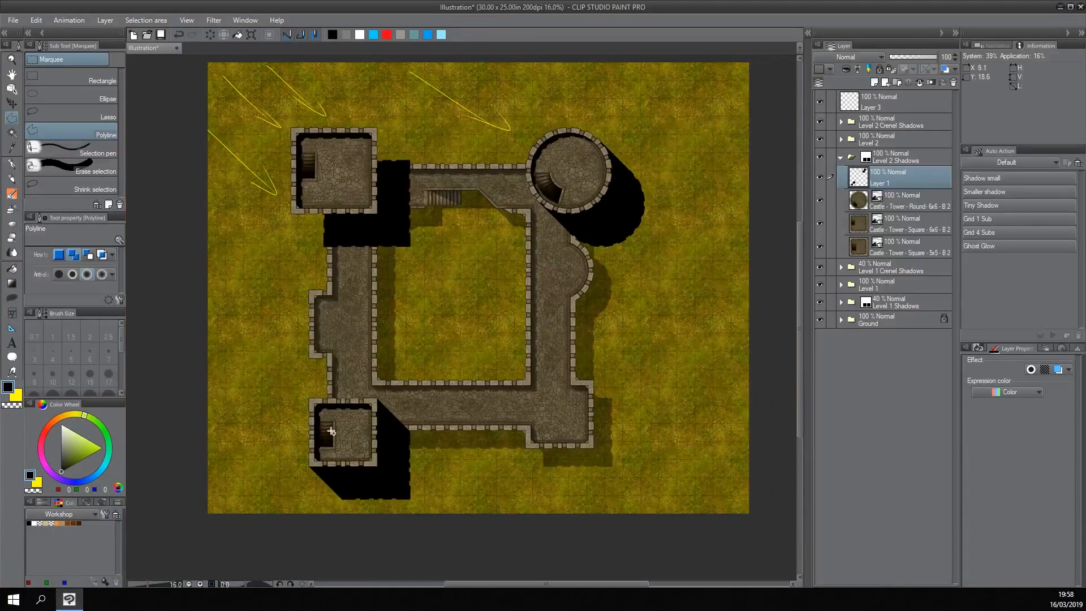
{"action": "scroll", "coordinate": [377, 138], "scroll_direction": "up", "scroll_amount": 5}
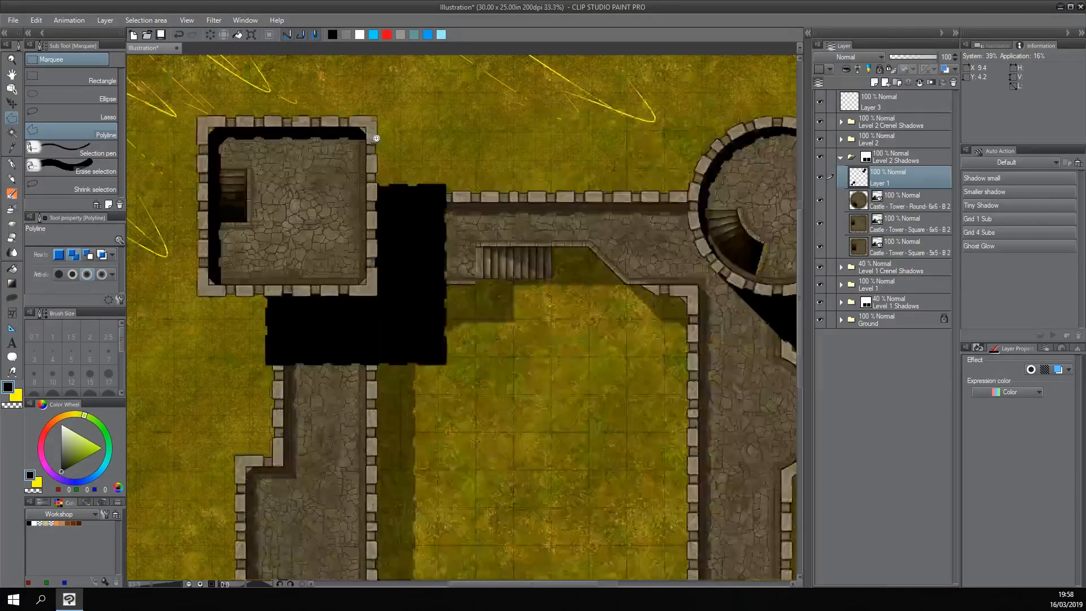
{"action": "left_click", "coordinate": [379, 94]}
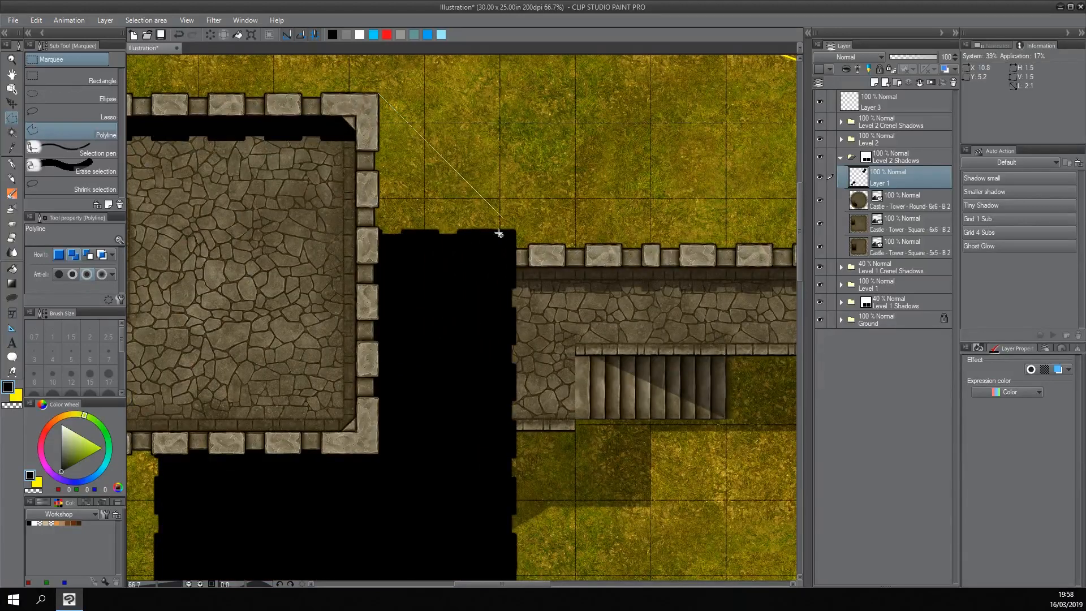
{"action": "left_click", "coordinate": [515, 230]}
{"action": "left_click", "coordinate": [406, 322]}
{"action": "left_click", "coordinate": [291, 294]}
{"action": "left_click", "coordinate": [291, 184]}
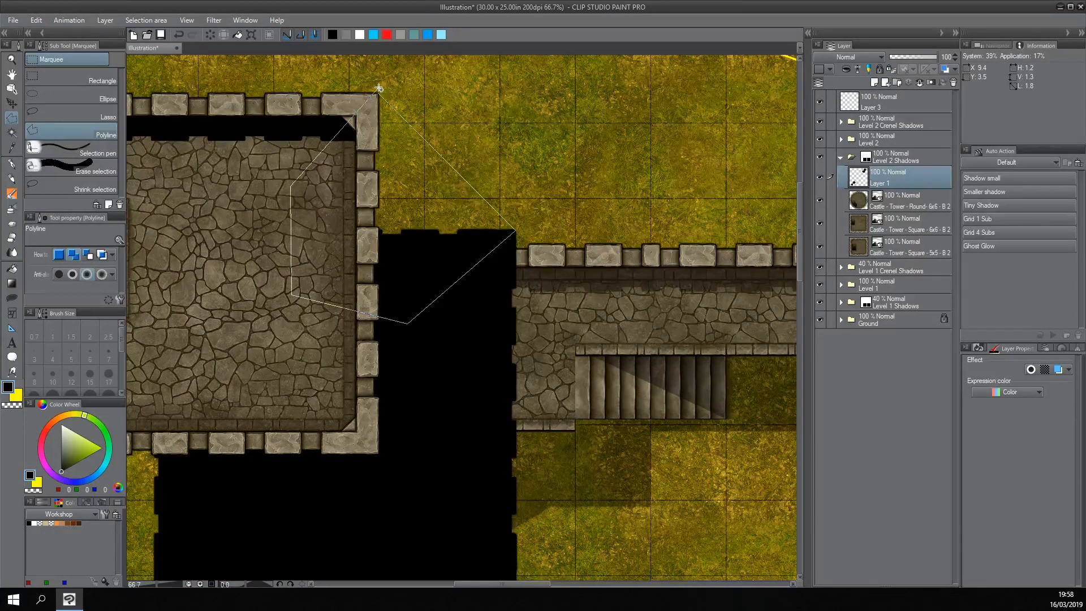
{"action": "left_click", "coordinate": [378, 94]}
{"action": "left_click", "coordinate": [429, 343]}
{"action": "key", "text": "ctrl+d"}
Join the upper-left square tower's bottom-left corner to its shadow's bottom-left corner with a black-filled polygonal selection, then deselect.
{"action": "left_click_drag", "start_coordinate": [274, 326], "coordinate": [571, 151]}
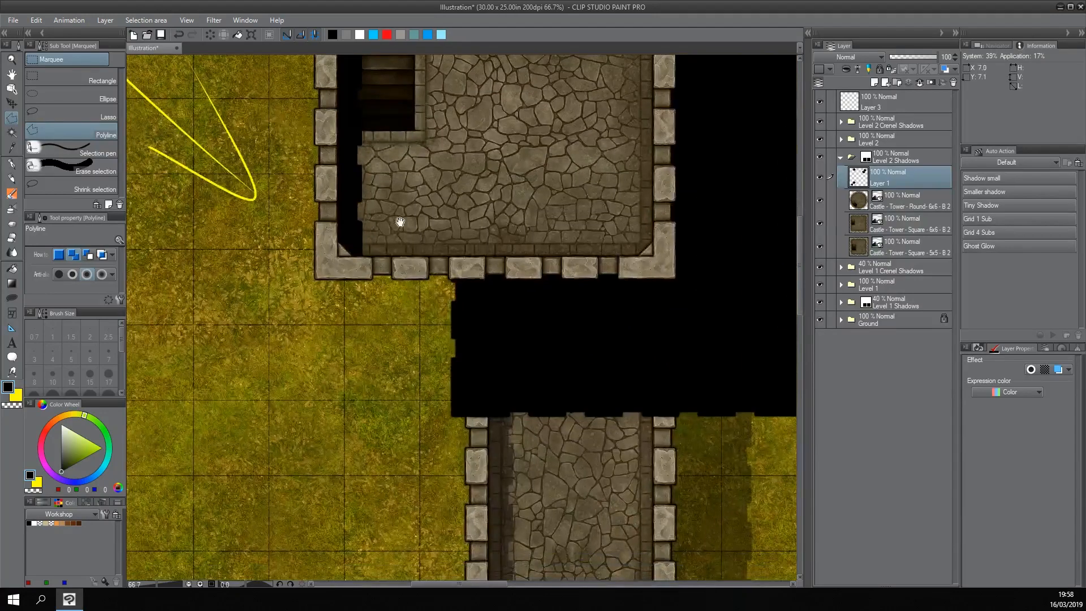
{"action": "left_click", "coordinate": [315, 279]}
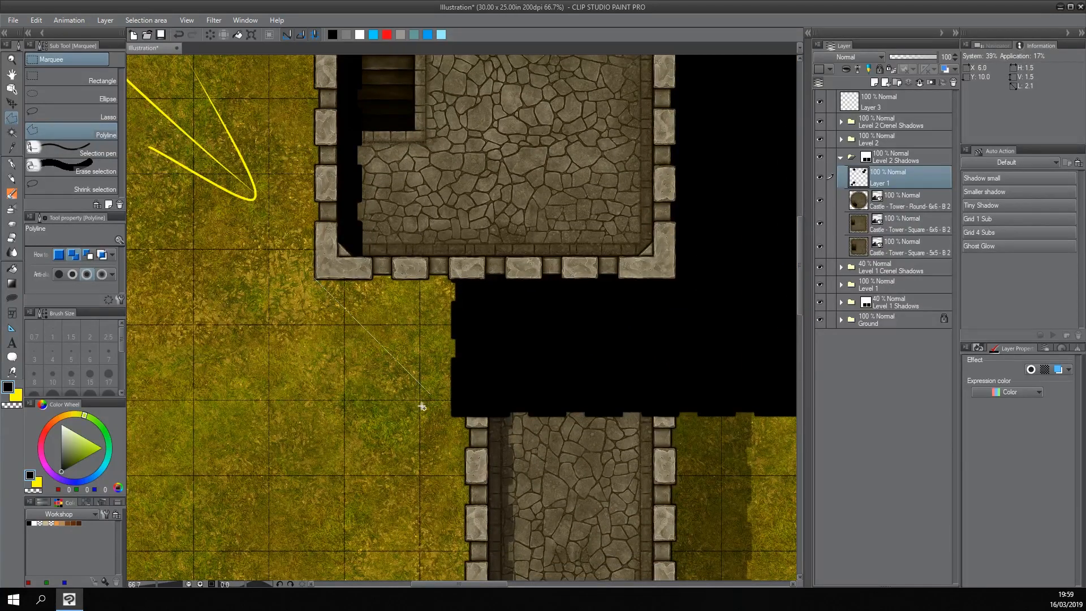
{"action": "left_click", "coordinate": [451, 415]}
{"action": "left_click", "coordinate": [557, 257]}
{"action": "left_click", "coordinate": [535, 193]}
{"action": "left_click", "coordinate": [447, 184]}
{"action": "left_click", "coordinate": [358, 239]}
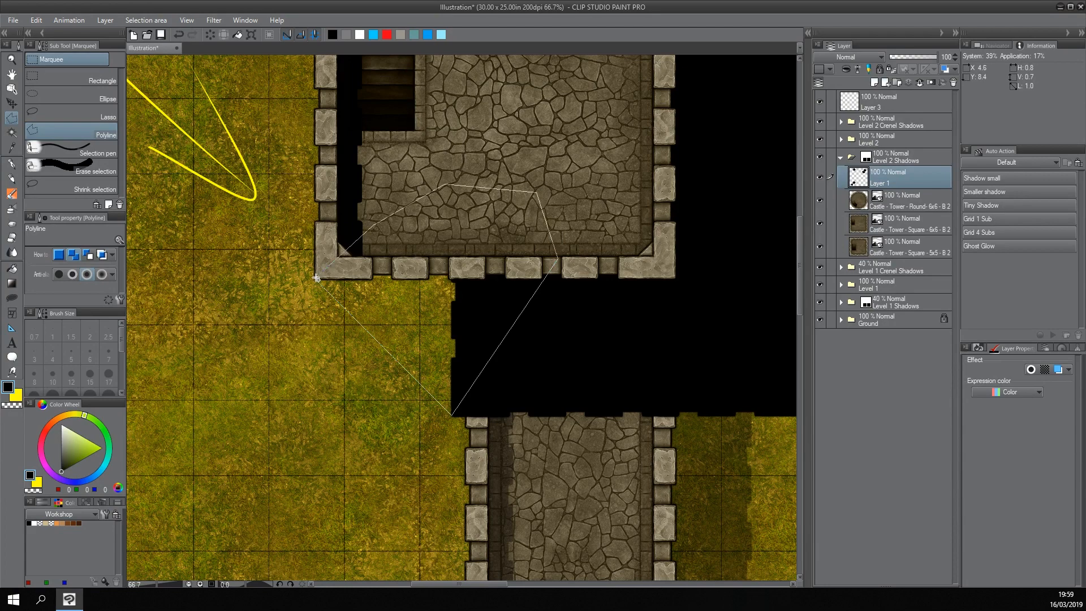
{"action": "left_click", "coordinate": [315, 279]}
{"action": "left_click", "coordinate": [459, 433]}
{"action": "key", "text": "ctrl+d"}
{"action": "scroll", "coordinate": [565, 351], "scroll_direction": "down", "scroll_amount": 3}
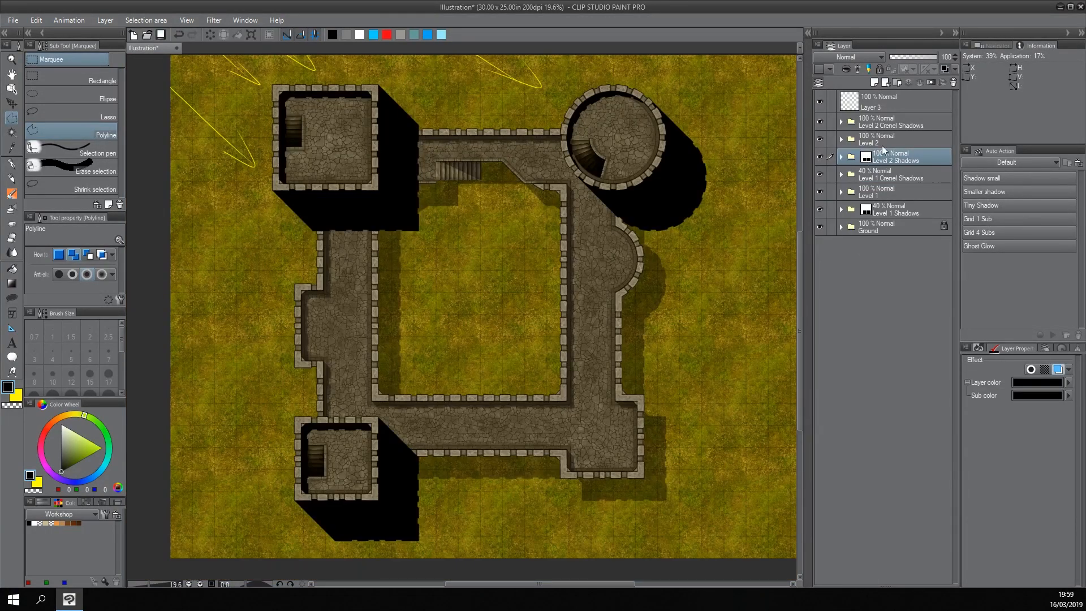
Compare the castle map with the Level 2 Shadows folder hidden and shown.
{"action": "left_click", "coordinate": [820, 158]}
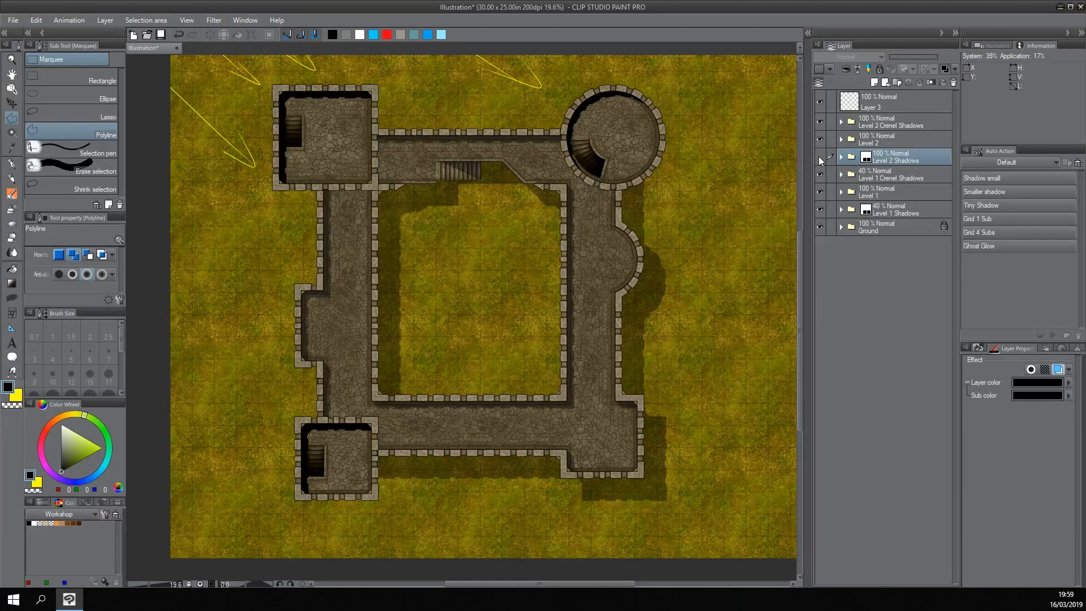
{"action": "left_click", "coordinate": [820, 158]}
{"action": "left_click", "coordinate": [820, 158]}
{"action": "left_click", "coordinate": [821, 158]}
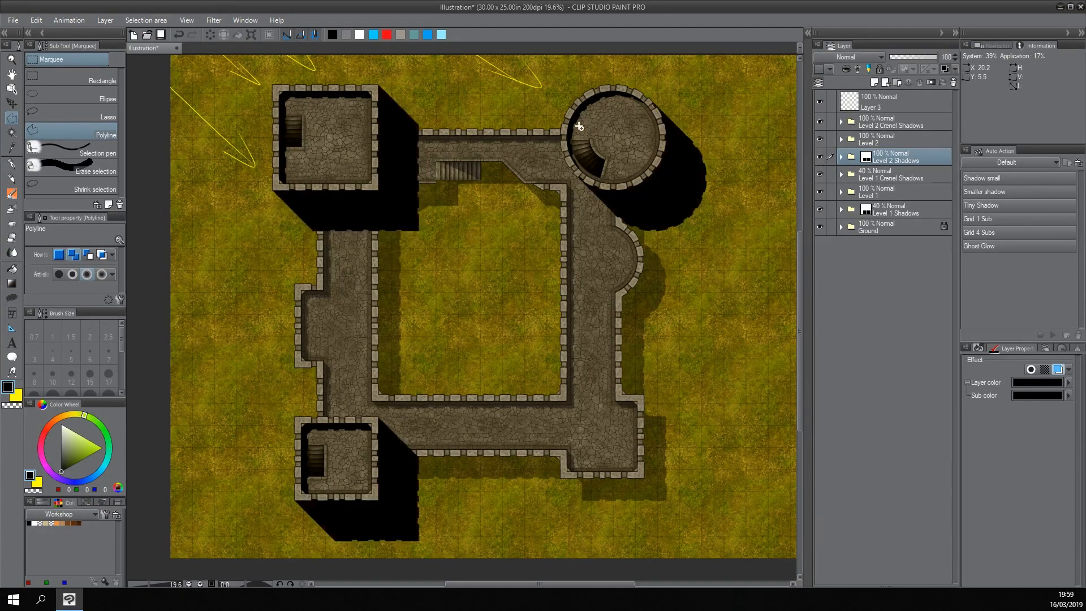
Duplicate the Level 2 Shadows folder and move the original into the Level 1 Shadows folder.
{"action": "right_click", "coordinate": [888, 160]}
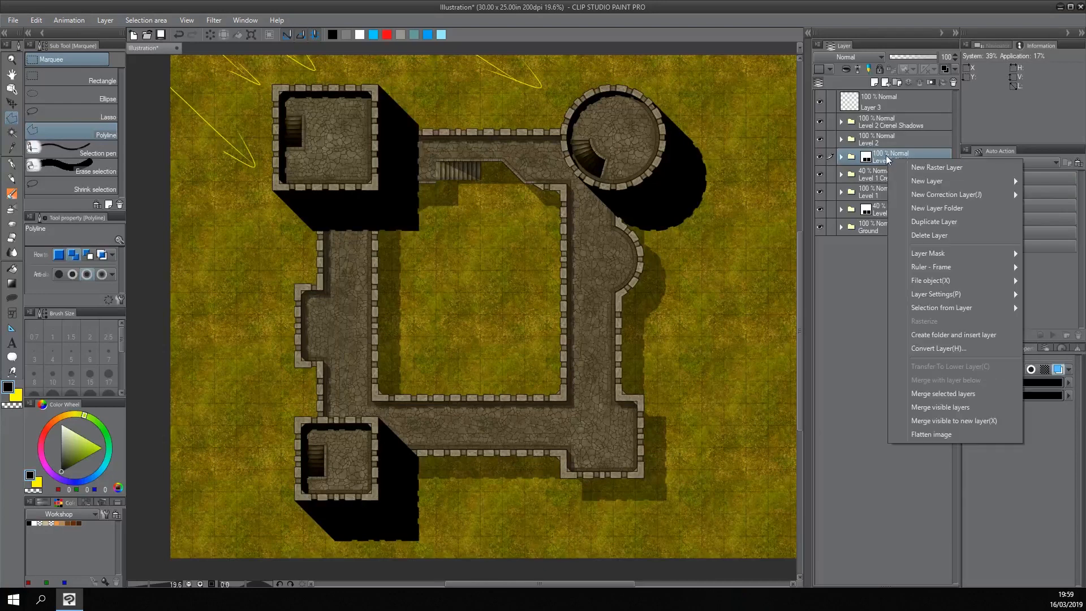
{"action": "left_click", "coordinate": [933, 222]}
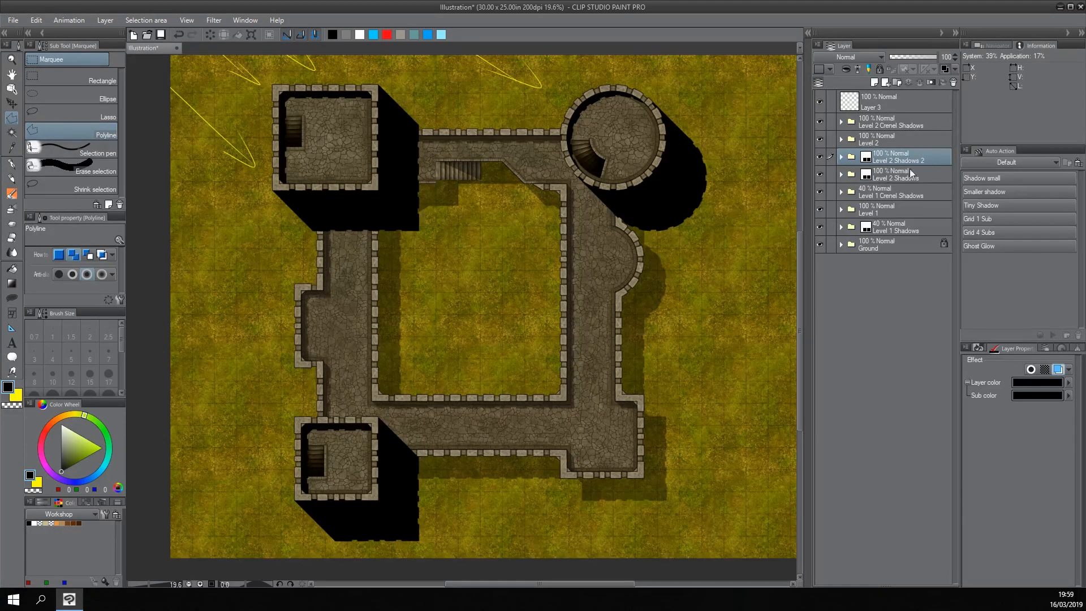
{"action": "left_click", "coordinate": [901, 177]}
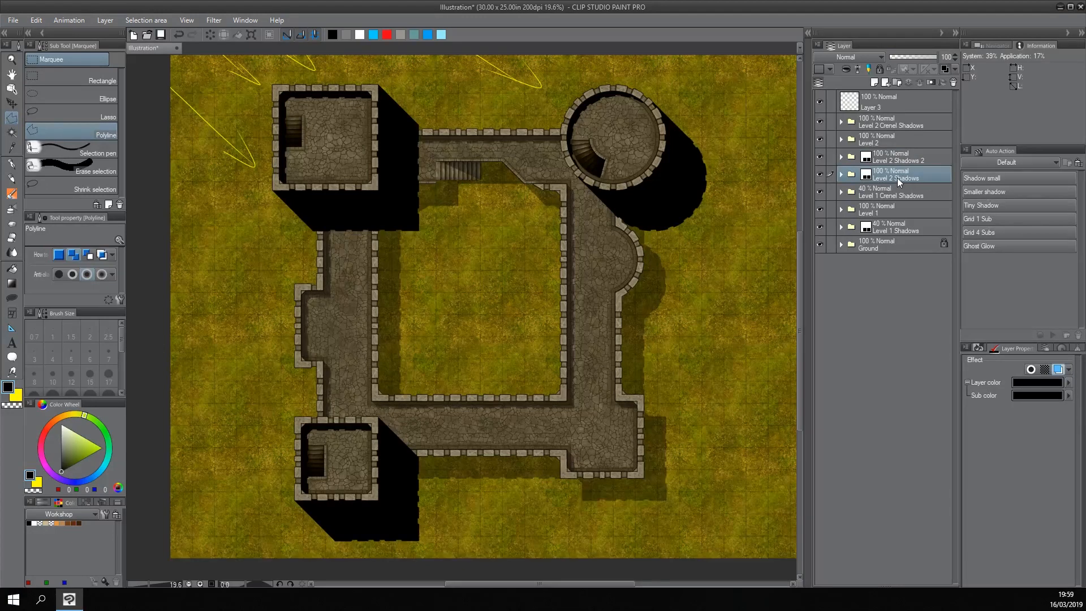
{"action": "left_click_drag", "start_coordinate": [880, 181], "coordinate": [891, 229]}
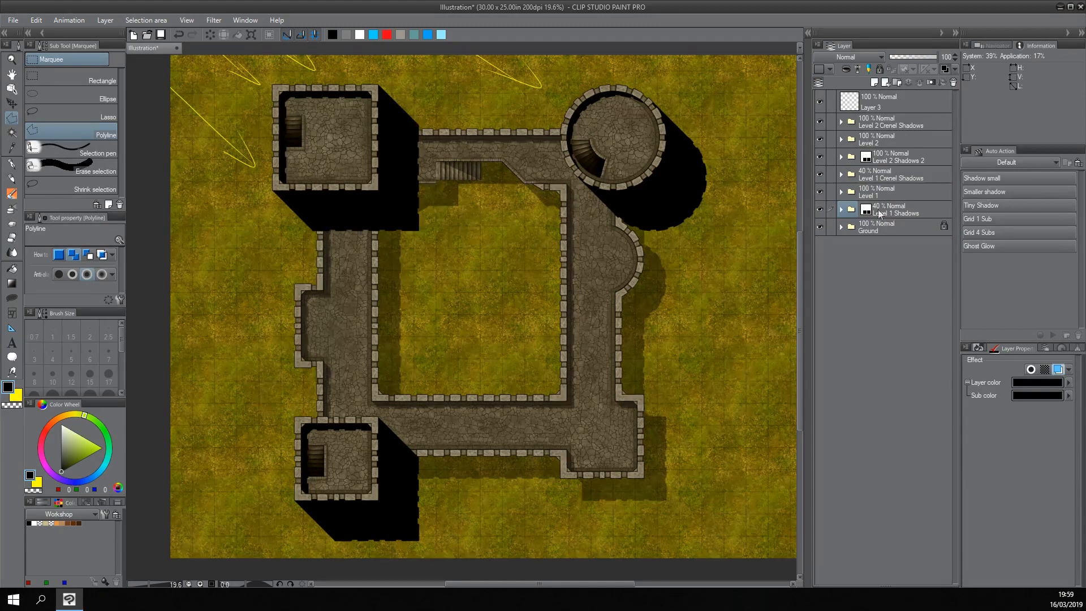
Hide the Level 2 Shadows 2 folder and examine how the tower shadows fall on the ground around the castle.
{"action": "left_click", "coordinate": [819, 157]}
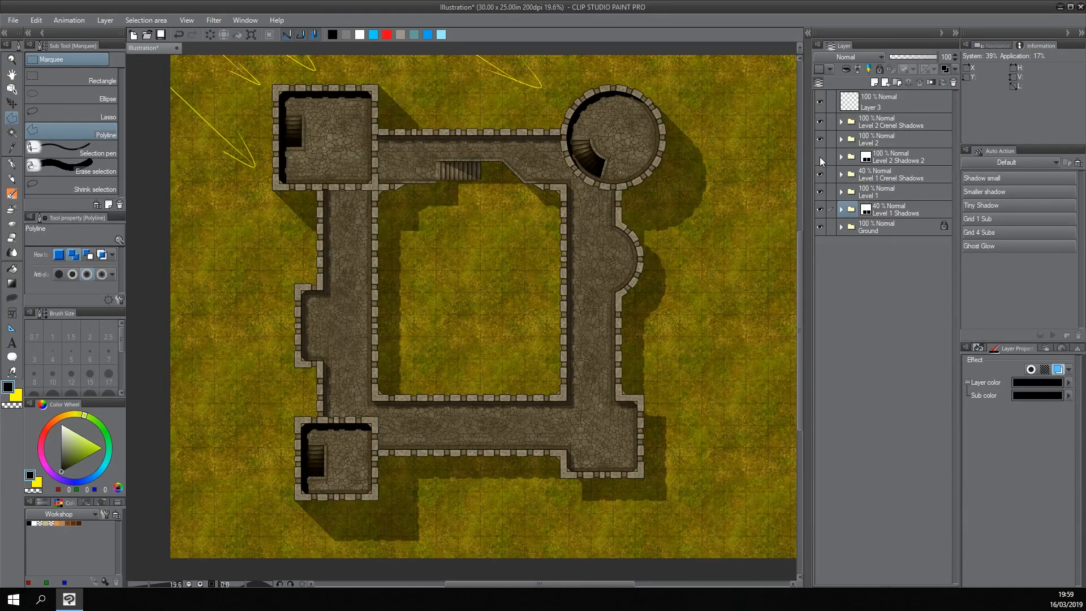
{"action": "left_click_drag", "start_coordinate": [616, 393], "coordinate": [679, 276]}
{"action": "left_click_drag", "start_coordinate": [466, 401], "coordinate": [505, 357]}
{"action": "left_click", "coordinate": [505, 357], "text": "ctrl"}
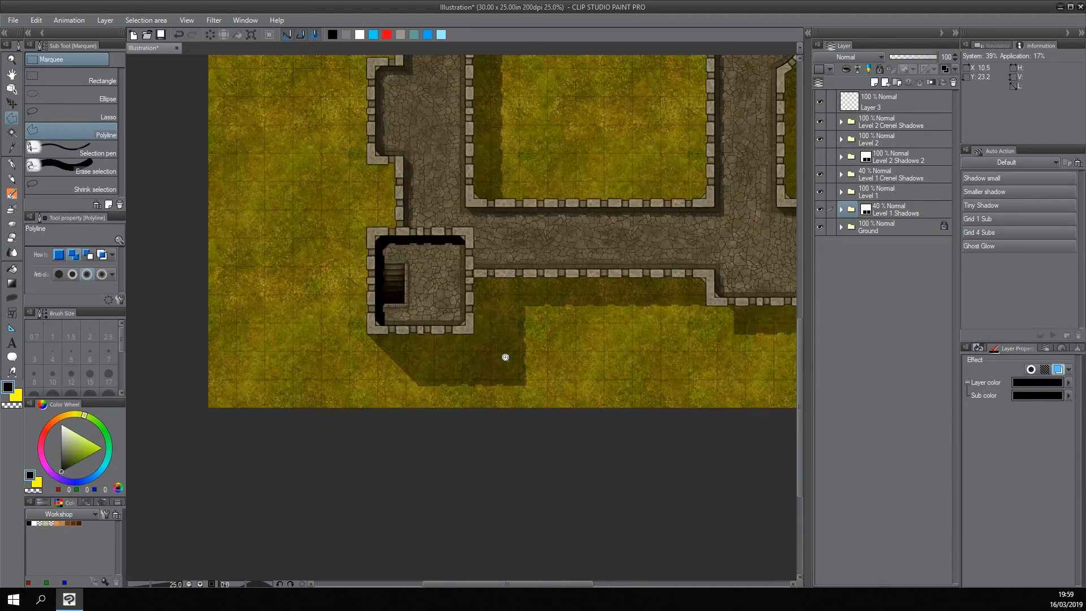
{"action": "left_click", "coordinate": [505, 357], "text": "ctrl"}
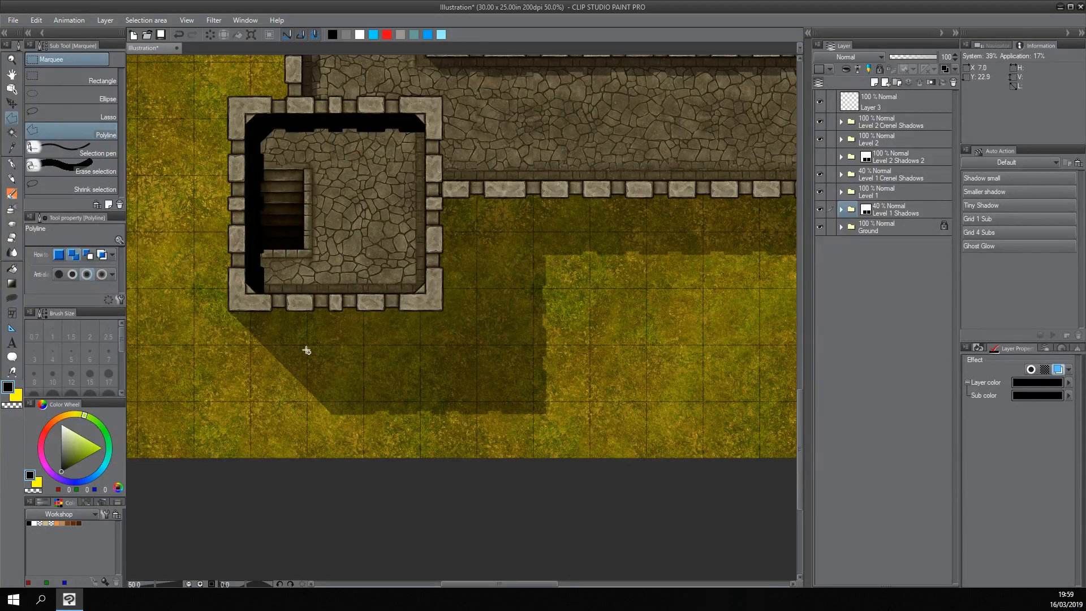
{"action": "scroll", "coordinate": [537, 281], "scroll_direction": "down", "scroll_amount": 2}
{"action": "left_click_drag", "start_coordinate": [789, 117], "coordinate": [557, 296]}
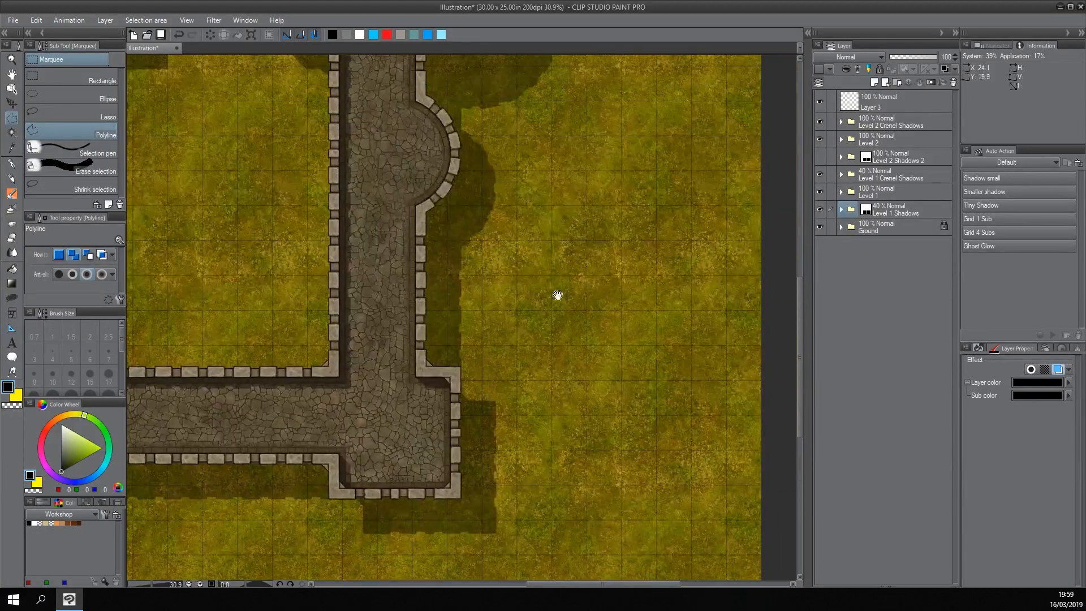
{"action": "left_click_drag", "start_coordinate": [491, 66], "coordinate": [541, 330]}
{"action": "left_click_drag", "start_coordinate": [428, 374], "coordinate": [567, 269]}
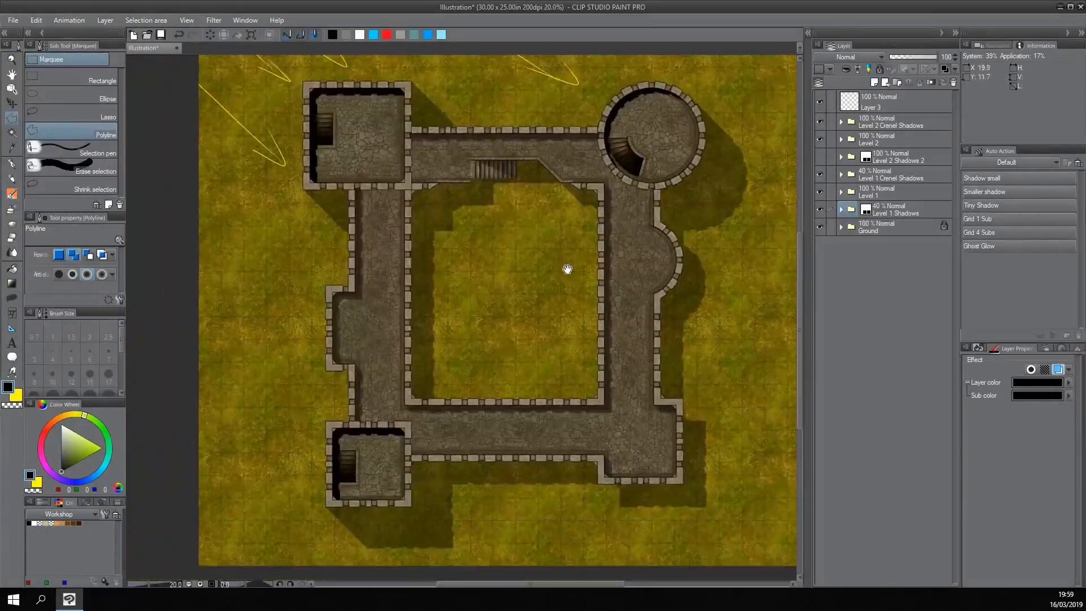
{"action": "left_click_drag", "start_coordinate": [492, 325], "coordinate": [553, 308]}
{"action": "scroll", "coordinate": [464, 147], "scroll_direction": "up", "scroll_amount": 2}
{"action": "left_click_drag", "start_coordinate": [465, 149], "coordinate": [464, 196]}
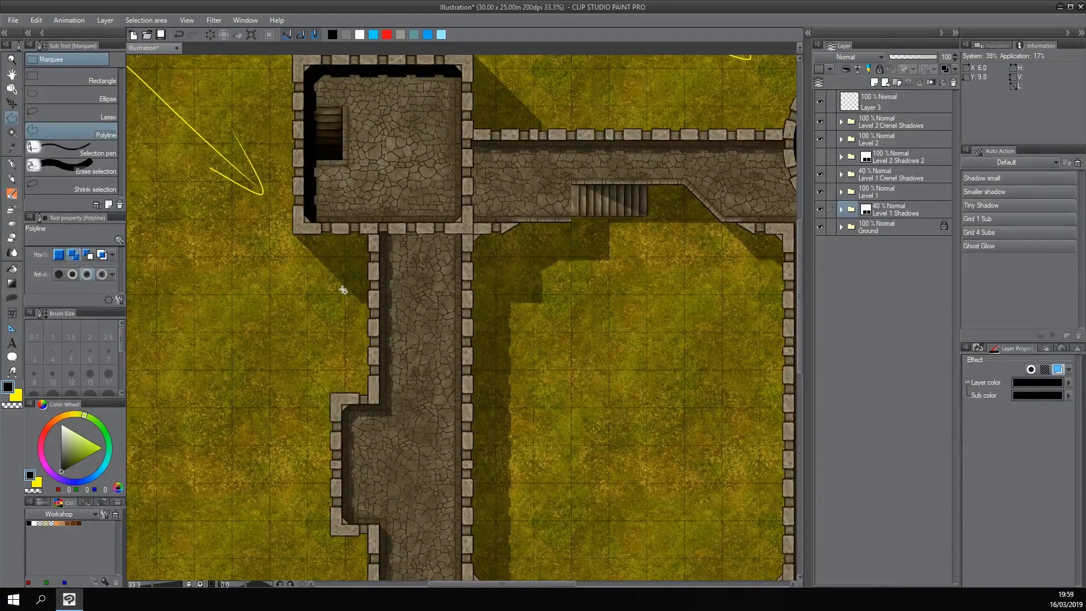
{"action": "scroll", "coordinate": [531, 260], "scroll_direction": "down", "scroll_amount": 3}
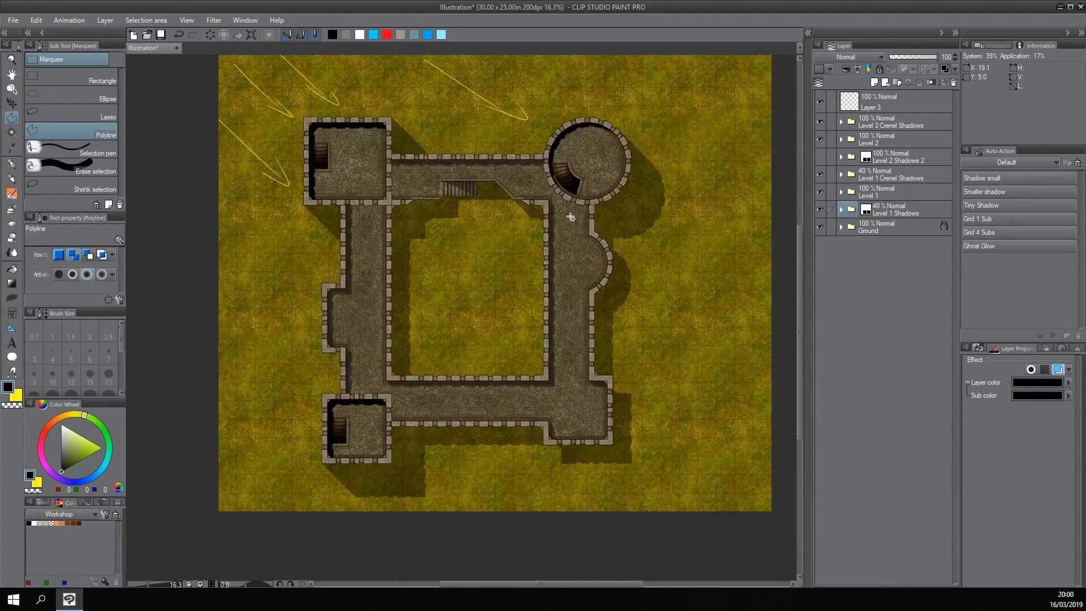
{"action": "left_click_drag", "start_coordinate": [470, 286], "coordinate": [497, 246]}
Show the Level 2 Shadows 2 folder and move it into the Level 1 Crenel Shadows folder.
{"action": "left_click", "coordinate": [902, 160]}
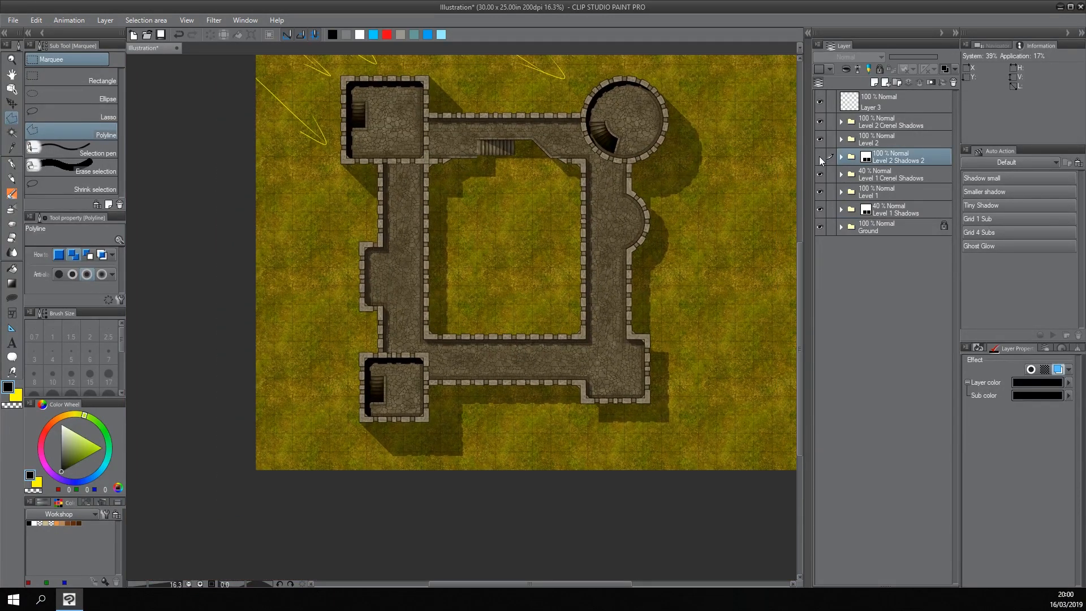
{"action": "left_click", "coordinate": [820, 158]}
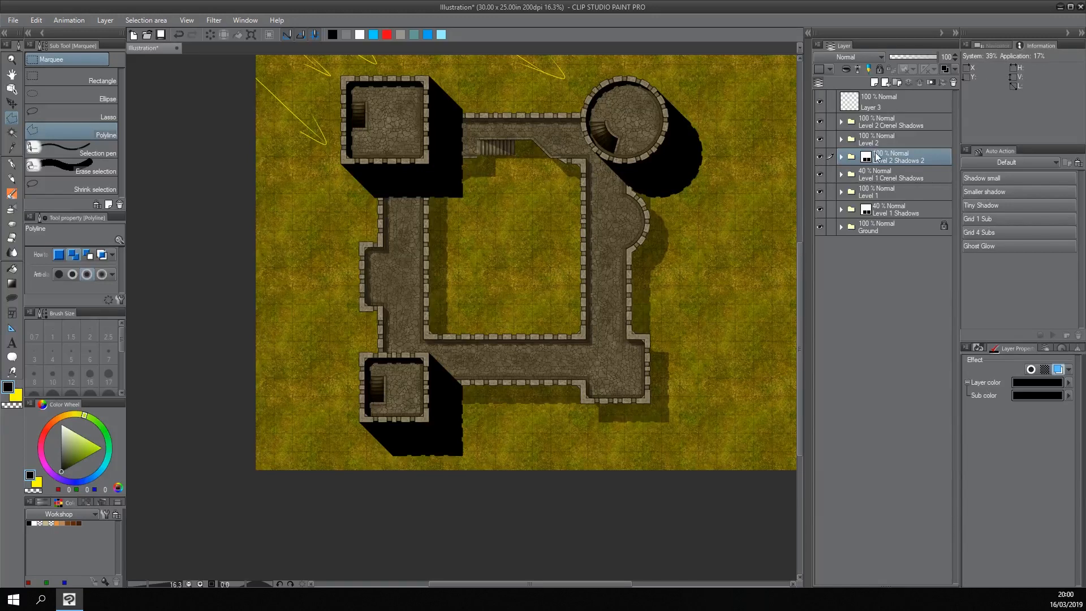
{"action": "mouse_move", "coordinate": [884, 158]}
{"action": "left_mouse_down"}
{"action": "mouse_move", "coordinate": [878, 222]}
{"action": "mouse_move", "coordinate": [887, 177]}
{"action": "left_mouse_up"}
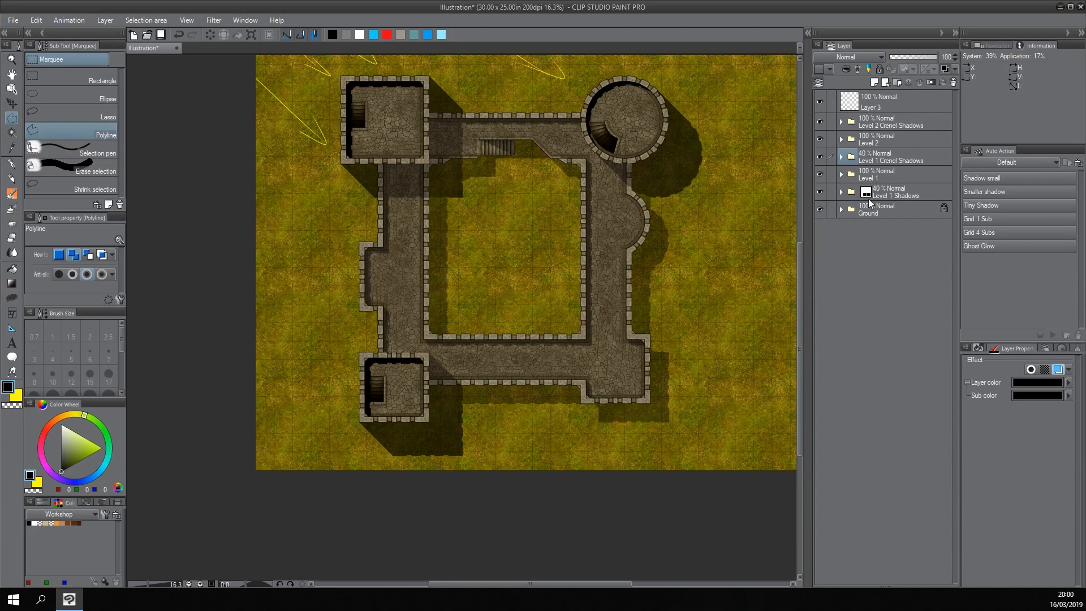
Clip the Level 1 Crenel Shadows folder to the Level 1 folder below it.
{"action": "left_click", "coordinate": [888, 158]}
{"action": "scroll", "coordinate": [451, 178], "scroll_direction": "up", "scroll_amount": 5}
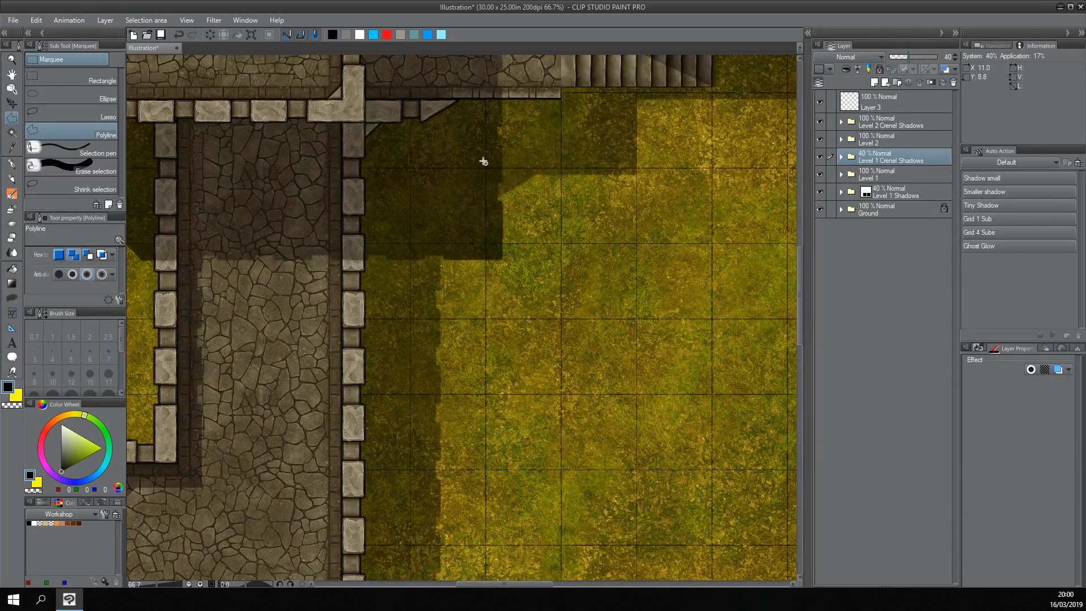
{"action": "scroll", "coordinate": [462, 200], "scroll_direction": "down", "scroll_amount": 3}
{"action": "scroll", "coordinate": [461, 200], "scroll_direction": "down", "scroll_amount": 4}
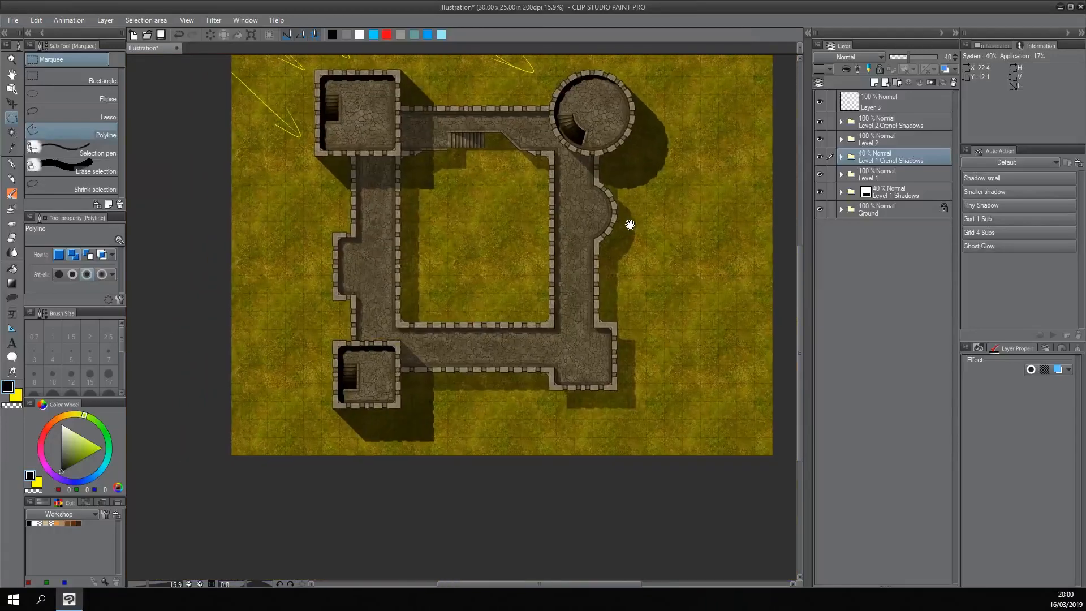
{"action": "scroll", "coordinate": [633, 350], "scroll_direction": "up", "scroll_amount": 3}
{"action": "scroll", "coordinate": [601, 338], "scroll_direction": "down", "scroll_amount": 2}
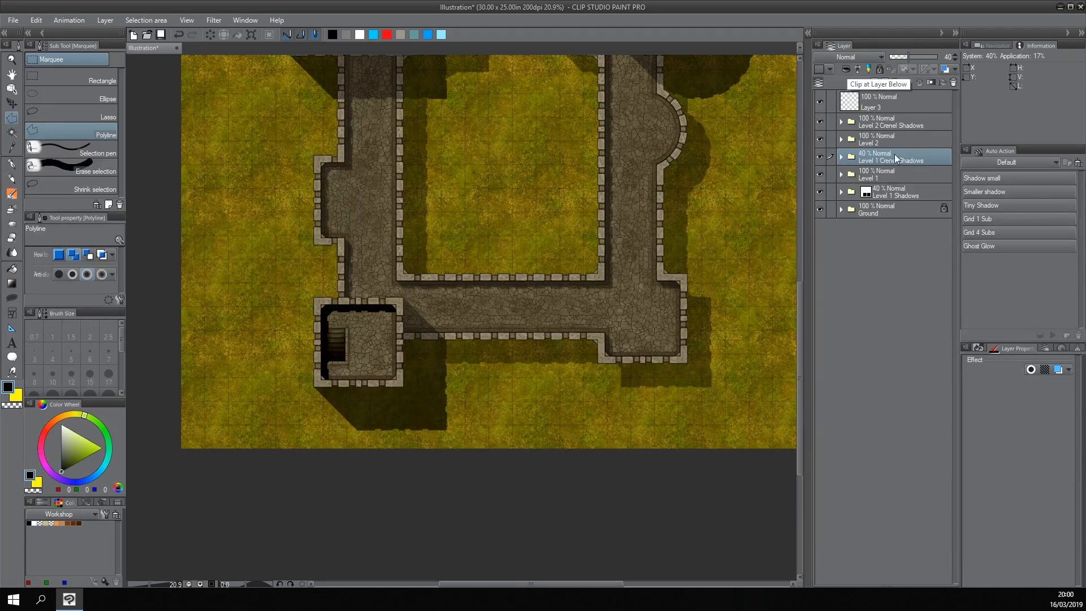
{"action": "left_click", "coordinate": [845, 71]}
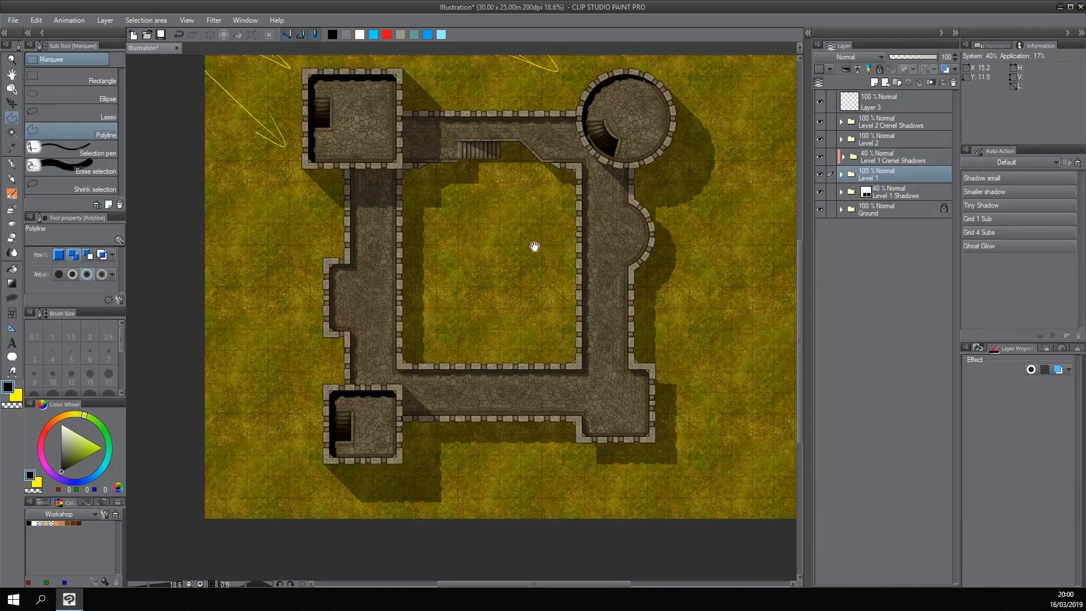
Add a new raster layer above all the wall pieces inside the Level 1 Shadows folder.
{"action": "left_click_drag", "start_coordinate": [577, 314], "coordinate": [553, 272]}
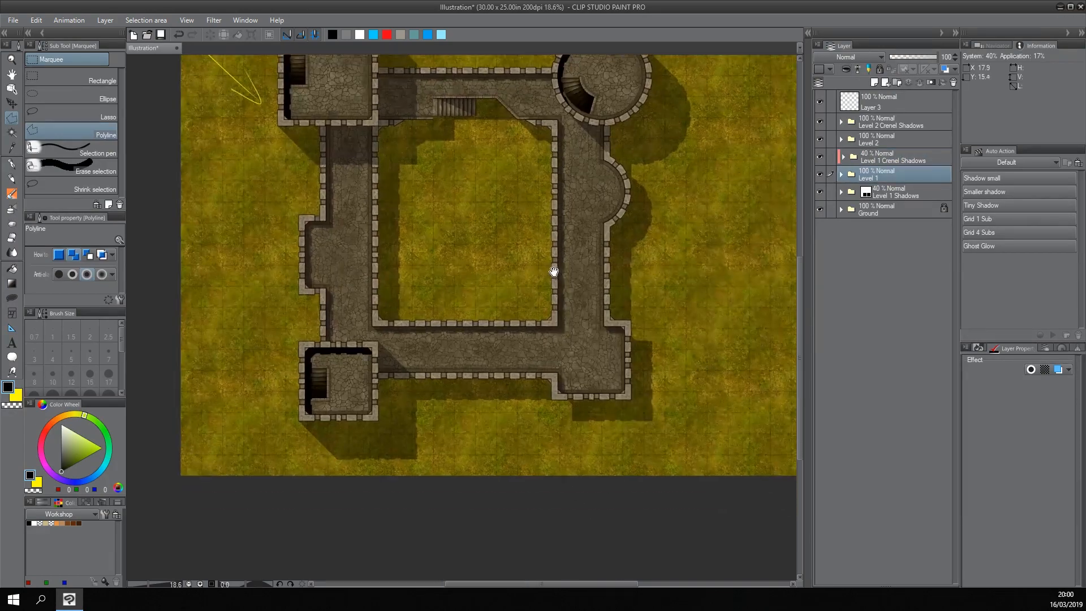
{"action": "scroll", "coordinate": [696, 232], "scroll_direction": "up", "scroll_amount": 2}
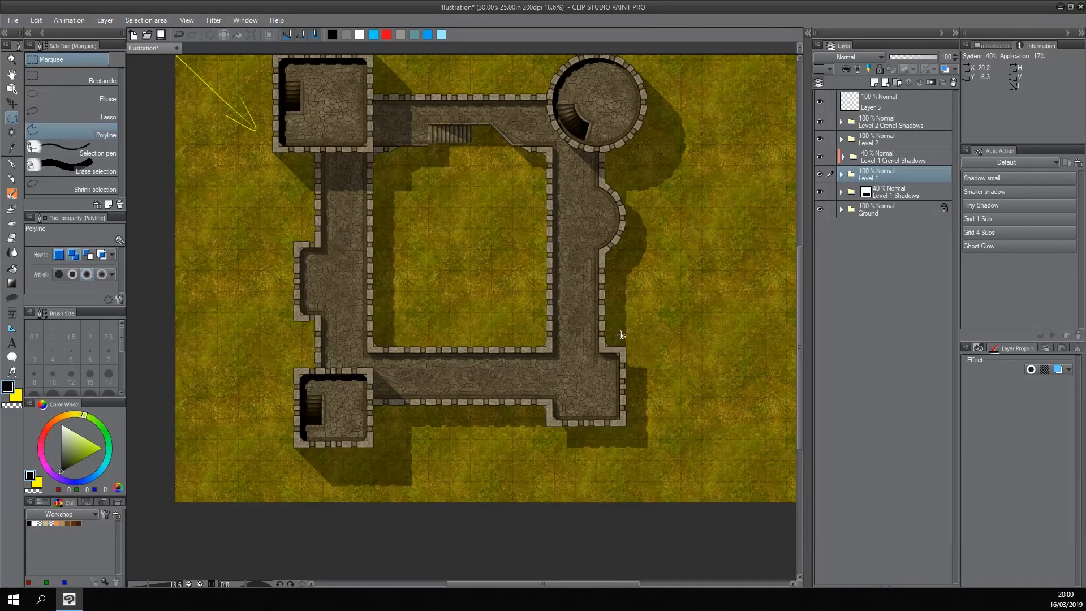
{"action": "scroll", "coordinate": [566, 339], "scroll_direction": "down", "scroll_amount": 4}
{"action": "scroll", "coordinate": [577, 331], "scroll_direction": "up", "scroll_amount": 3}
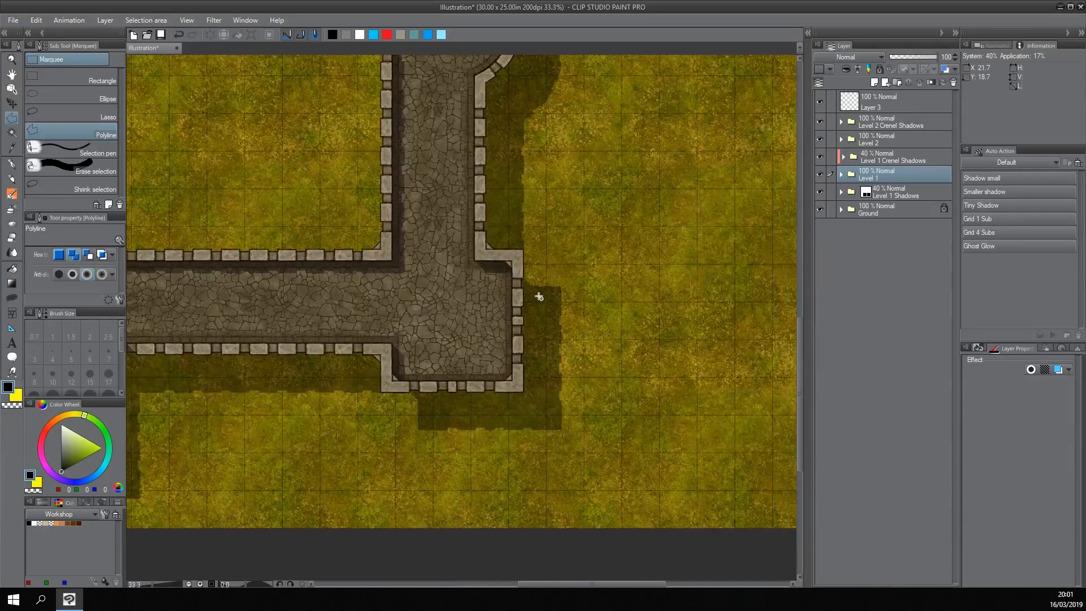
{"action": "left_click", "coordinate": [895, 193]}
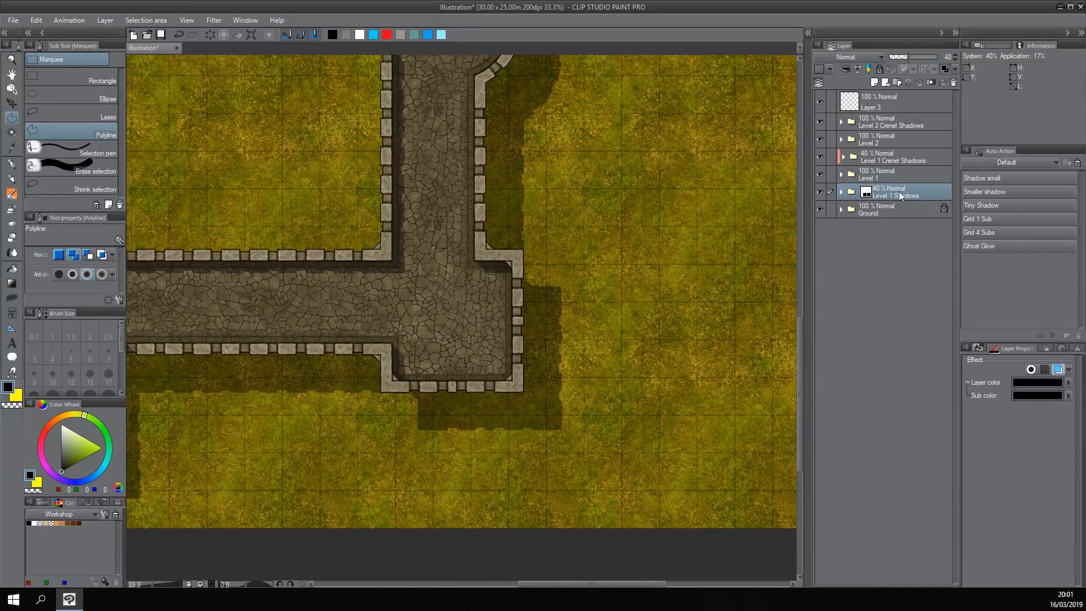
{"action": "left_click", "coordinate": [841, 192]}
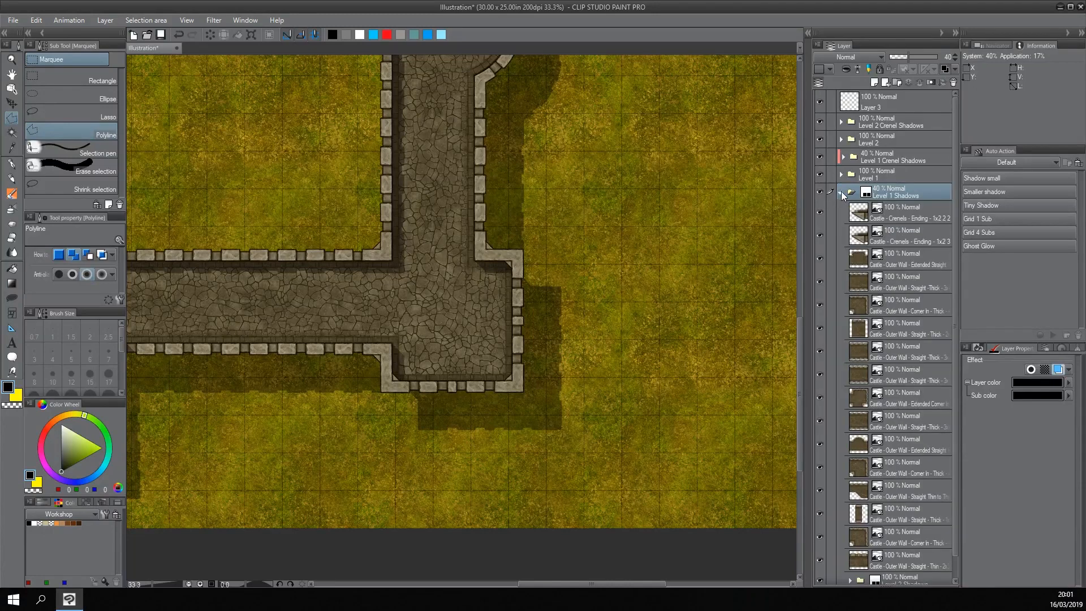
{"action": "left_click", "coordinate": [896, 208]}
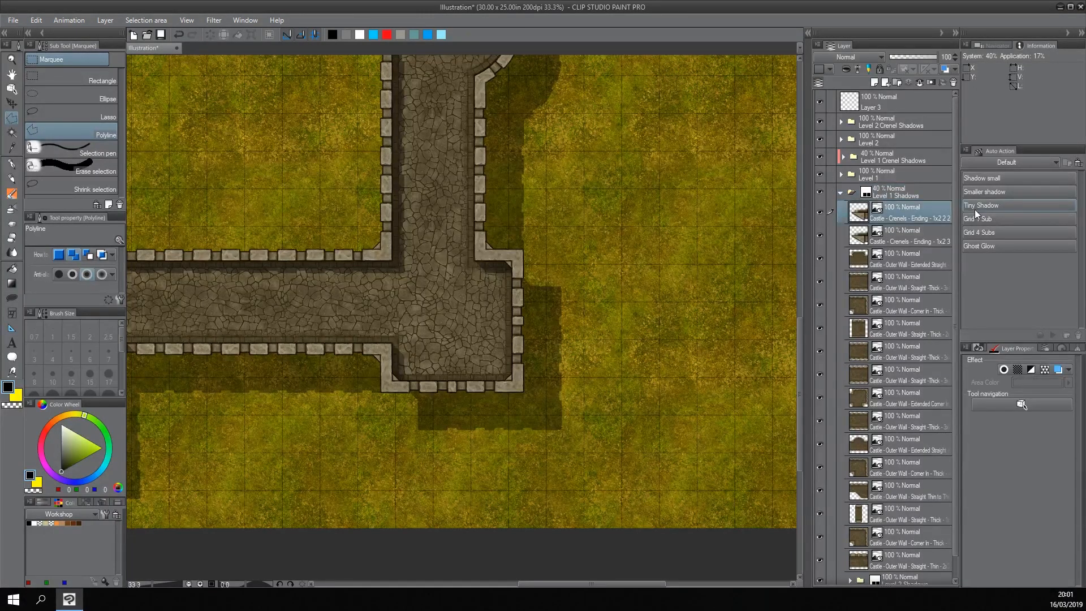
{"action": "left_click", "coordinate": [876, 82]}
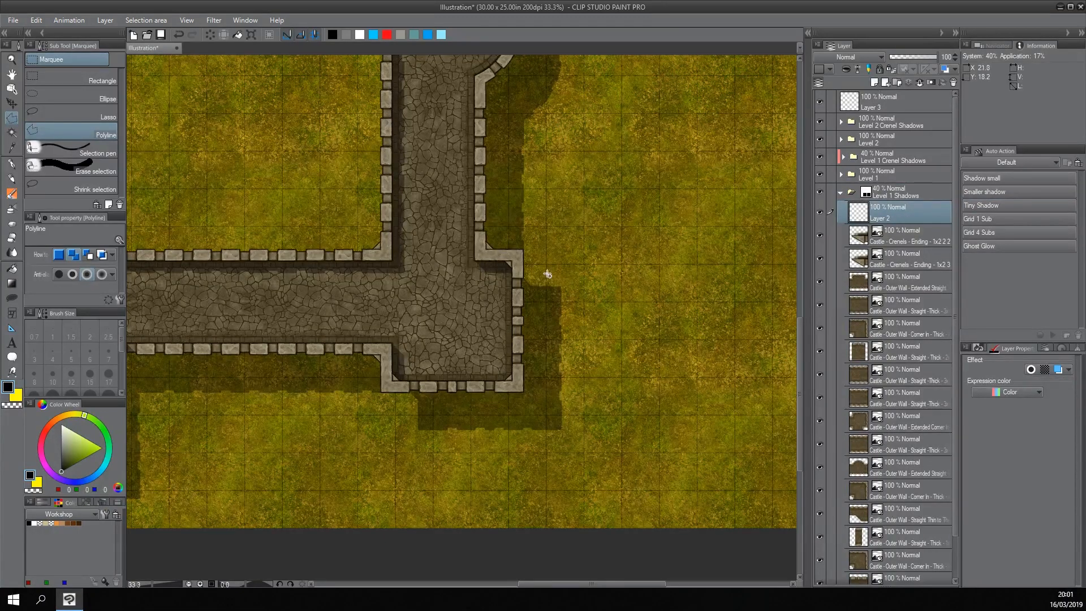
Join the lower-right bastion's top-right corner to its shadow's top-right corner with a black-filled polygonal selection, then deselect.
{"action": "scroll", "coordinate": [545, 273], "scroll_direction": "up", "scroll_amount": 1}
{"action": "scroll", "coordinate": [542, 274], "scroll_direction": "up", "scroll_amount": 1}
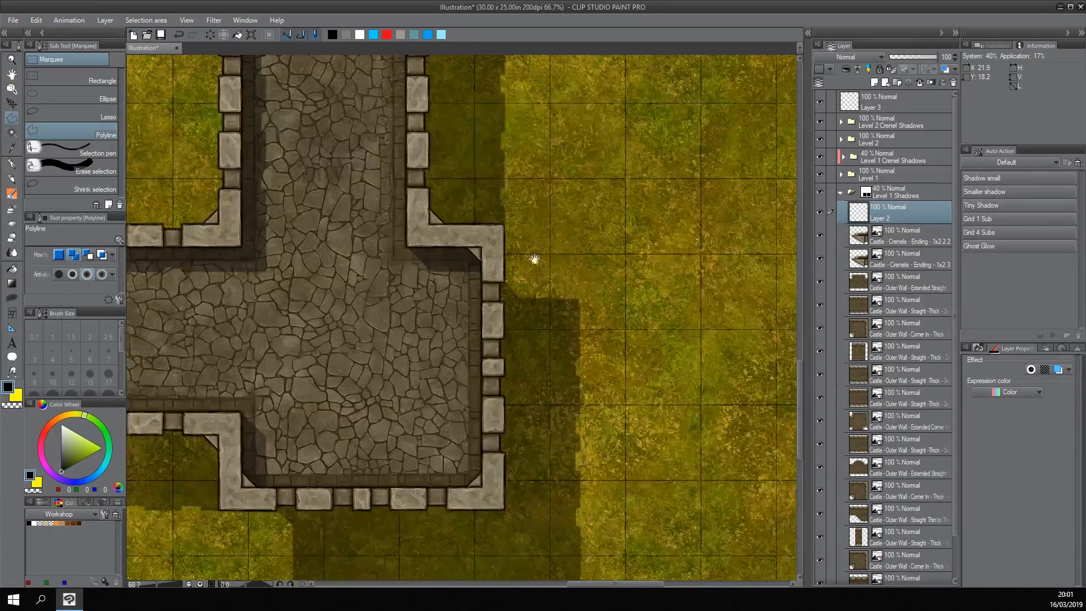
{"action": "left_click", "coordinate": [503, 227]}
{"action": "left_click", "coordinate": [578, 301]}
{"action": "left_click", "coordinate": [516, 370]}
{"action": "left_click", "coordinate": [451, 351]}
{"action": "left_click", "coordinate": [484, 257]}
{"action": "left_click", "coordinate": [502, 228]}
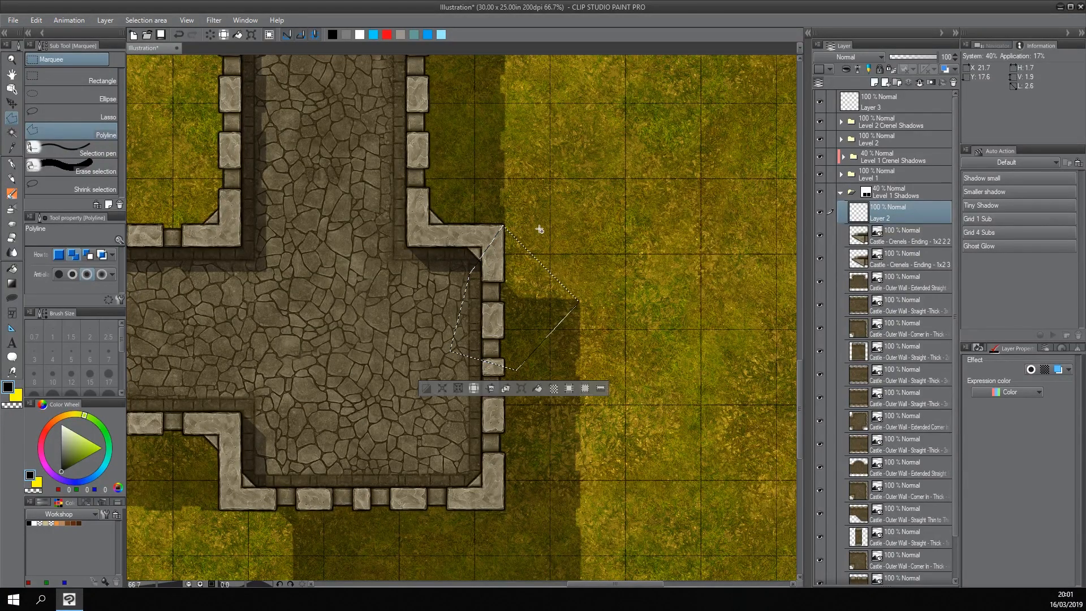
{"action": "left_click", "coordinate": [537, 385]}
{"action": "key", "text": "ctrl+d"}
Join the lower-right bastion's bottom-left corner to its shadow's bottom-left corner with a black-filled polygonal selection, then deselect.
{"action": "left_click_drag", "start_coordinate": [374, 396], "coordinate": [515, 188]}
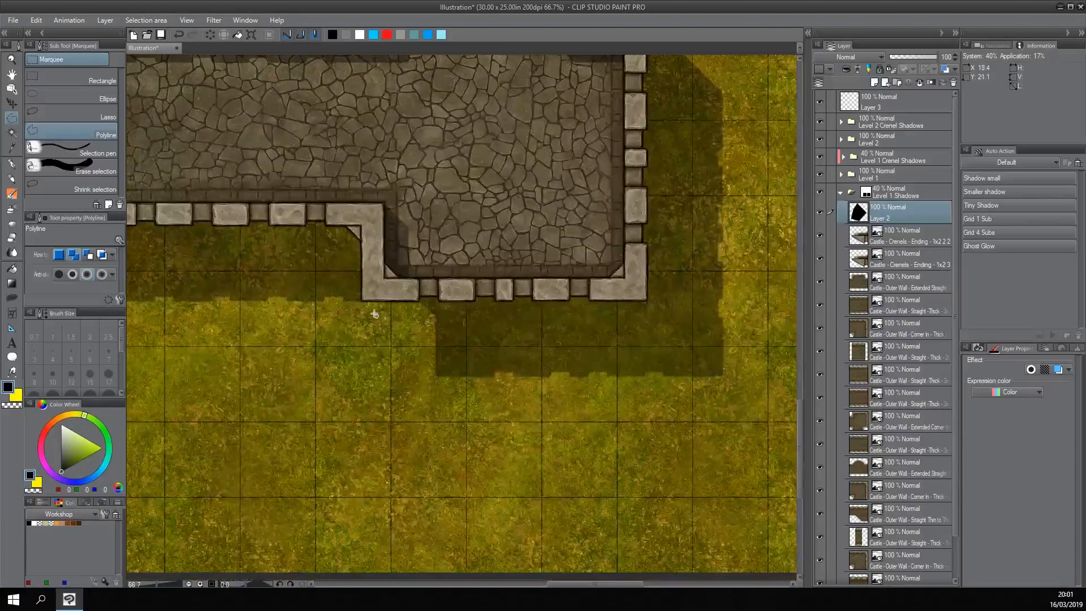
{"action": "left_click", "coordinate": [361, 302]}
{"action": "left_click", "coordinate": [436, 375]}
{"action": "left_click", "coordinate": [501, 300]}
{"action": "left_click", "coordinate": [484, 249]}
{"action": "left_click", "coordinate": [410, 258]}
{"action": "left_click", "coordinate": [366, 295]}
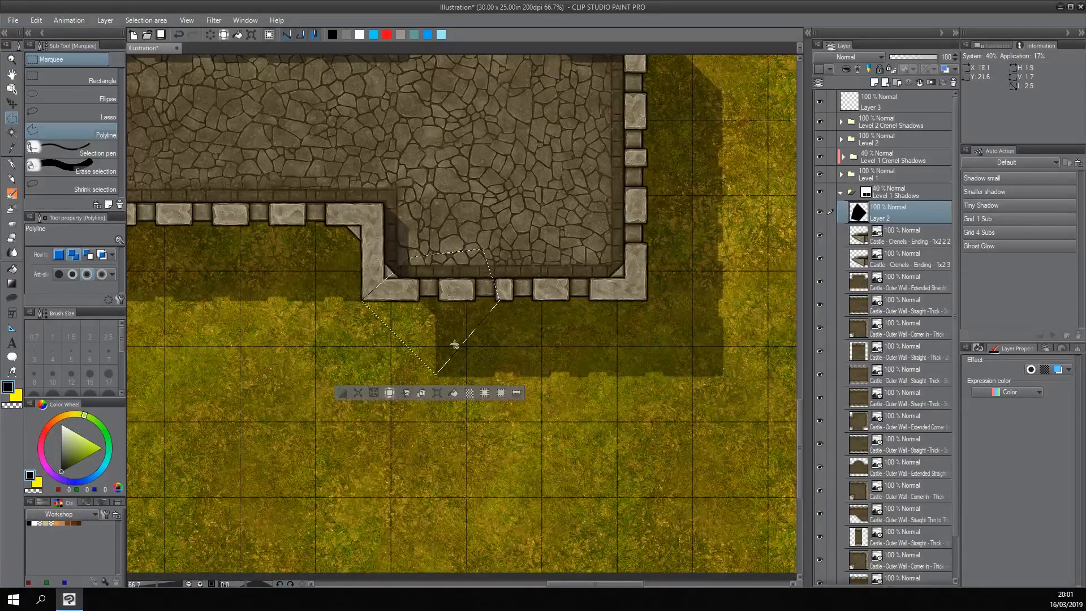
{"action": "left_click", "coordinate": [453, 394]}
{"action": "key", "text": "ctrl+d"}
Fill a black polygonal selection running diagonally from the west wall bastion's bottom-left corner down to the wall, then deselect.
{"action": "scroll", "coordinate": [380, 334], "scroll_direction": "down", "scroll_amount": 3}
{"action": "left_click_drag", "start_coordinate": [379, 335], "coordinate": [617, 292]}
{"action": "left_click_drag", "start_coordinate": [479, 185], "coordinate": [610, 341]}
{"action": "scroll", "coordinate": [402, 278], "scroll_direction": "up", "scroll_amount": 3}
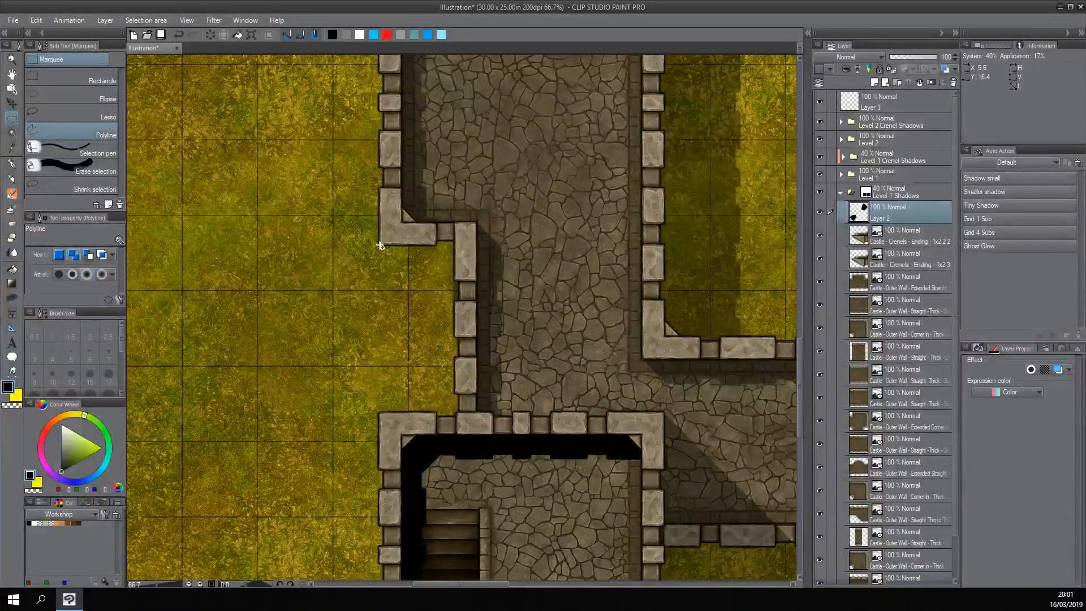
{"action": "left_click", "coordinate": [380, 246]}
{"action": "left_click", "coordinate": [474, 335]}
{"action": "left_click", "coordinate": [534, 278]}
{"action": "left_click", "coordinate": [521, 200]}
{"action": "left_click", "coordinate": [482, 185]}
{"action": "left_click", "coordinate": [403, 211]}
{"action": "left_click", "coordinate": [380, 244]}
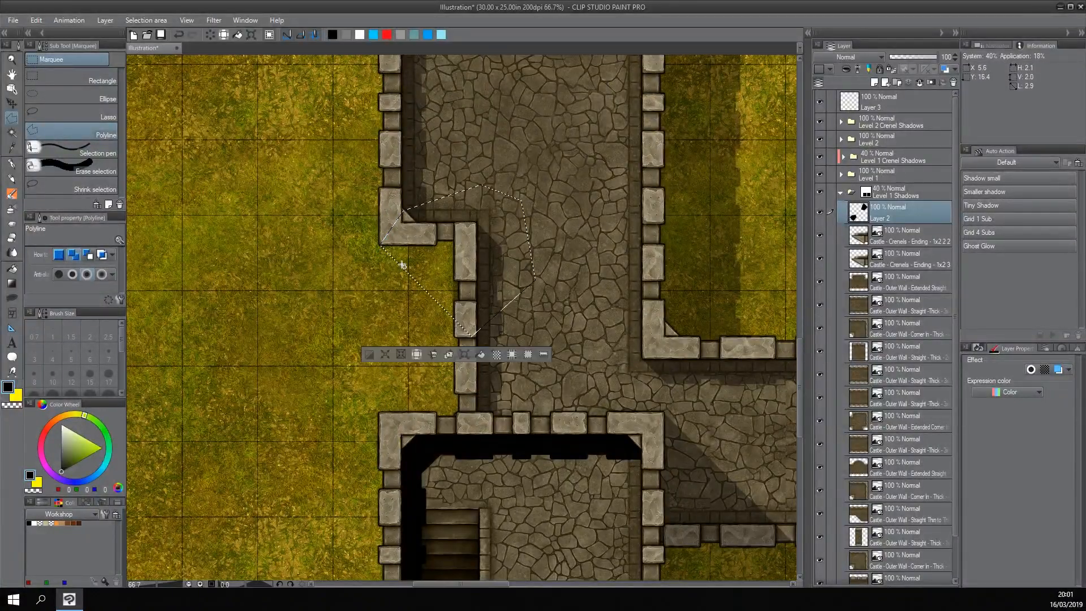
{"action": "left_click", "coordinate": [480, 355]}
{"action": "key", "text": "ctrl+d"}
Join the courtyard staircase's bottom-right corner to its shadow's bottom-right corner with a black-filled polygonal selection, then deselect.
{"action": "scroll", "coordinate": [499, 235], "scroll_direction": "down", "scroll_amount": 3}
{"action": "left_click_drag", "start_coordinate": [499, 236], "coordinate": [501, 304]}
{"action": "mouse_move", "coordinate": [525, 171]}
{"action": "left_mouse_down"}
{"action": "mouse_move", "coordinate": [491, 276]}
{"action": "mouse_move", "coordinate": [383, 309]}
{"action": "left_mouse_up"}
{"action": "left_click_drag", "start_coordinate": [567, 261], "coordinate": [478, 274]}
{"action": "left_click_drag", "start_coordinate": [671, 252], "coordinate": [567, 209]}
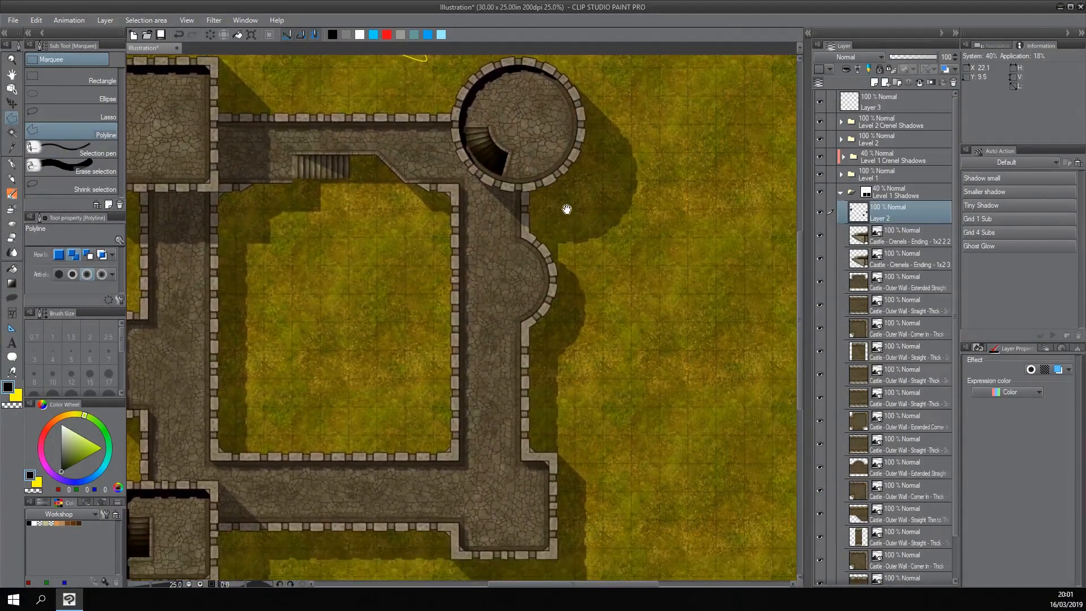
{"action": "left_click_drag", "start_coordinate": [536, 292], "coordinate": [626, 104]}
{"action": "mouse_move", "coordinate": [549, 82]}
{"action": "left_mouse_down"}
{"action": "mouse_move", "coordinate": [601, 199]}
{"action": "mouse_move", "coordinate": [575, 240]}
{"action": "left_mouse_up"}
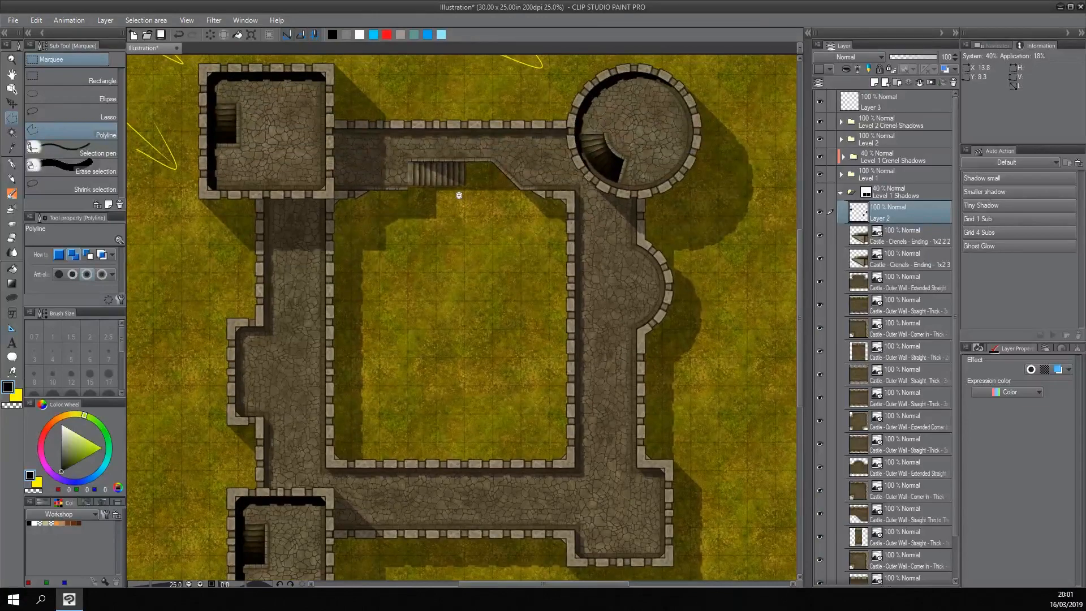
{"action": "scroll", "coordinate": [459, 196], "scroll_direction": "up", "scroll_amount": 1}
{"action": "scroll", "coordinate": [443, 155], "scroll_direction": "up", "scroll_amount": 1}
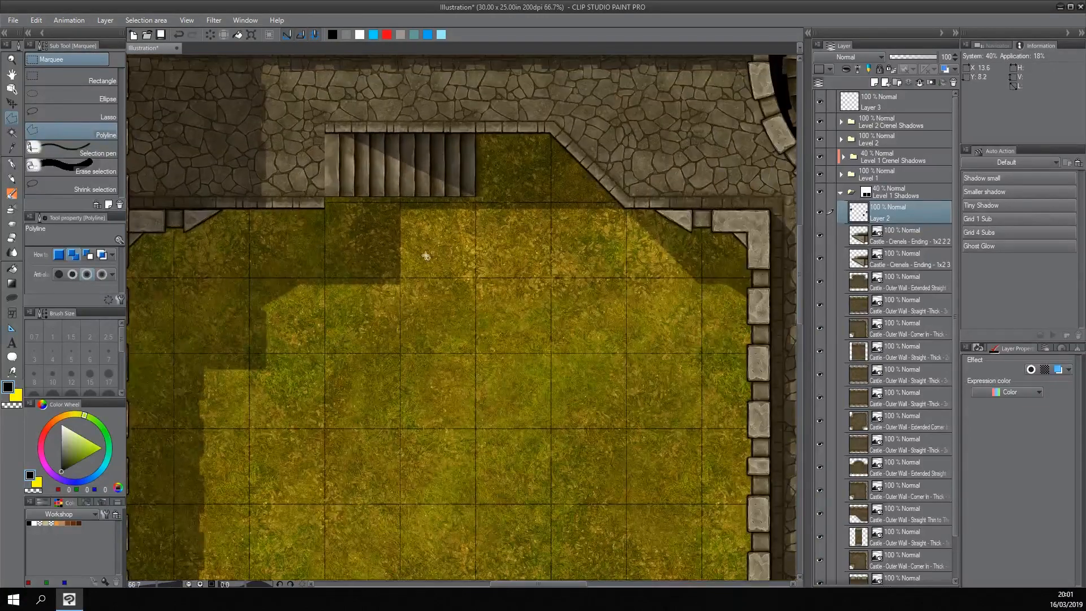
{"action": "left_click", "coordinate": [401, 285]}
{"action": "left_click", "coordinate": [478, 210]}
{"action": "left_click", "coordinate": [410, 180]}
{"action": "left_click", "coordinate": [366, 247]}
{"action": "left_click", "coordinate": [400, 284]}
{"action": "left_click", "coordinate": [445, 302]}
{"action": "key", "text": "ctrl+d"}
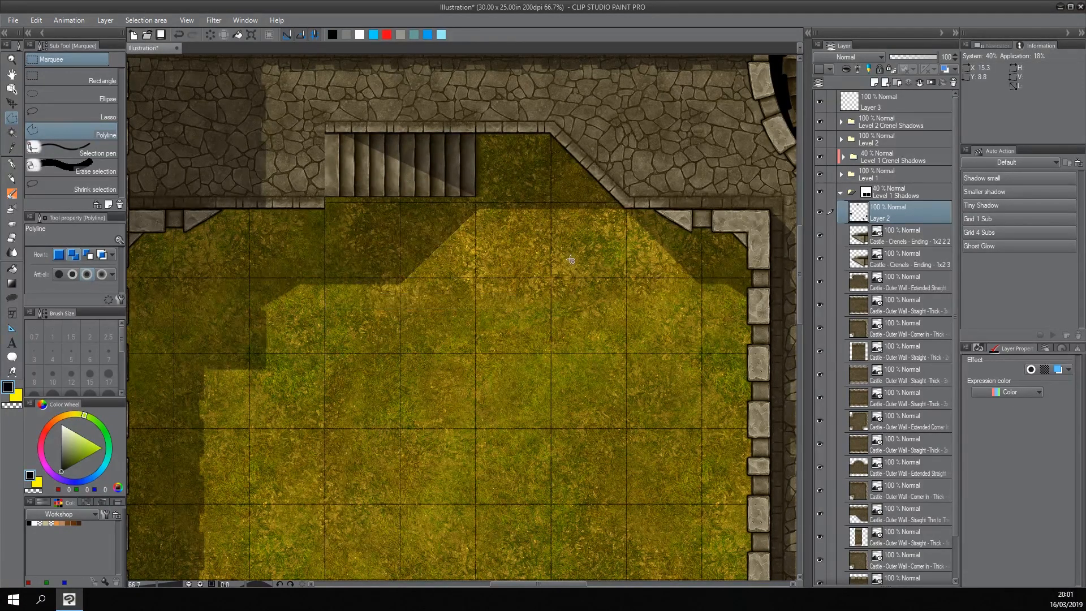
Set the Level 2 Crenel Shadows folder's opacity to 40%.
{"action": "scroll", "coordinate": [571, 259], "scroll_direction": "down", "scroll_amount": 5}
{"action": "left_click_drag", "start_coordinate": [497, 274], "coordinate": [473, 180]}
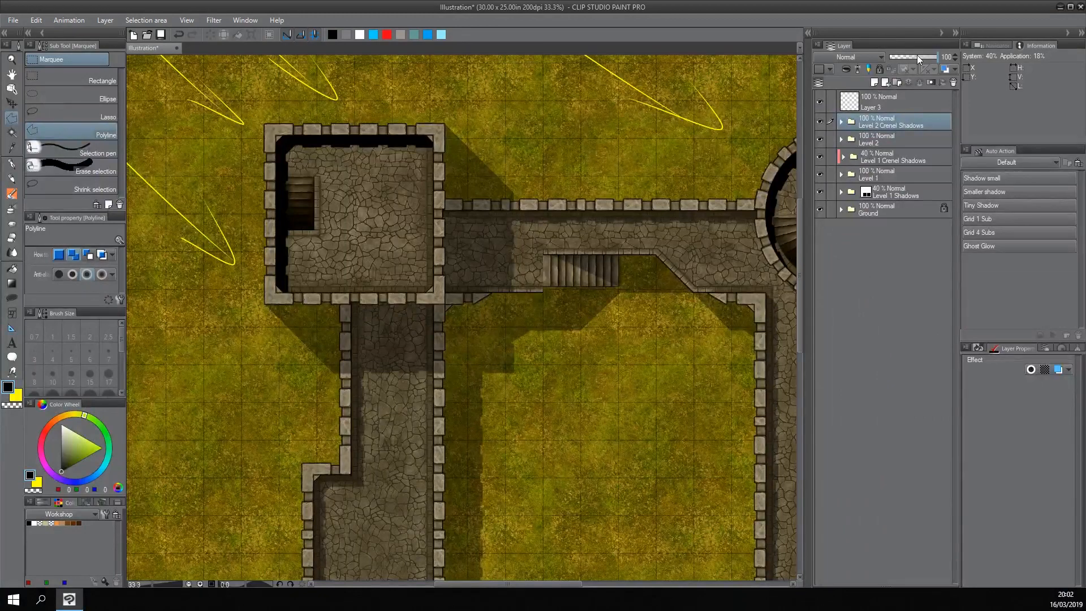
{"action": "left_click_drag", "start_coordinate": [915, 55], "coordinate": [913, 56]}
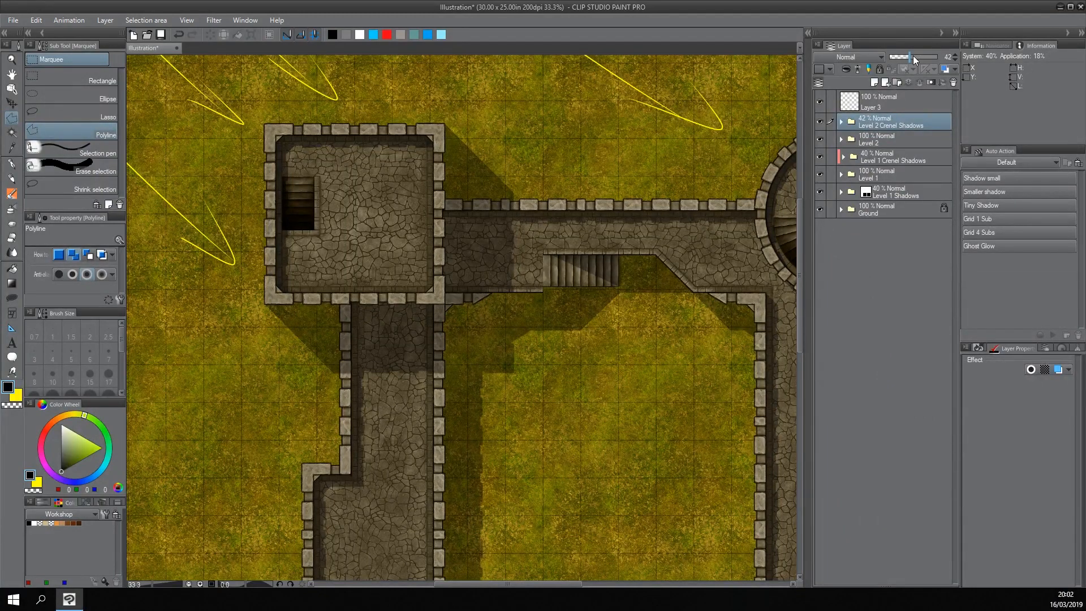
{"action": "scroll", "coordinate": [294, 149], "scroll_direction": "up", "scroll_amount": 2}
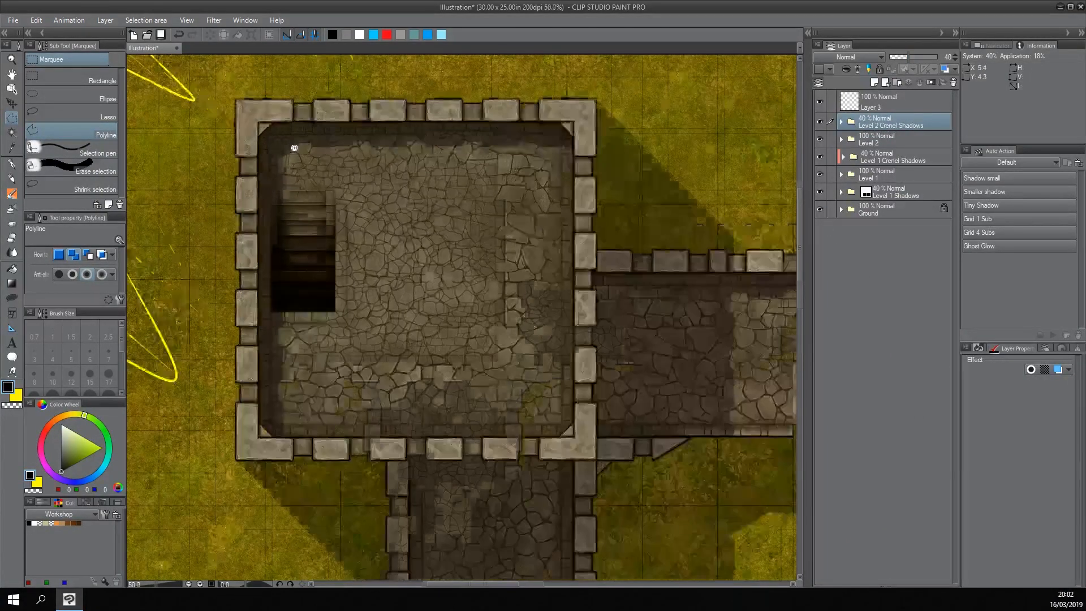
Examine the shadows across the whole castle map, from the square towers to the round tower and east wall.
{"action": "scroll", "coordinate": [365, 160], "scroll_direction": "down", "scroll_amount": 3}
{"action": "scroll", "coordinate": [365, 159], "scroll_direction": "down", "scroll_amount": 1}
{"action": "scroll", "coordinate": [507, 179], "scroll_direction": "down", "scroll_amount": 2}
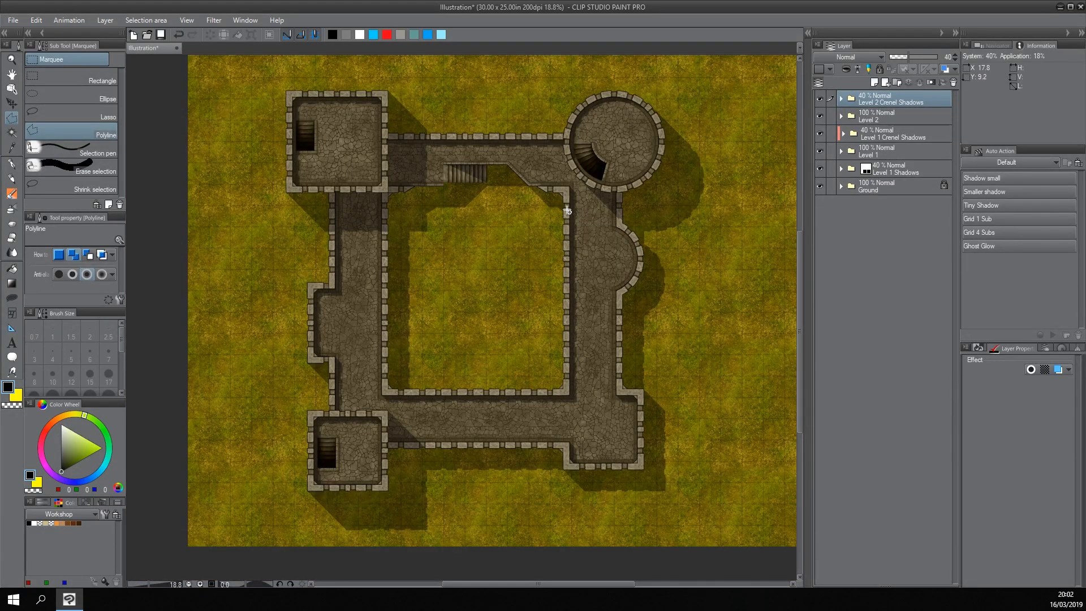
{"action": "scroll", "coordinate": [567, 210], "scroll_direction": "up", "scroll_amount": 2}
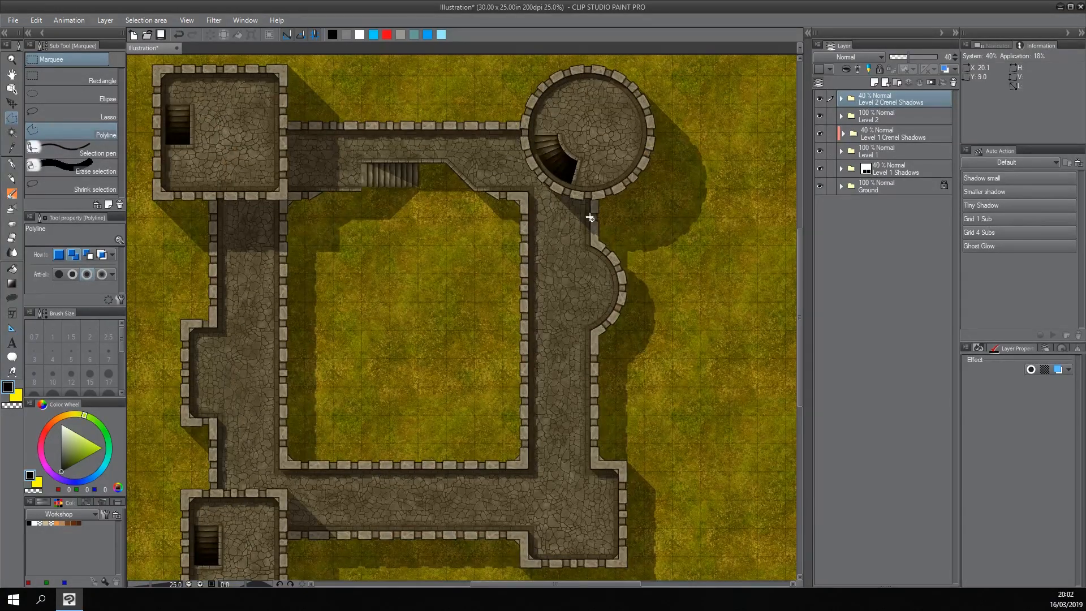
{"action": "scroll", "coordinate": [573, 191], "scroll_direction": "down", "scroll_amount": 2}
{"action": "scroll", "coordinate": [573, 192], "scroll_direction": "up", "scroll_amount": 2}
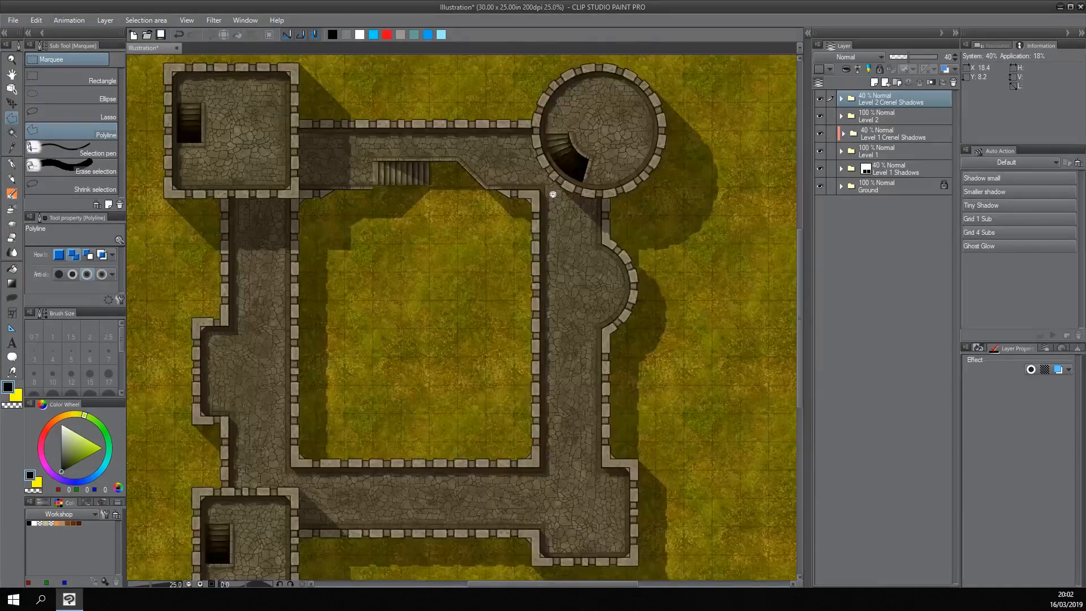
{"action": "left_click_drag", "start_coordinate": [543, 209], "coordinate": [570, 214]}
{"action": "scroll", "coordinate": [570, 214], "scroll_direction": "down", "scroll_amount": 1}
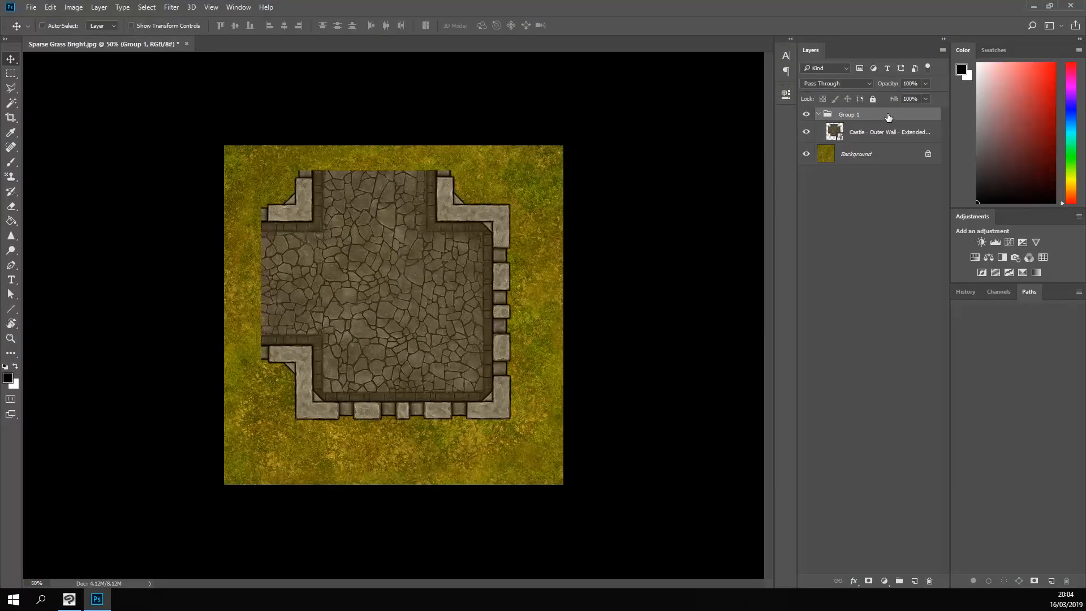
In Photoshop, add a Color Overlay effect to Group 1, then switch back to Clip Studio Paint.
{"action": "double_click", "coordinate": [891, 116]}
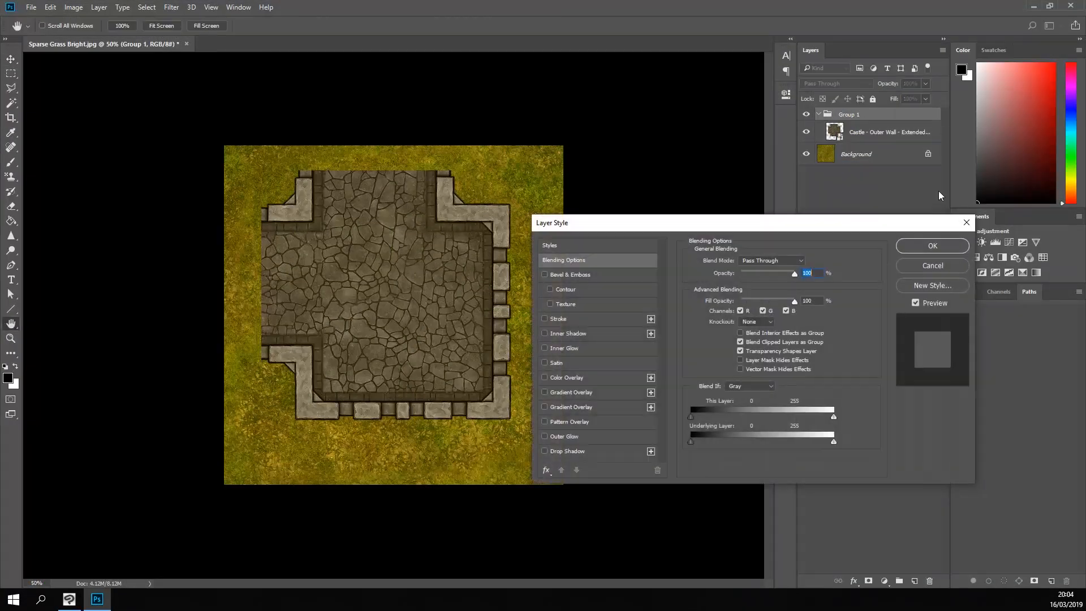
{"action": "left_click_drag", "start_coordinate": [813, 224], "coordinate": [573, 164]}
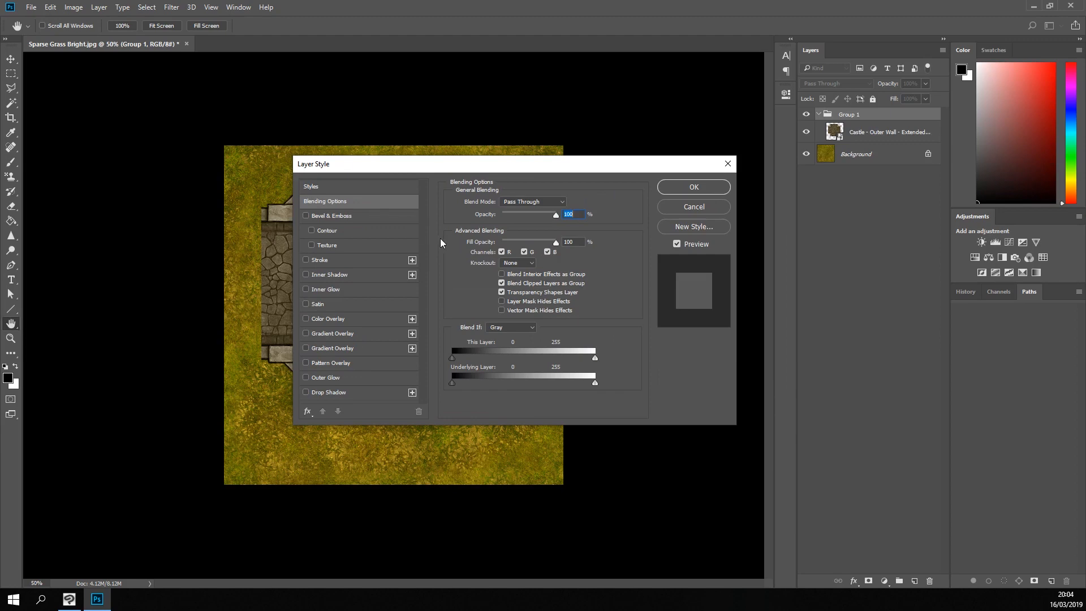
{"action": "left_click", "coordinate": [306, 319]}
{"action": "left_click", "coordinate": [329, 320]}
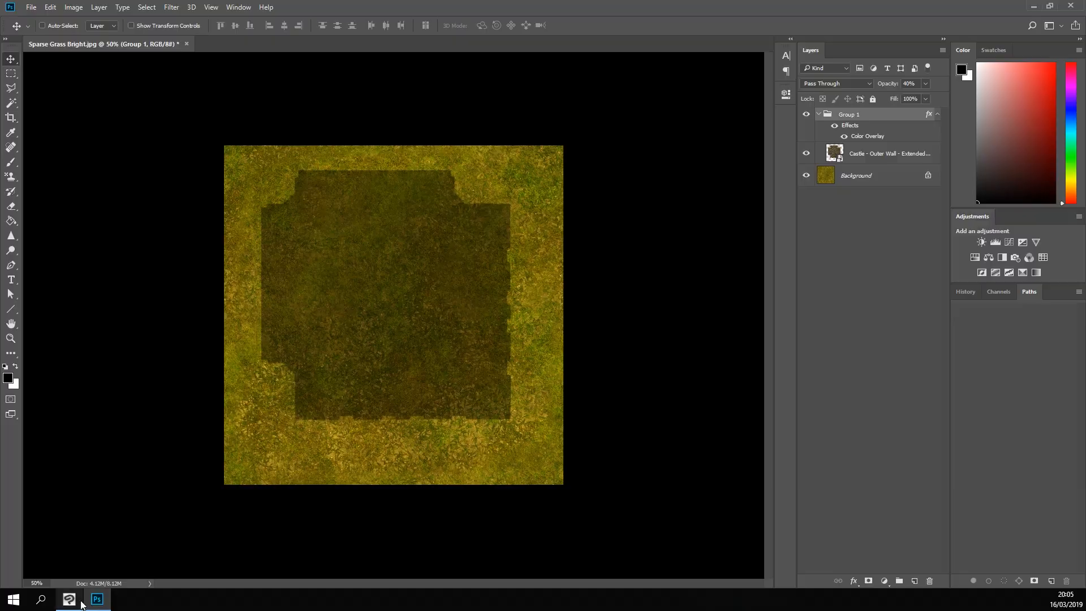
{"action": "left_click", "coordinate": [76, 600]}
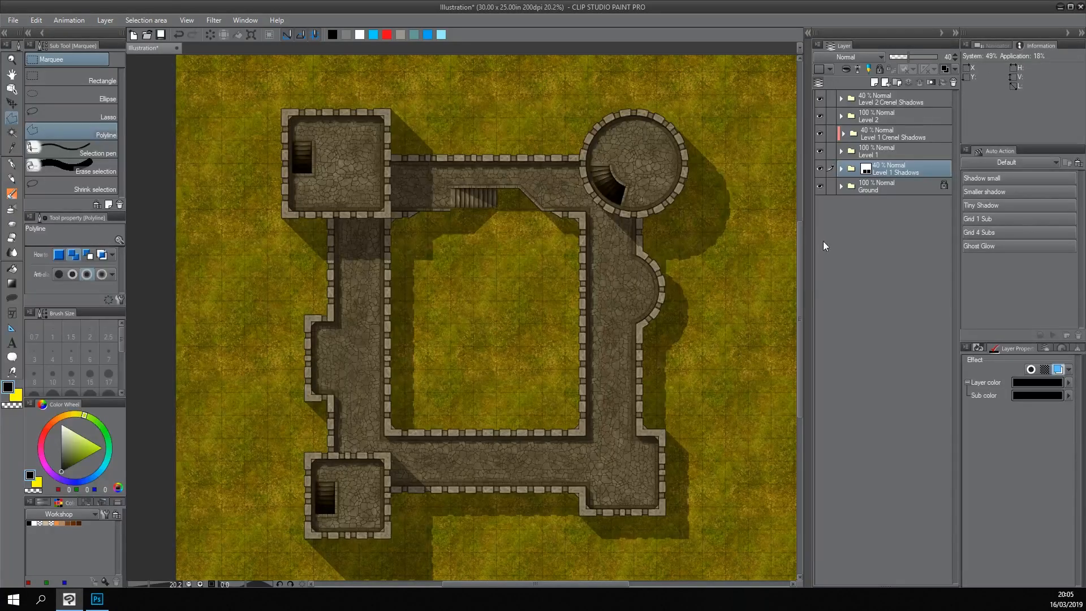
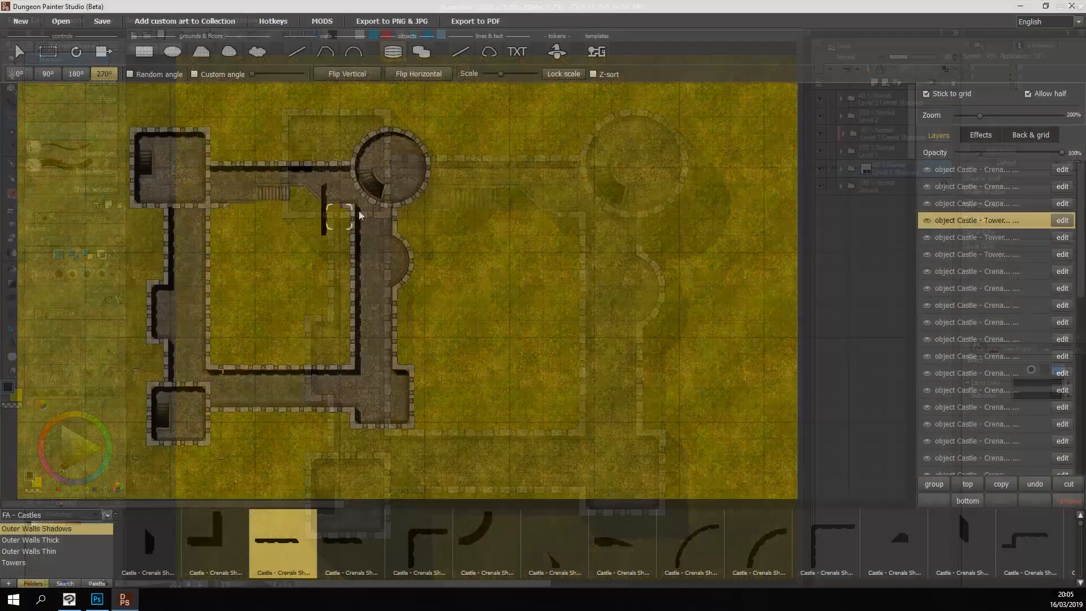
In Dungeon Painter Studio, hide the courtyard staircase object, Castle - Outer... 17.
{"action": "scroll", "coordinate": [286, 225], "scroll_direction": "up", "scroll_amount": 5}
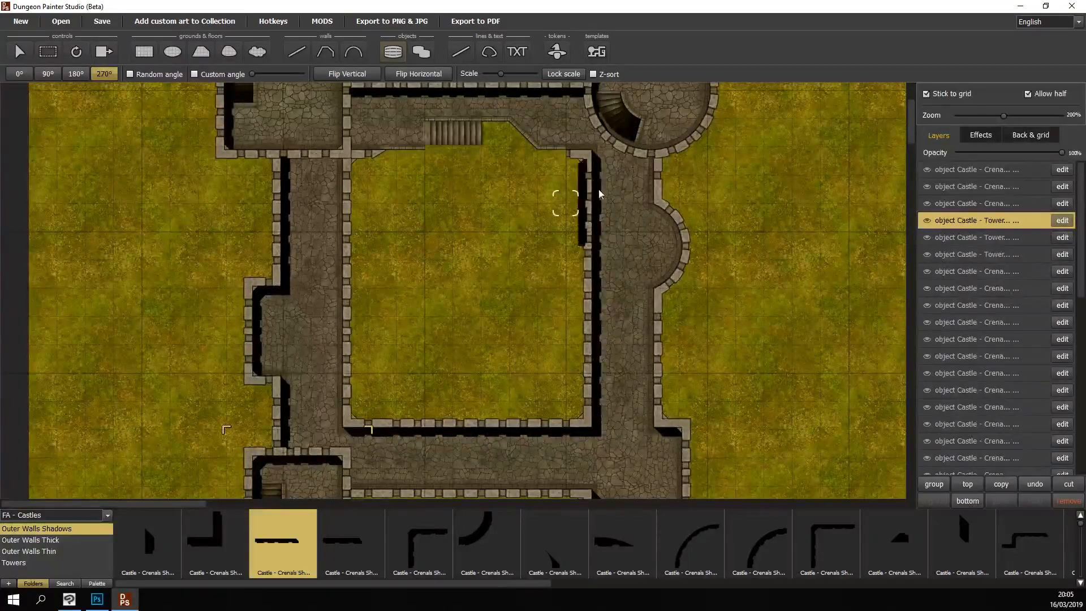
{"action": "left_click_drag", "start_coordinate": [1003, 115], "coordinate": [986, 118]}
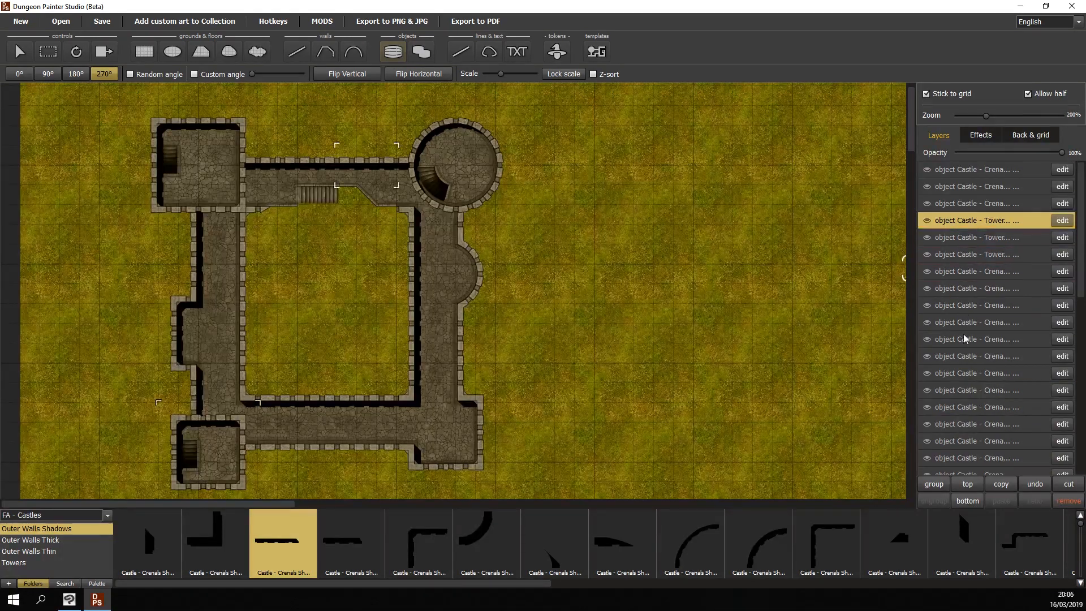
{"action": "scroll", "coordinate": [965, 338], "scroll_direction": "down", "scroll_amount": 10}
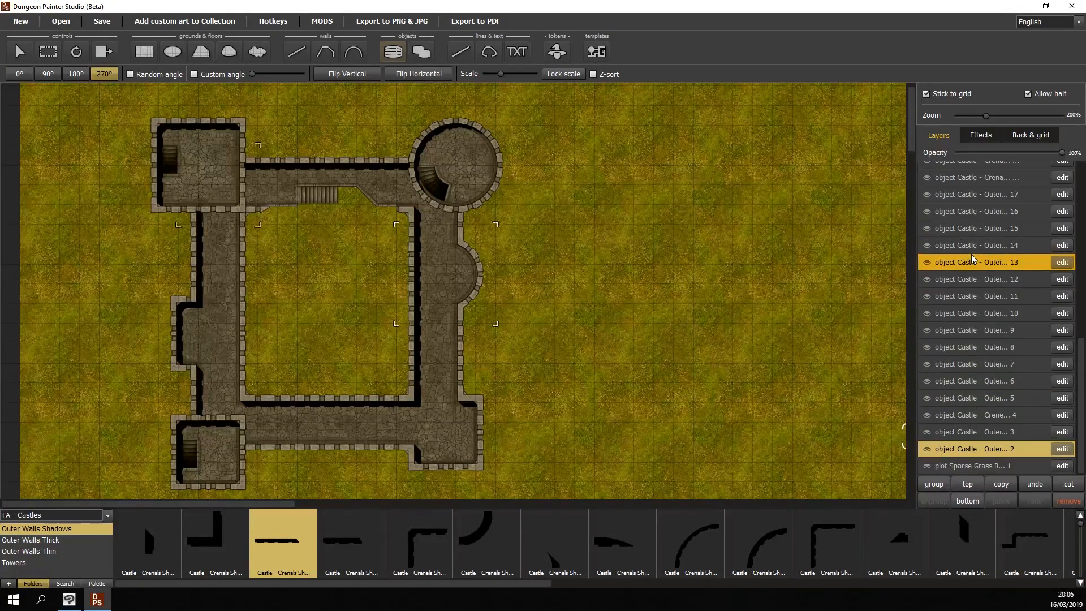
{"action": "scroll", "coordinate": [973, 258], "scroll_direction": "up", "scroll_amount": 5}
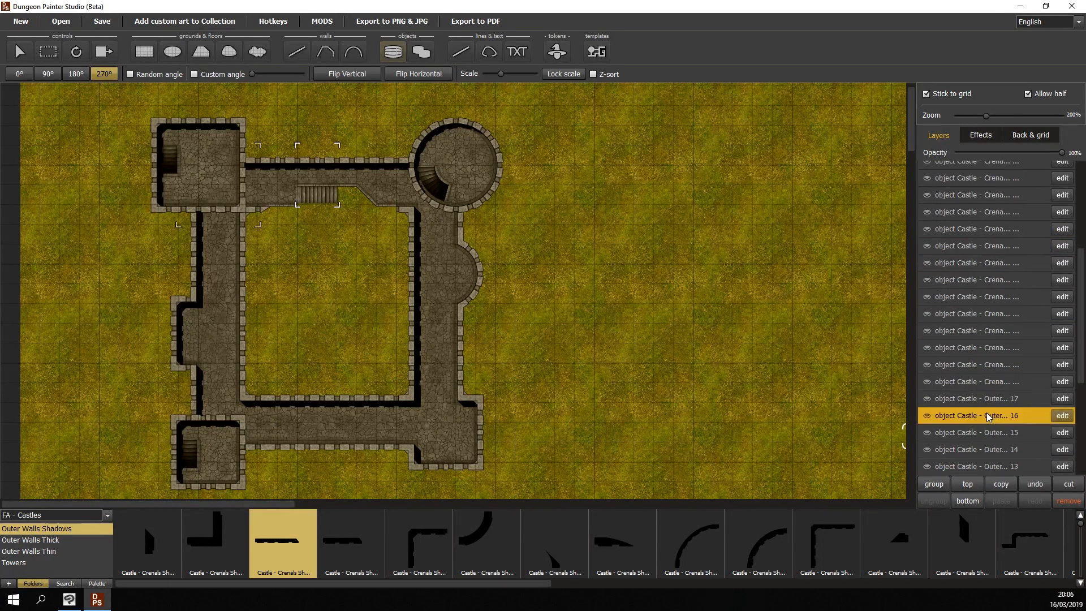
{"action": "scroll", "coordinate": [989, 416], "scroll_direction": "down", "scroll_amount": 3}
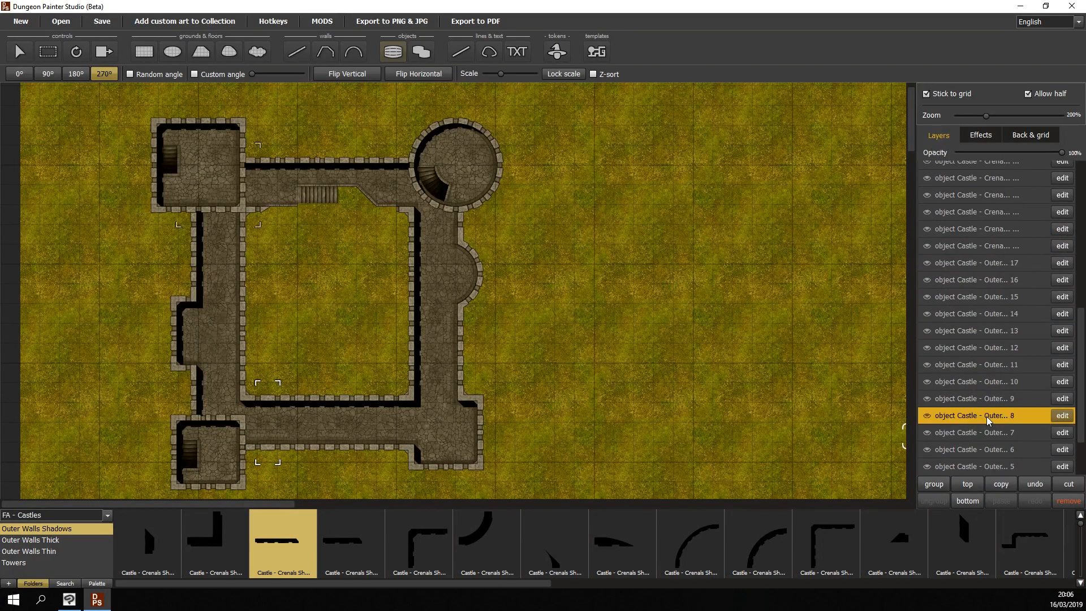
{"action": "left_click", "coordinate": [969, 266]}
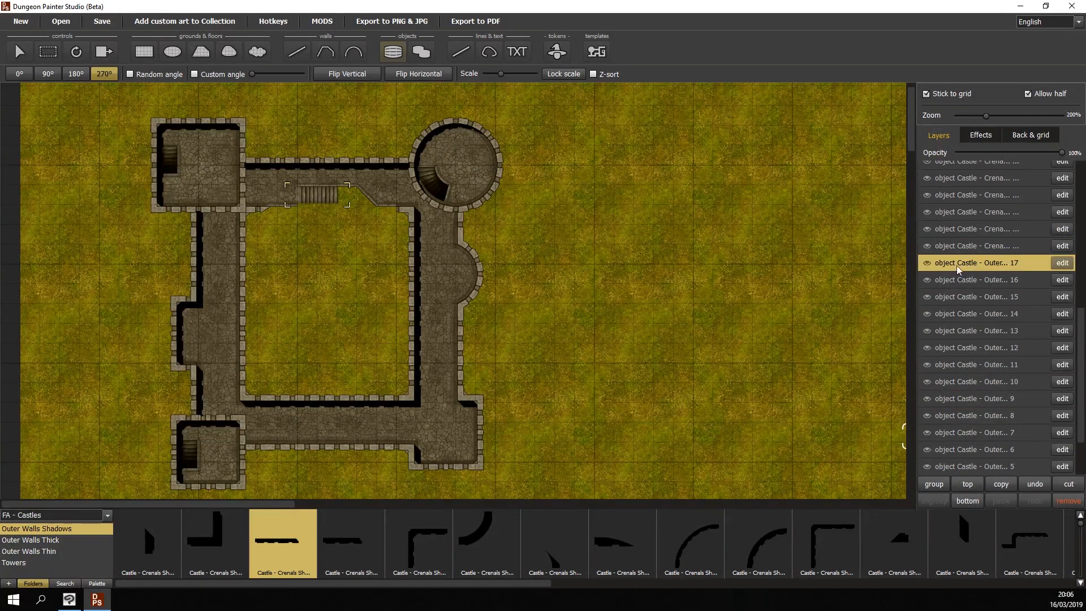
{"action": "left_click", "coordinate": [928, 263]}
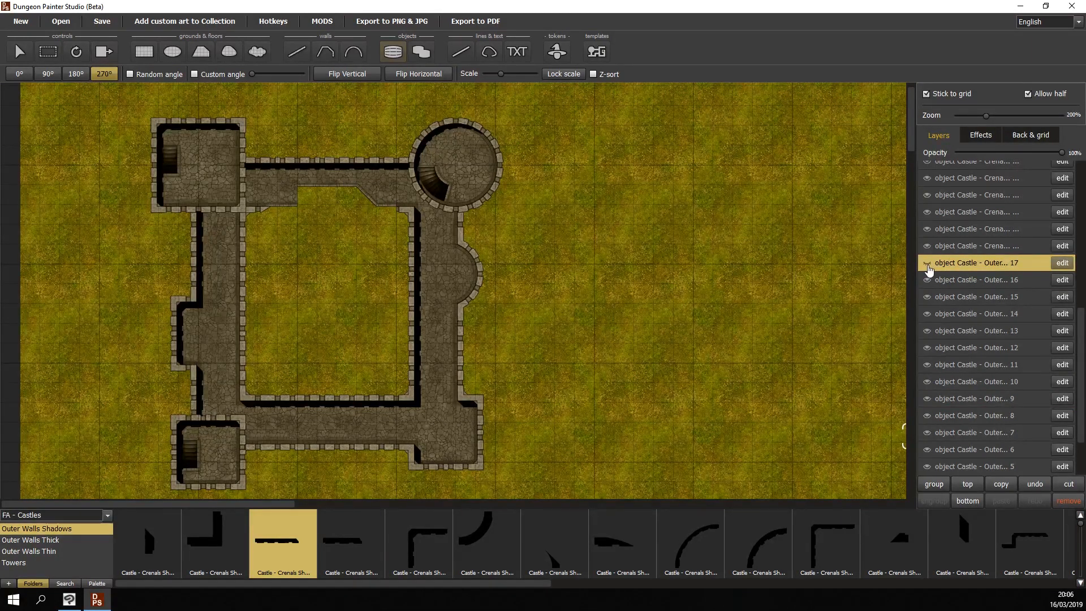
Group the castle objects numbered 2 through 16 and name the group Level 1.
{"action": "left_click", "coordinate": [956, 282]}
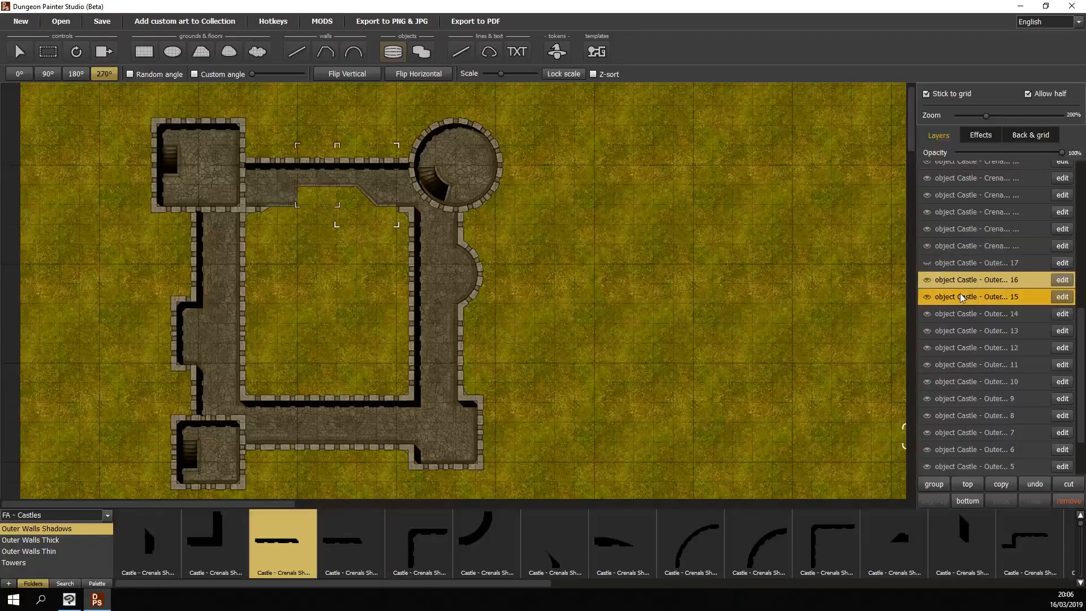
{"action": "scroll", "coordinate": [960, 297], "scroll_direction": "down", "scroll_amount": 2}
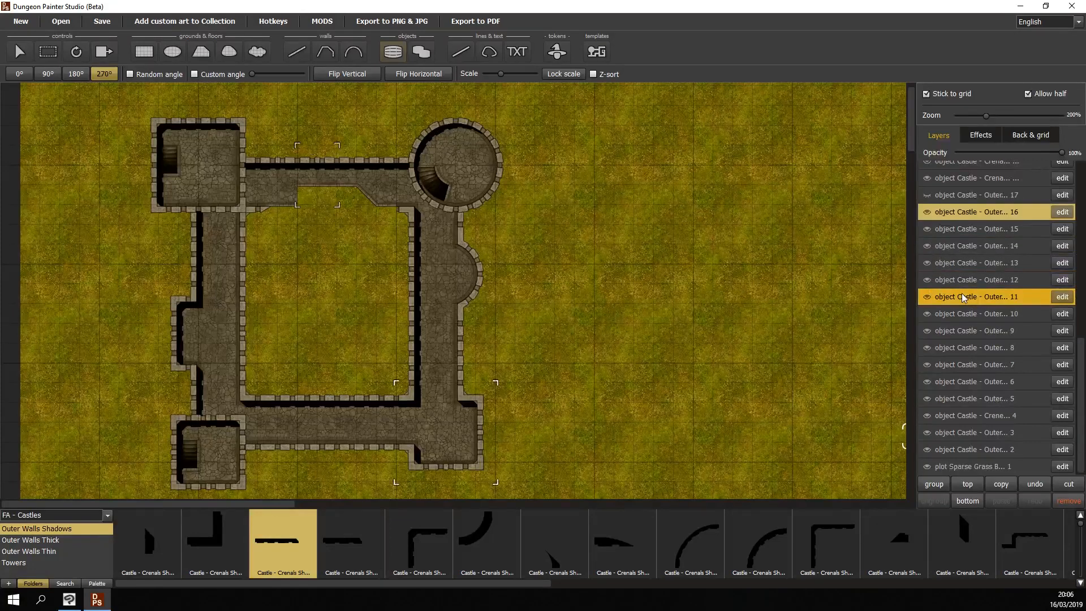
{"action": "left_click", "coordinate": [961, 450], "text": "shift"}
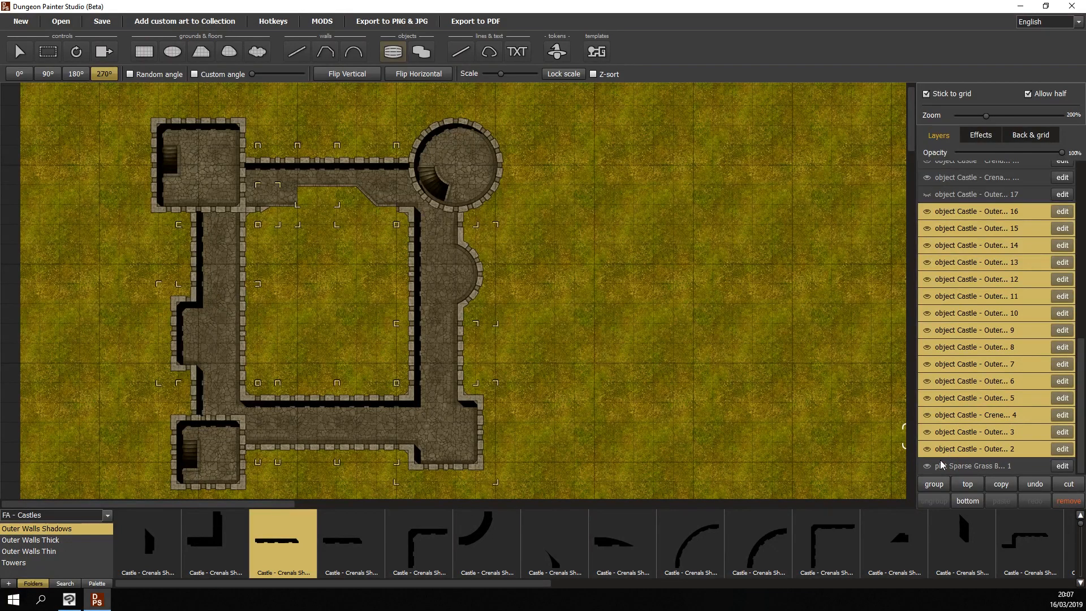
{"action": "left_click", "coordinate": [933, 485]}
{"action": "scroll", "coordinate": [964, 402], "scroll_direction": "down", "scroll_amount": 5}
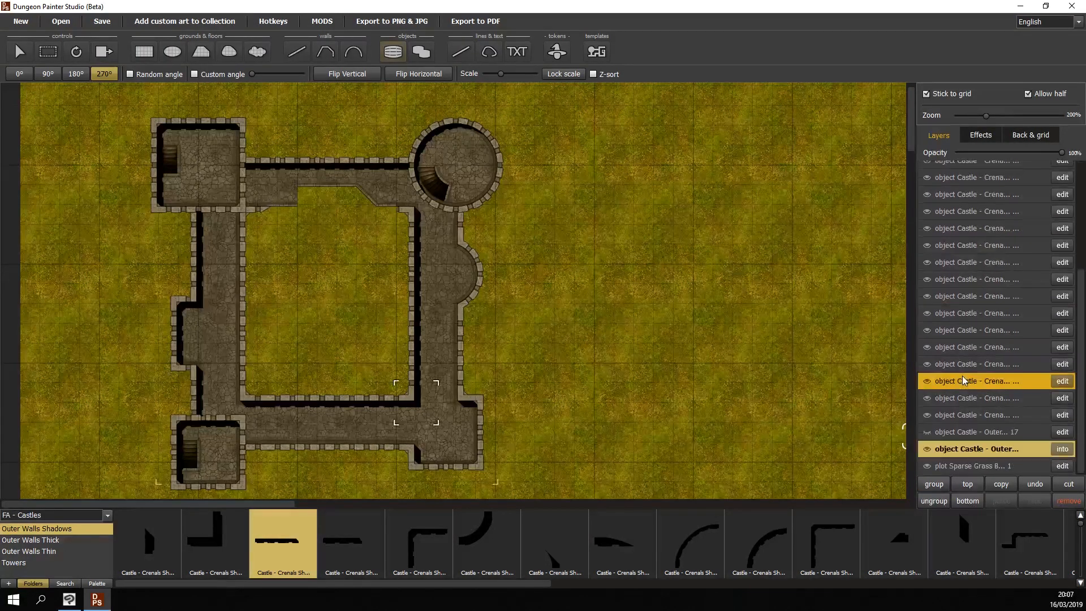
{"action": "double_click", "coordinate": [972, 449]}
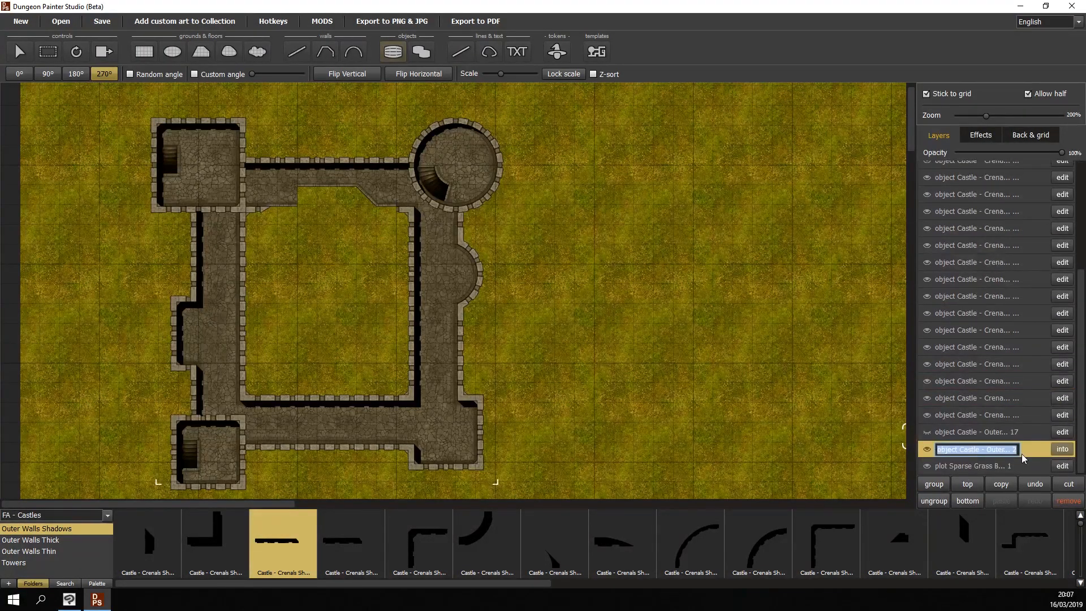
{"action": "type", "text": "Level 1"}
{"action": "key", "text": "Return"}
Group the Level 1 crenel shadow objects together with the hidden object Castle - Outer... 17.
{"action": "left_click", "coordinate": [990, 414]}
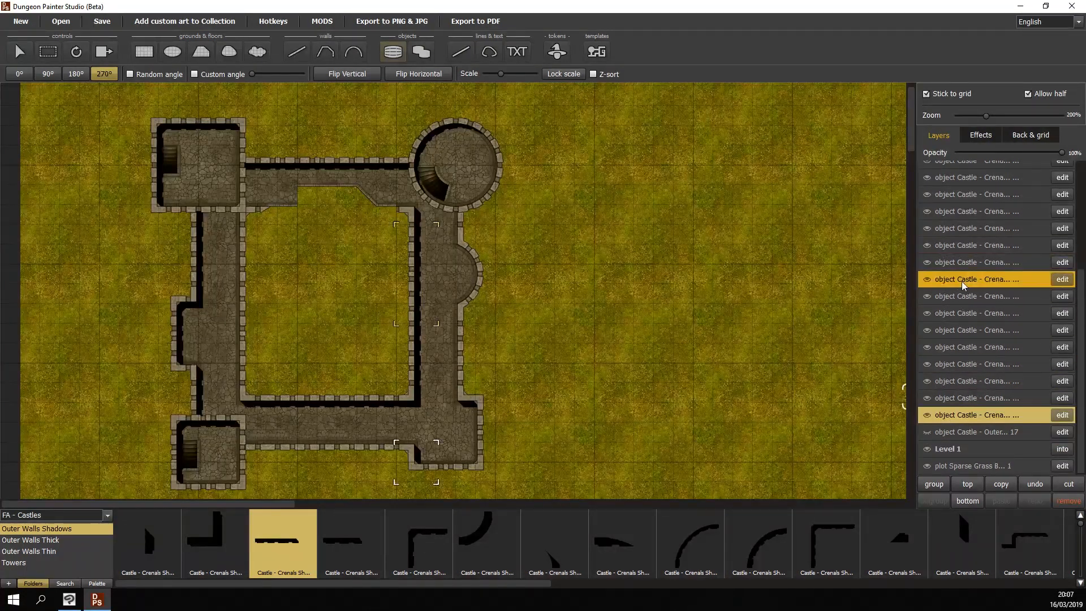
{"action": "scroll", "coordinate": [960, 277], "scroll_direction": "up", "scroll_amount": 4}
{"action": "left_click", "coordinate": [982, 240]}
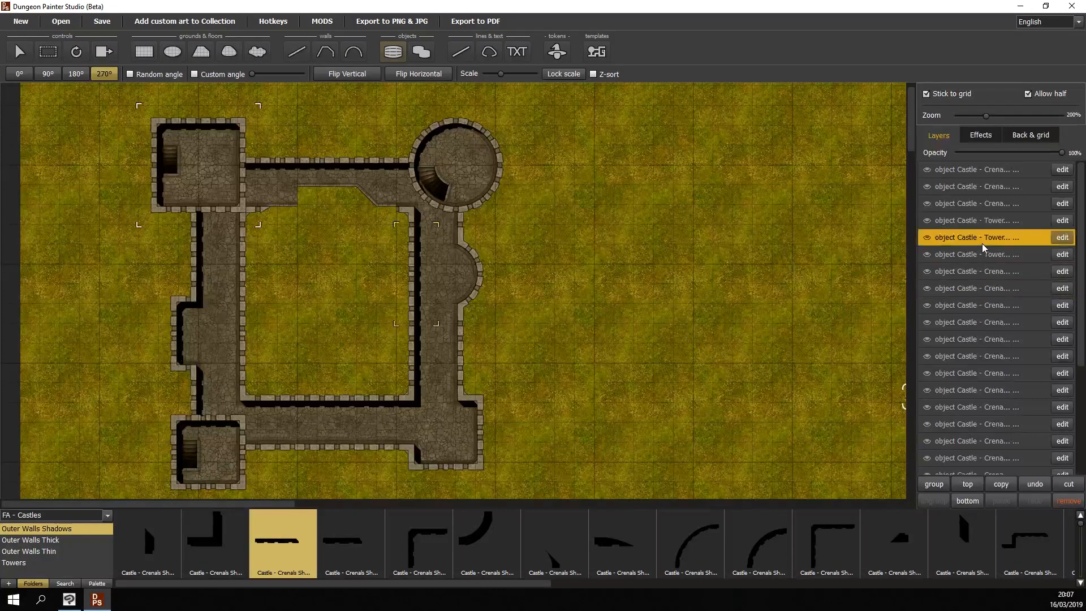
{"action": "left_click", "coordinate": [987, 270]}
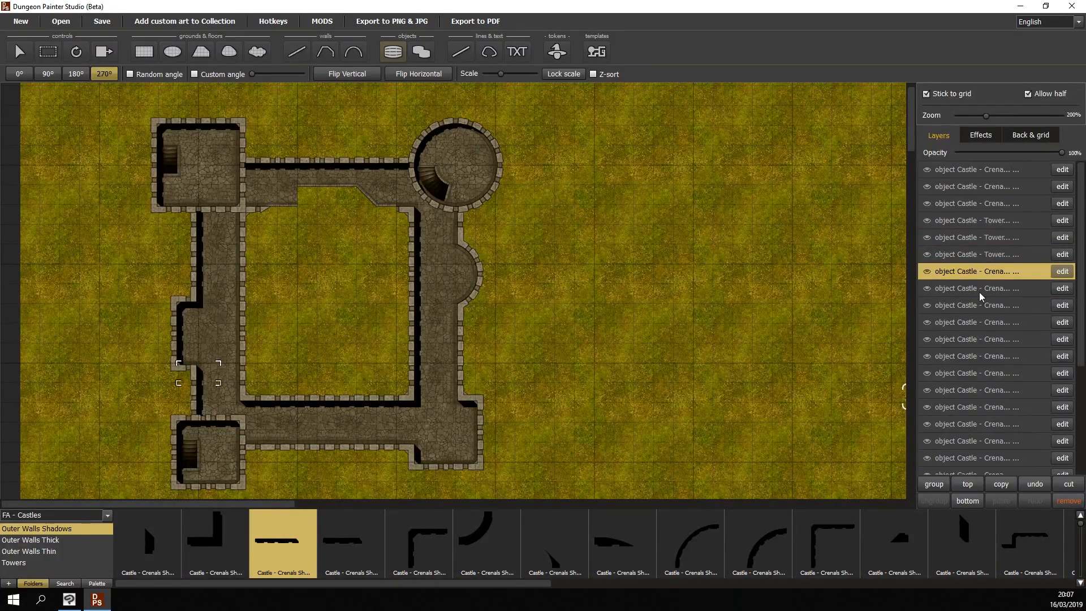
{"action": "scroll", "coordinate": [979, 293], "scroll_direction": "down", "scroll_amount": 3}
{"action": "scroll", "coordinate": [979, 293], "scroll_direction": "up", "scroll_amount": 3}
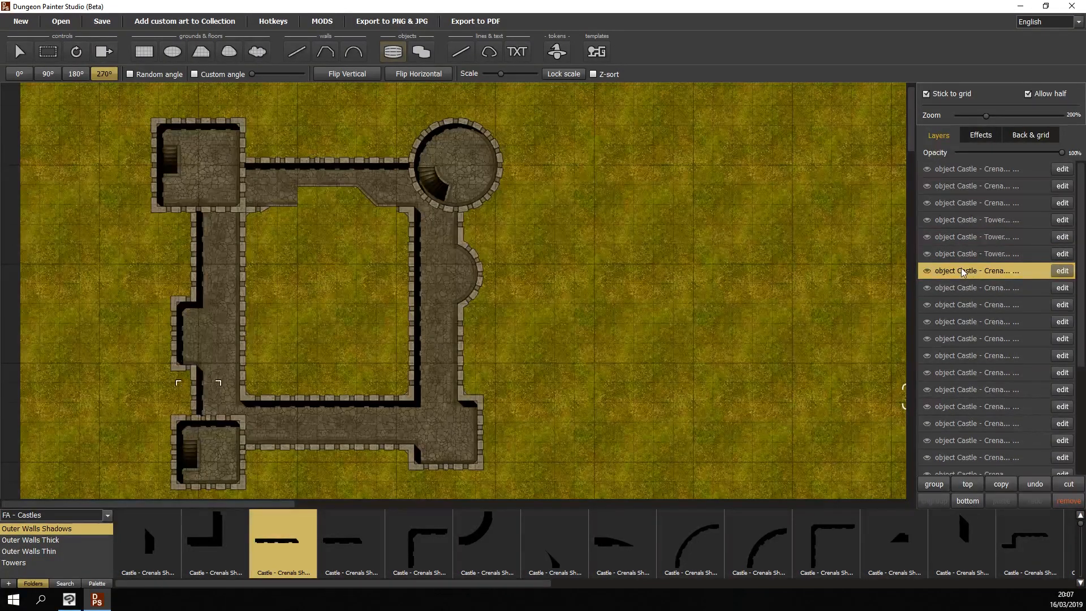
{"action": "scroll", "coordinate": [963, 269], "scroll_direction": "down", "scroll_amount": 3}
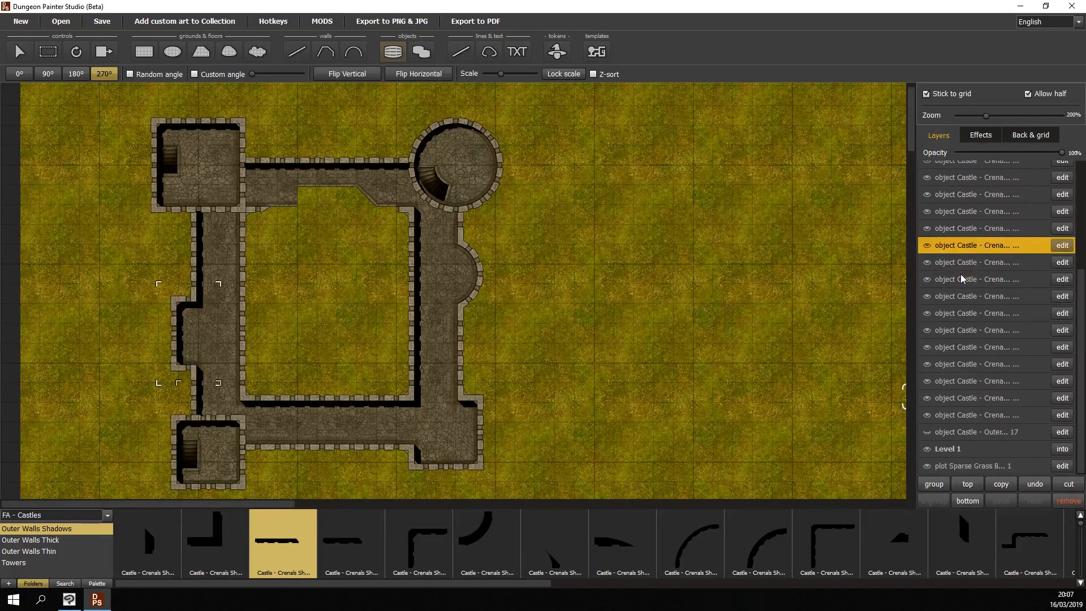
{"action": "left_click", "coordinate": [986, 431]}
{"action": "scroll", "coordinate": [990, 340], "scroll_direction": "up", "scroll_amount": 3}
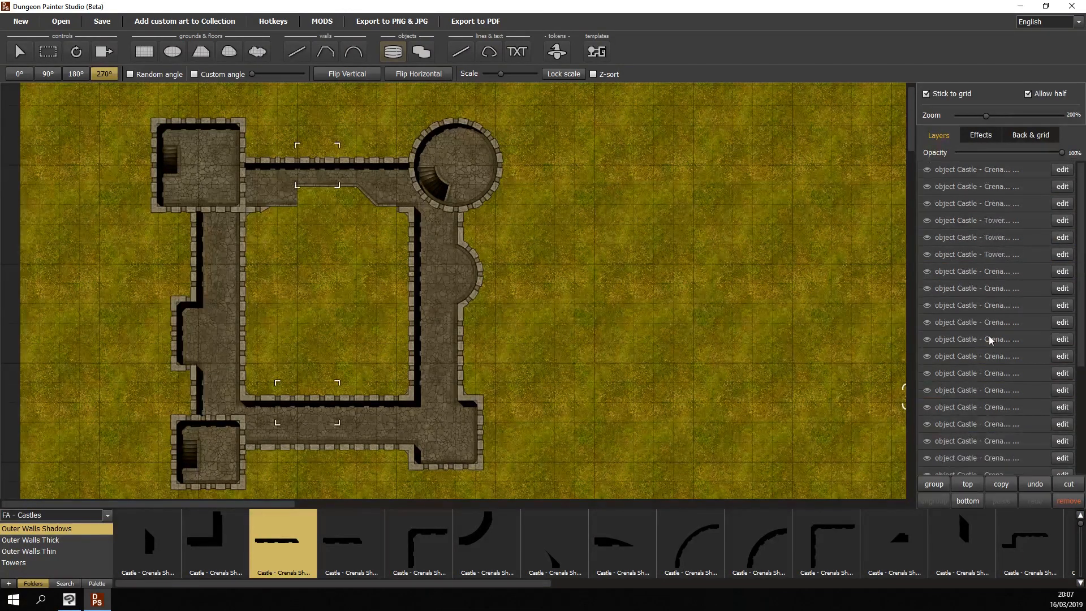
{"action": "left_click", "coordinate": [996, 272], "text": "shift"}
{"action": "scroll", "coordinate": [995, 311], "scroll_direction": "down", "scroll_amount": 1}
{"action": "scroll", "coordinate": [994, 311], "scroll_direction": "down", "scroll_amount": 2}
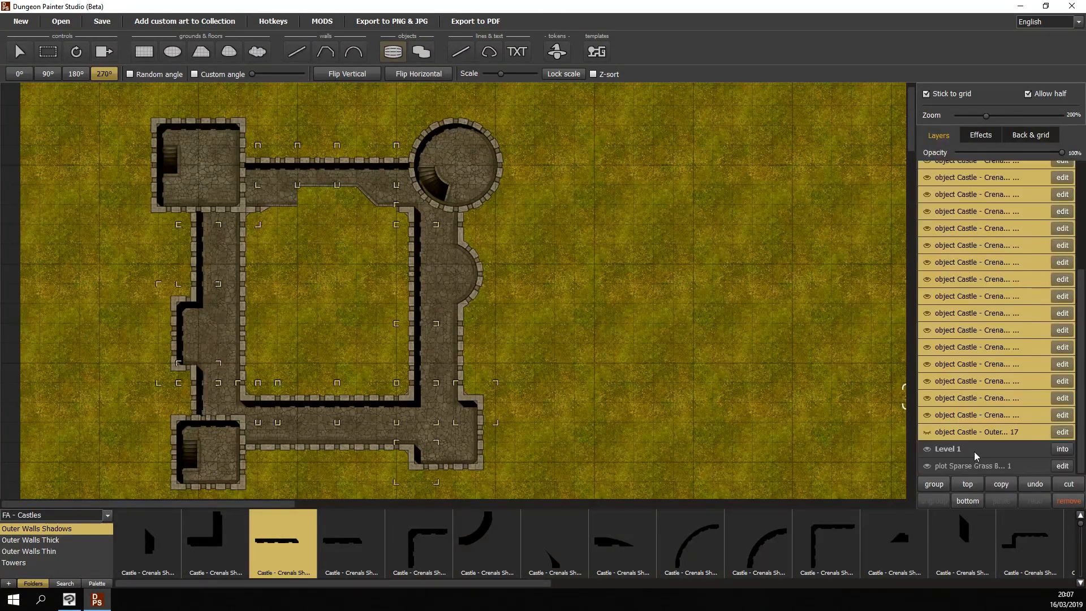
{"action": "left_click", "coordinate": [936, 485]}
Name the new crenel shadow group Level 1 Crenel Shadows.
{"action": "double_click", "coordinate": [993, 273]}
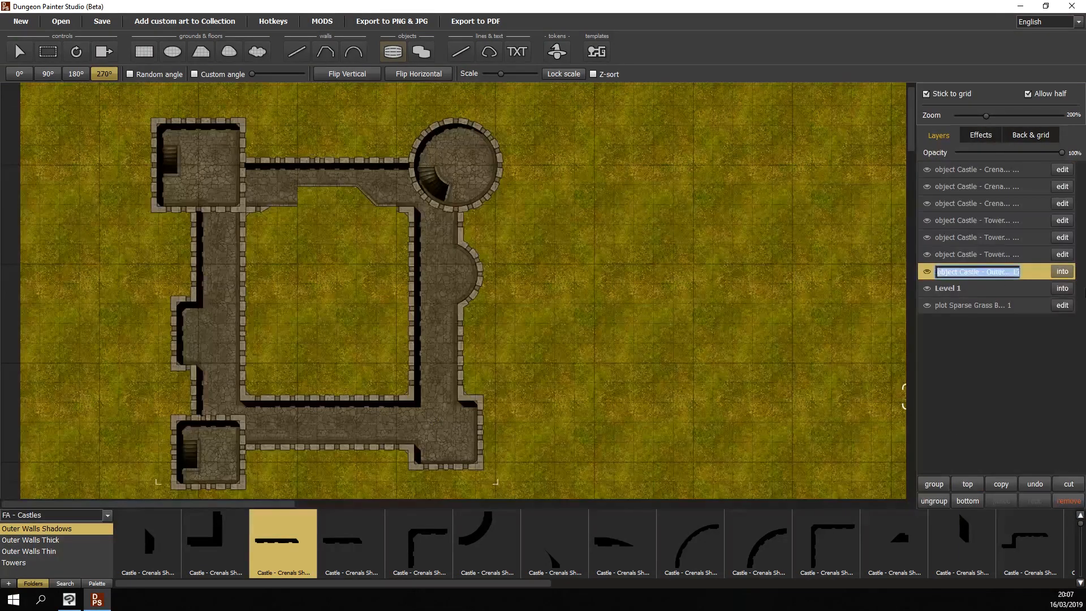
{"action": "type", "text": "Level 1 Cr"}
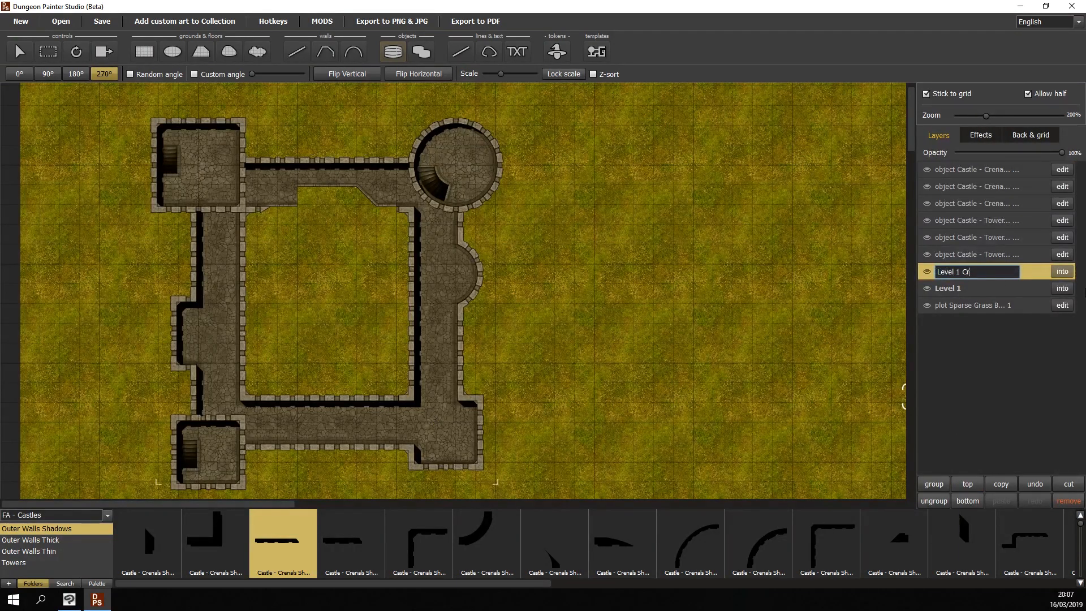
{"action": "type", "text": "enel Shadows"}
{"action": "key", "text": "Return"}
Group the three tower objects and name the group Level 2.
{"action": "left_click", "coordinate": [988, 254]}
{"action": "left_click", "coordinate": [989, 240], "text": "ctrl"}
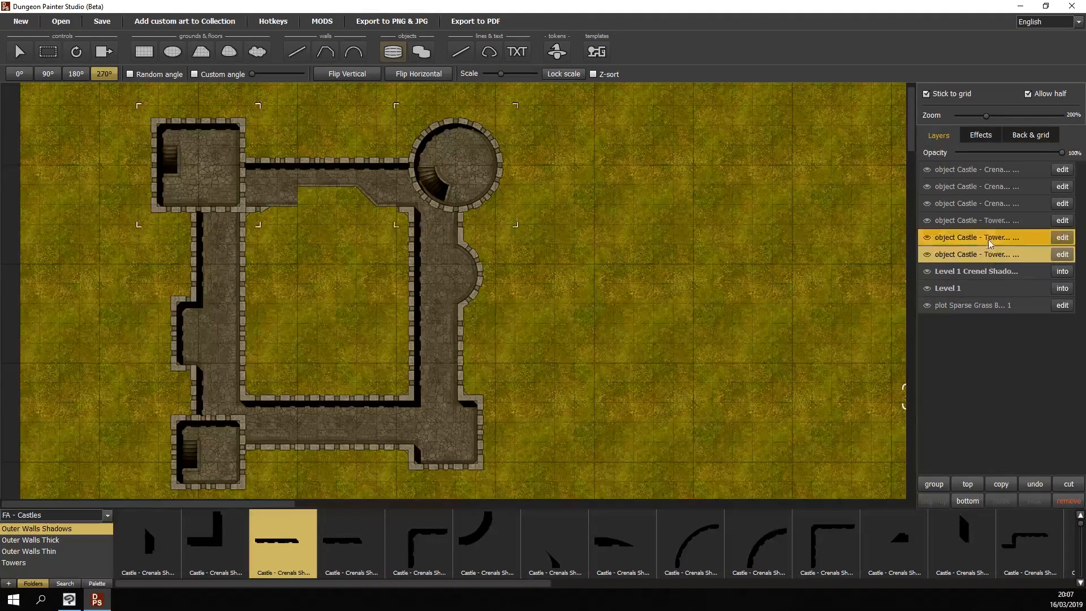
{"action": "left_click", "coordinate": [991, 226], "text": "ctrl"}
{"action": "left_click", "coordinate": [928, 487]}
{"action": "double_click", "coordinate": [977, 221]}
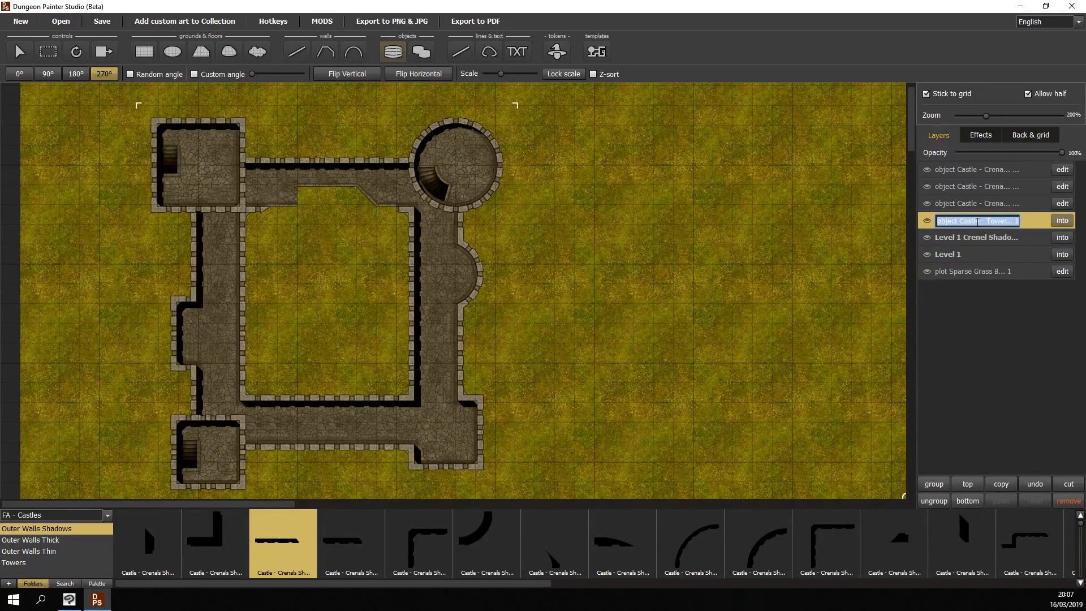
{"action": "type", "text": "Level 2"}
{"action": "key", "text": "Return"}
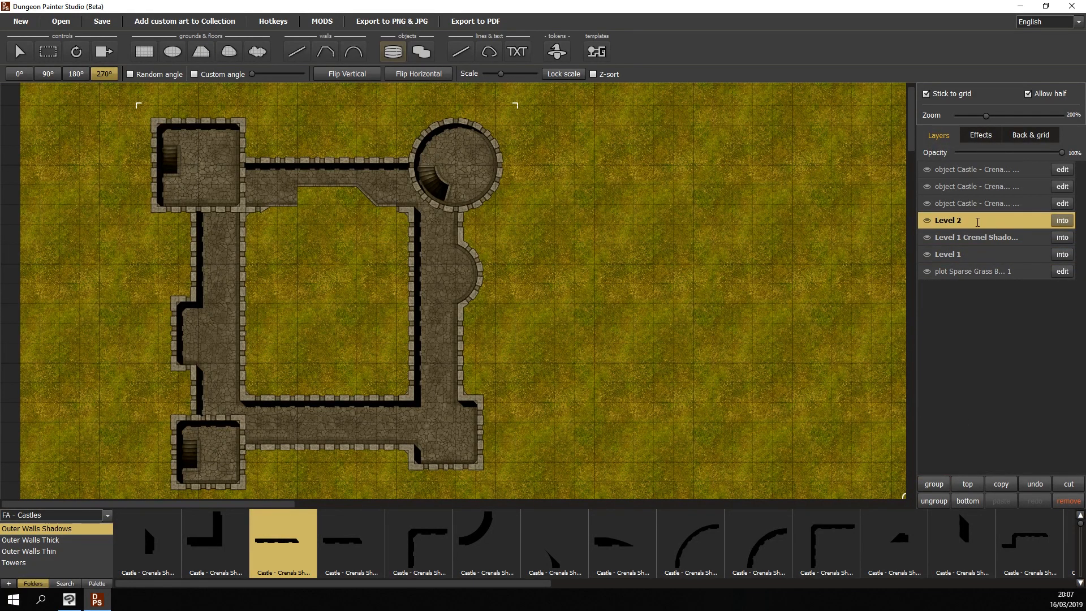
Group the three crenel shadow objects above Level 2 and name the group Level 2 Crenel Shadows.
{"action": "left_click", "coordinate": [975, 199]}
{"action": "left_click", "coordinate": [974, 173], "text": "ctrl"}
{"action": "left_click", "coordinate": [970, 174], "text": "ctrl"}
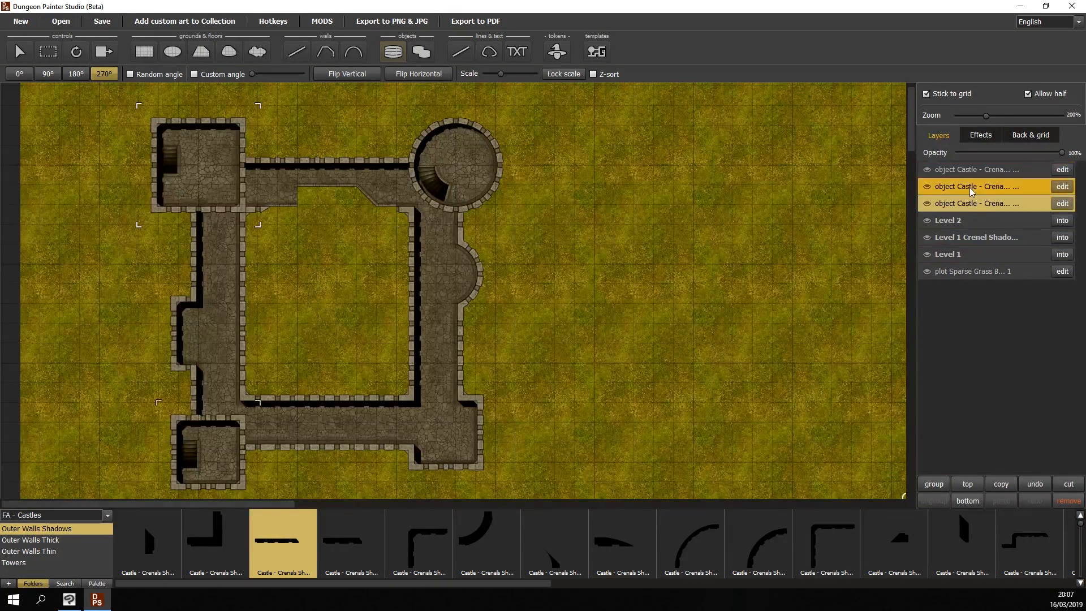
{"action": "left_click", "coordinate": [971, 172], "text": "ctrl"}
{"action": "left_click", "coordinate": [974, 186], "text": "ctrl"}
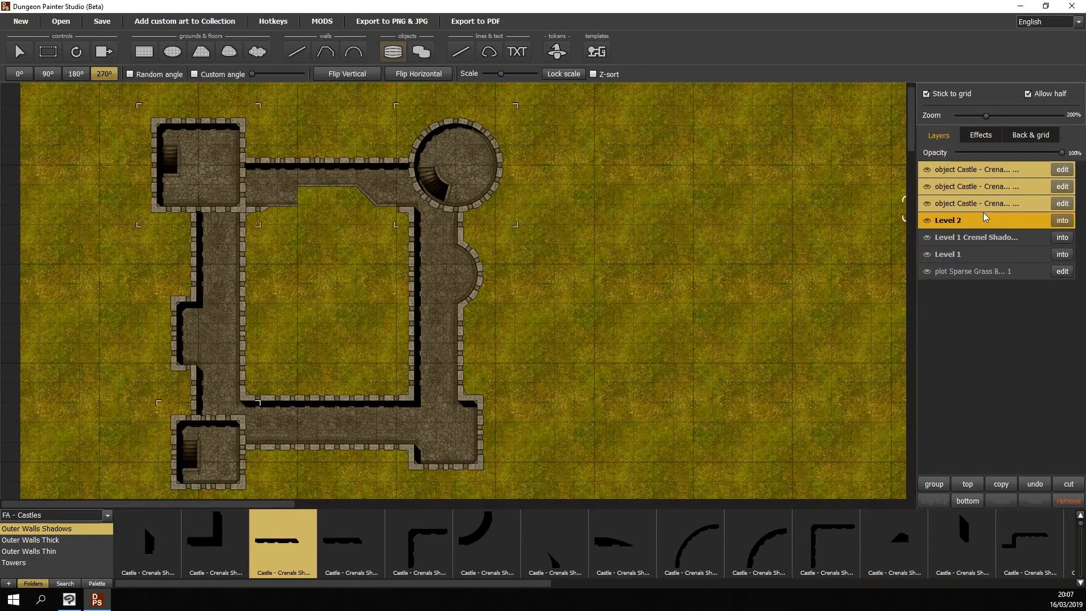
{"action": "left_click", "coordinate": [934, 485]}
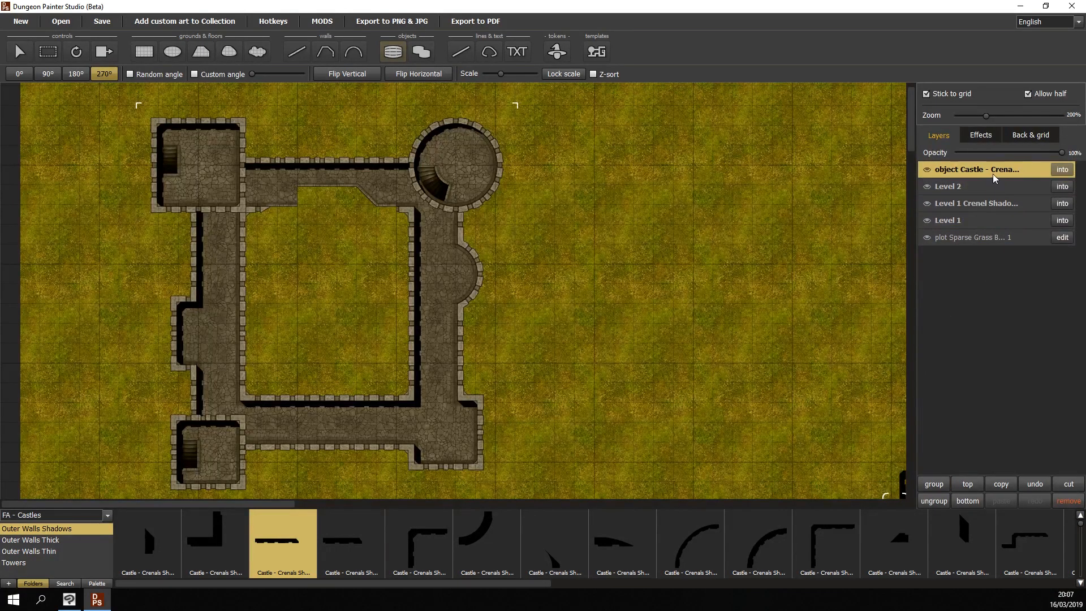
{"action": "type", "text": "Level"}
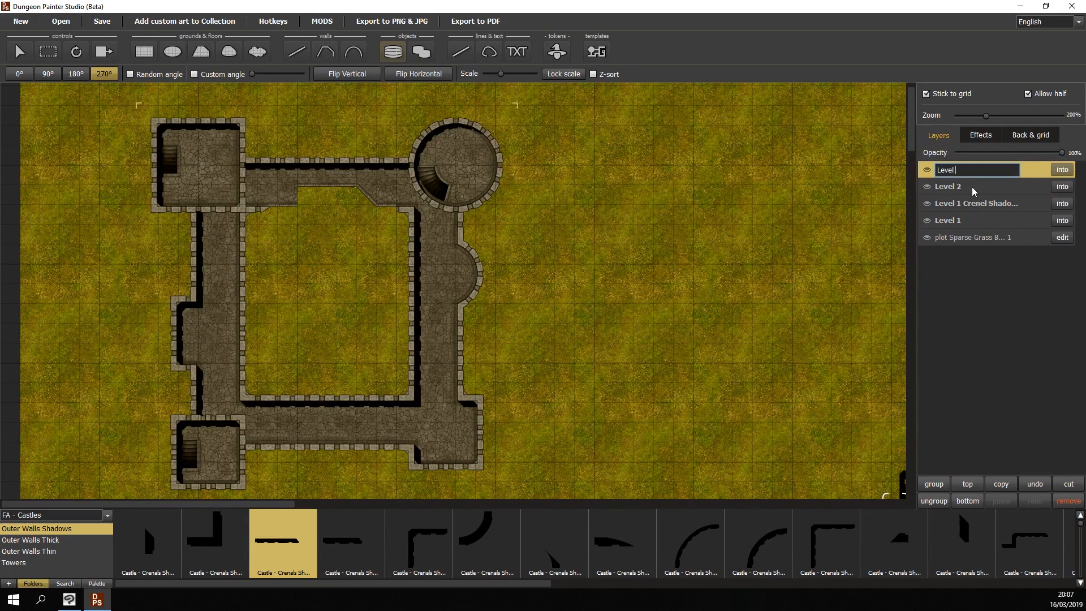
{"action": "type", "text": " 2 Crene "}
{"action": "type", "text": "Shadows"}
{"action": "key", "text": "Return"}
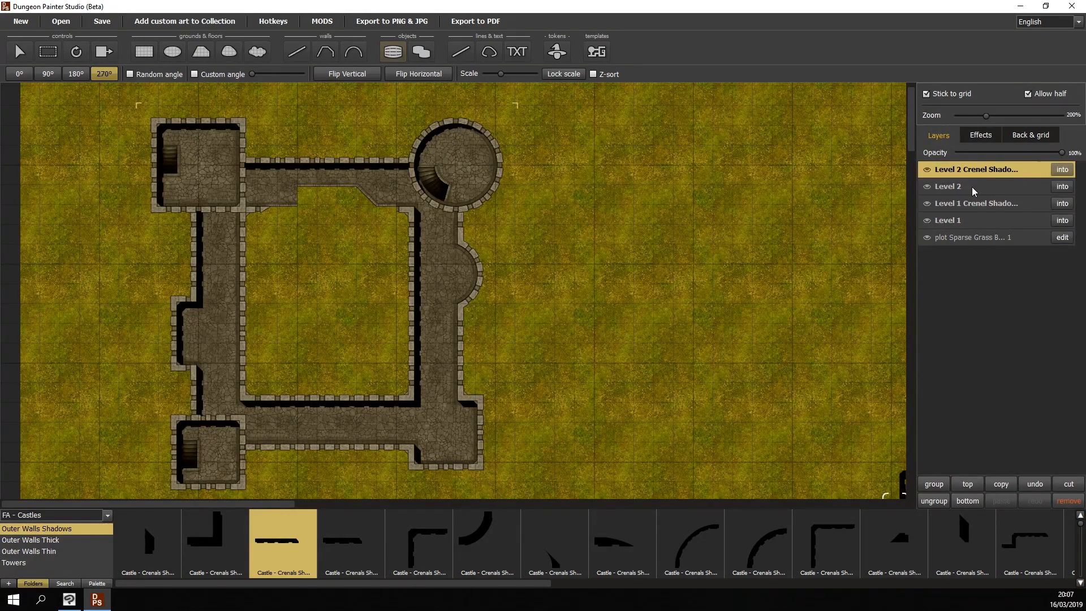
Lower the opacity of the Level 2 Crenel Shadows and Level 1 Crenel Shadows groups to slightly under half.
{"action": "left_click_drag", "start_coordinate": [1062, 153], "coordinate": [1000, 154]}
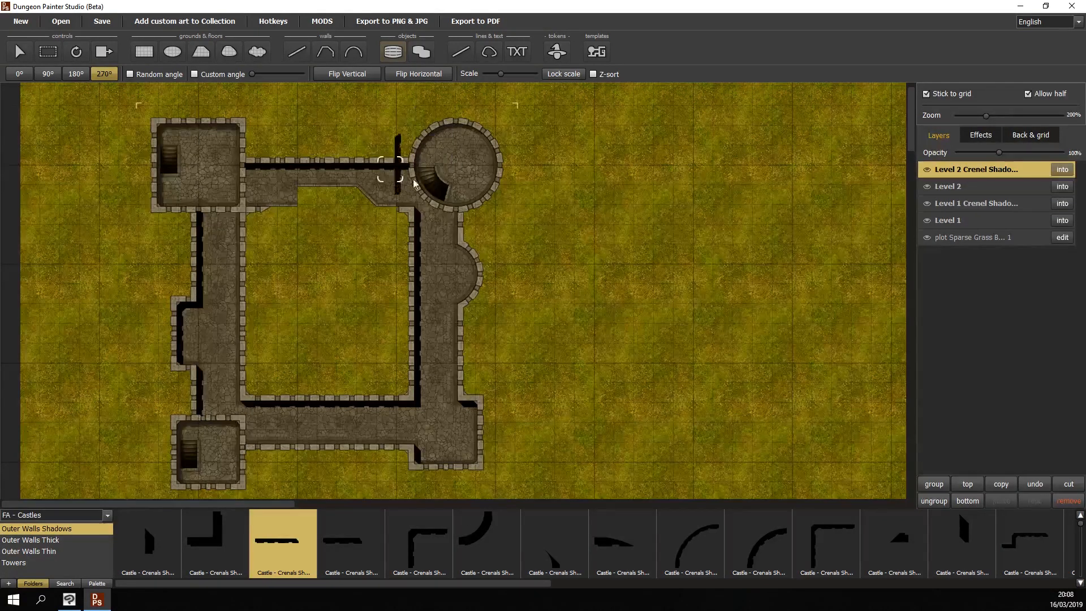
{"action": "left_click", "coordinate": [990, 204]}
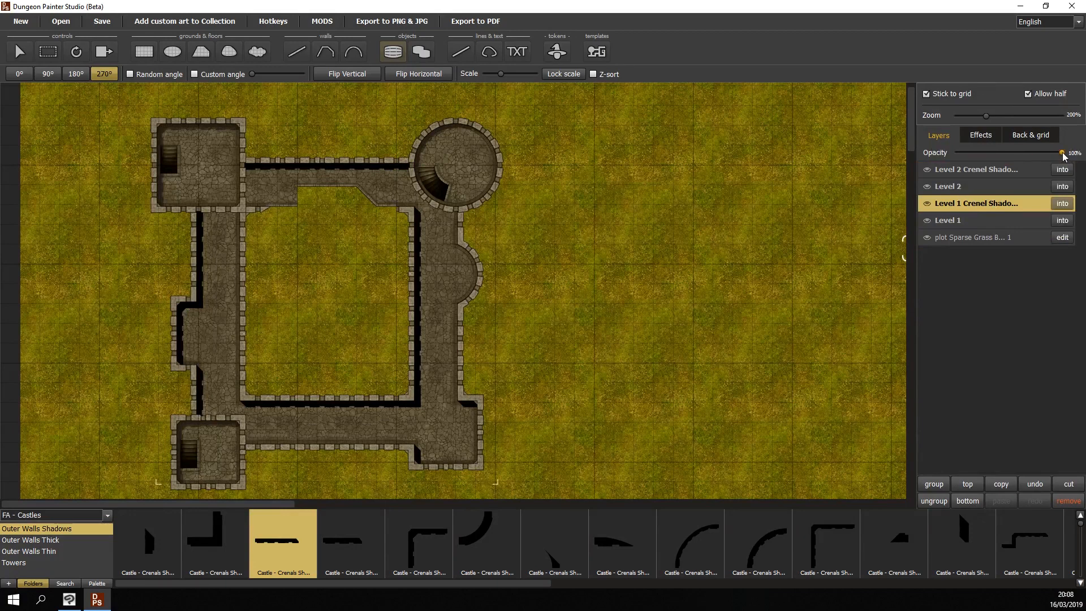
{"action": "left_click_drag", "start_coordinate": [1062, 153], "coordinate": [1005, 154]}
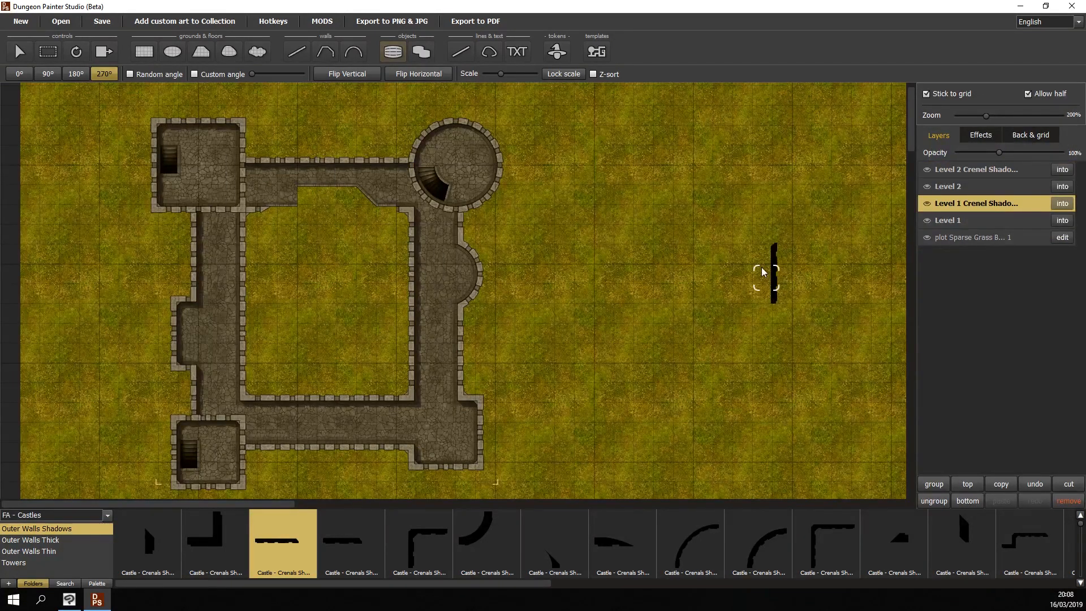
Duplicate the Level 1 group and name the copy directly above the grass layer Level 1 Shadows.
{"action": "scroll", "coordinate": [762, 272], "scroll_direction": "down", "scroll_amount": 1}
{"action": "left_click", "coordinate": [974, 221]}
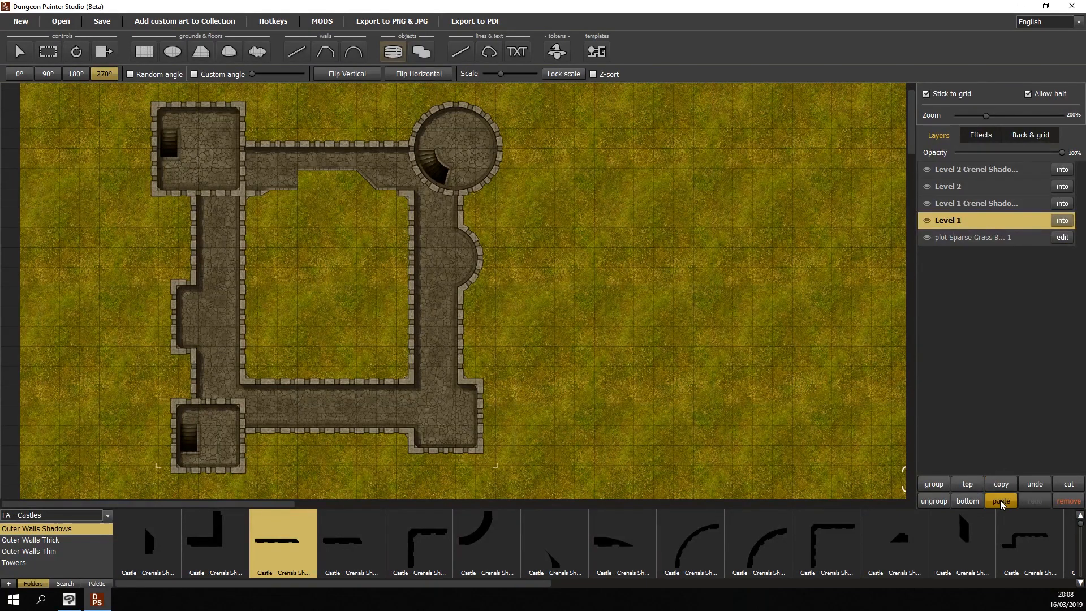
{"action": "left_click", "coordinate": [1000, 500]}
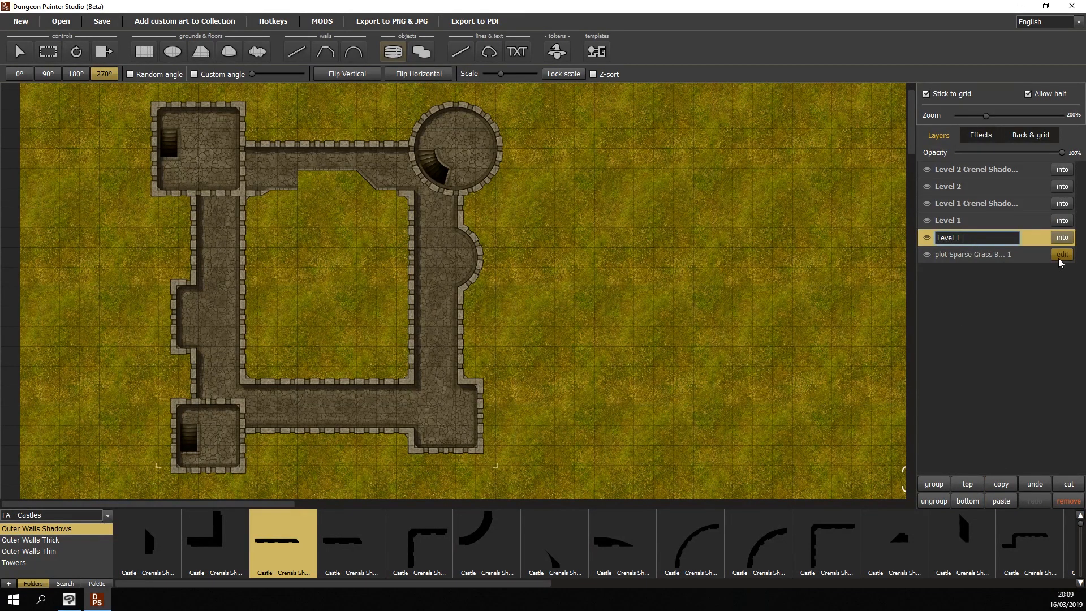
{"action": "type", "text": "Shadows"}
{"action": "key", "text": "Return"}
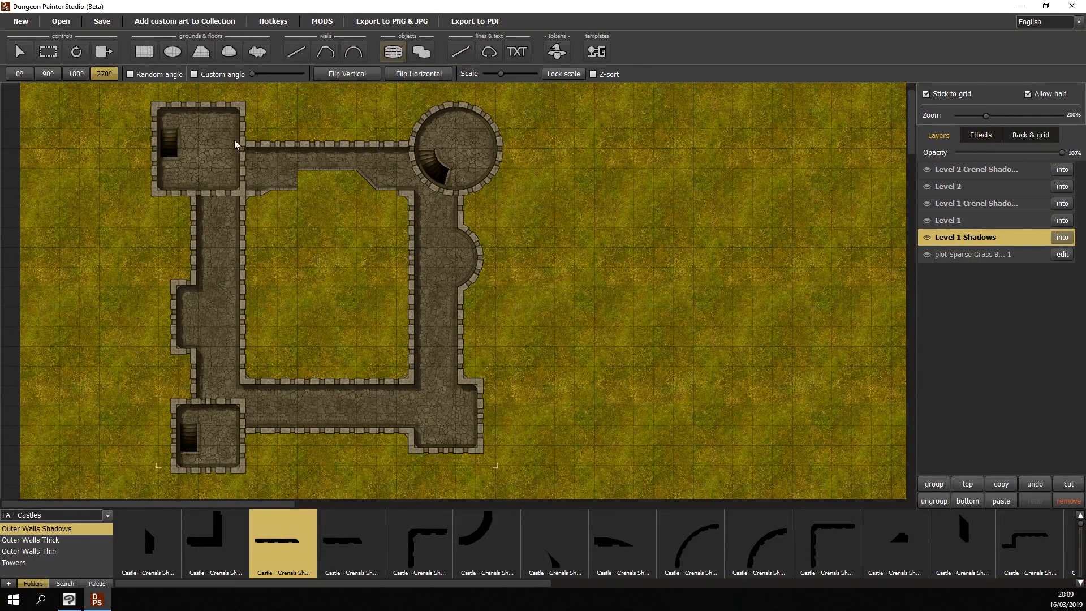
Hide the Level 1 group, then apply the orange light effect preset to Level 1 Shadows and open the preset for editing.
{"action": "left_click", "coordinate": [939, 220]}
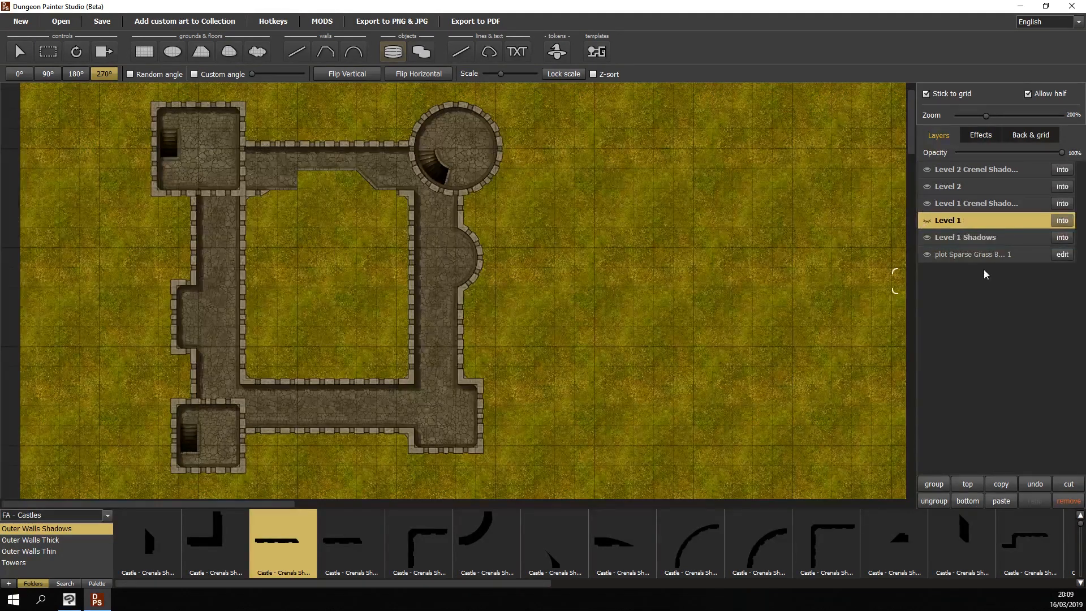
{"action": "left_click", "coordinate": [973, 239]}
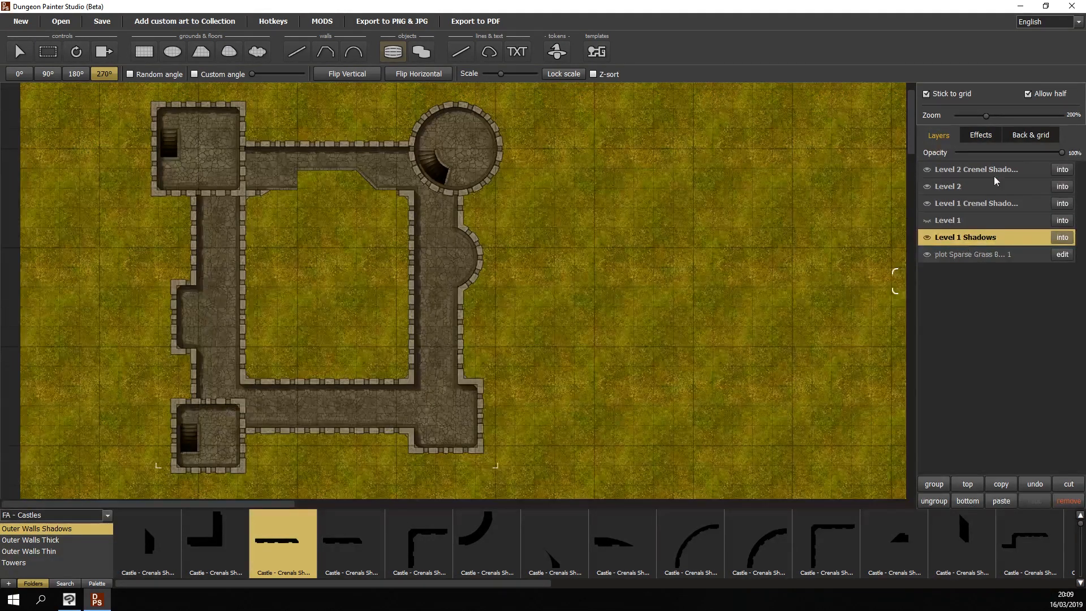
{"action": "left_click", "coordinate": [979, 139]}
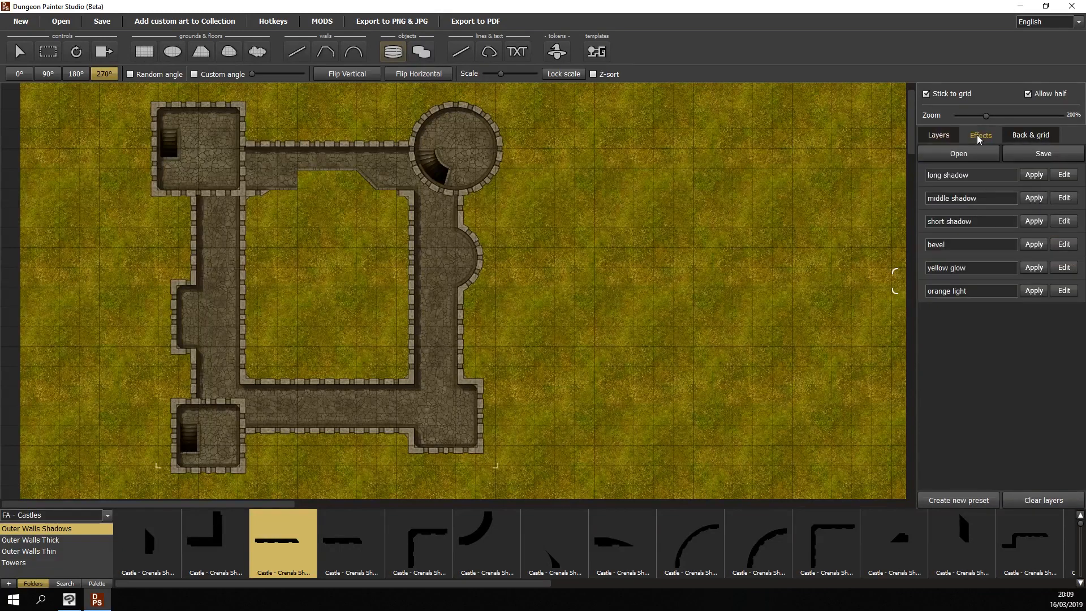
{"action": "left_click", "coordinate": [1068, 292]}
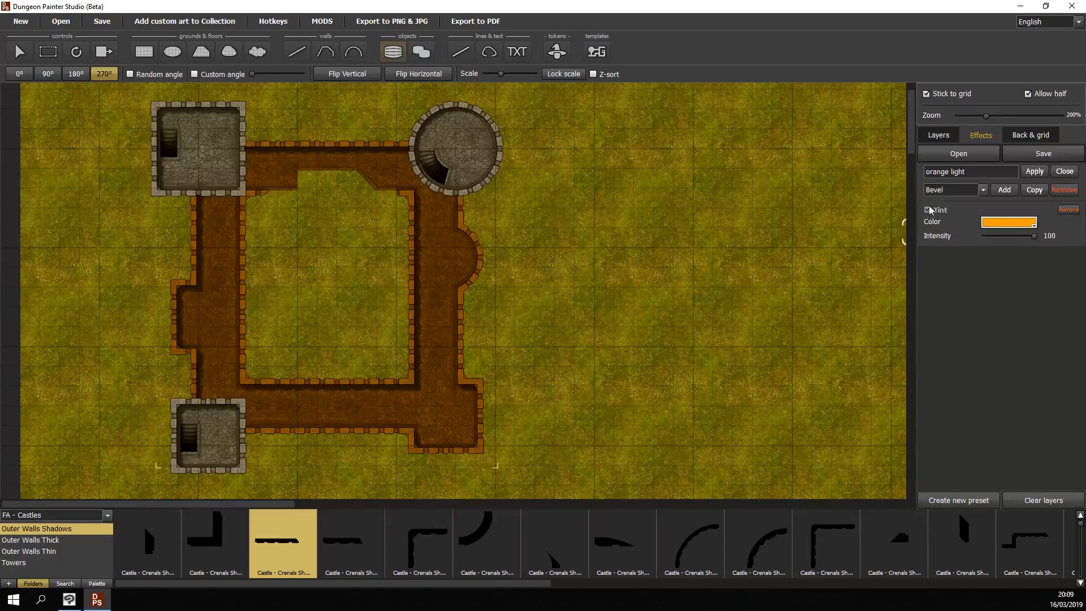
Choose Tint as the effect type and set the orange light preset's tint color to black at intensity 100.
{"action": "left_click", "coordinate": [983, 189]}
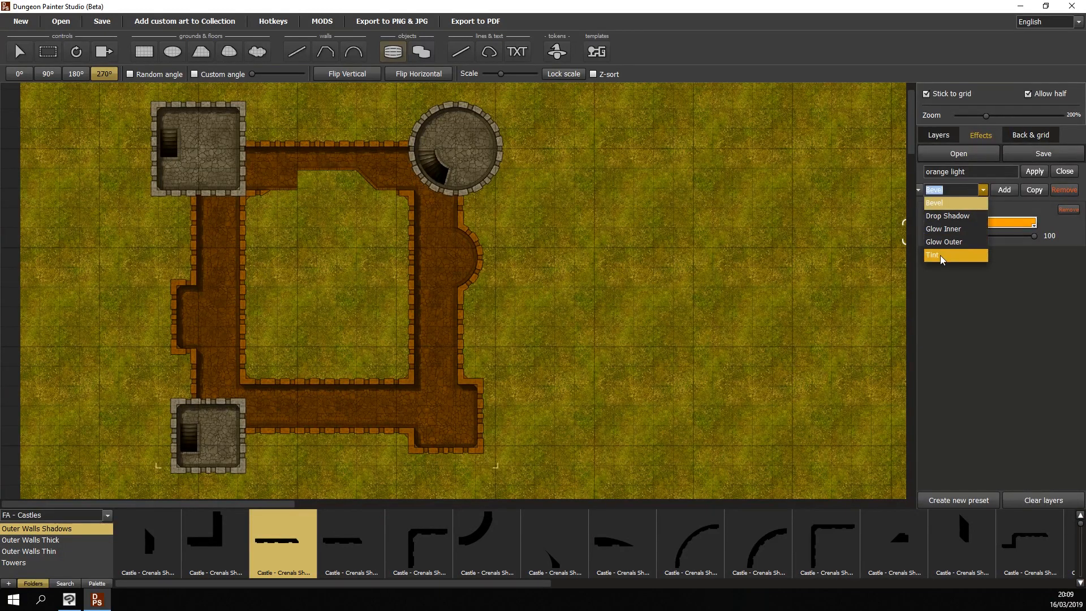
{"action": "left_click", "coordinate": [940, 255]}
{"action": "left_click", "coordinate": [983, 190]}
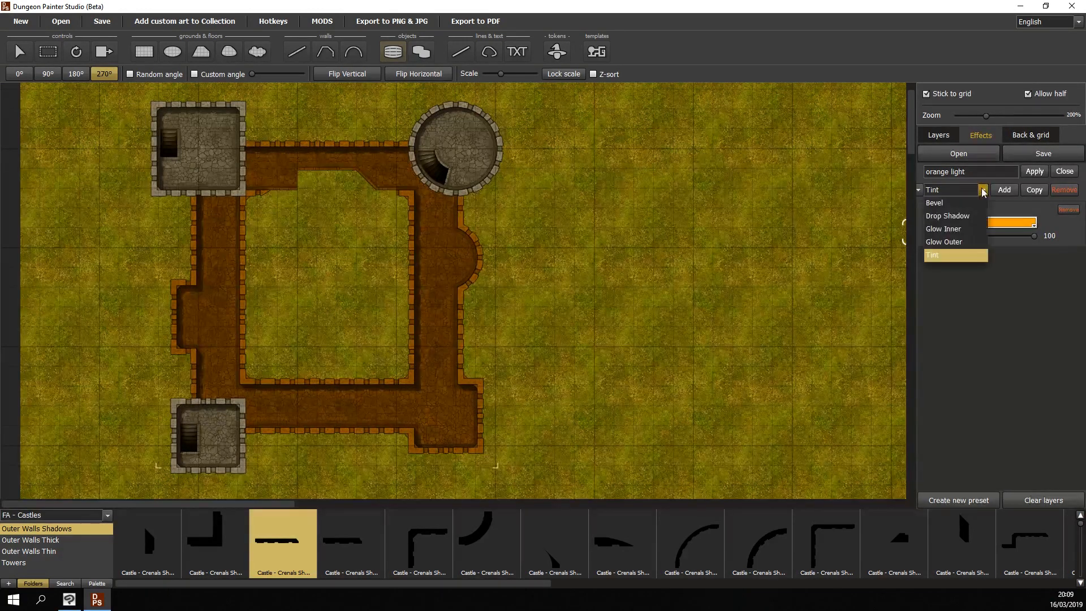
{"action": "left_click", "coordinate": [939, 254]}
{"action": "left_click", "coordinate": [1000, 223]}
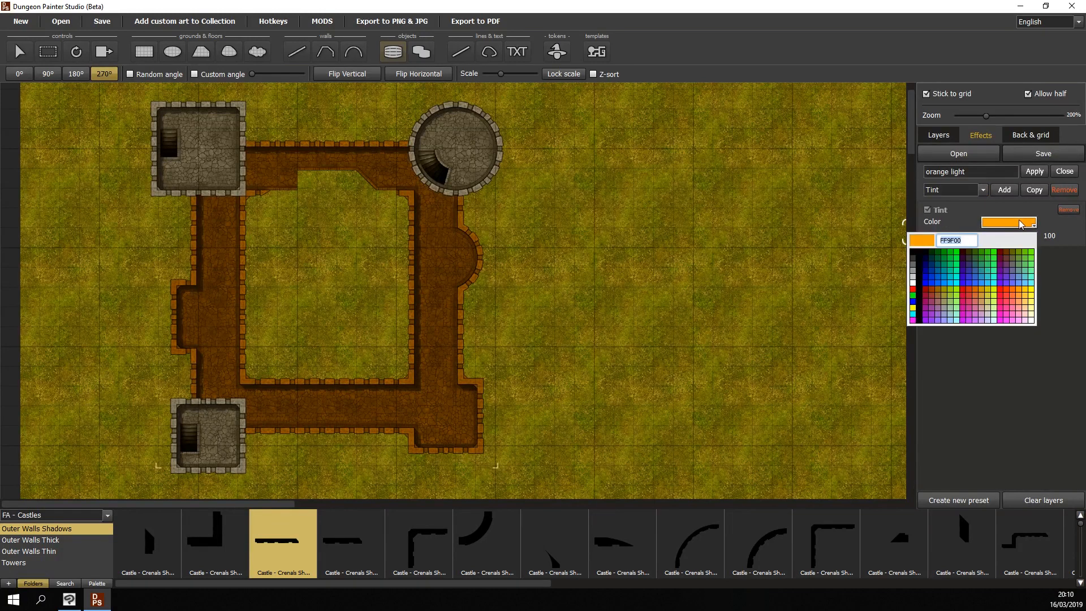
{"action": "left_click", "coordinate": [921, 257]}
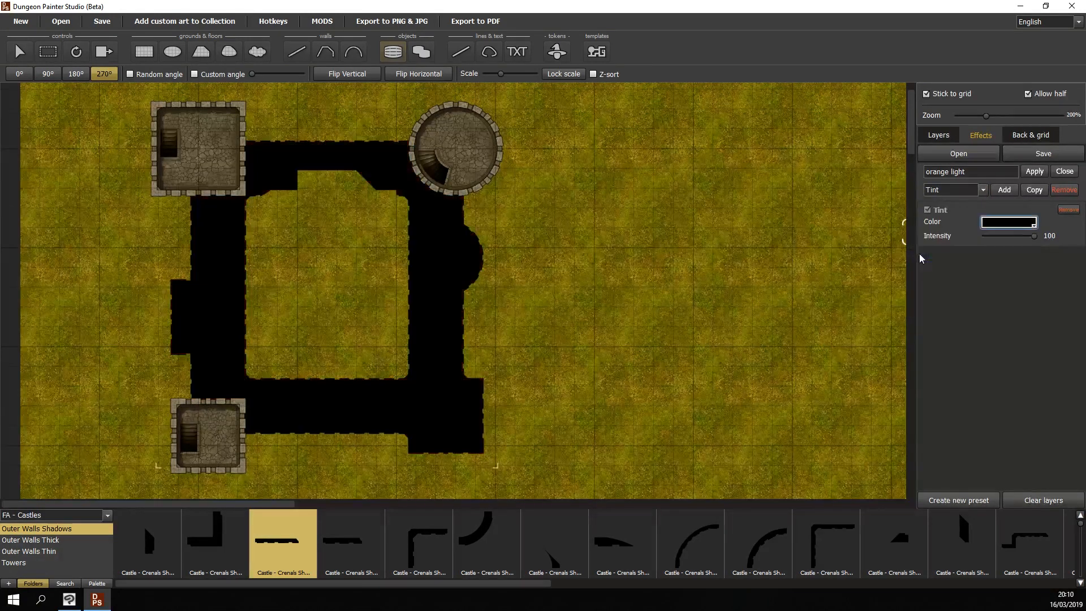
{"action": "left_click_drag", "start_coordinate": [1032, 235], "coordinate": [1077, 237]}
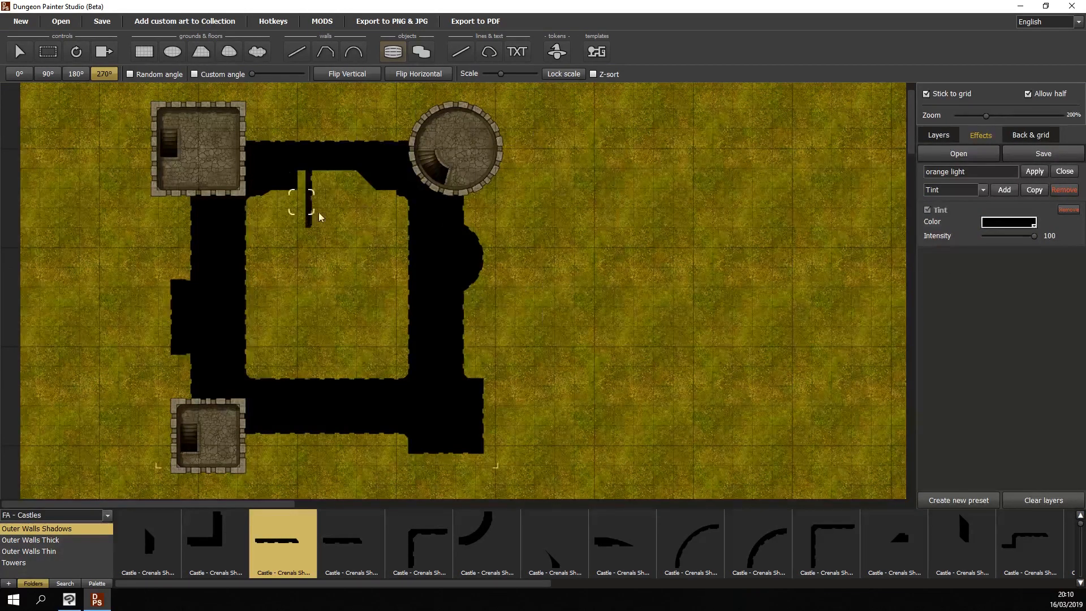
Check the finished shadows in Clip Studio Paint, then return to the layer list in Dungeon Painter Studio.
{"action": "left_click", "coordinate": [69, 600]}
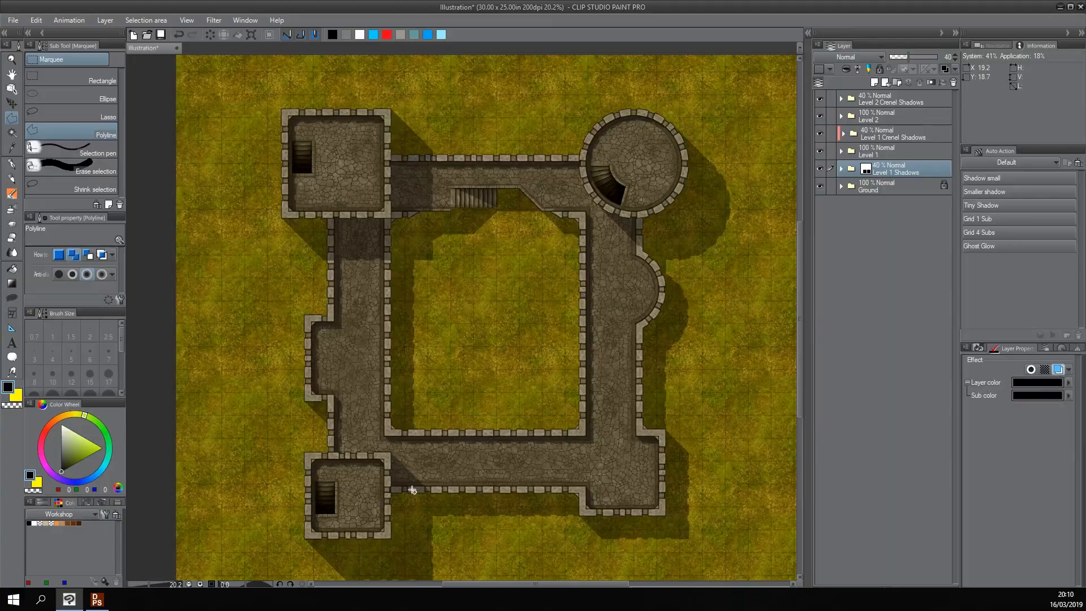
{"action": "left_click", "coordinate": [97, 599]}
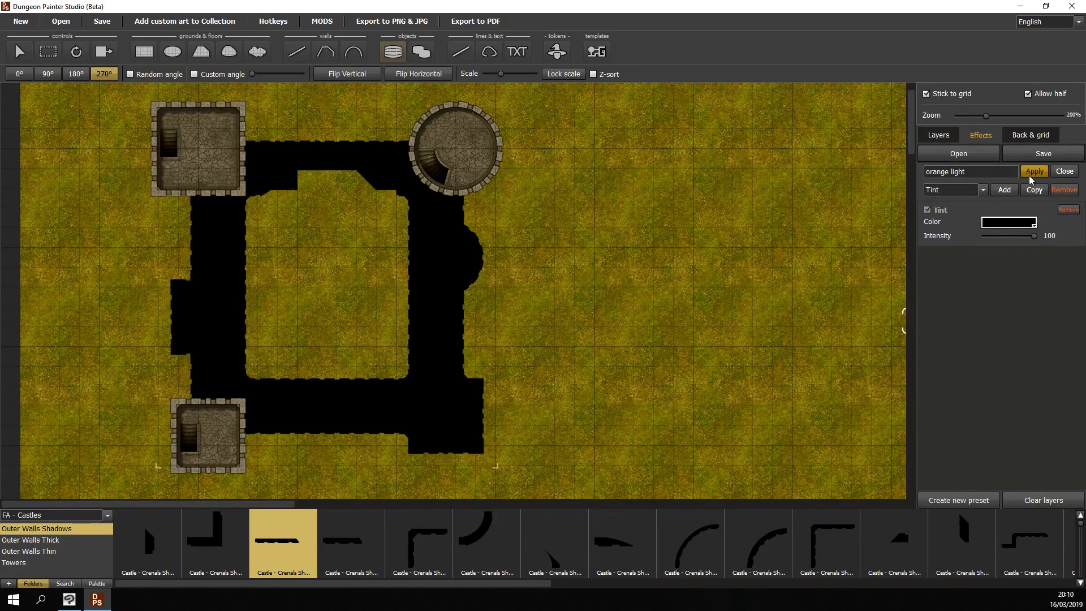
{"action": "left_click", "coordinate": [938, 135]}
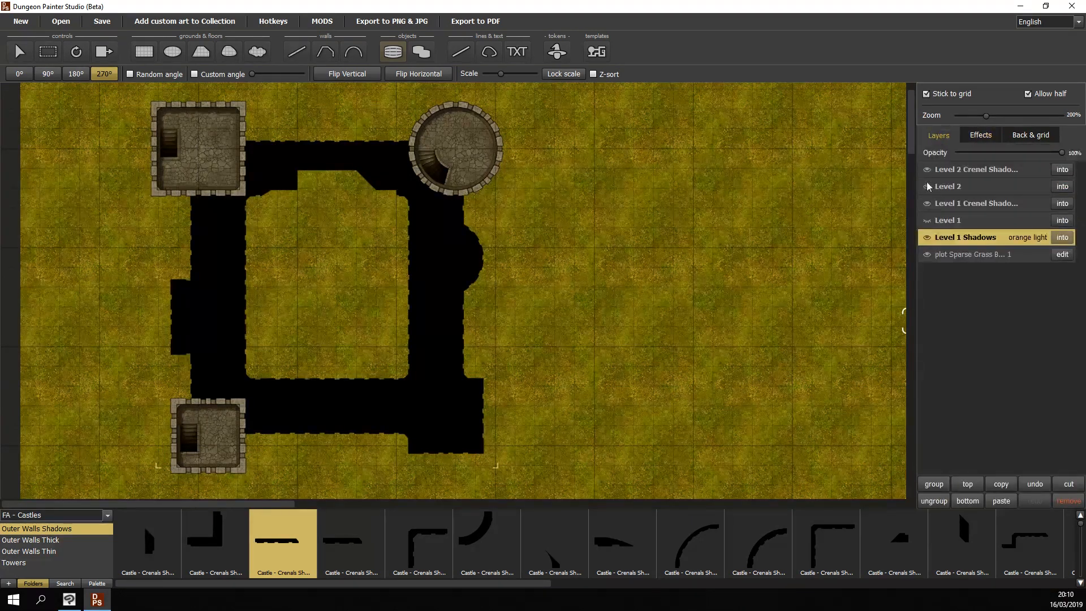
Offset the Level 1 Shadows group diagonally down and right from the castle walls, and make the Level 1 group visible again.
{"action": "left_click", "coordinate": [21, 53]}
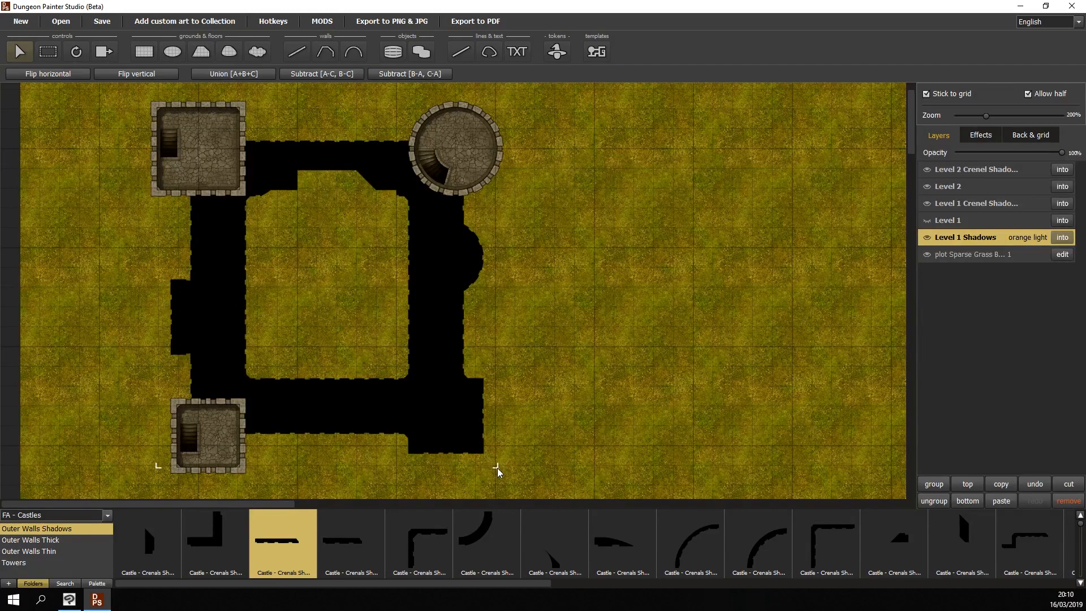
{"action": "scroll", "coordinate": [497, 467], "scroll_direction": "up", "scroll_amount": 3}
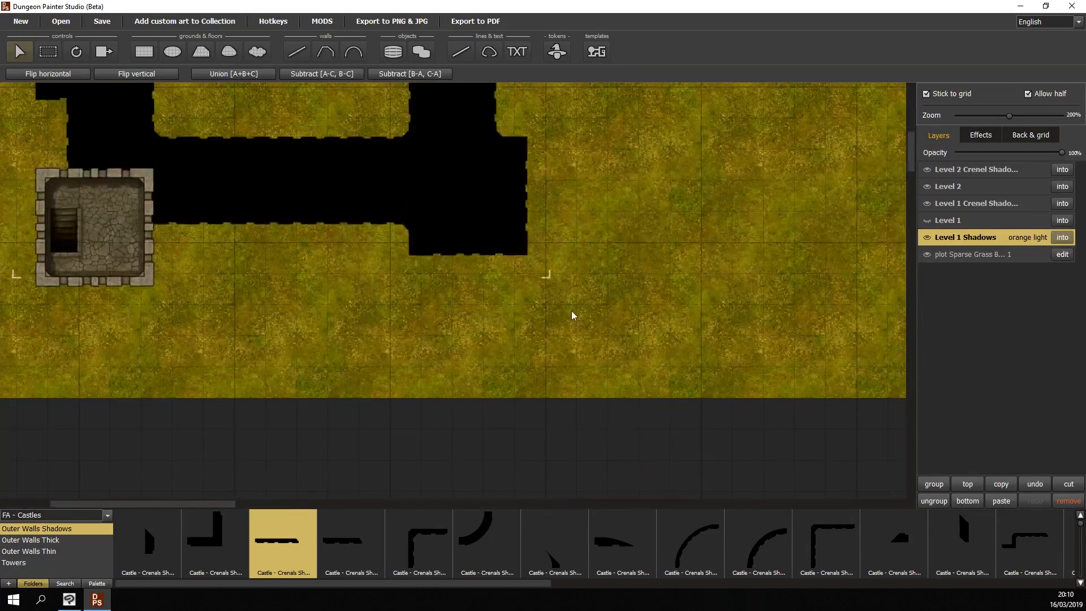
{"action": "scroll", "coordinate": [573, 315], "scroll_direction": "up", "scroll_amount": 2}
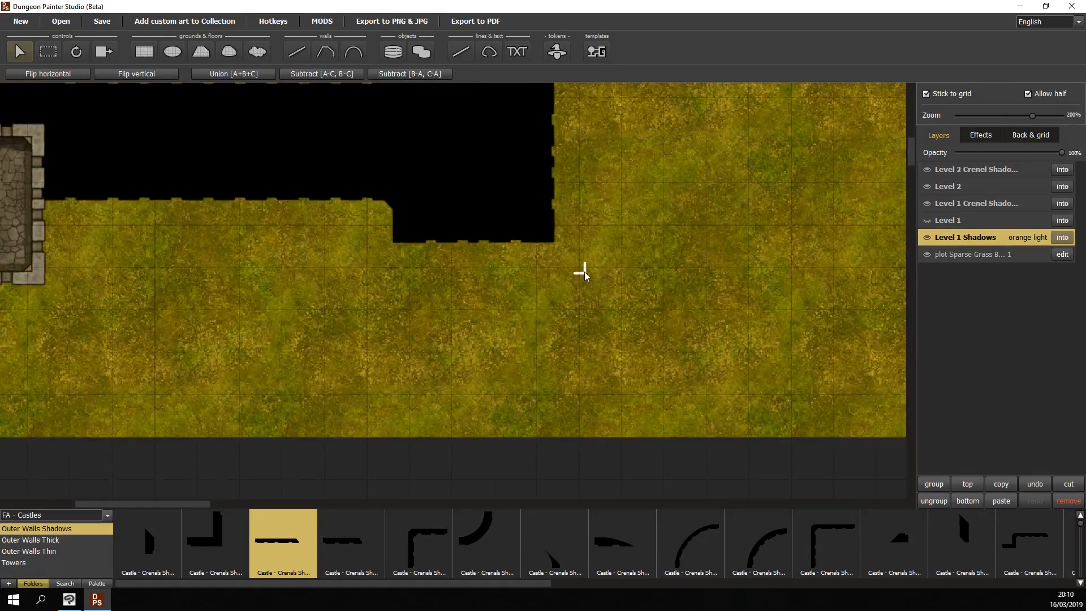
{"action": "left_click_drag", "start_coordinate": [585, 271], "coordinate": [620, 310]}
{"action": "scroll", "coordinate": [552, 260], "scroll_direction": "down", "scroll_amount": 5}
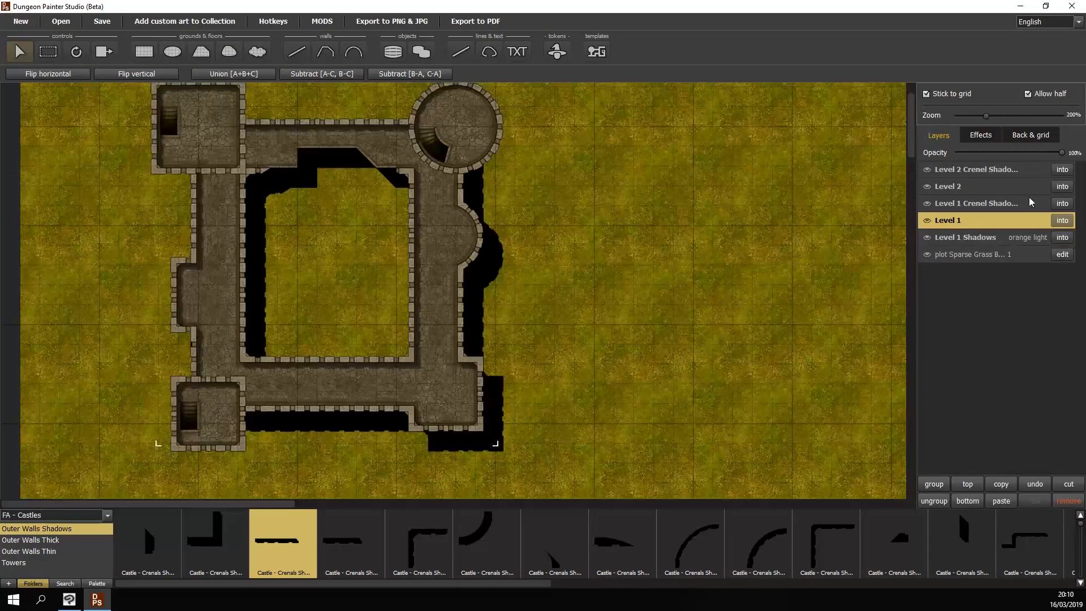
Duplicate the Level 2 group and hide the upper of the two Level 2 groups.
{"action": "left_click", "coordinate": [982, 203]}
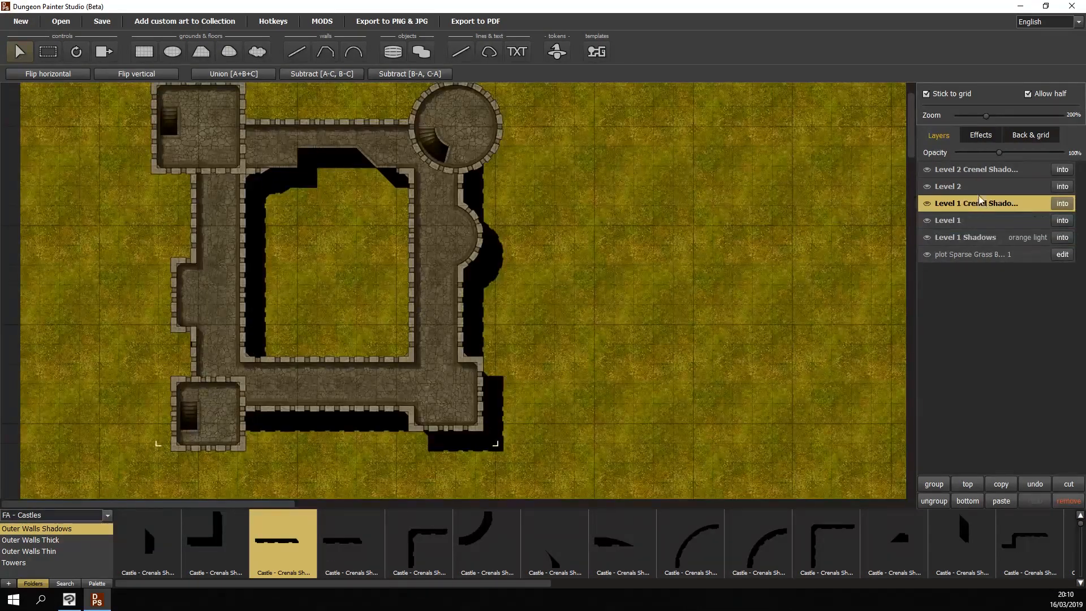
{"action": "left_click", "coordinate": [976, 188]}
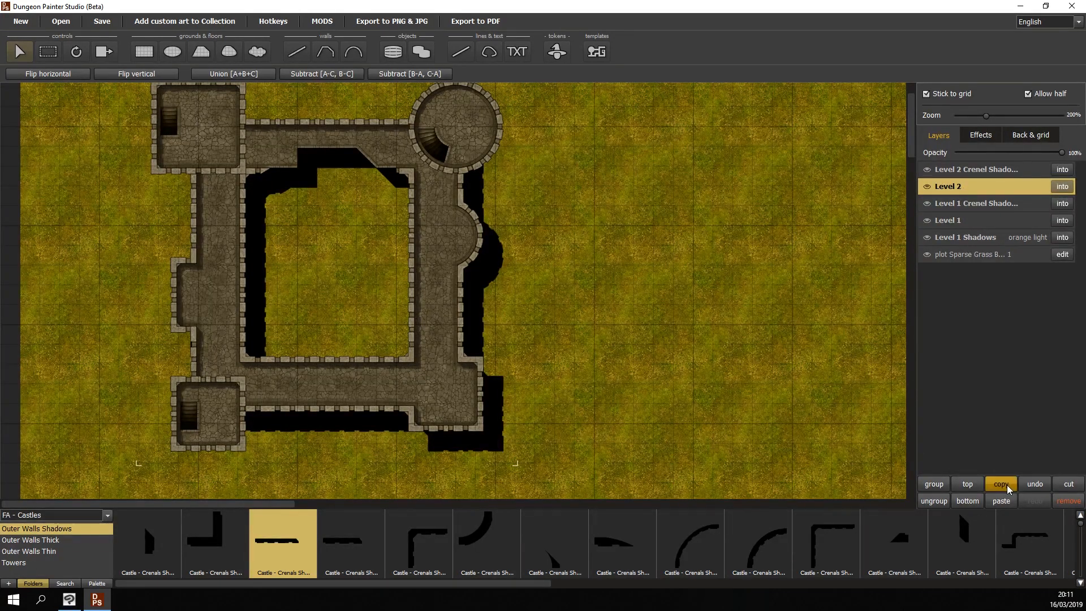
{"action": "left_click", "coordinate": [1001, 501]}
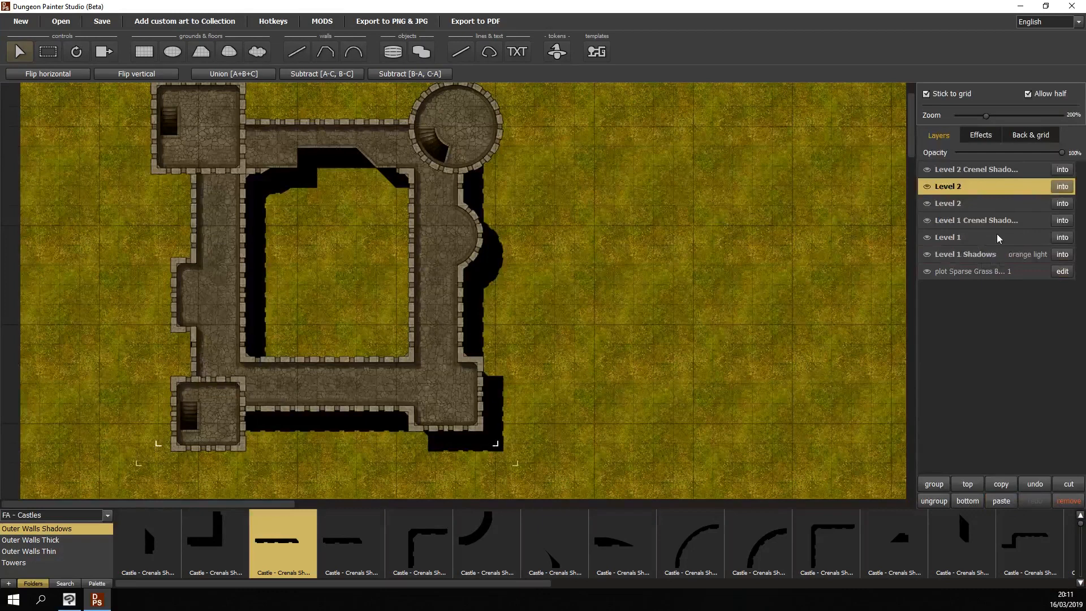
{"action": "left_click", "coordinate": [972, 211]}
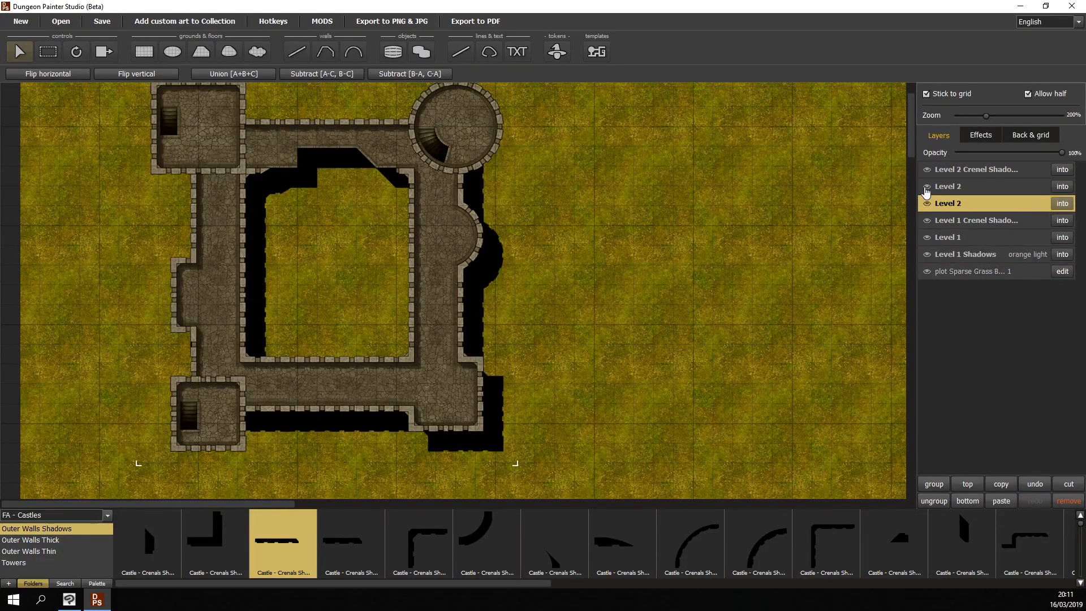
{"action": "left_click", "coordinate": [926, 187]}
Rename the lower, visible Level 2 group as Level 2 Shadows.
{"action": "double_click", "coordinate": [966, 203]}
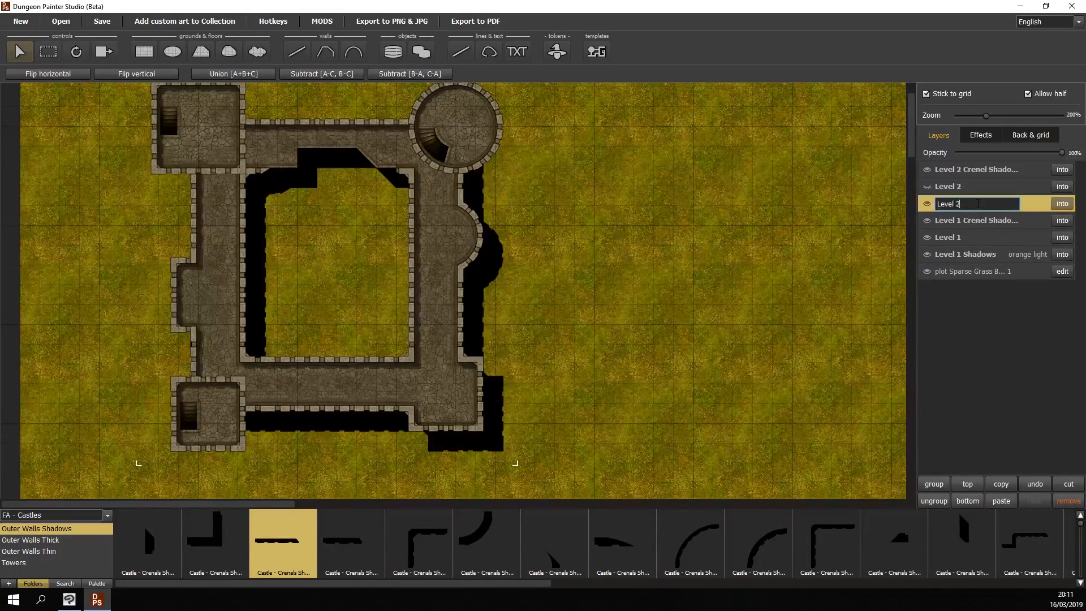
{"action": "type", "text": "Shadow"}
{"action": "key", "text": "Return"}
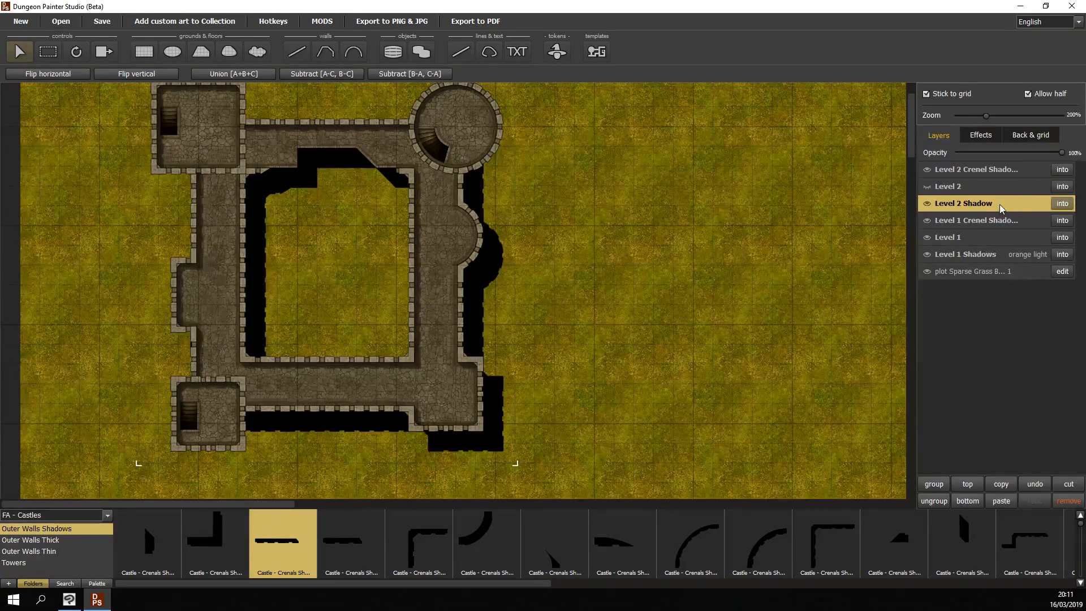
{"action": "double_click", "coordinate": [1000, 205]}
{"action": "type", "text": "s"}
{"action": "key", "text": "Return"}
Apply the orange light effect preset to Level 2 Shadows and rename the preset Shadow Tint.
{"action": "left_click", "coordinate": [983, 138]}
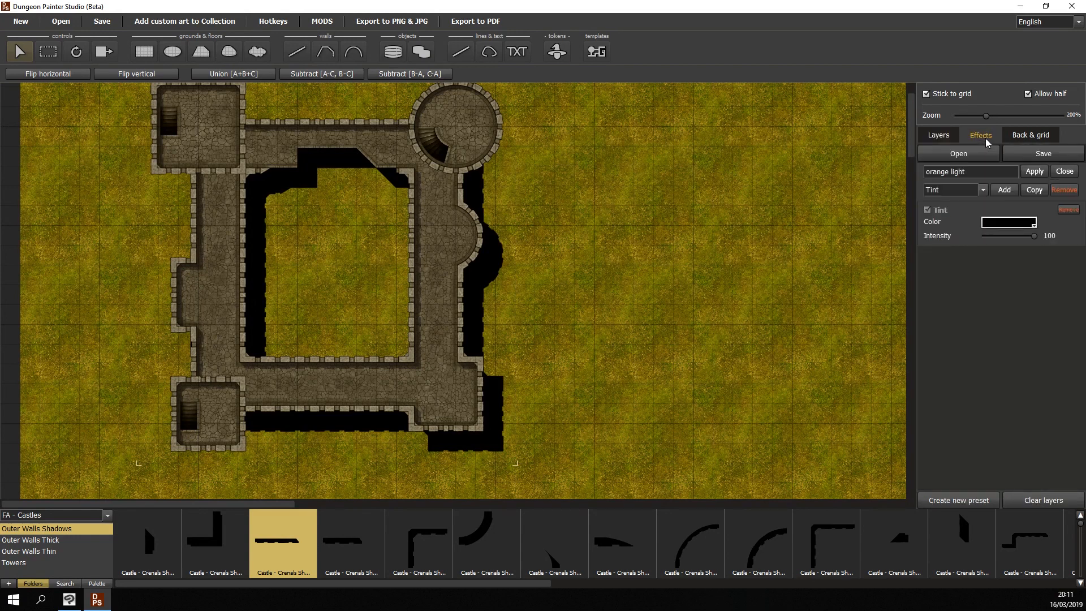
{"action": "left_click", "coordinate": [1032, 171]}
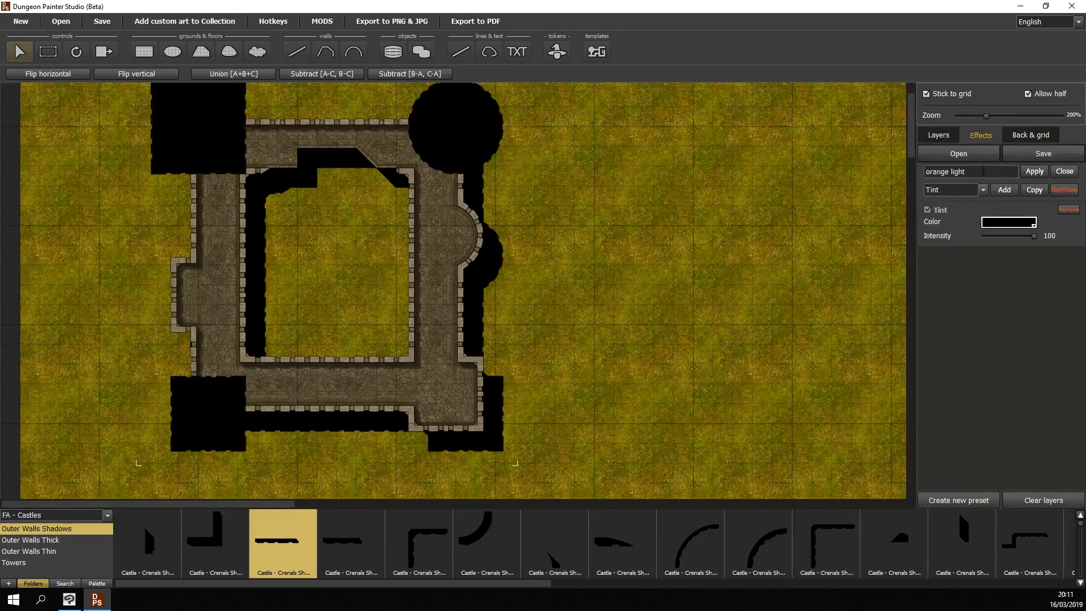
{"action": "type", "text": "Shadow Tint"}
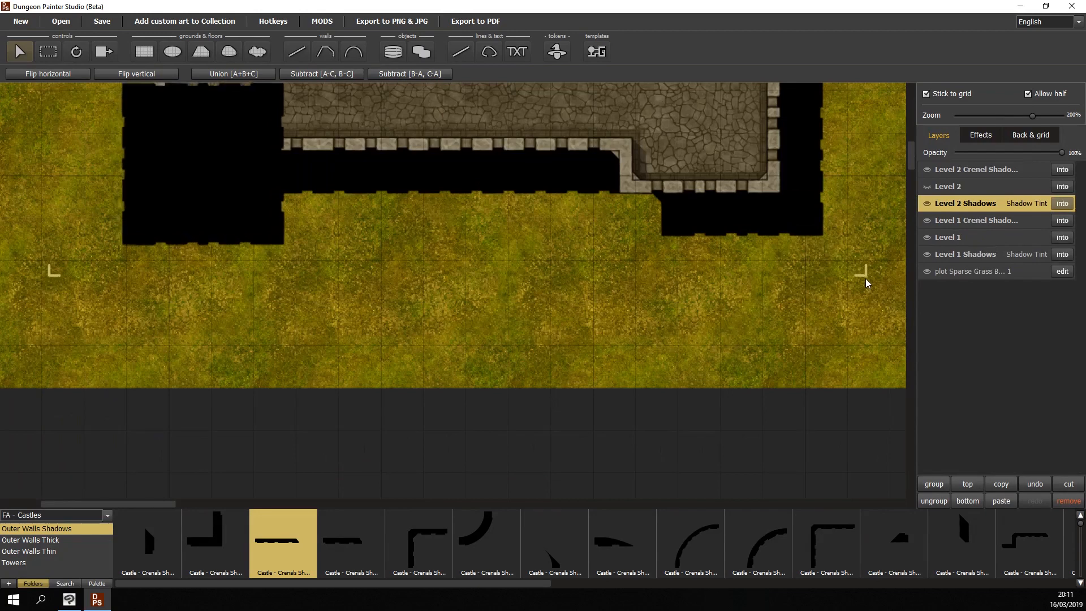
Offset the Level 2 Shadows group diagonally down and right, farther than the Level 1 shadow, and show the Level 2 group again.
{"action": "left_click_drag", "start_coordinate": [866, 278], "coordinate": [921, 337]}
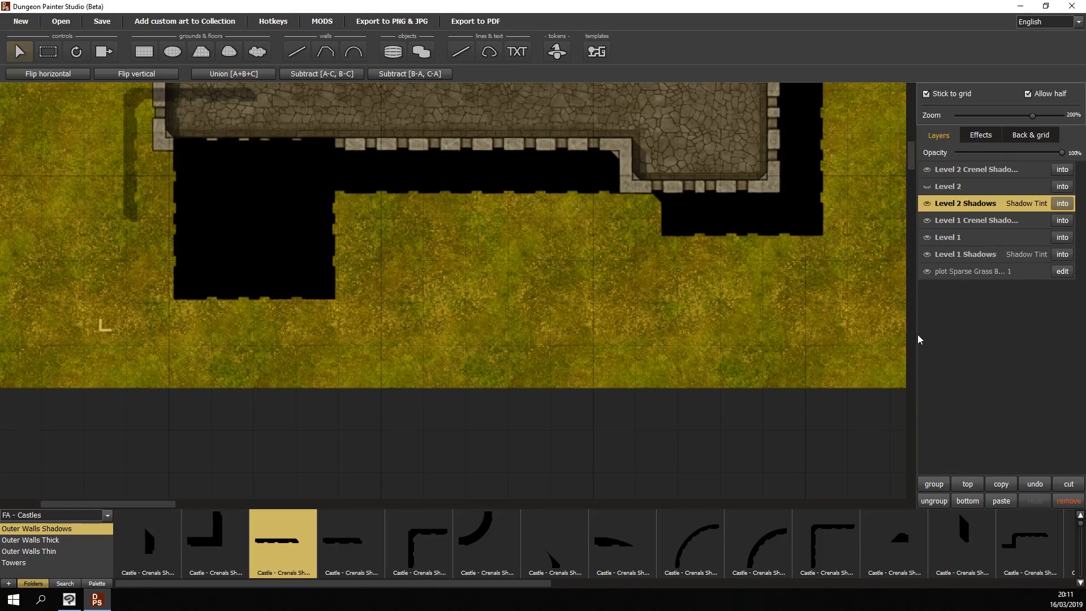
{"action": "left_click_drag", "start_coordinate": [688, 336], "coordinate": [544, 319]}
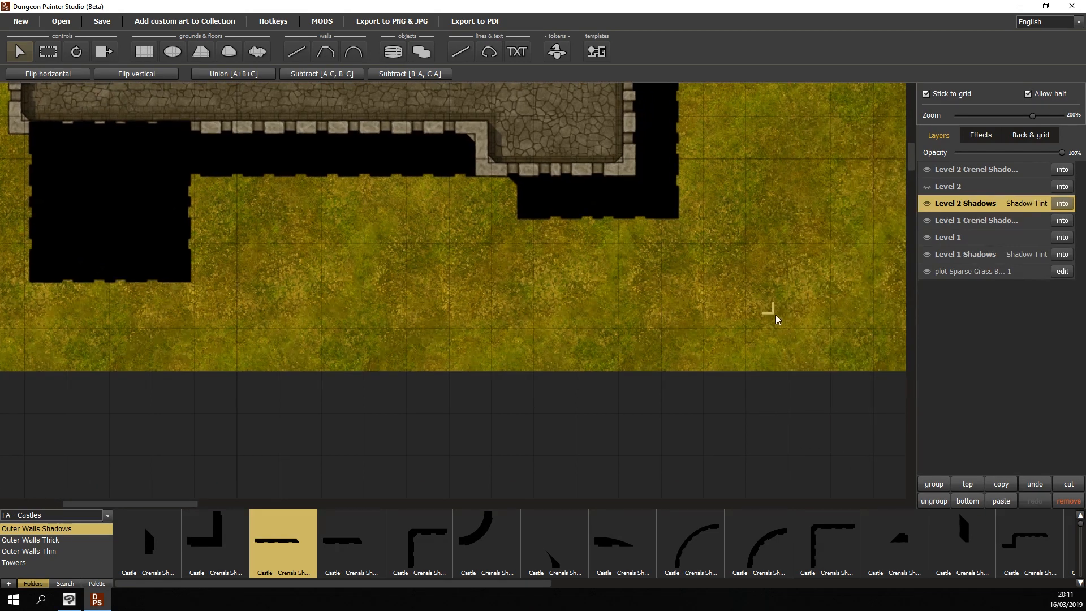
{"action": "left_click_drag", "start_coordinate": [772, 314], "coordinate": [775, 315]}
{"action": "left_click_drag", "start_coordinate": [321, 256], "coordinate": [535, 318]}
{"action": "scroll", "coordinate": [544, 294], "scroll_direction": "down", "scroll_amount": 4}
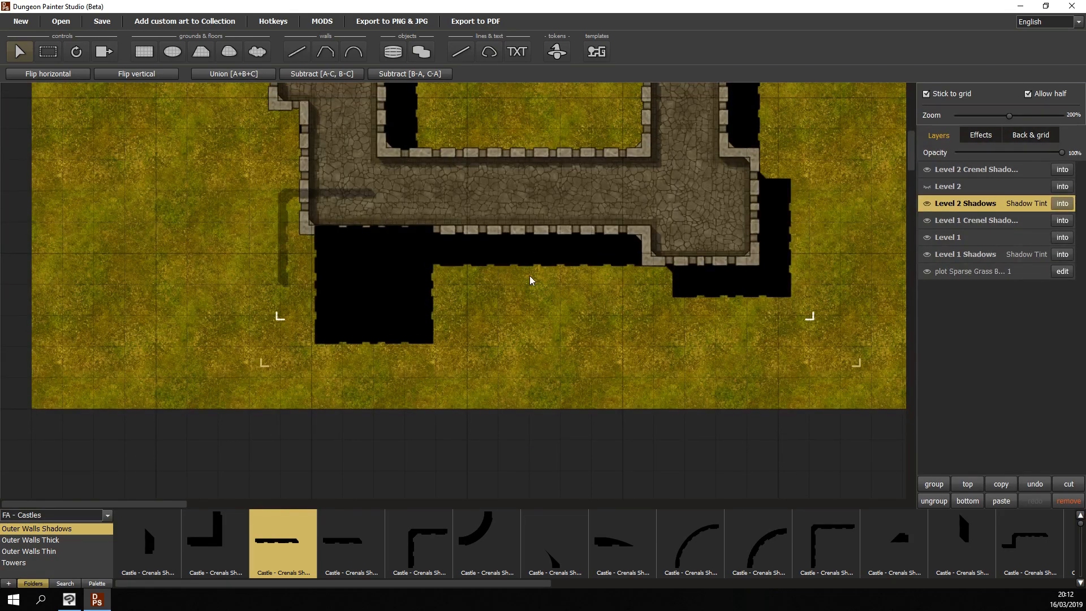
{"action": "scroll", "coordinate": [529, 278], "scroll_direction": "down", "scroll_amount": 4}
{"action": "left_click_drag", "start_coordinate": [478, 143], "coordinate": [480, 287]}
{"action": "left_click", "coordinate": [928, 188]}
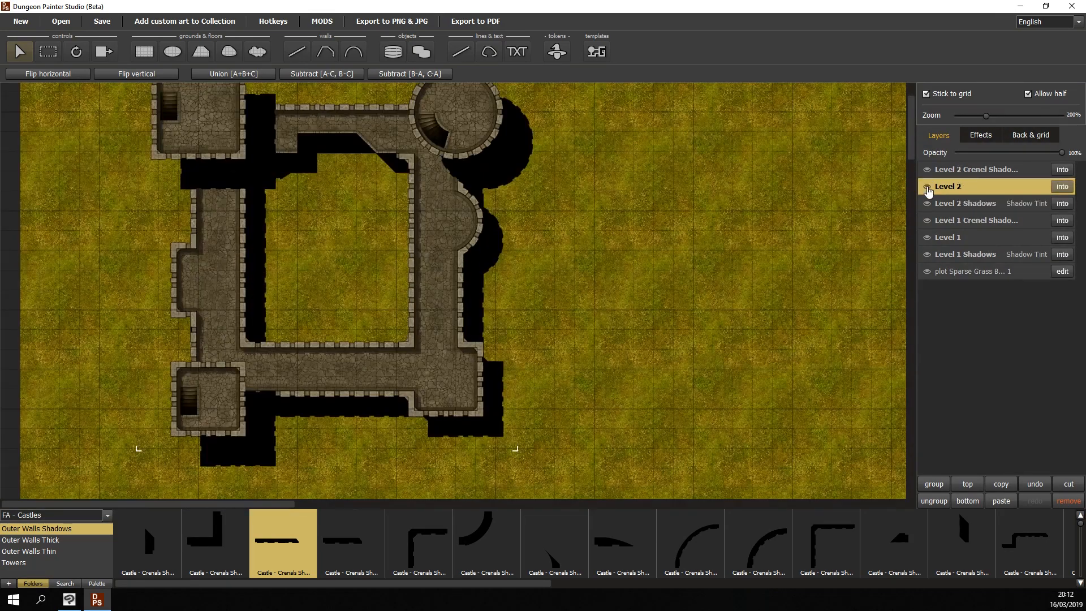
{"action": "scroll", "coordinate": [331, 298], "scroll_direction": "down", "scroll_amount": 3}
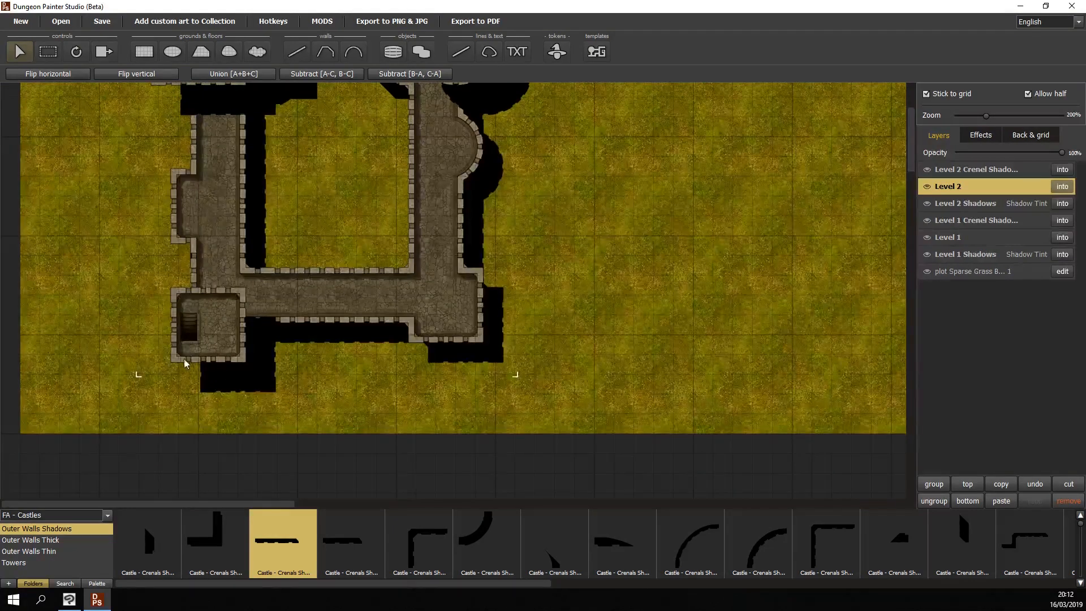
{"action": "scroll", "coordinate": [300, 294], "scroll_direction": "up", "scroll_amount": 4}
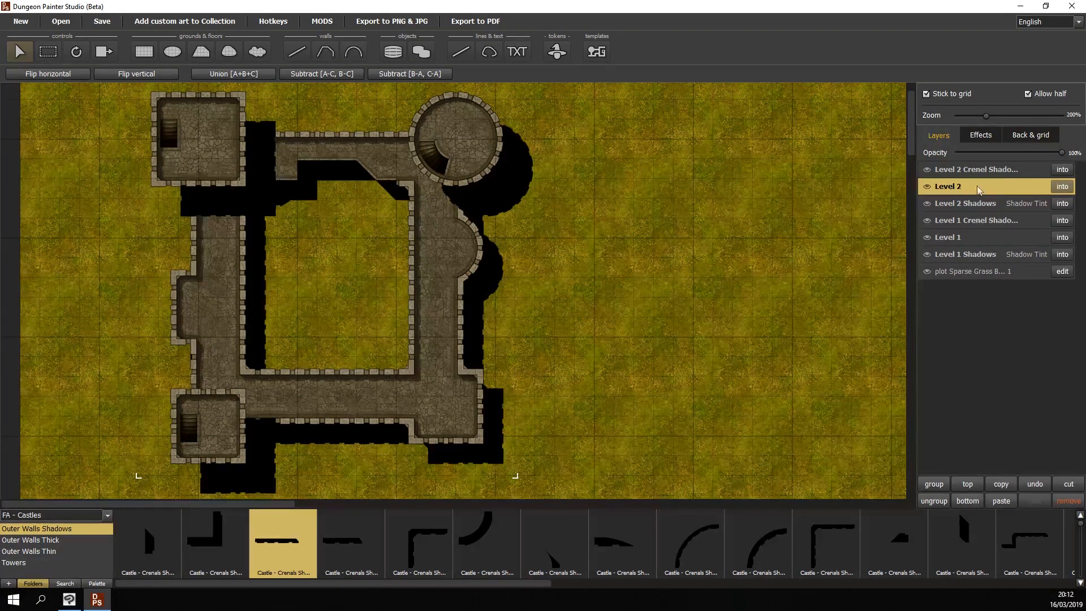
Reorder Level 2 Shadows to sit beneath Level 1, directly above Level 1 Shadows, and group the two shadow groups together.
{"action": "left_click", "coordinate": [963, 203]}
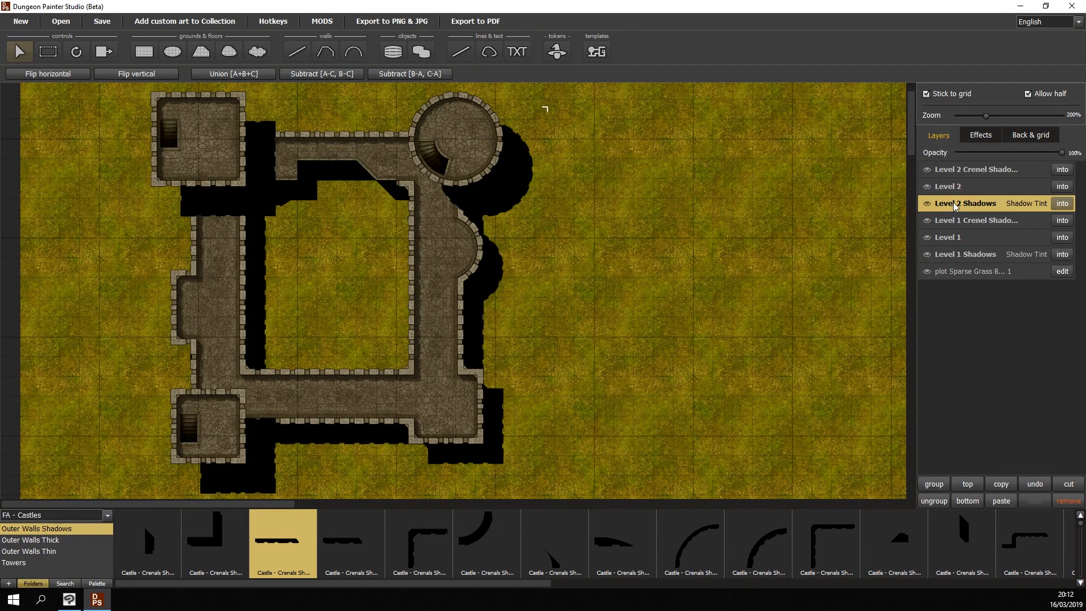
{"action": "left_click_drag", "start_coordinate": [953, 202], "coordinate": [963, 247]}
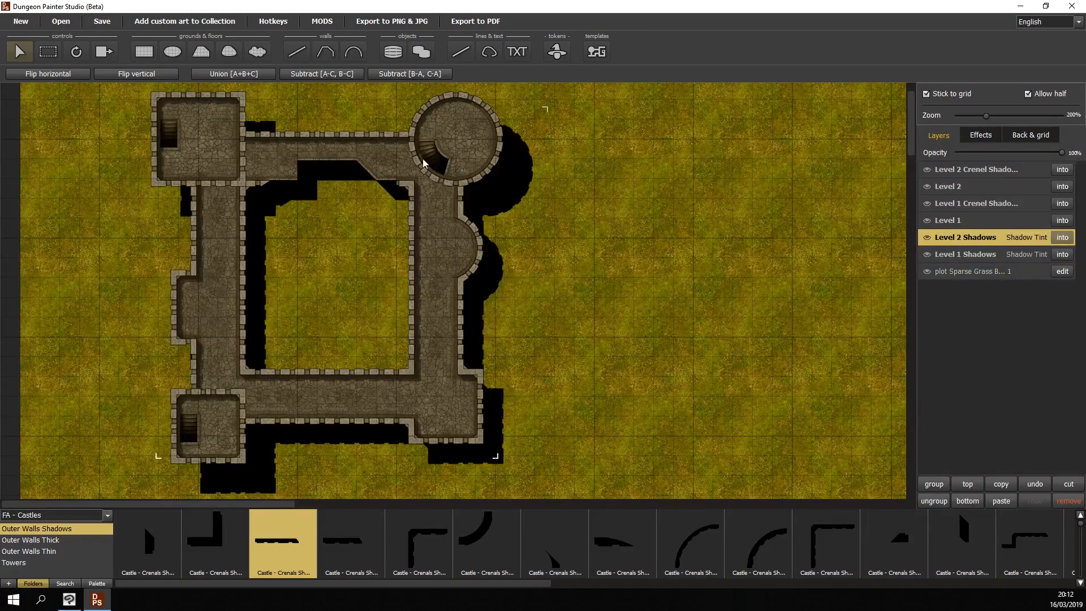
{"action": "left_click", "coordinate": [954, 255], "text": "shift"}
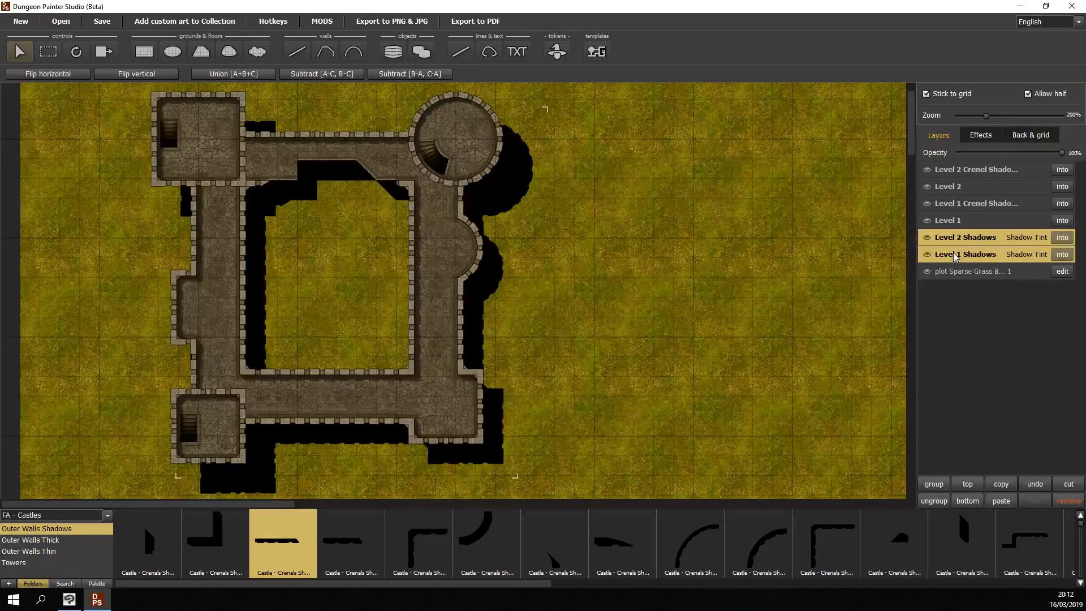
{"action": "left_click", "coordinate": [932, 486]}
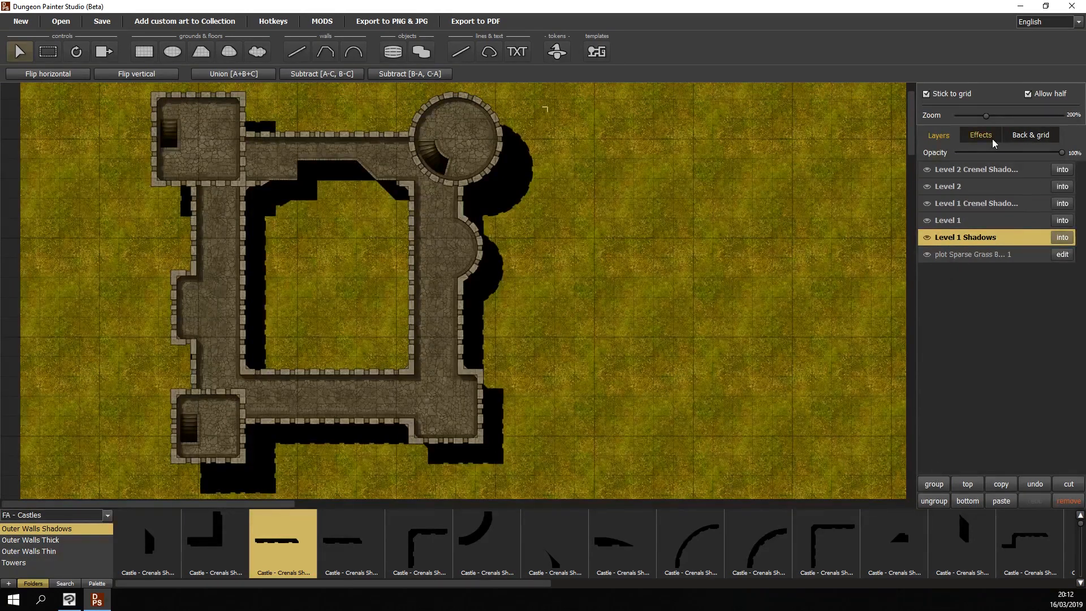
Rename the combined shadow group as Level 1+2 Shadows and lower its opacity to a little under half.
{"action": "double_click", "coordinate": [962, 238]}
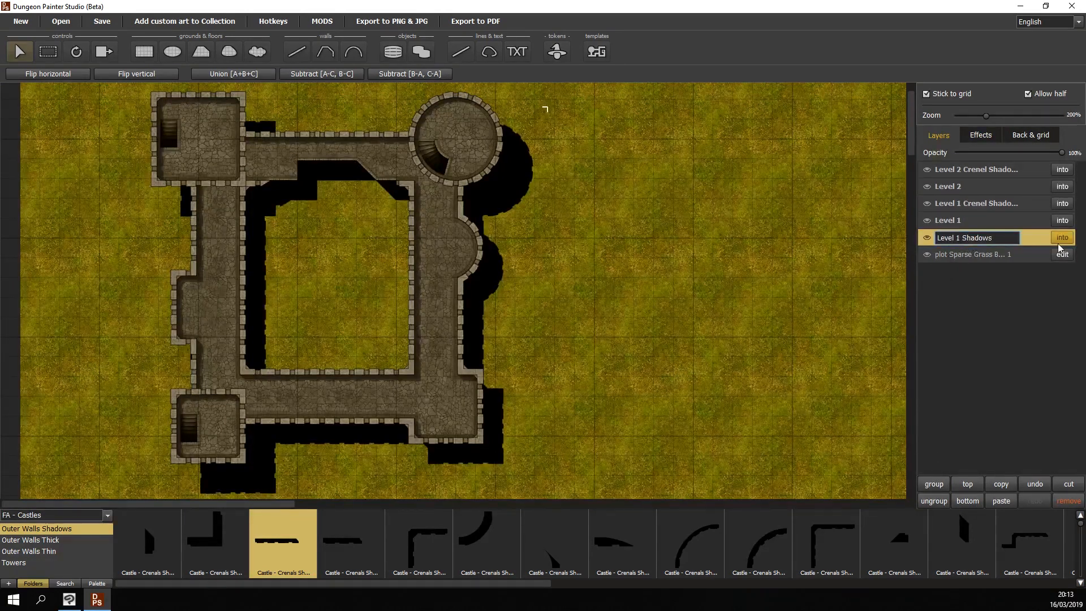
{"action": "type", "text": "2"}
{"action": "key", "text": "Left"}
{"action": "type", "text": "+"}
{"action": "key", "text": "Return"}
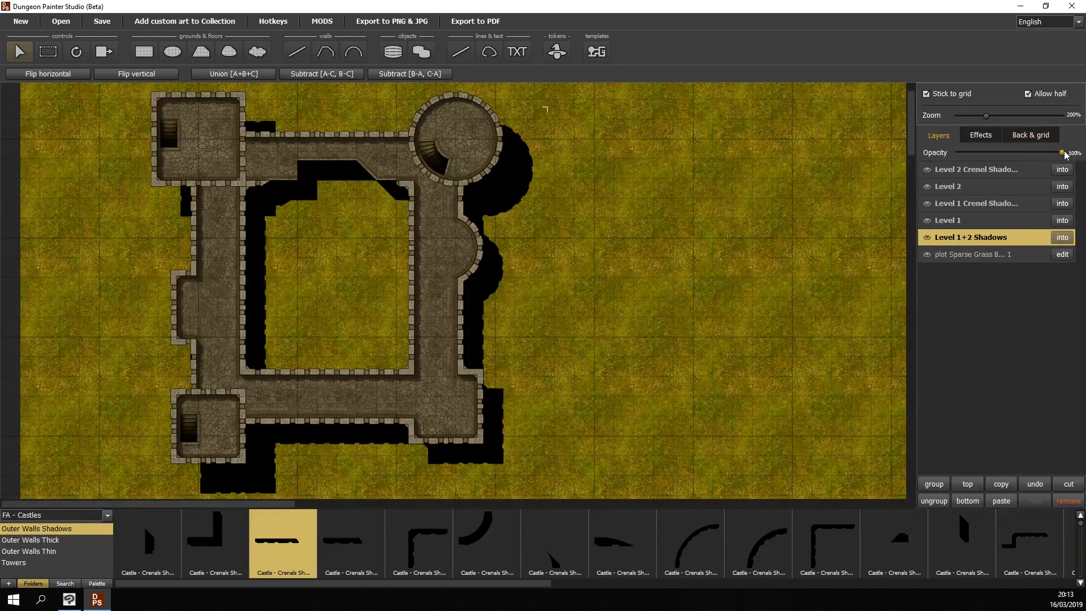
{"action": "left_click_drag", "start_coordinate": [1063, 153], "coordinate": [1003, 159]}
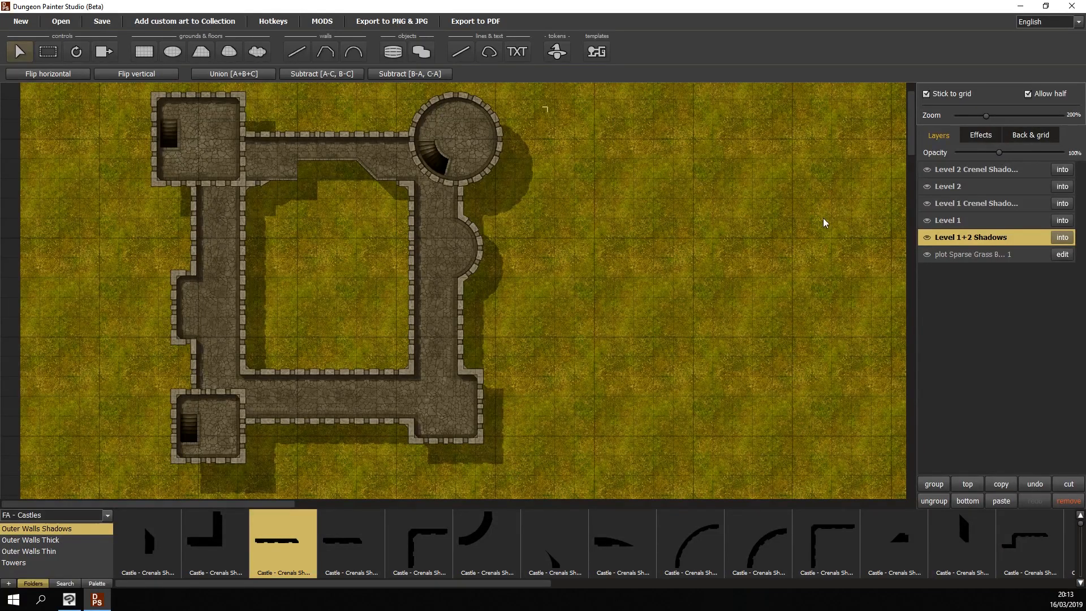
Enter the Level 1+2 Shadows group and choose the Cave Black Patch texture from FA - Caves for drawing a polygon.
{"action": "scroll", "coordinate": [464, 165], "scroll_direction": "down", "scroll_amount": 1}
{"action": "left_click", "coordinate": [1062, 238]}
{"action": "left_click", "coordinate": [931, 155]}
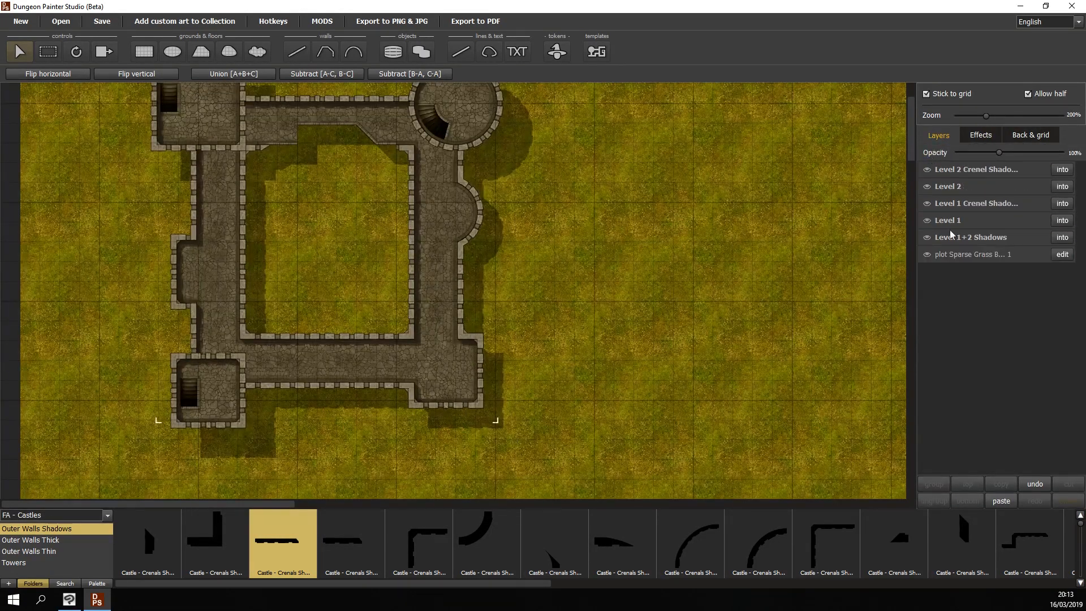
{"action": "left_click", "coordinate": [1064, 239]}
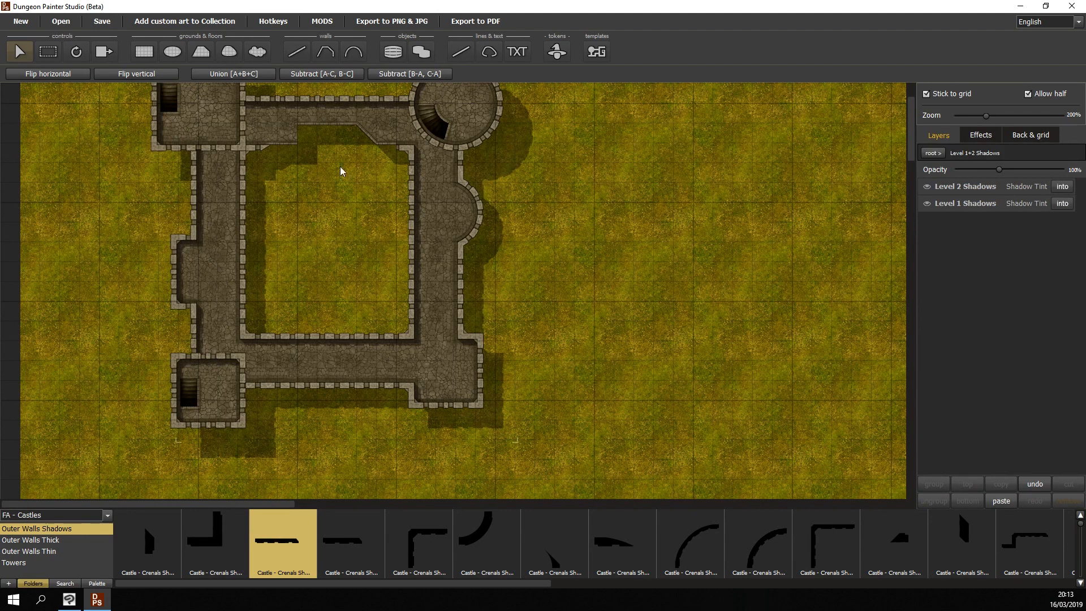
{"action": "left_click", "coordinate": [107, 514]}
{"action": "left_click", "coordinate": [23, 444]}
{"action": "left_click", "coordinate": [145, 540]}
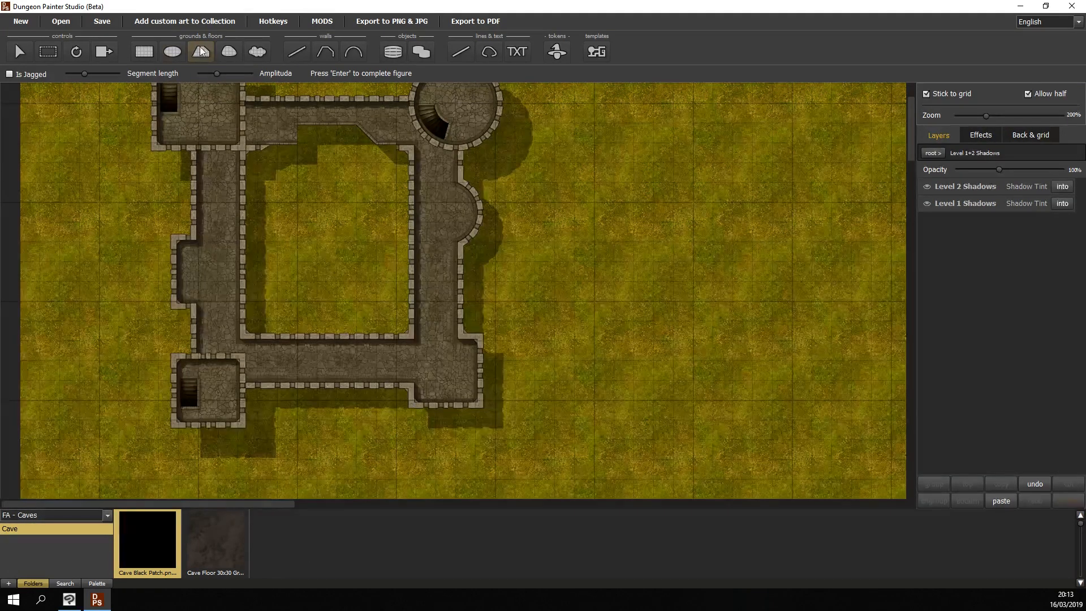
With grid snapping off, draw a four-point black polygon joining the lower-right bastion's upper outer corner to its shadow's upper corner.
{"action": "scroll", "coordinate": [574, 233], "scroll_direction": "up", "scroll_amount": 5}
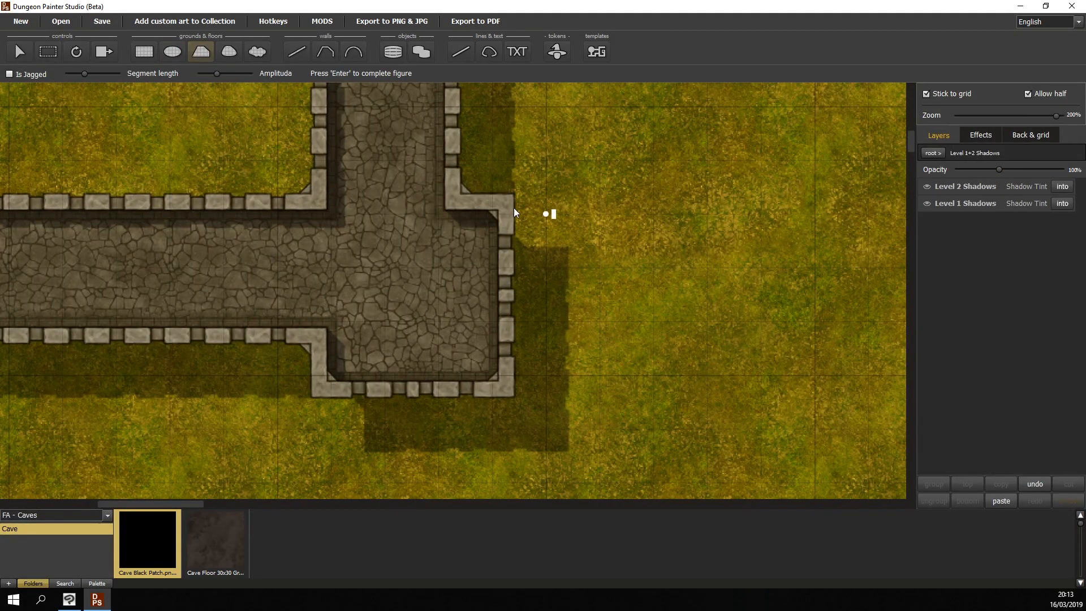
{"action": "left_click", "coordinate": [952, 94]}
{"action": "left_click", "coordinate": [514, 196]}
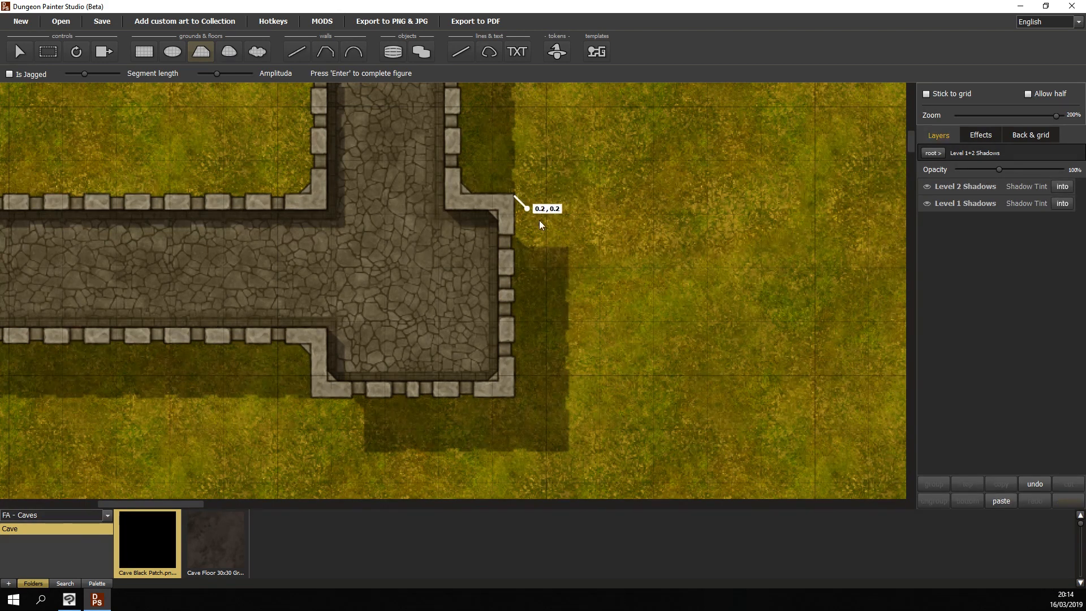
{"action": "left_click", "coordinate": [568, 249]}
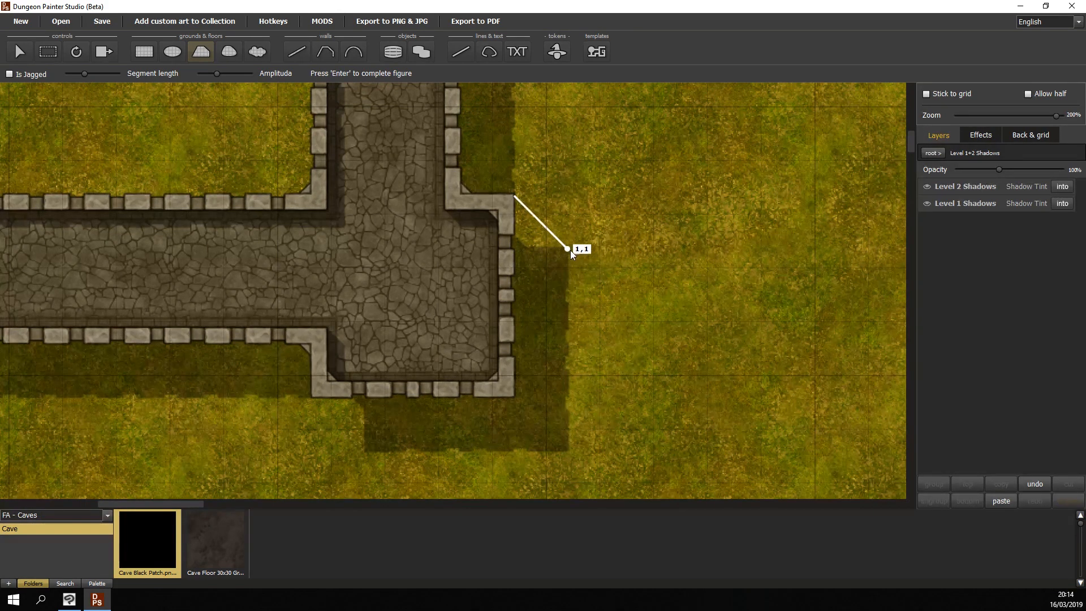
{"action": "left_click", "coordinate": [483, 278]}
{"action": "left_click", "coordinate": [466, 212]}
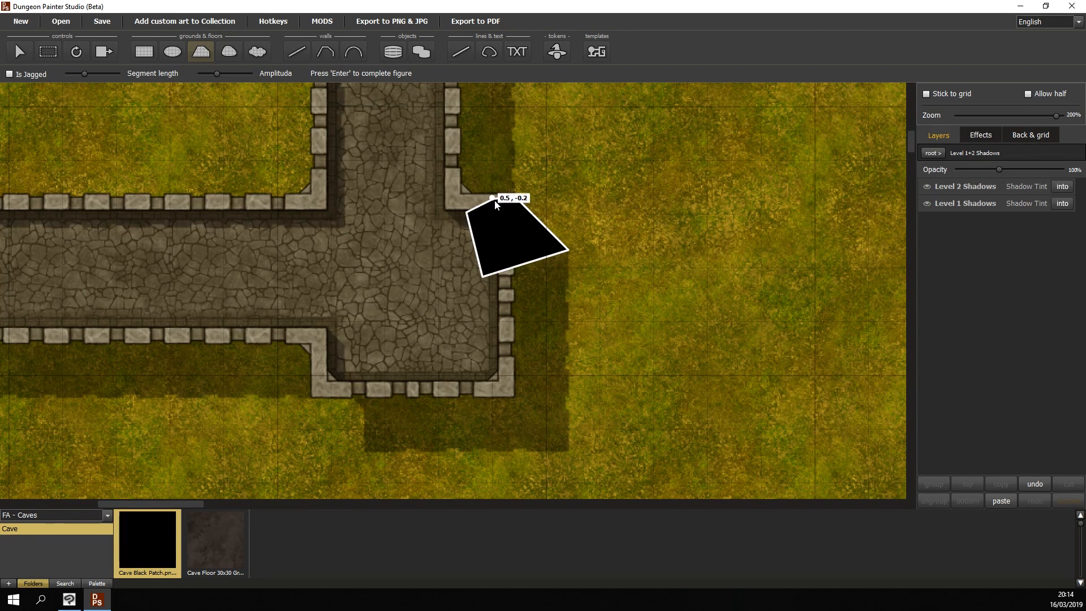
{"action": "key", "text": "Return"}
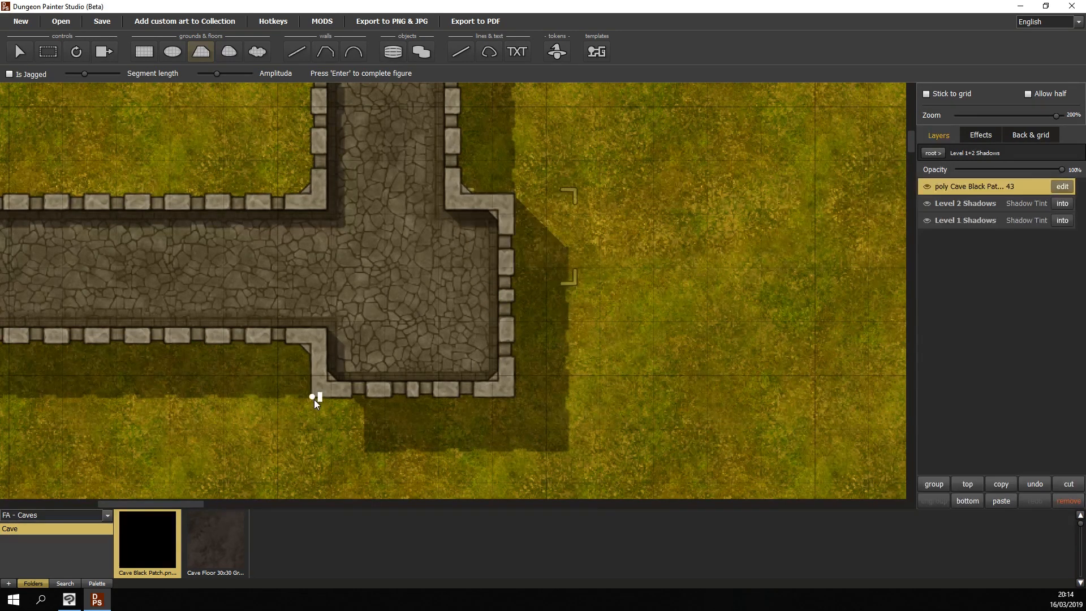
Complete a black polygon joining the lower-right bastion's lower-left outer corner to the matching corner of its shadow.
{"action": "left_click", "coordinate": [366, 454]}
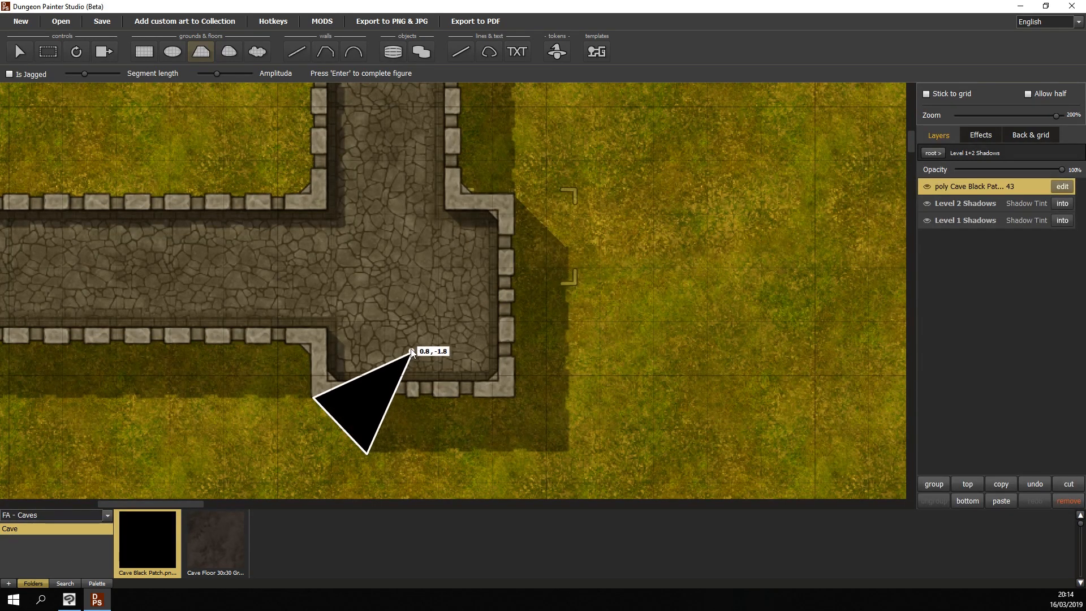
{"action": "left_click", "coordinate": [411, 352]}
{"action": "key", "text": "Return"}
Draw a black polygon joining the round tower's upper-right edge to the outer edge of its offset shadow.
{"action": "left_click_drag", "start_coordinate": [351, 304], "coordinate": [454, 334]}
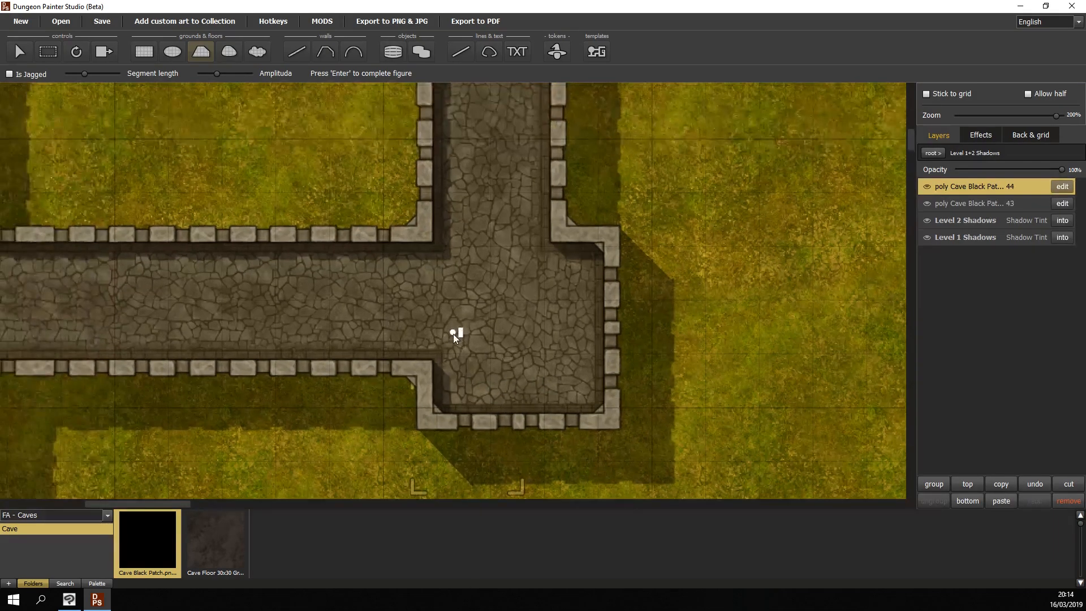
{"action": "scroll", "coordinate": [453, 334], "scroll_direction": "down", "scroll_amount": 2}
{"action": "left_click_drag", "start_coordinate": [436, 208], "coordinate": [364, 432]}
{"action": "left_click_drag", "start_coordinate": [526, 204], "coordinate": [460, 443]}
{"action": "left_click_drag", "start_coordinate": [508, 241], "coordinate": [505, 325]}
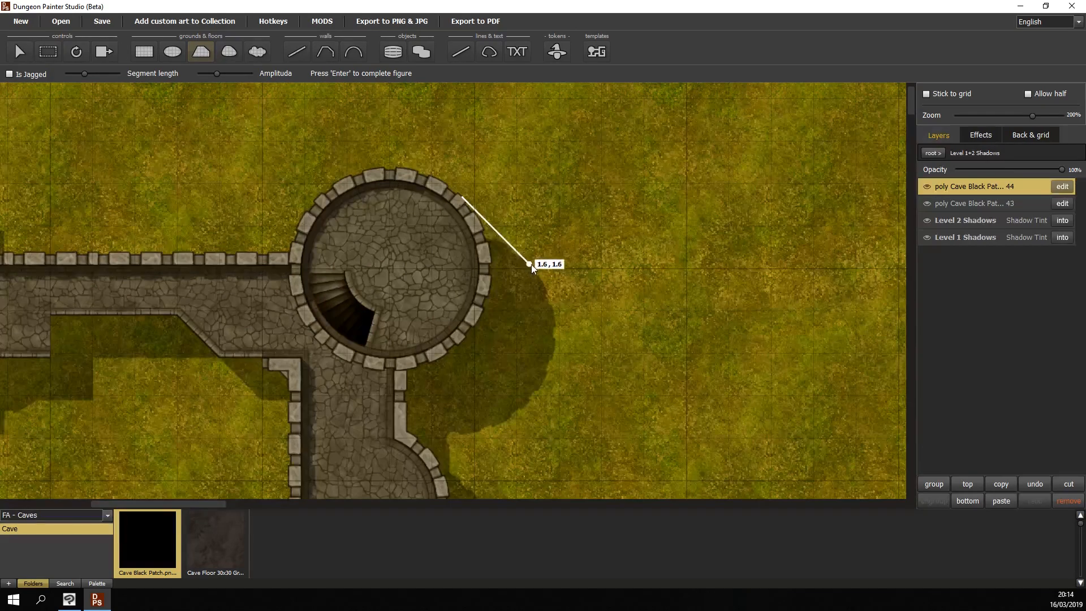
{"action": "left_click", "coordinate": [469, 324]}
{"action": "left_click", "coordinate": [426, 276]}
{"action": "left_click", "coordinate": [444, 214]}
{"action": "key", "text": "Return"}
Draw a black polygon filling the shadow gap below the lower-left corner of the west wall's rectangular bastion.
{"action": "left_click_drag", "start_coordinate": [391, 341], "coordinate": [634, 194]}
{"action": "left_click_drag", "start_coordinate": [561, 287], "coordinate": [626, 202]}
{"action": "left_click_drag", "start_coordinate": [454, 375], "coordinate": [635, 151]}
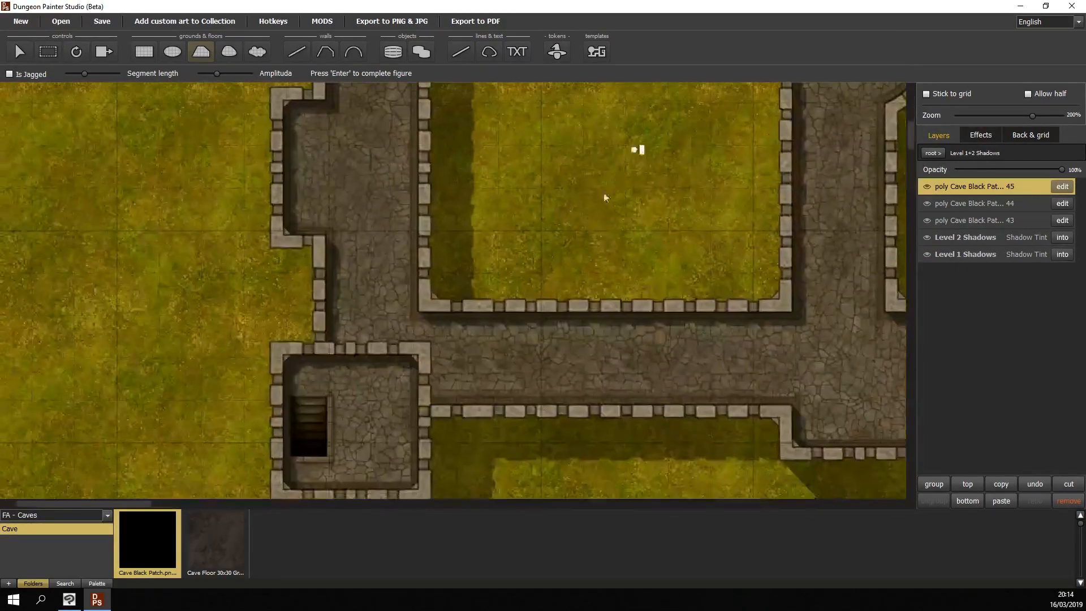
{"action": "left_click_drag", "start_coordinate": [462, 303], "coordinate": [554, 258]}
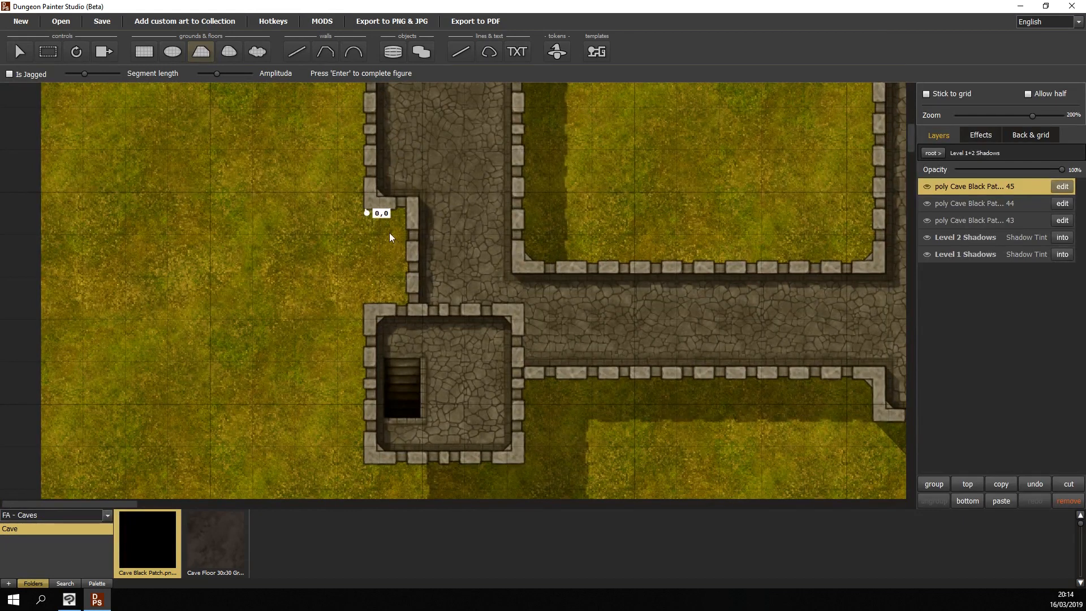
{"action": "left_click", "coordinate": [413, 250]}
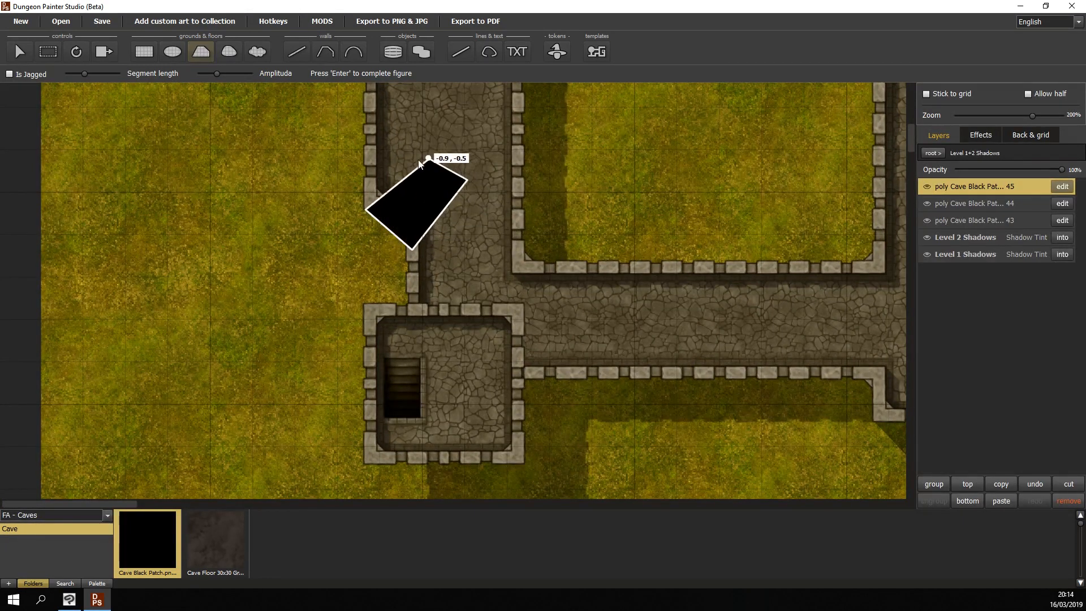
{"action": "left_click", "coordinate": [468, 179]}
{"action": "left_click", "coordinate": [399, 167]}
{"action": "left_click", "coordinate": [378, 184]}
Draw a black polygon joining the lower-left square tower's lower-left corner to the matching corner of its shadow.
{"action": "scroll", "coordinate": [496, 236], "scroll_direction": "down", "scroll_amount": 3}
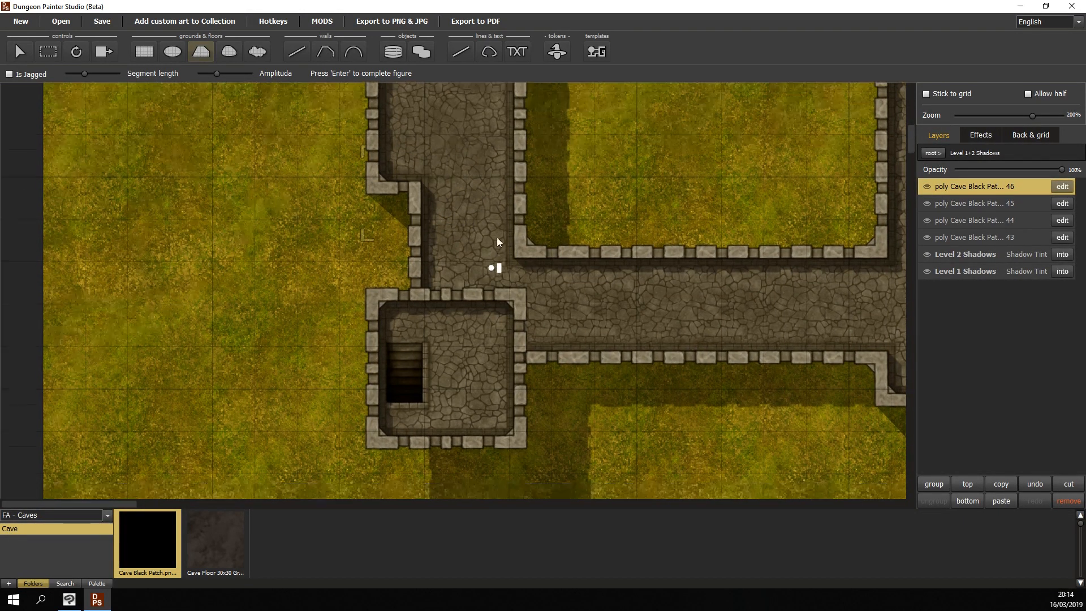
{"action": "left_click", "coordinate": [353, 295]}
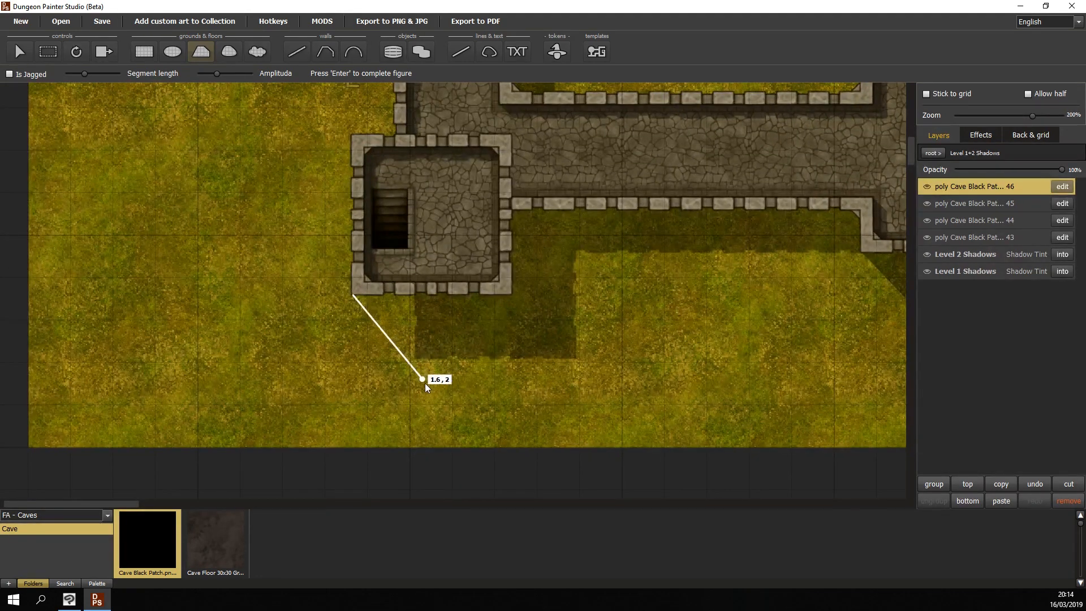
{"action": "left_click", "coordinate": [416, 358]}
{"action": "left_click", "coordinate": [465, 232]}
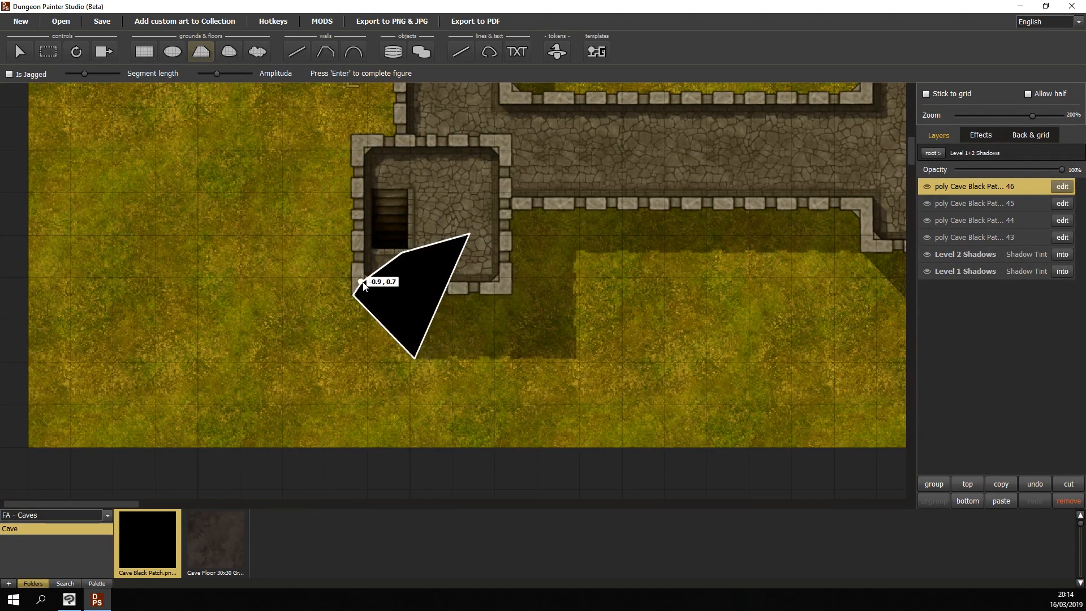
{"action": "left_click", "coordinate": [355, 293]}
Draw a black polygon joining the upper-left square tower's upper-right corner to the matching corner of its shadow.
{"action": "scroll", "coordinate": [497, 264], "scroll_direction": "up", "scroll_amount": 1}
{"action": "scroll", "coordinate": [528, 266], "scroll_direction": "down", "scroll_amount": 3}
{"action": "left_click_drag", "start_coordinate": [611, 264], "coordinate": [570, 342]}
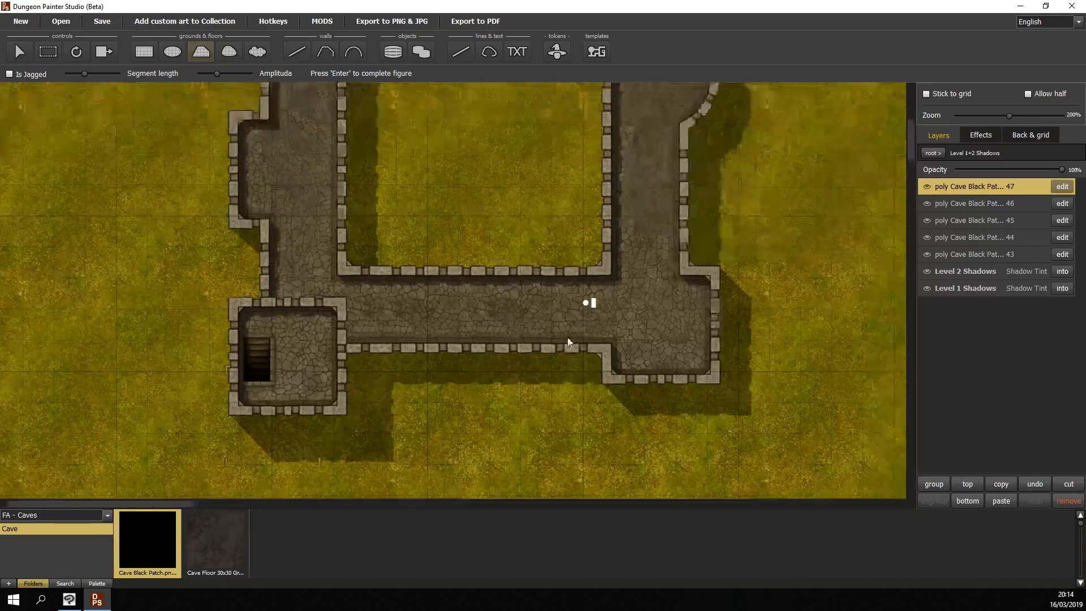
{"action": "left_click_drag", "start_coordinate": [620, 203], "coordinate": [592, 279]}
{"action": "left_click_drag", "start_coordinate": [575, 170], "coordinate": [552, 302]}
{"action": "left_click_drag", "start_coordinate": [396, 340], "coordinate": [451, 343]}
{"action": "scroll", "coordinate": [416, 195], "scroll_direction": "up", "scroll_amount": 3}
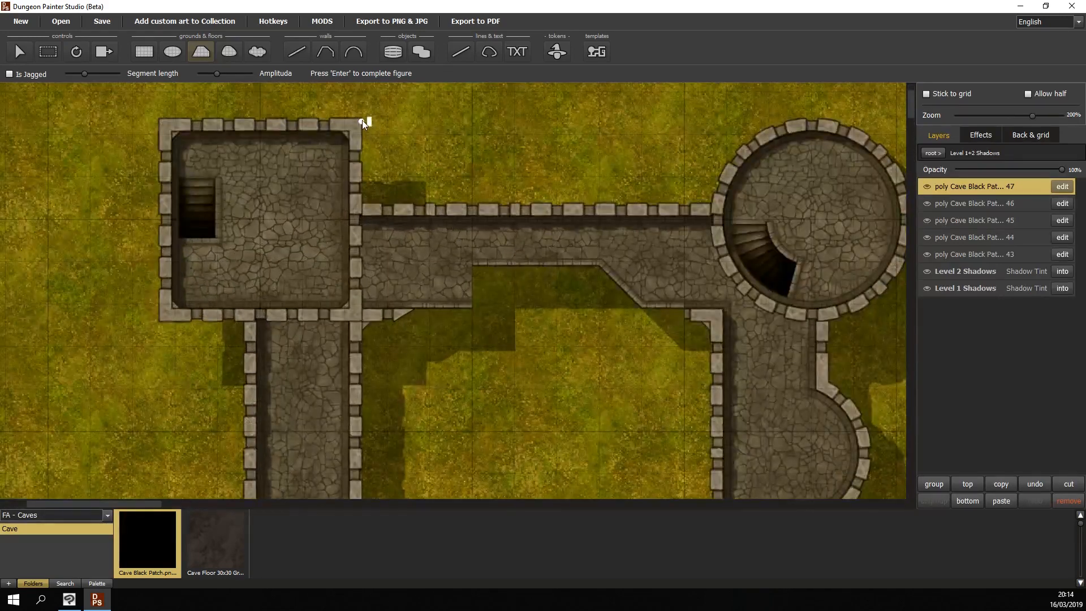
{"action": "left_click", "coordinate": [427, 182]}
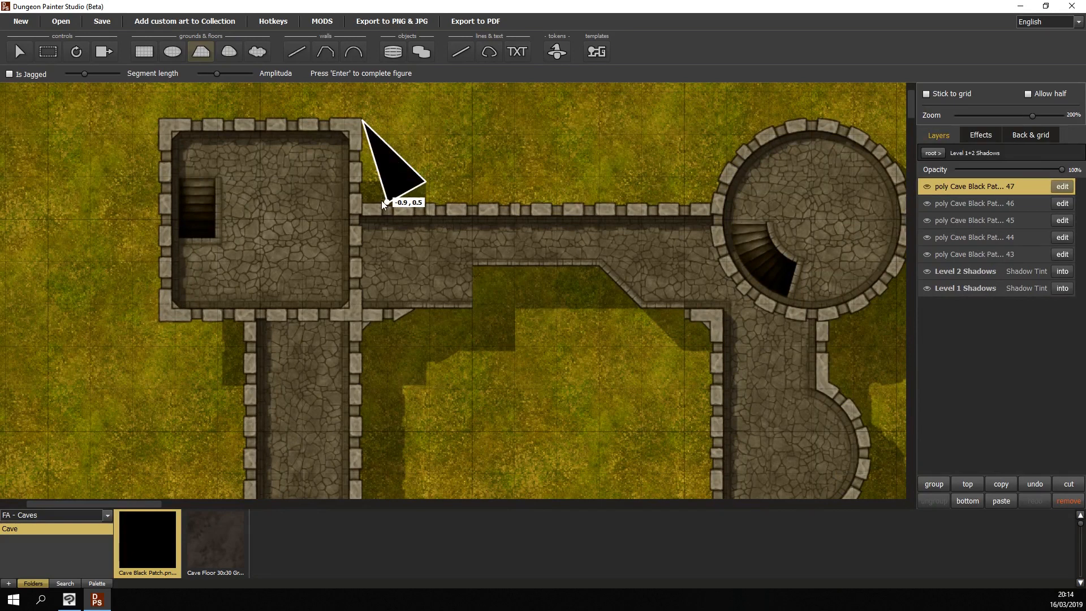
{"action": "left_click", "coordinate": [320, 202]}
{"action": "left_click", "coordinate": [328, 134]}
{"action": "key", "text": "Return"}
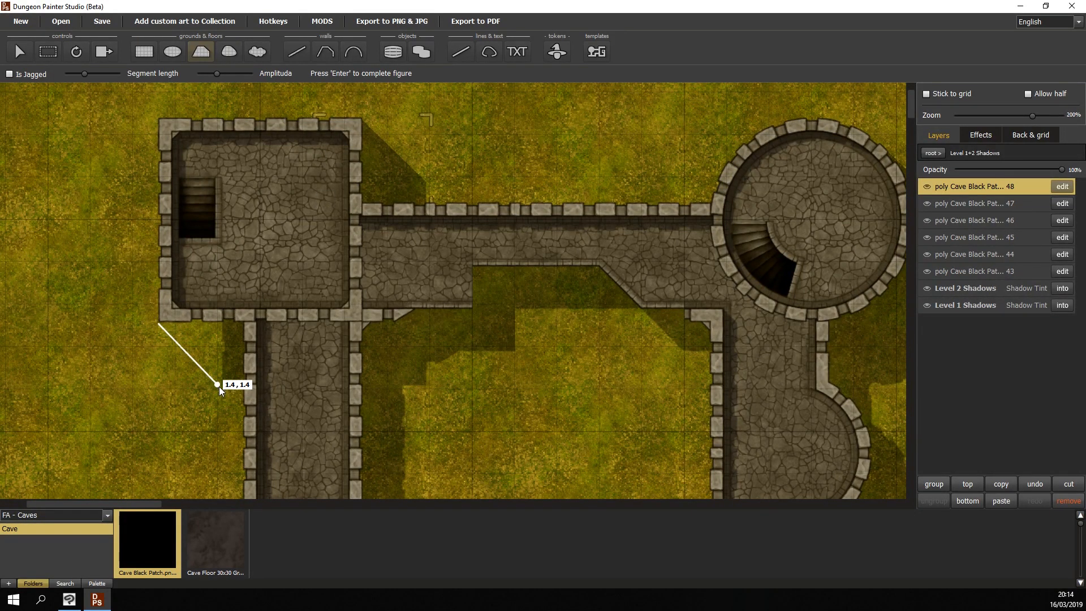
Discard the started outline and draw a black polygon joining the upper-left square tower's lower-left corner to its shadow's corner.
{"action": "key", "text": "Escape"}
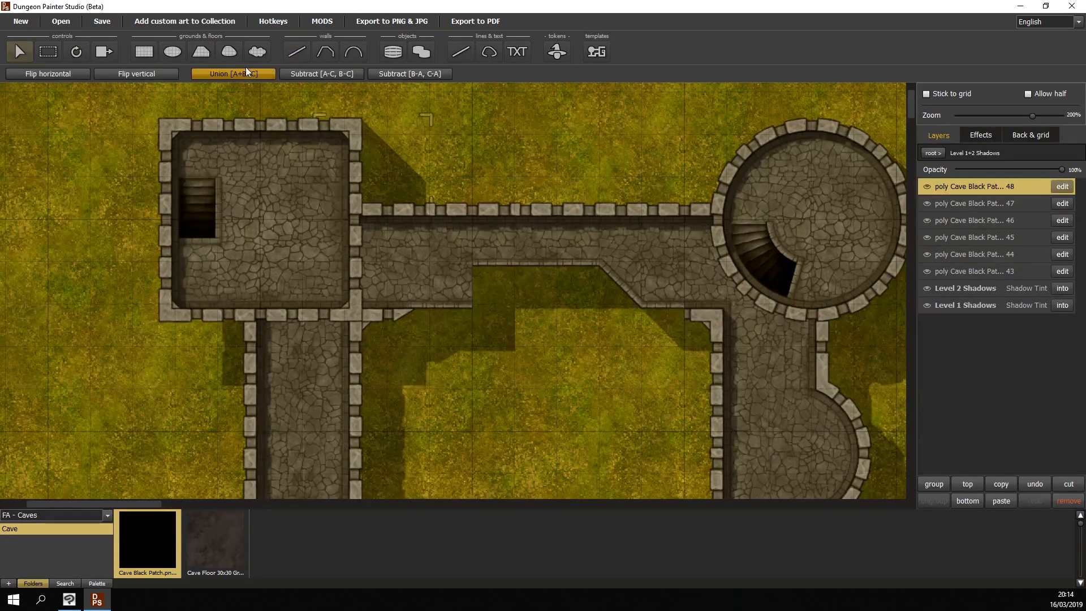
{"action": "left_click", "coordinate": [205, 52]}
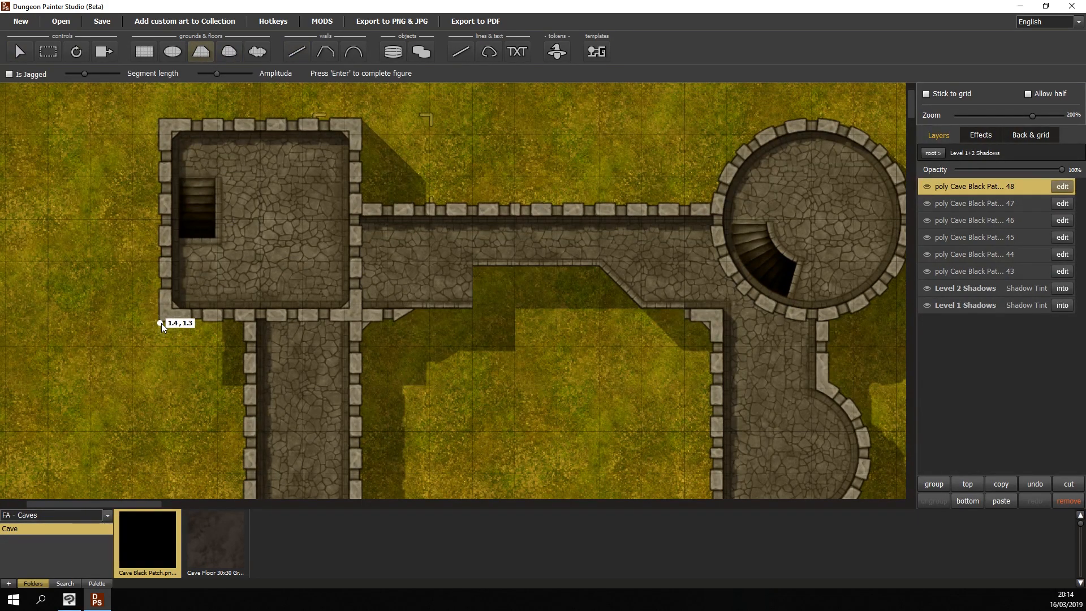
{"action": "left_click", "coordinate": [160, 322]}
{"action": "left_click", "coordinate": [225, 387]}
{"action": "left_click", "coordinate": [255, 247]}
{"action": "key", "text": "Return"}
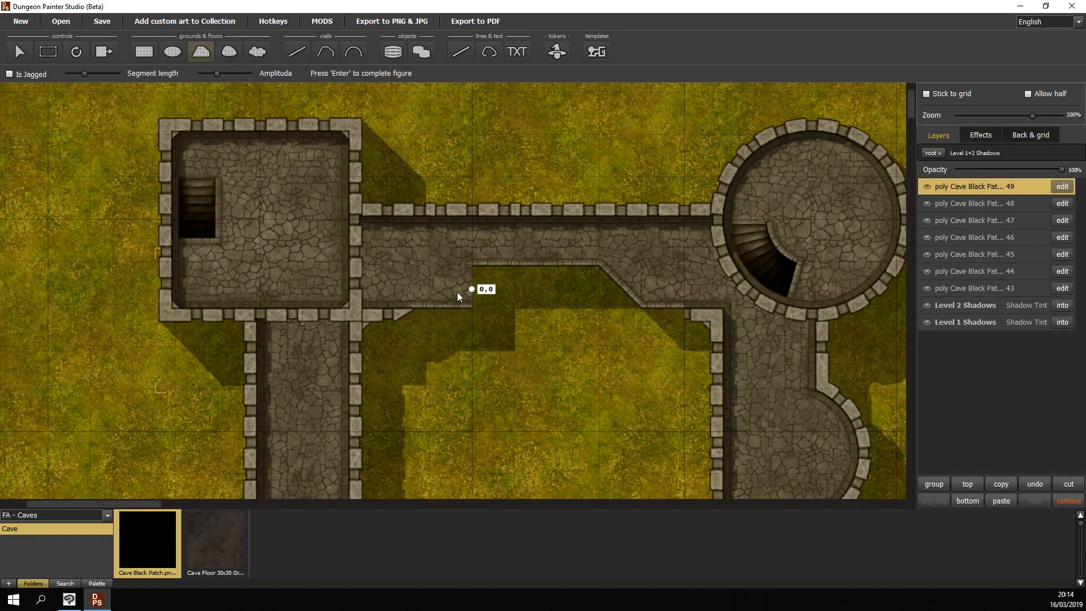
Draw a black triangle turning the stepped courtyard shadow below the upper wall's recess into a diagonal edge.
{"action": "left_click", "coordinate": [566, 307]}
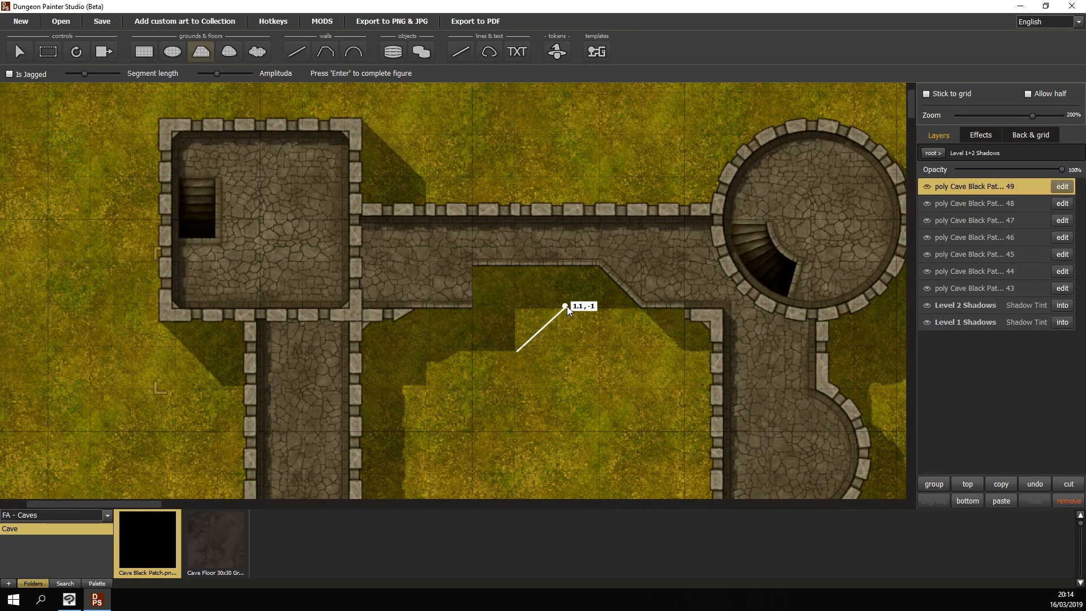
{"action": "left_click", "coordinate": [502, 303]}
{"action": "key", "text": "Return"}
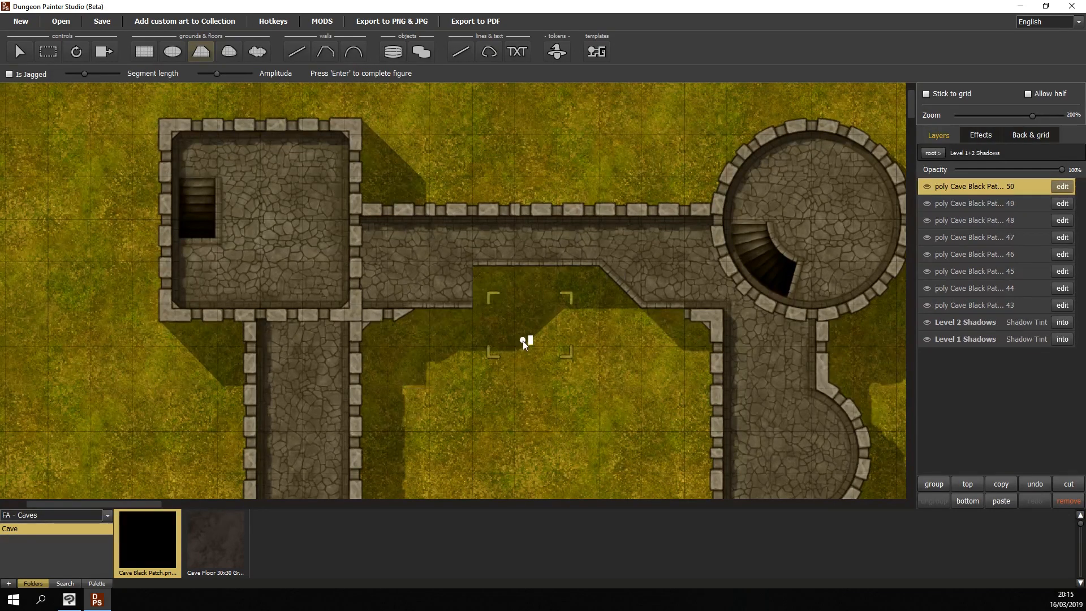
Enter the Level 1 group and choose the straight stairs object from Outer Walls Thin in FA - Castles.
{"action": "scroll", "coordinate": [523, 340], "scroll_direction": "down", "scroll_amount": 5}
{"action": "left_click", "coordinate": [932, 153]}
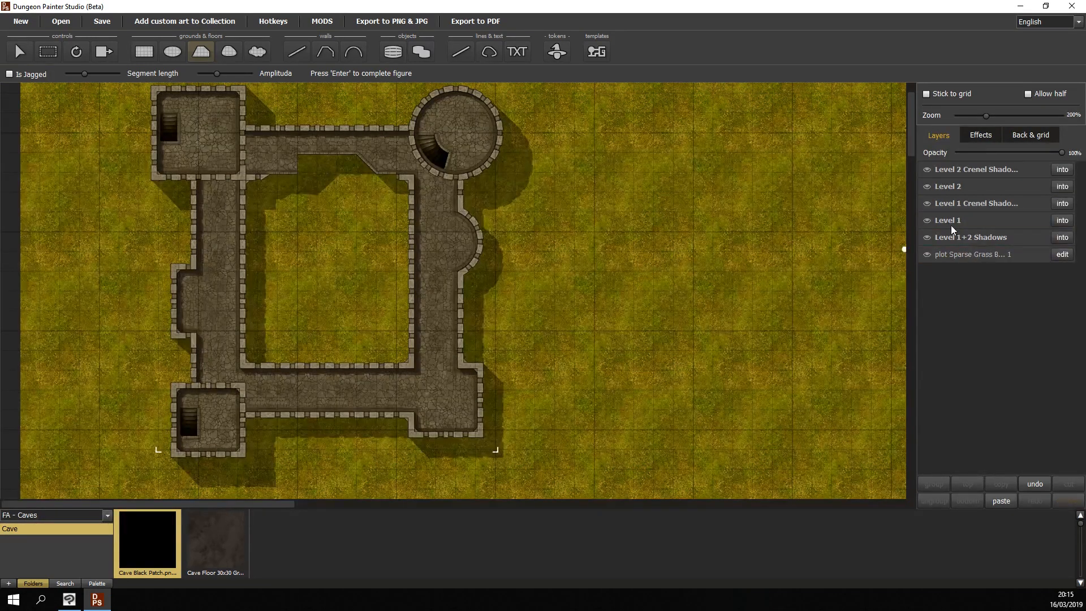
{"action": "left_click", "coordinate": [959, 224]}
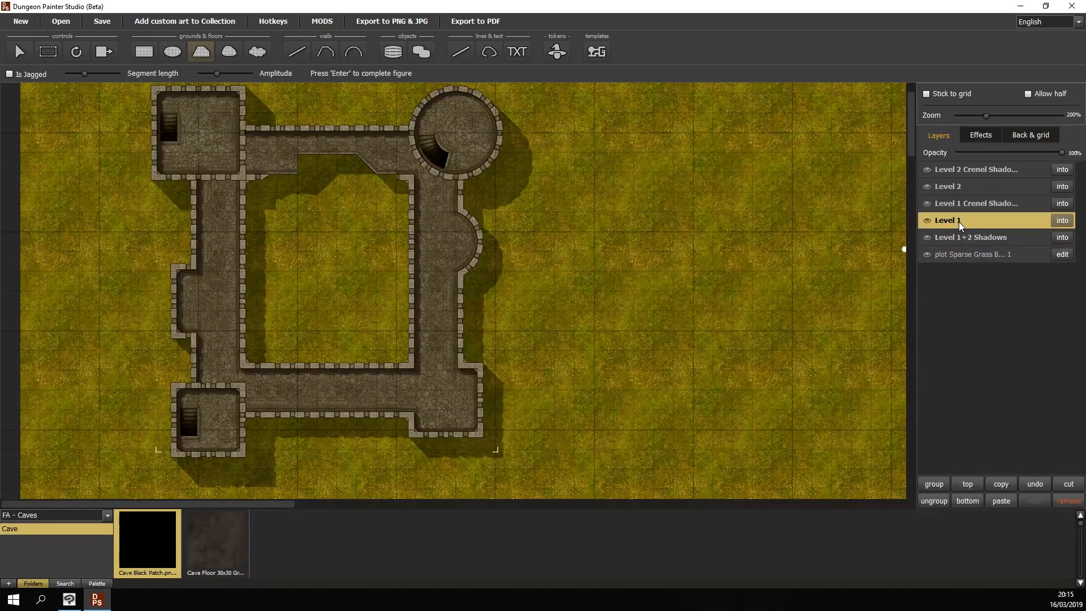
{"action": "left_click", "coordinate": [1062, 220]}
{"action": "left_click", "coordinate": [107, 515]}
{"action": "scroll", "coordinate": [50, 481], "scroll_direction": "up", "scroll_amount": 4}
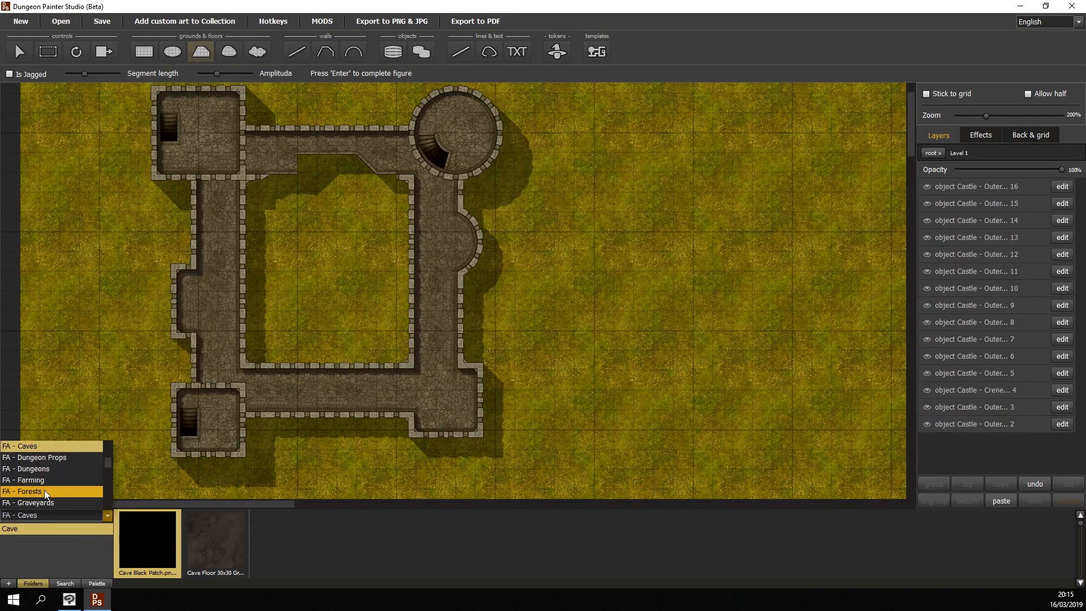
{"action": "left_click", "coordinate": [50, 479]}
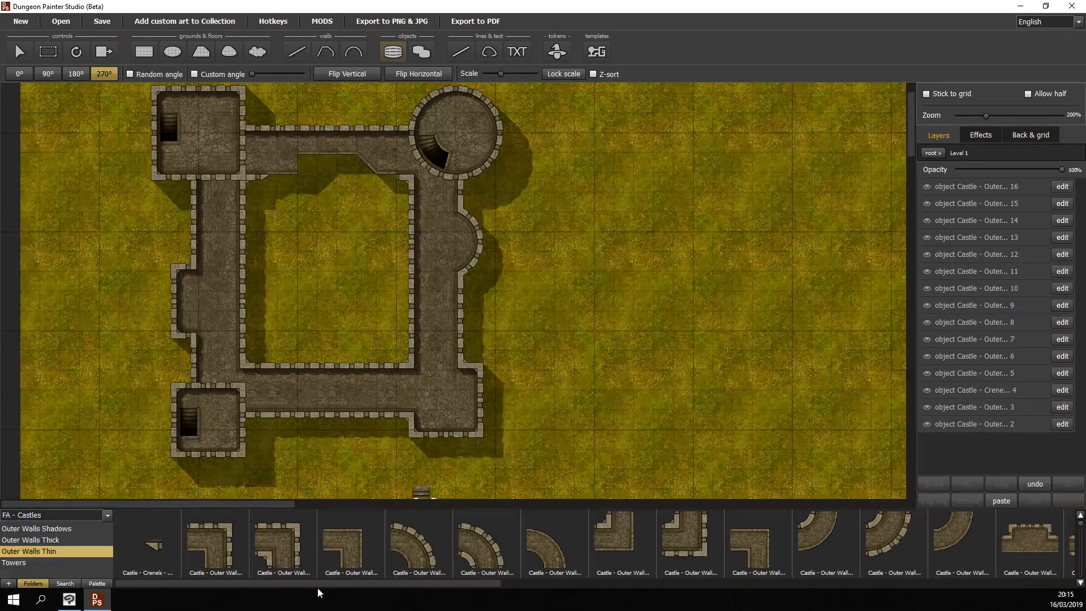
{"action": "left_click_drag", "start_coordinate": [315, 588], "coordinate": [634, 591]}
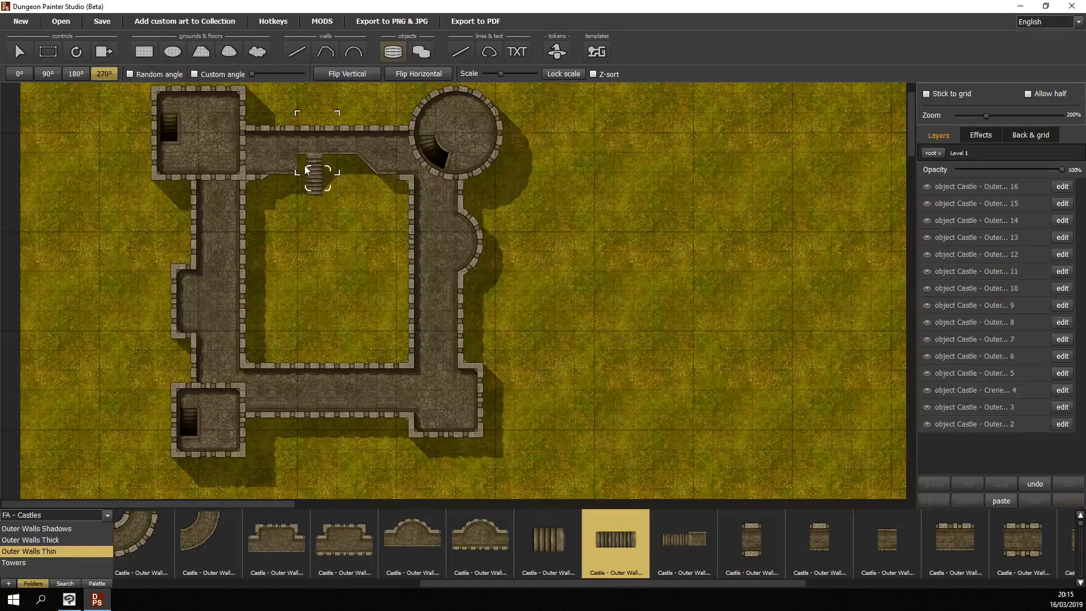
Rotate the stairs to 180°, enable grid snapping with half steps, and place them in the upper wall's courtyard-side recess.
{"action": "key", "text": "r"}
{"action": "key", "text": "r"}
{"action": "key", "text": "r"}
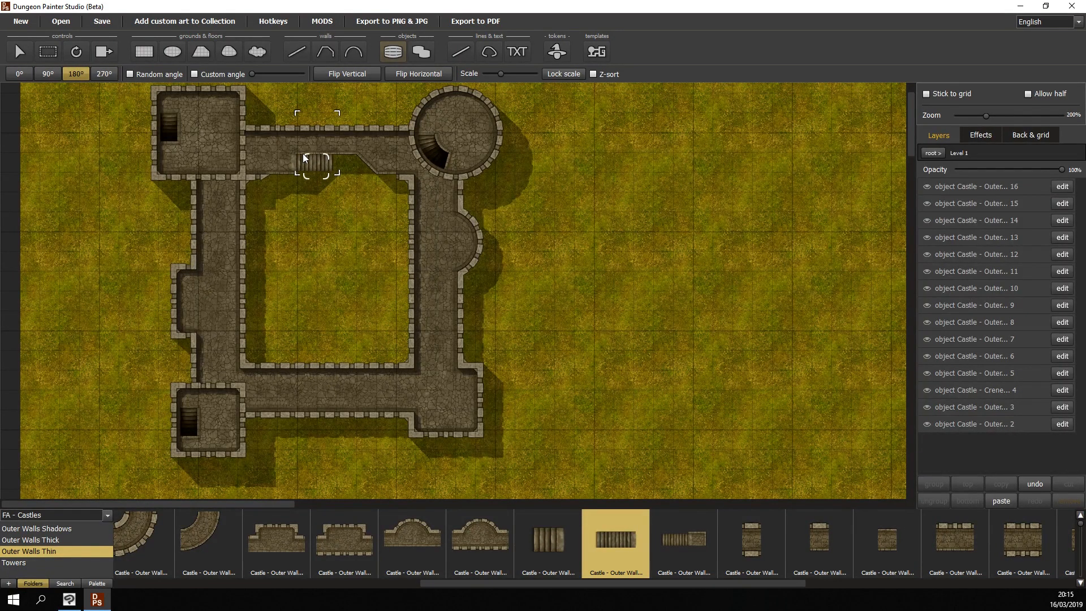
{"action": "left_click", "coordinate": [1029, 95]}
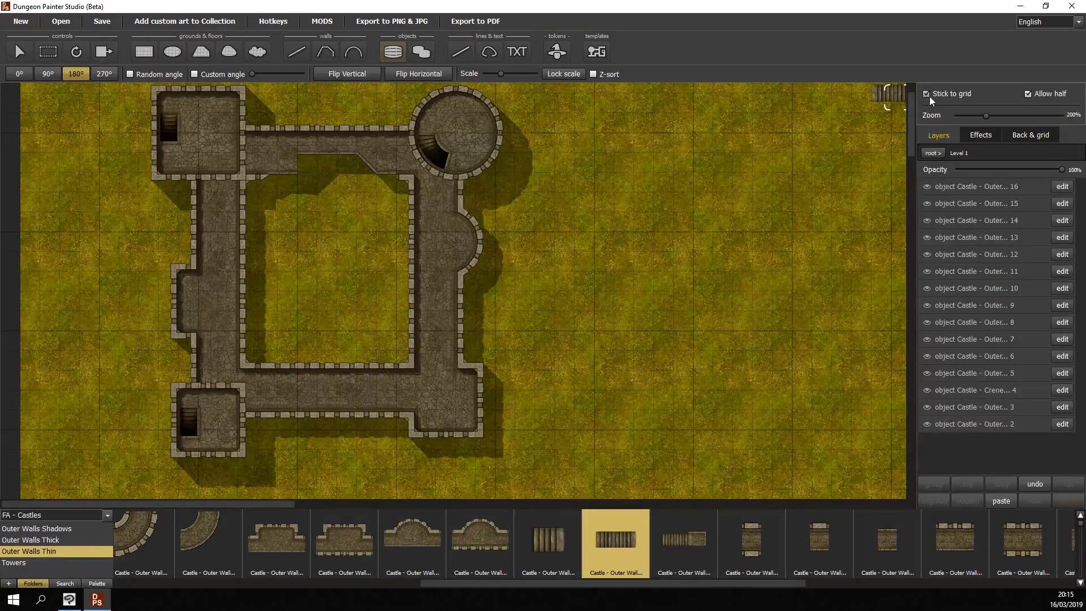
{"action": "scroll", "coordinate": [315, 165], "scroll_direction": "up", "scroll_amount": 3}
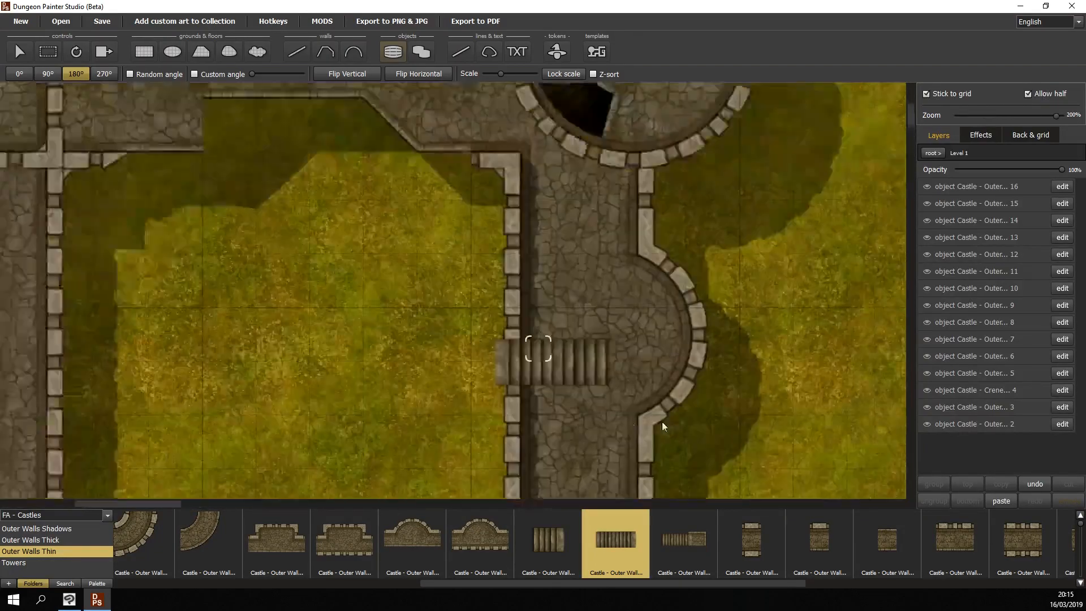
{"action": "left_click_drag", "start_coordinate": [662, 425], "coordinate": [699, 444]}
{"action": "left_click", "coordinate": [399, 209]}
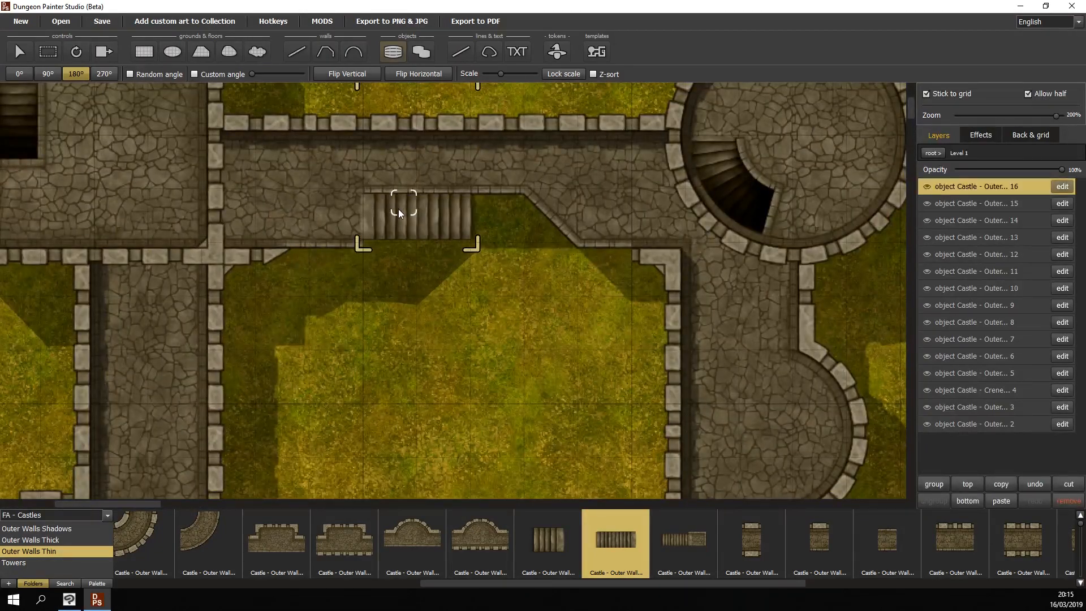
Enter the Level 1 Crenel Shadows group and choose Castle - Stairs Shadow - 3x1 from Outer Walls Shadows.
{"action": "scroll", "coordinate": [457, 283], "scroll_direction": "down", "scroll_amount": 2}
{"action": "scroll", "coordinate": [457, 283], "scroll_direction": "down", "scroll_amount": 1}
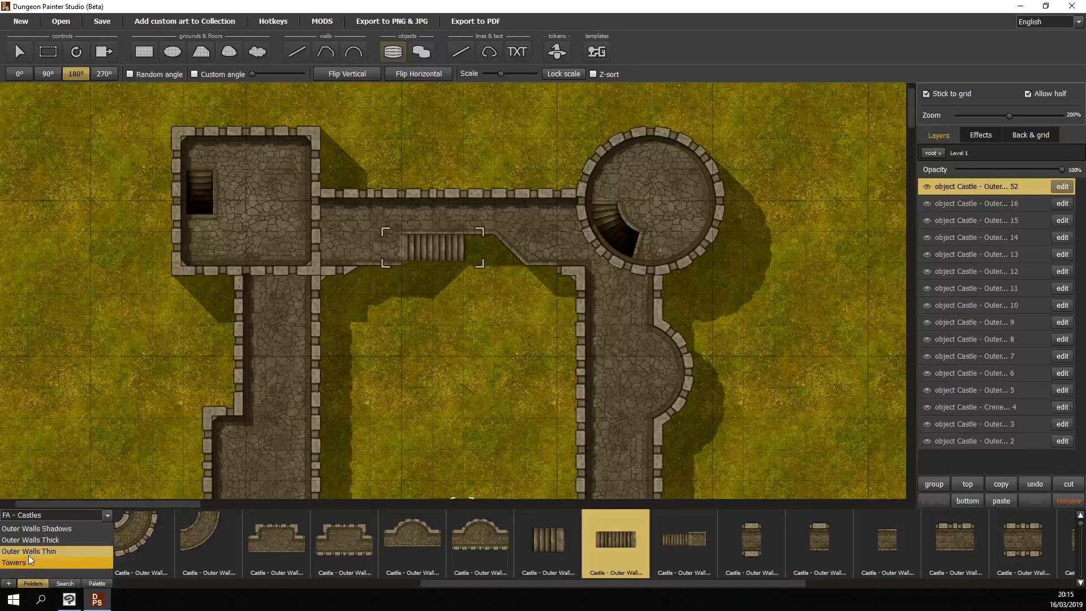
{"action": "left_click", "coordinate": [44, 527]}
{"action": "left_click", "coordinate": [932, 152]}
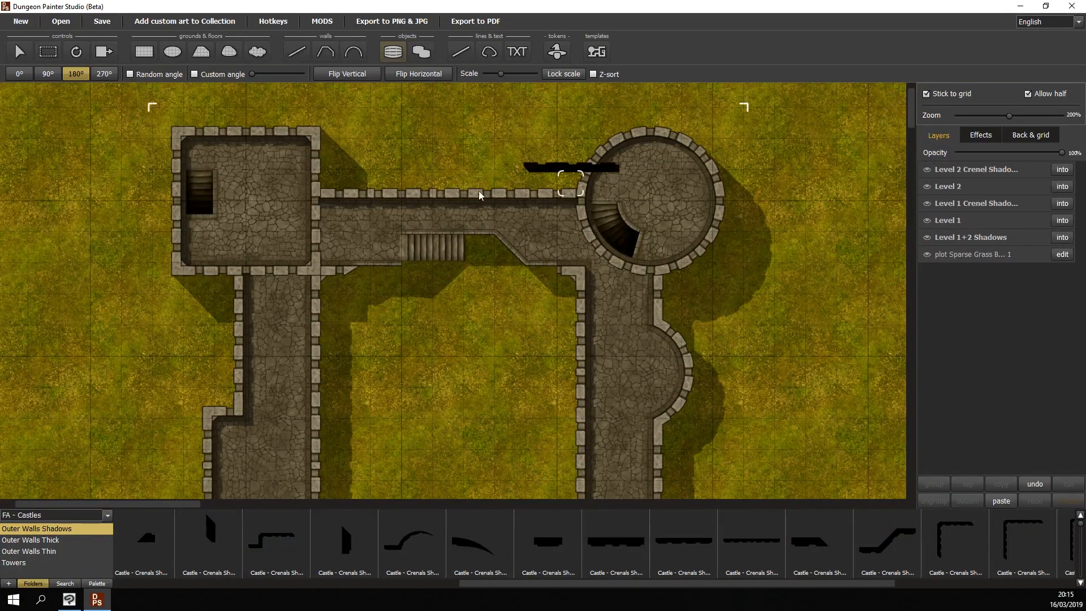
{"action": "left_click", "coordinate": [970, 206]}
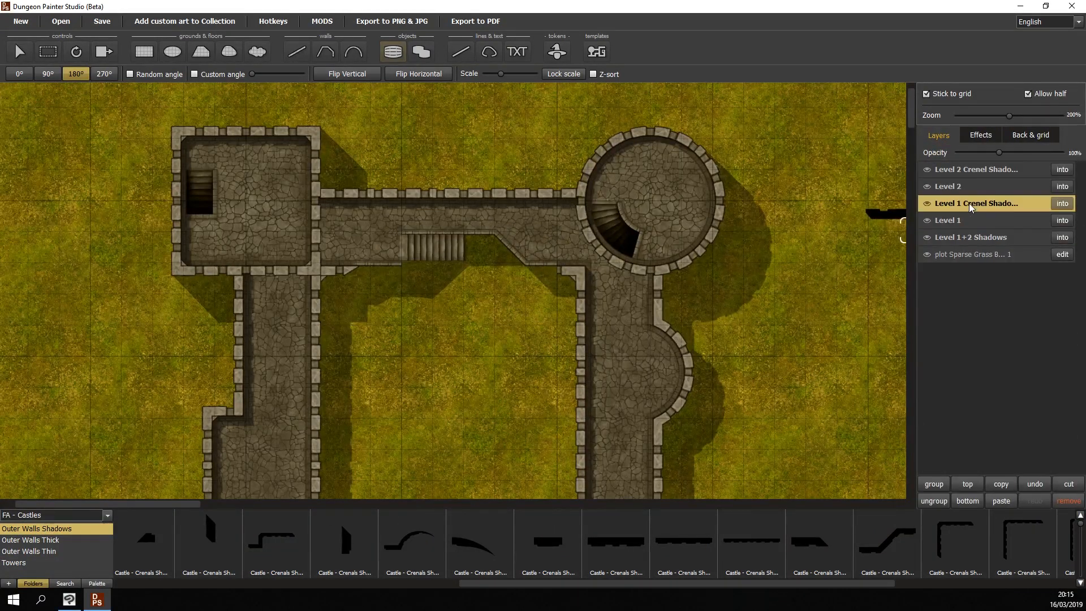
{"action": "left_click", "coordinate": [1063, 204]}
{"action": "left_click_drag", "start_coordinate": [679, 583], "coordinate": [858, 583]}
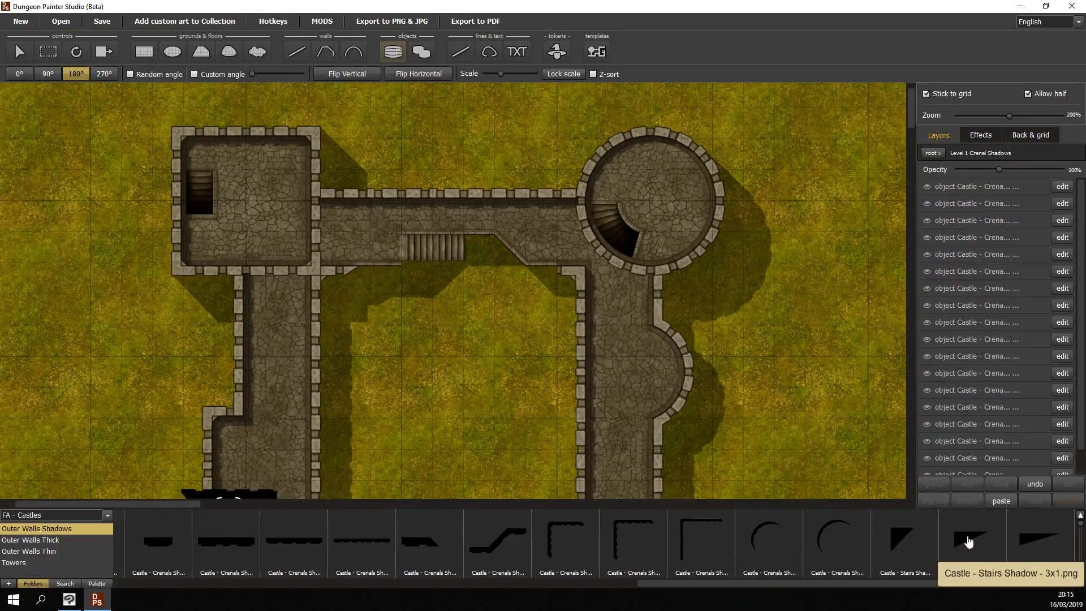
{"action": "left_click", "coordinate": [967, 540]}
Set the stairs shadow to 0° rotation, flip it horizontally and place it over the new stairs.
{"action": "key", "text": "r"}
{"action": "key", "text": "r"}
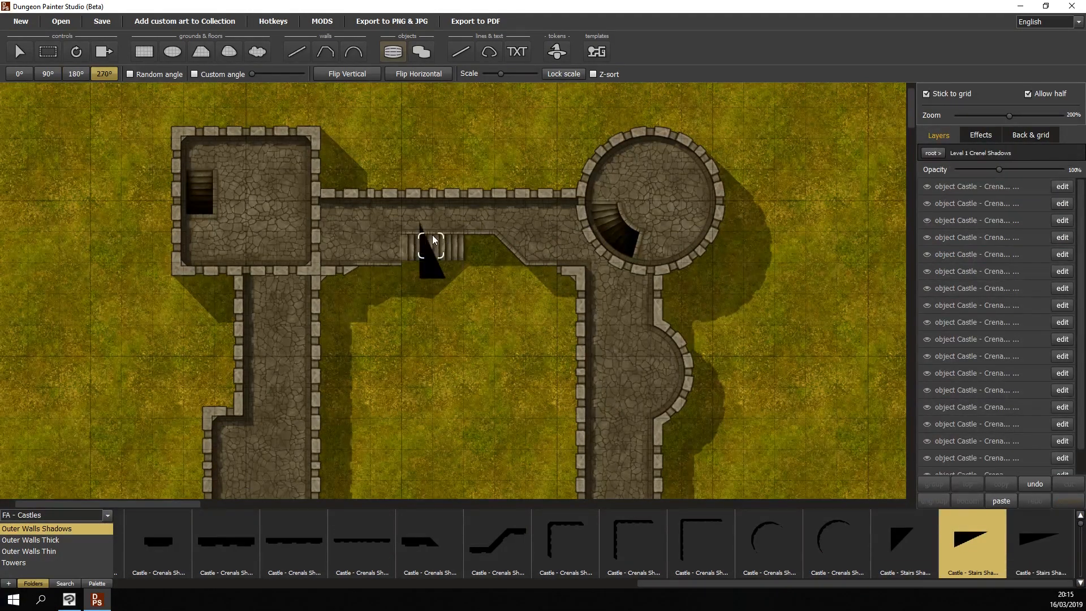
{"action": "left_click", "coordinate": [338, 72]}
{"action": "left_click", "coordinate": [358, 77]}
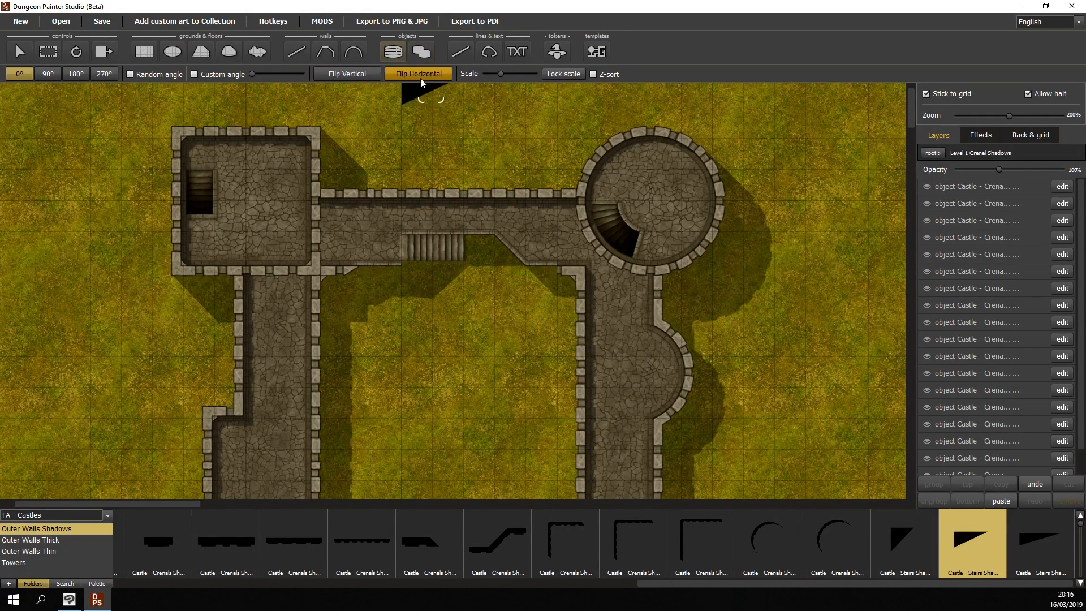
{"action": "left_click", "coordinate": [420, 78]}
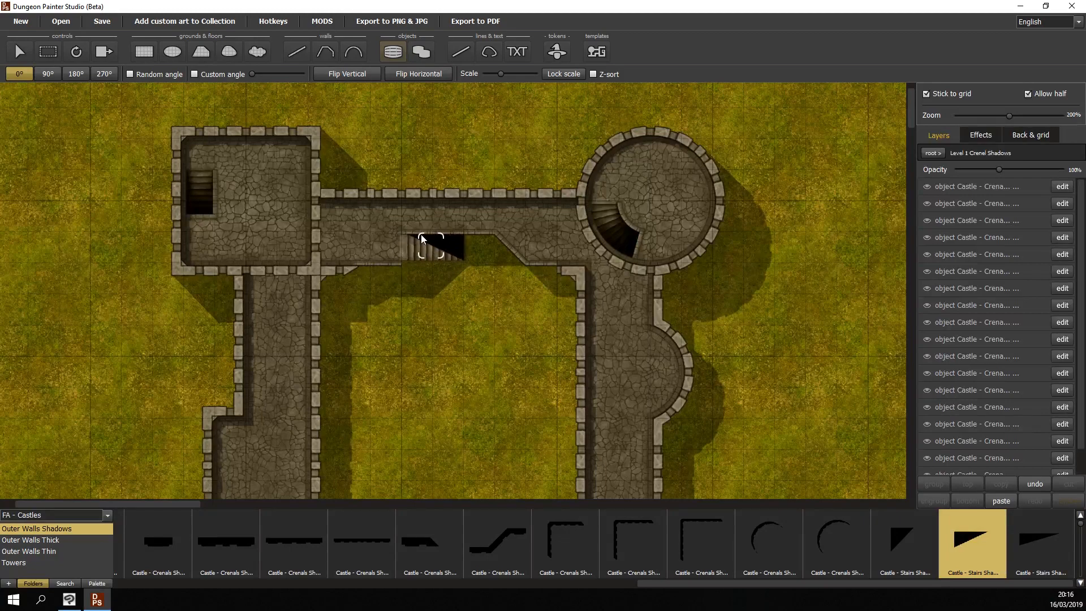
{"action": "left_click", "coordinate": [578, 365]}
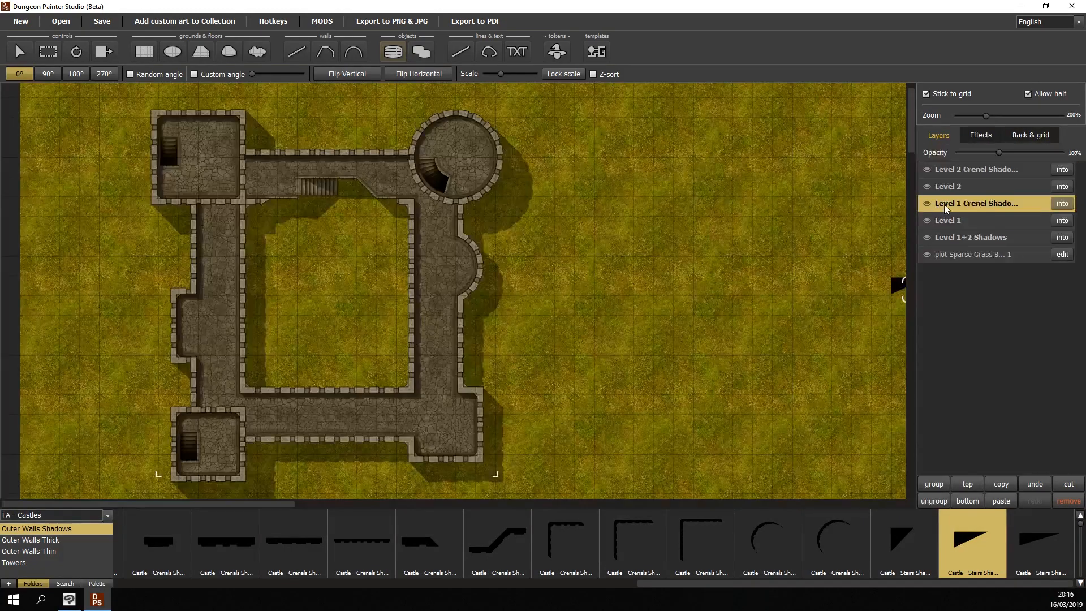
Enter the Level 1 Crenel Shadows group and choose the polygon floor tool with Cave Black Patch from FA - Caves.
{"action": "left_click", "coordinate": [1056, 203]}
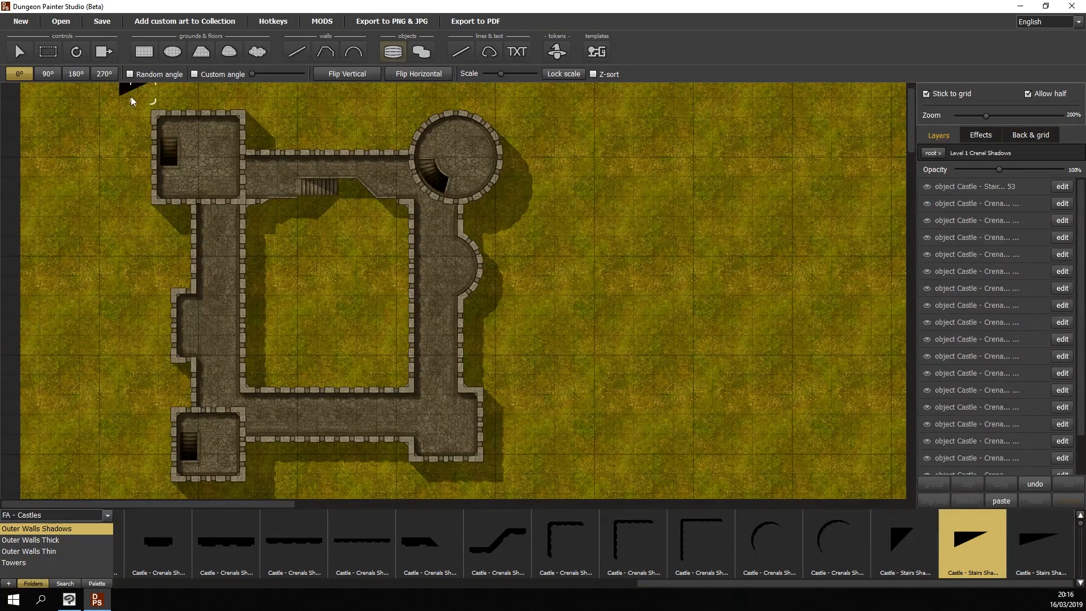
{"action": "left_click", "coordinate": [104, 516]}
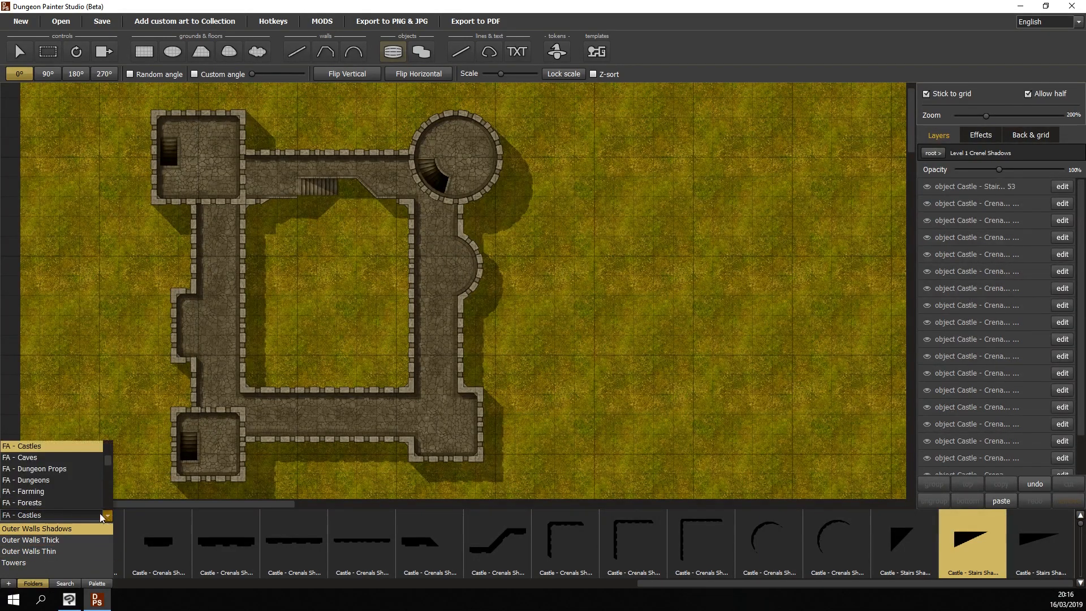
{"action": "left_click", "coordinate": [54, 460]}
{"action": "scroll", "coordinate": [118, 484], "scroll_direction": "up", "scroll_amount": 2}
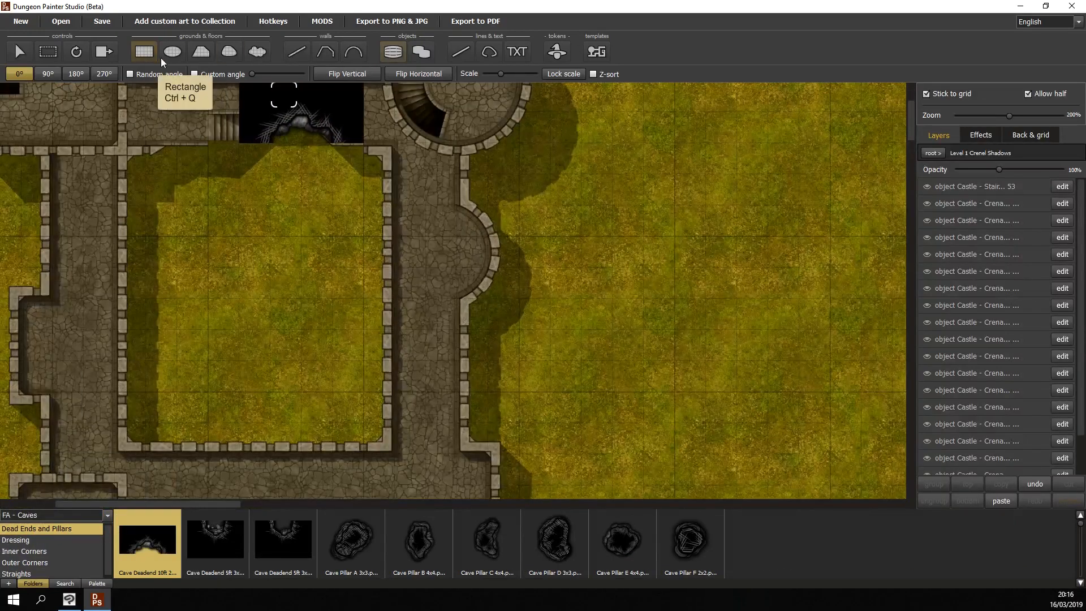
{"action": "left_click", "coordinate": [202, 56]}
Turn off grid snapping and draw a black shadow polygon from the round tower's lower edge across the top of the right-hand walkway.
{"action": "left_click_drag", "start_coordinate": [380, 164], "coordinate": [409, 303]}
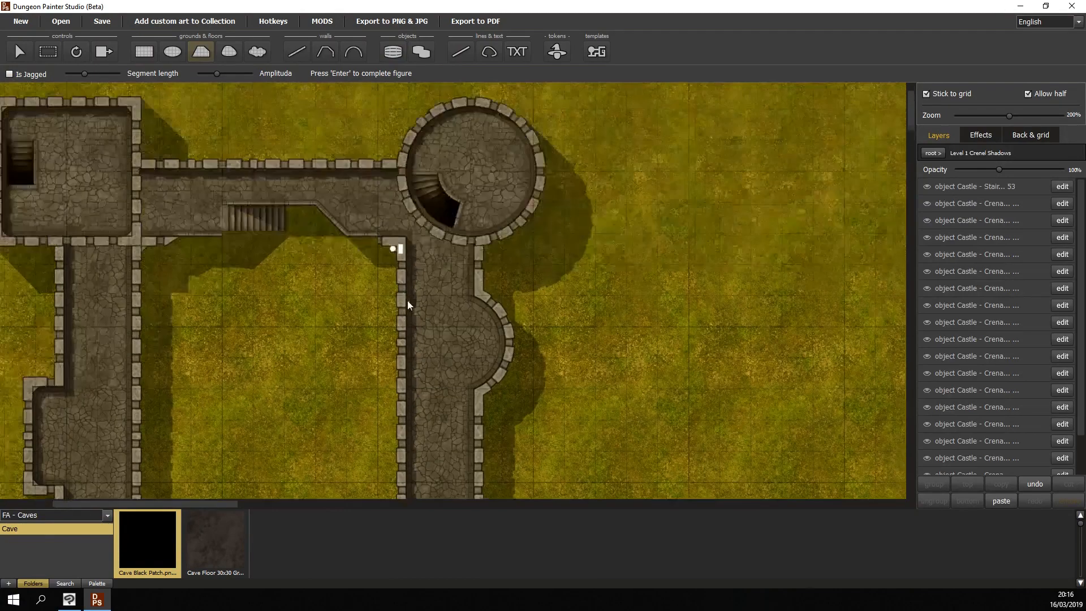
{"action": "scroll", "coordinate": [408, 306], "scroll_direction": "up", "scroll_amount": 4}
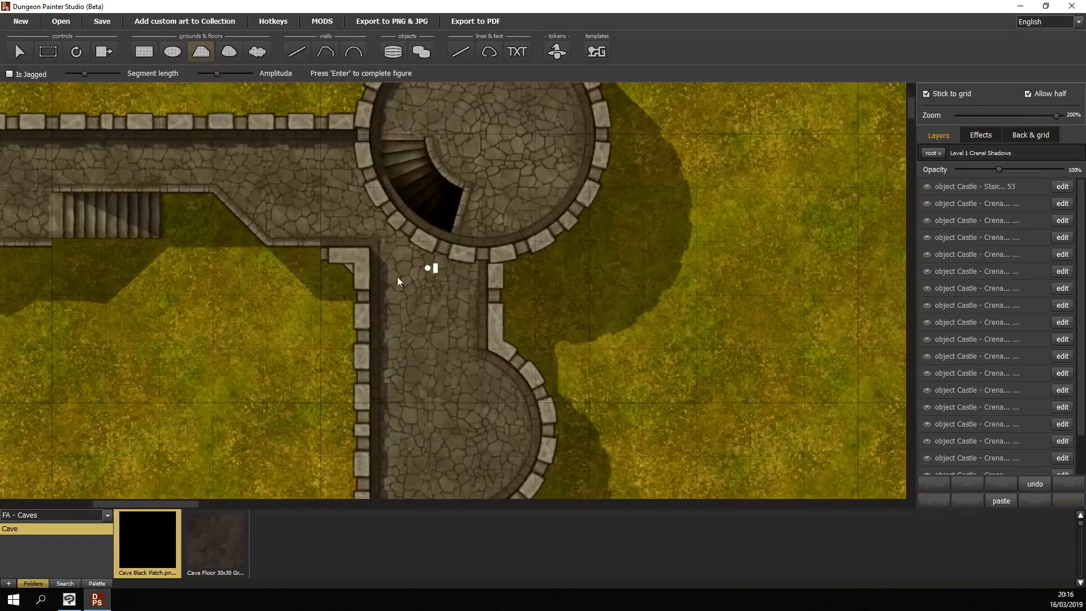
{"action": "key", "text": "g"}
{"action": "left_click", "coordinate": [391, 226]}
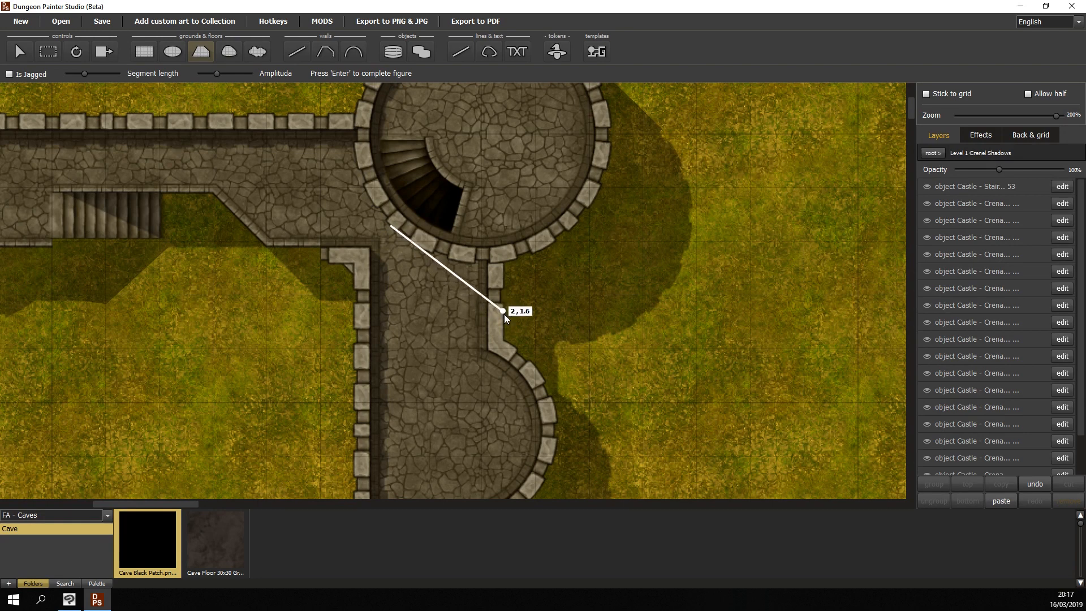
{"action": "left_click", "coordinate": [504, 314]}
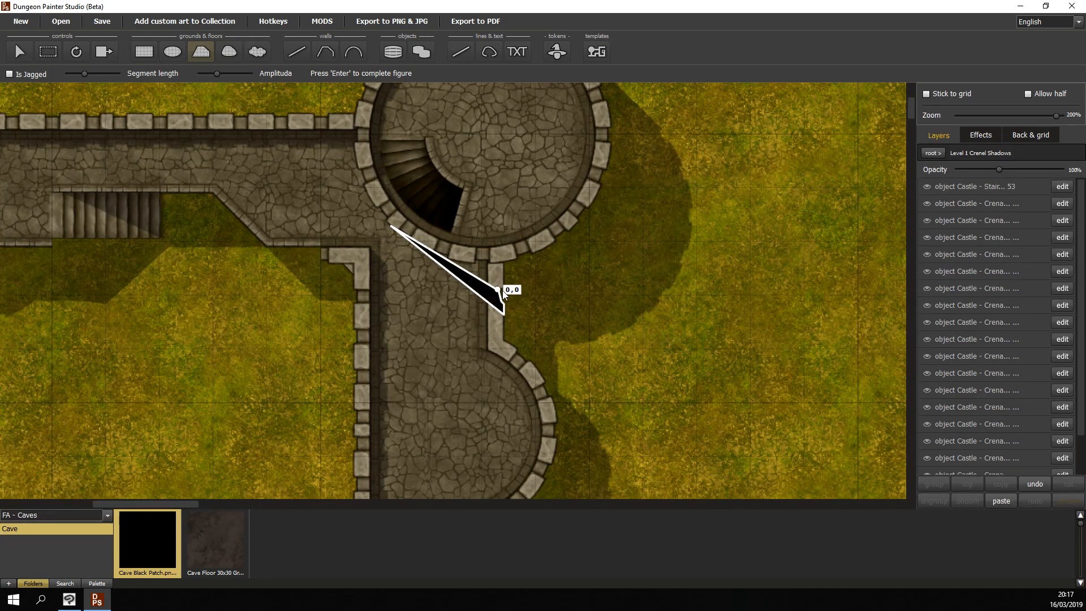
{"action": "left_click", "coordinate": [504, 291]}
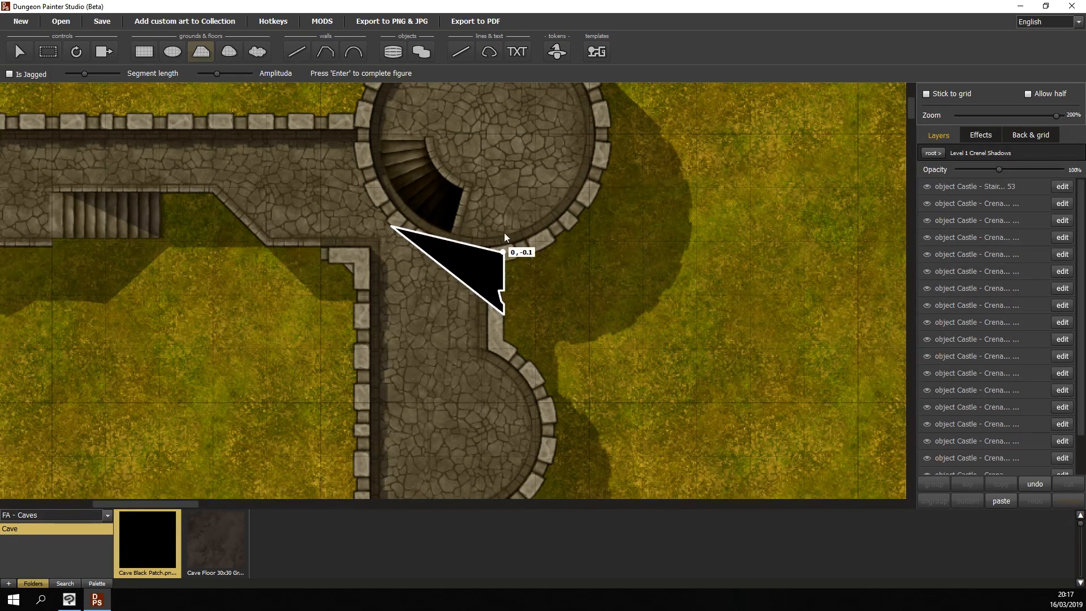
{"action": "left_click", "coordinate": [501, 208]}
{"action": "left_click", "coordinate": [397, 216]}
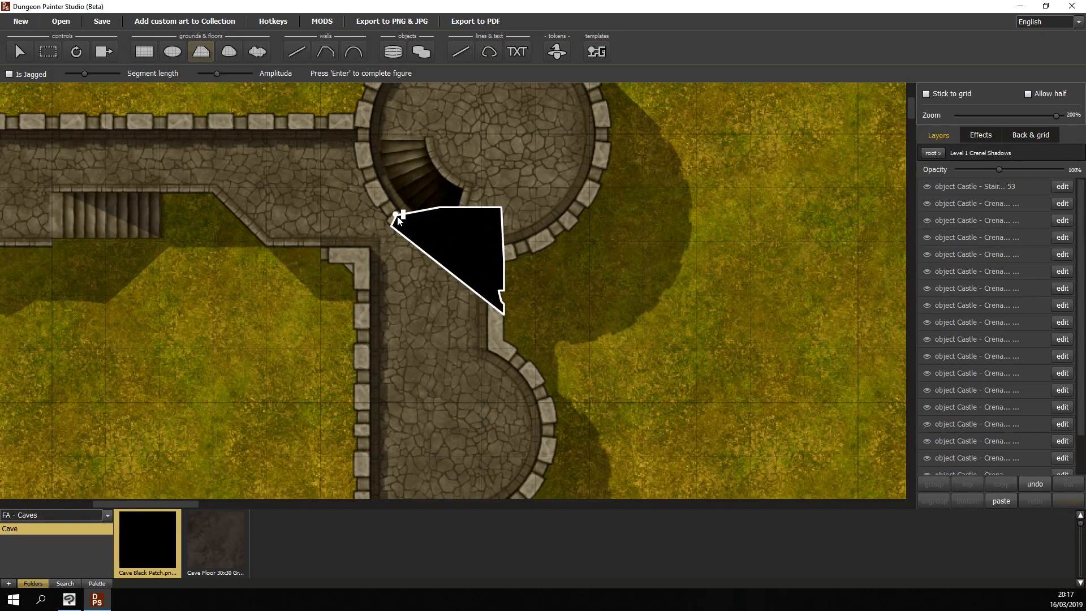
{"action": "key", "text": "Return"}
Draw a black shadow polygon on the lower walkway, slanting from the lower-left tower's upper right corner to the walkway's outer wall.
{"action": "left_click_drag", "start_coordinate": [520, 215], "coordinate": [682, 149]}
{"action": "left_click_drag", "start_coordinate": [633, 389], "coordinate": [702, 141]}
{"action": "left_click_drag", "start_coordinate": [520, 377], "coordinate": [435, 155]}
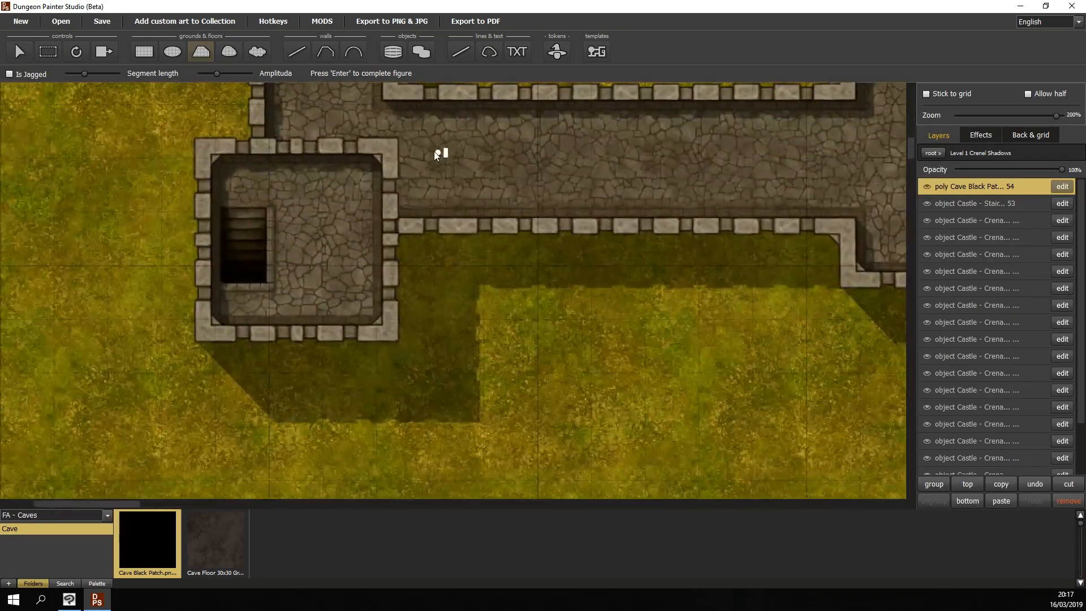
{"action": "left_click", "coordinate": [398, 140]}
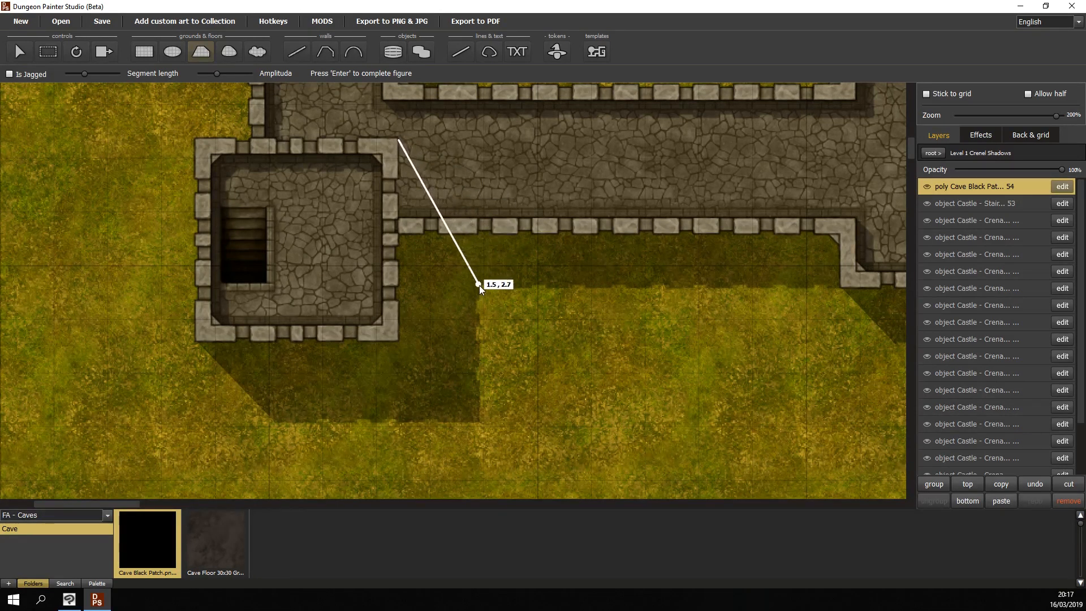
{"action": "left_click", "coordinate": [480, 210]}
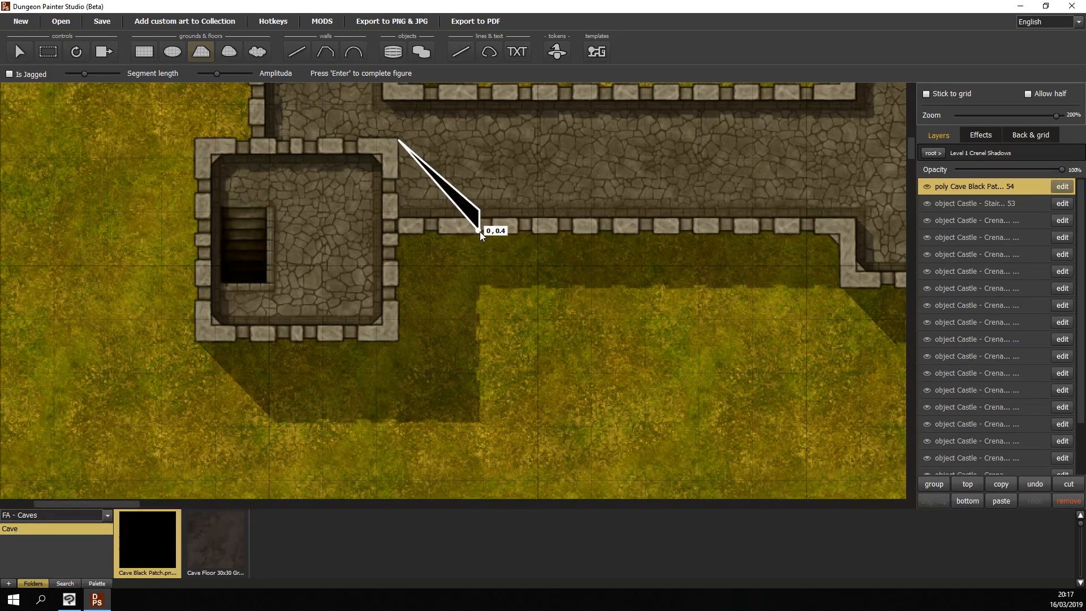
{"action": "left_click", "coordinate": [477, 231]}
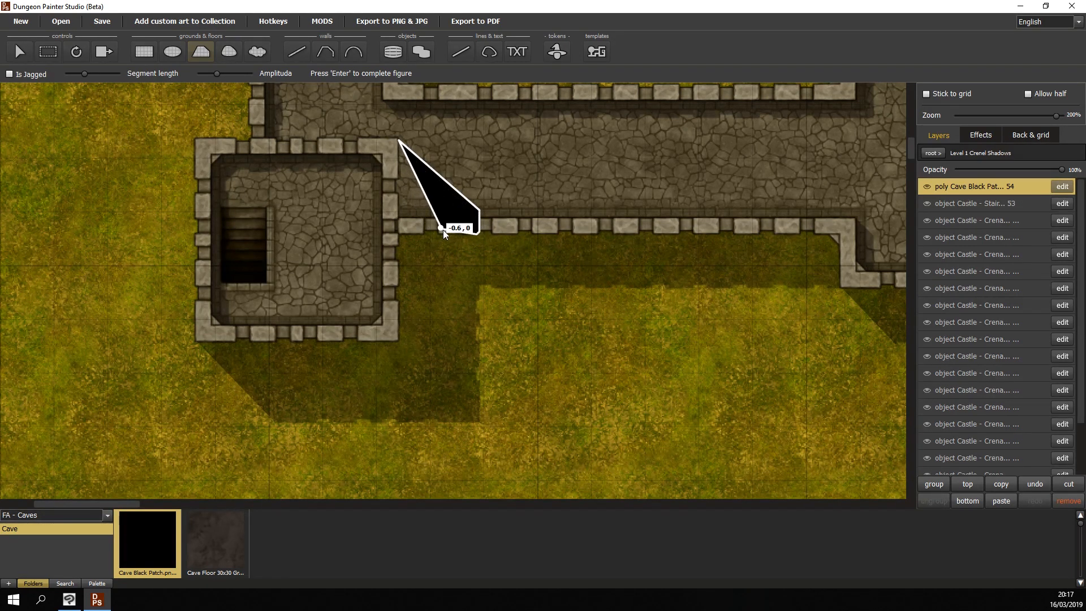
{"action": "left_click", "coordinate": [439, 231]}
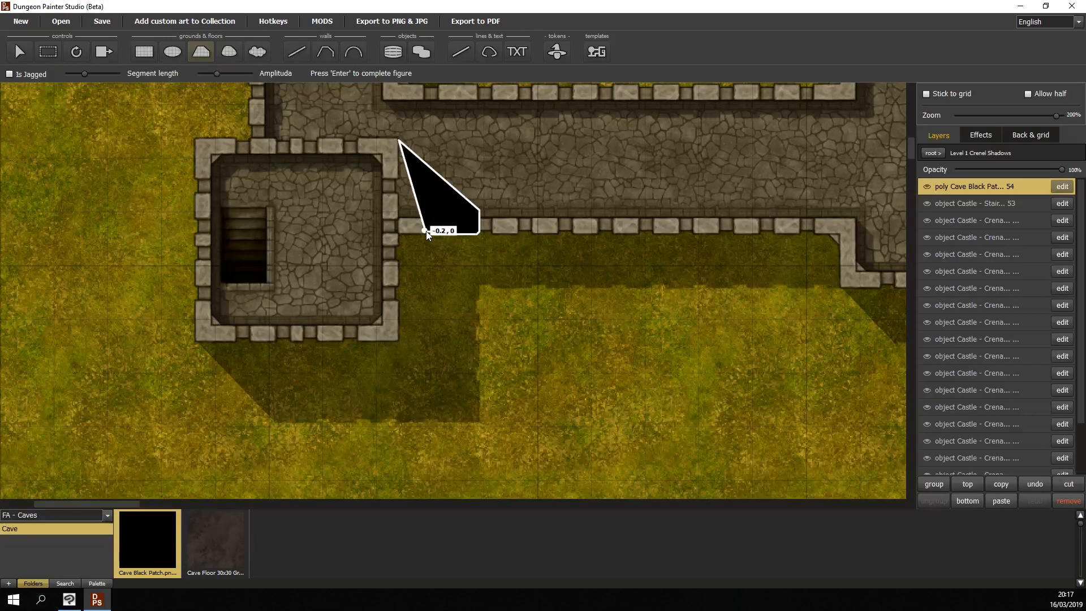
{"action": "left_click", "coordinate": [365, 237]}
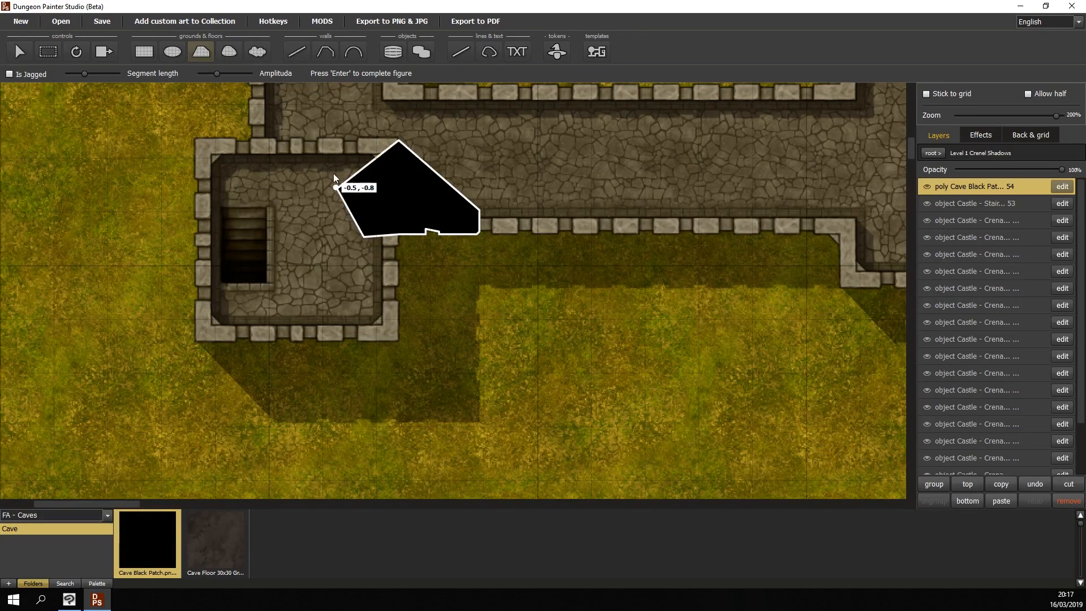
{"action": "left_click", "coordinate": [332, 169]}
{"action": "key", "text": "Return"}
Draw a black shadow polygon across the left walkway directly below the upper-left square tower, reaching its courtyard-side wall.
{"action": "mouse_move", "coordinate": [507, 237]}
{"action": "left_mouse_down"}
{"action": "mouse_move", "coordinate": [547, 259]}
{"action": "mouse_move", "coordinate": [578, 190]}
{"action": "mouse_move", "coordinate": [531, 379]}
{"action": "left_mouse_up"}
{"action": "scroll", "coordinate": [527, 249], "scroll_direction": "down", "scroll_amount": 2}
{"action": "left_click_drag", "start_coordinate": [506, 156], "coordinate": [531, 330]}
{"action": "left_click_drag", "start_coordinate": [500, 227], "coordinate": [503, 409]}
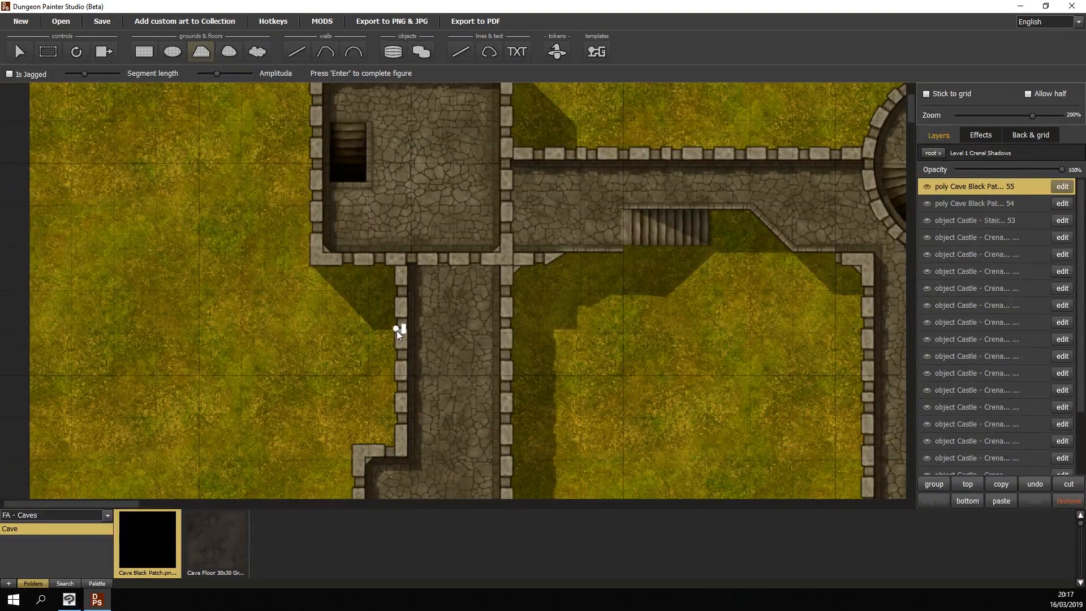
{"action": "left_click", "coordinate": [512, 329]}
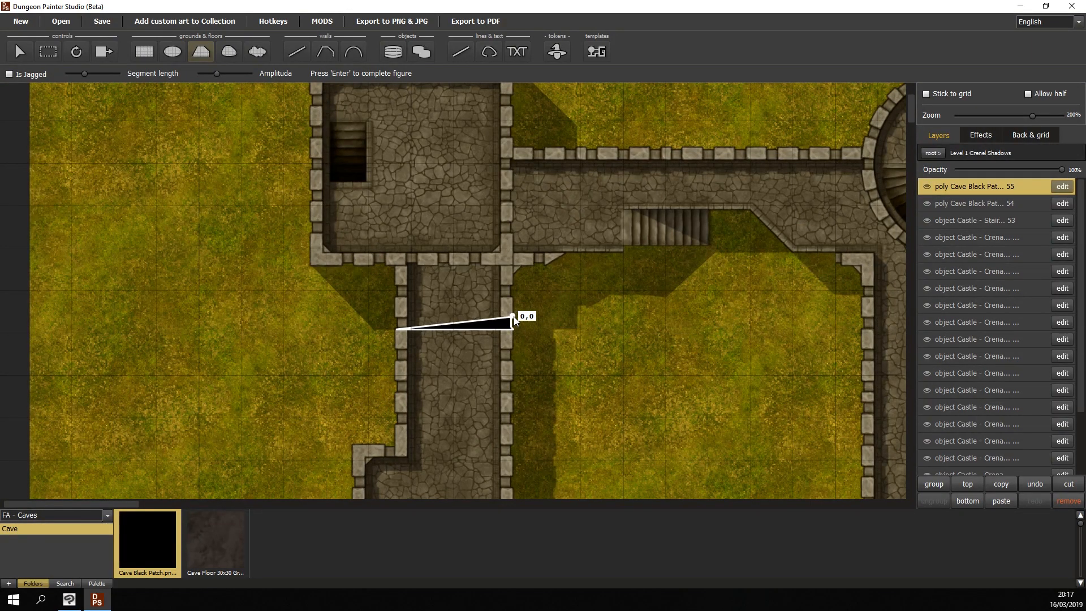
{"action": "left_click", "coordinate": [511, 287]}
{"action": "left_click", "coordinate": [512, 265]}
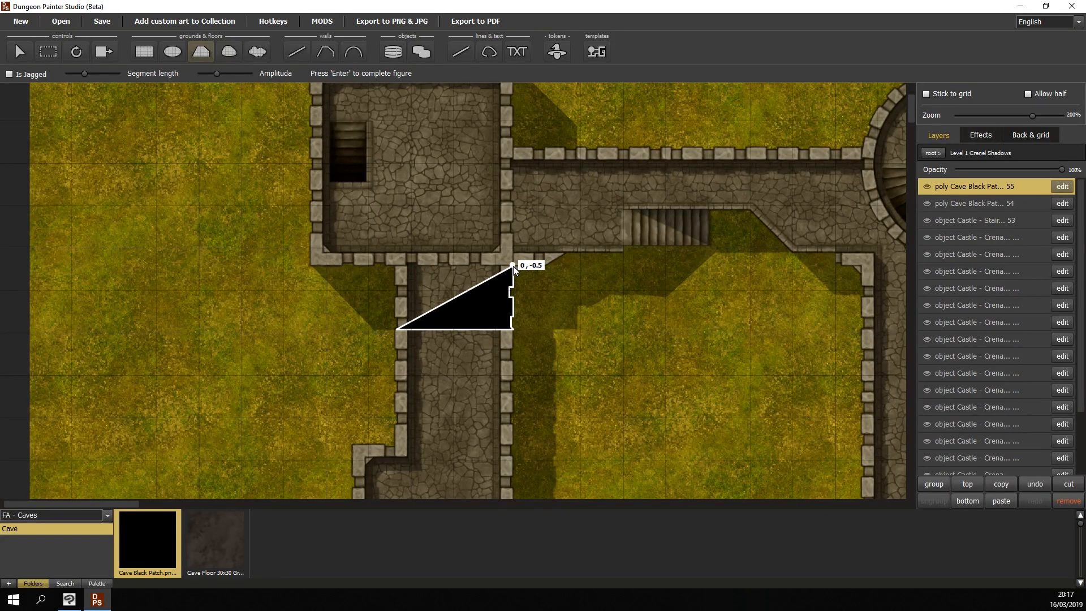
{"action": "left_click", "coordinate": [505, 240]}
{"action": "left_click", "coordinate": [437, 217]}
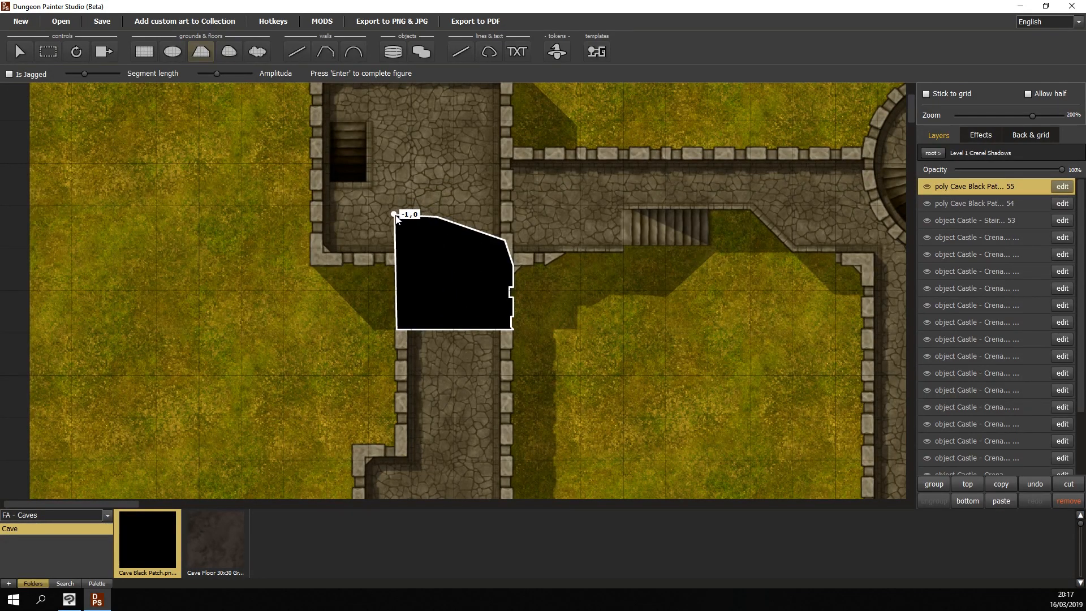
{"action": "left_click", "coordinate": [397, 215]}
{"action": "key", "text": "Return"}
Add a narrow black polygon over the left walkway's outer wall below the upper-left tower, extending the tower's shadow.
{"action": "scroll", "coordinate": [400, 303], "scroll_direction": "up", "scroll_amount": 2}
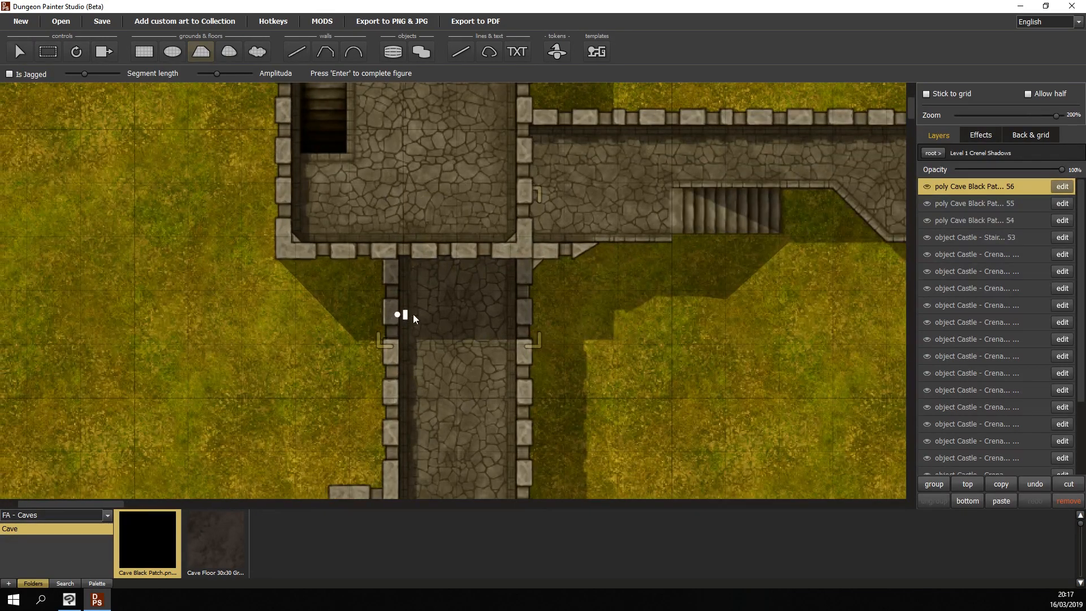
{"action": "left_click_drag", "start_coordinate": [399, 311], "coordinate": [485, 306]}
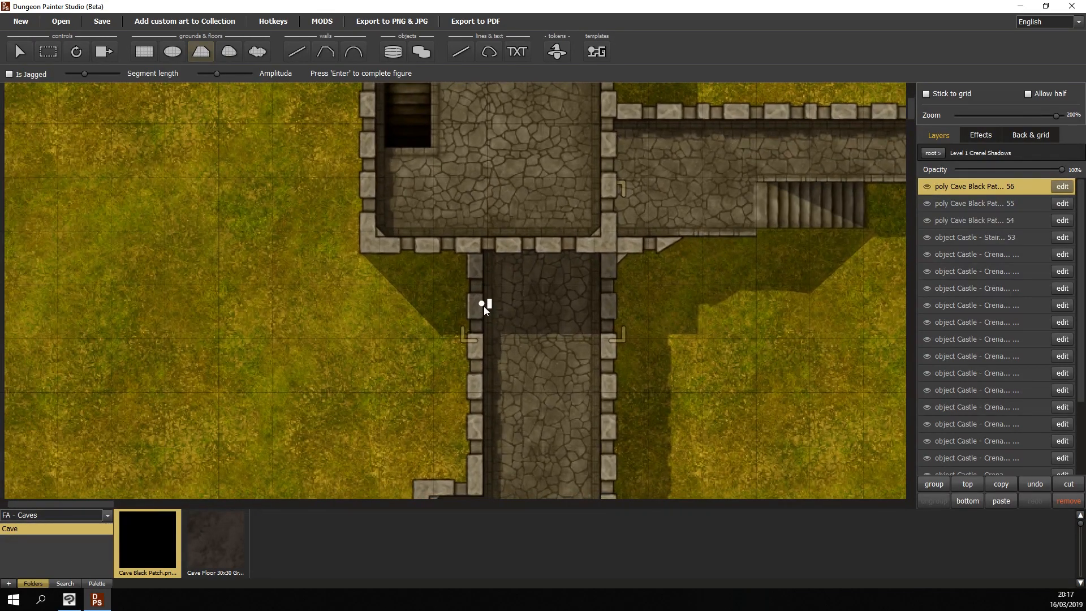
{"action": "left_click", "coordinate": [468, 252]}
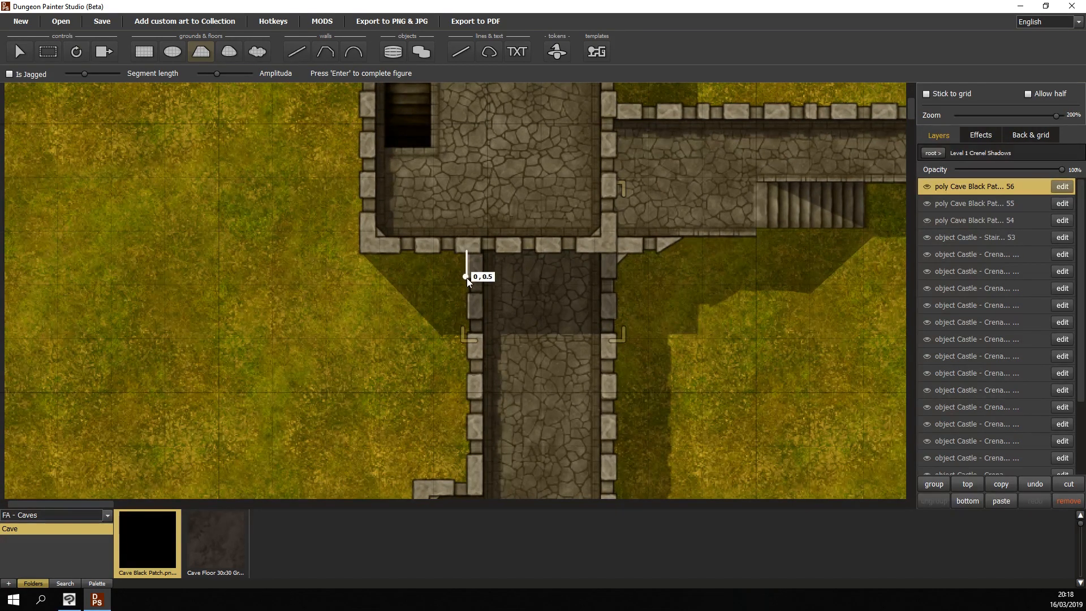
{"action": "left_click", "coordinate": [467, 336]}
{"action": "left_click", "coordinate": [511, 332]}
{"action": "left_click", "coordinate": [504, 220]}
{"action": "key", "text": "Return"}
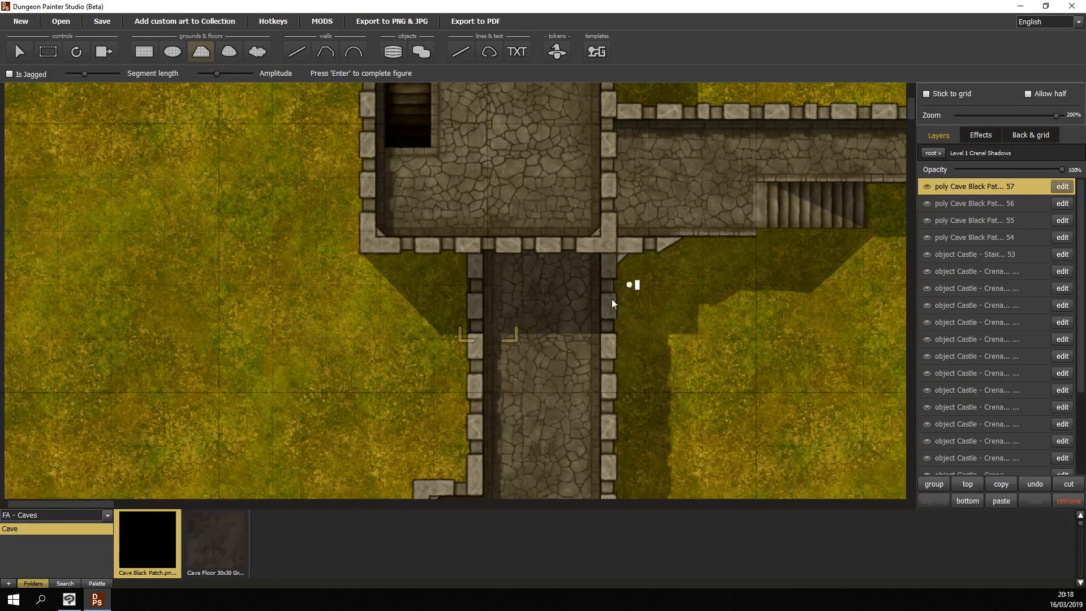
Draw a black shadow polygon across the upper walkway beside the upper-left tower's right wall, following the courtyard-side wall's angled edge.
{"action": "left_click_drag", "start_coordinate": [612, 298], "coordinate": [584, 316]}
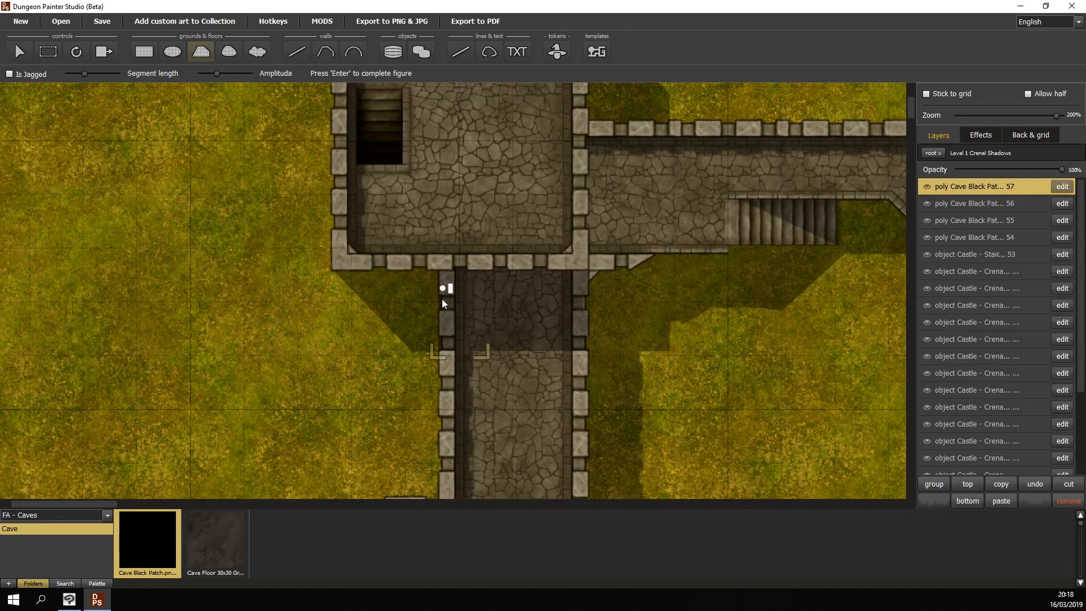
{"action": "left_click_drag", "start_coordinate": [525, 240], "coordinate": [362, 313]}
{"action": "left_click_drag", "start_coordinate": [494, 290], "coordinate": [503, 239]}
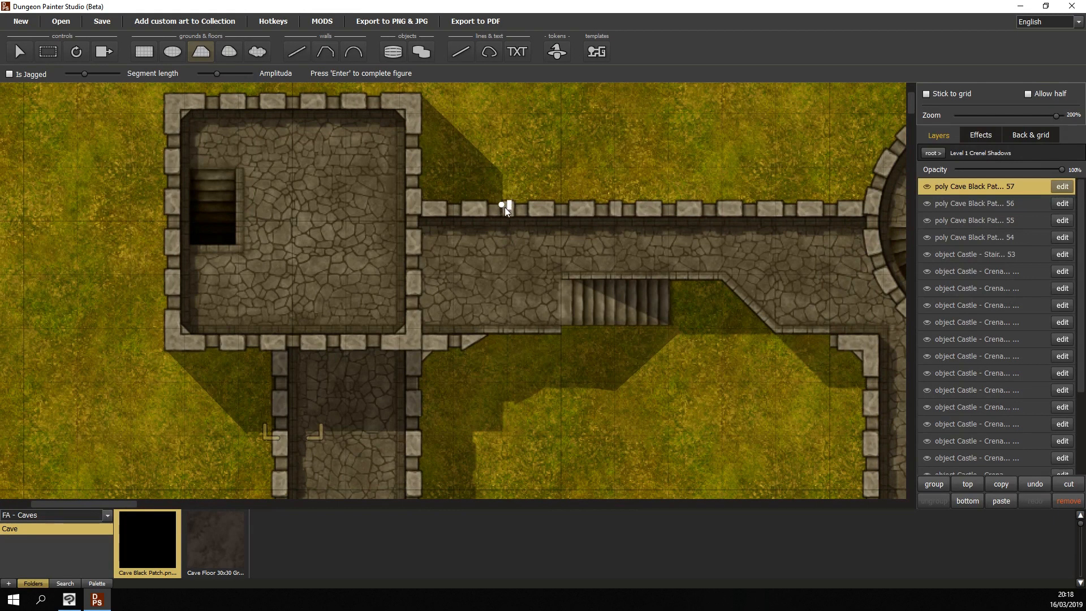
{"action": "left_click", "coordinate": [504, 335]}
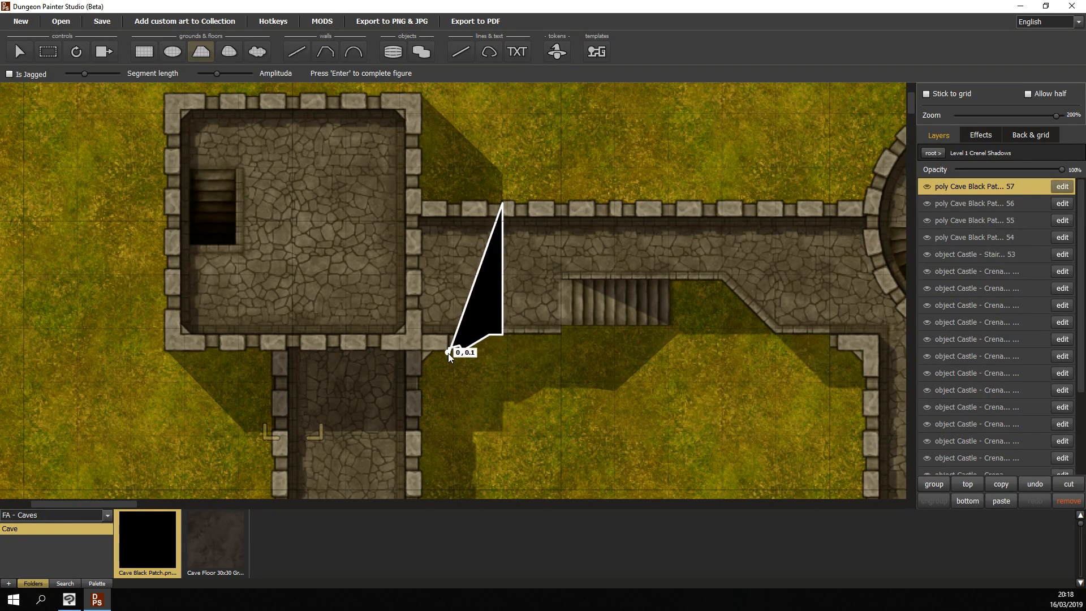
{"action": "left_click", "coordinate": [433, 351]}
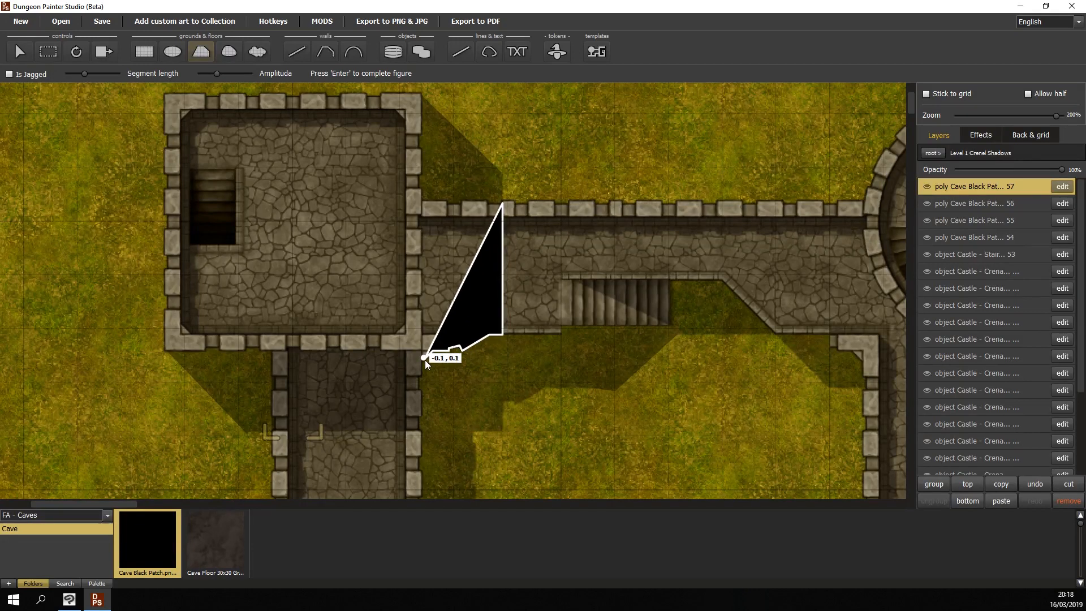
{"action": "left_click", "coordinate": [422, 362]}
{"action": "left_click", "coordinate": [403, 357]}
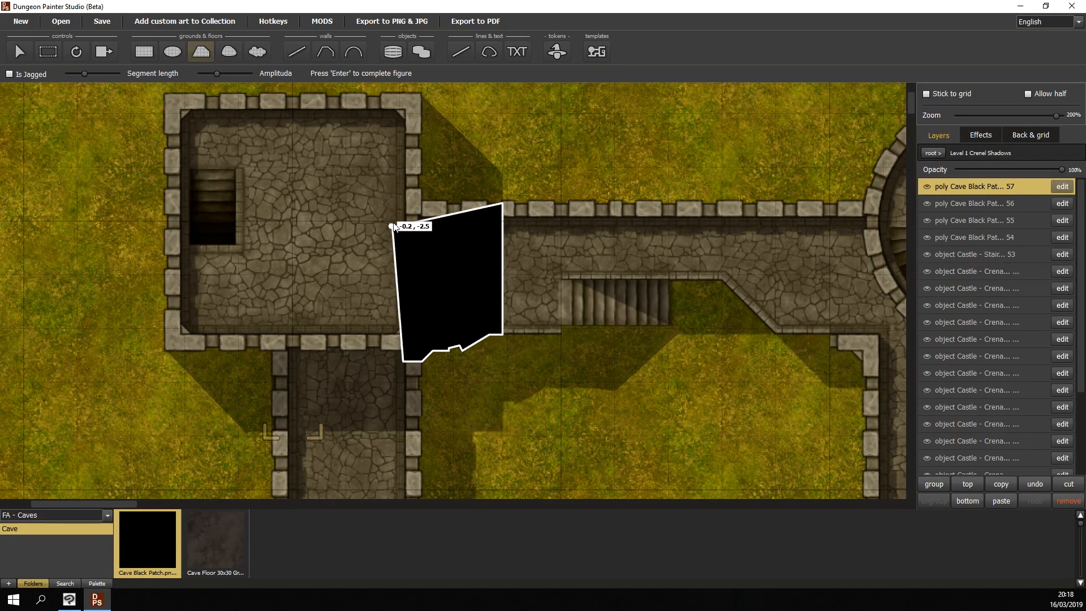
{"action": "left_click", "coordinate": [393, 198]}
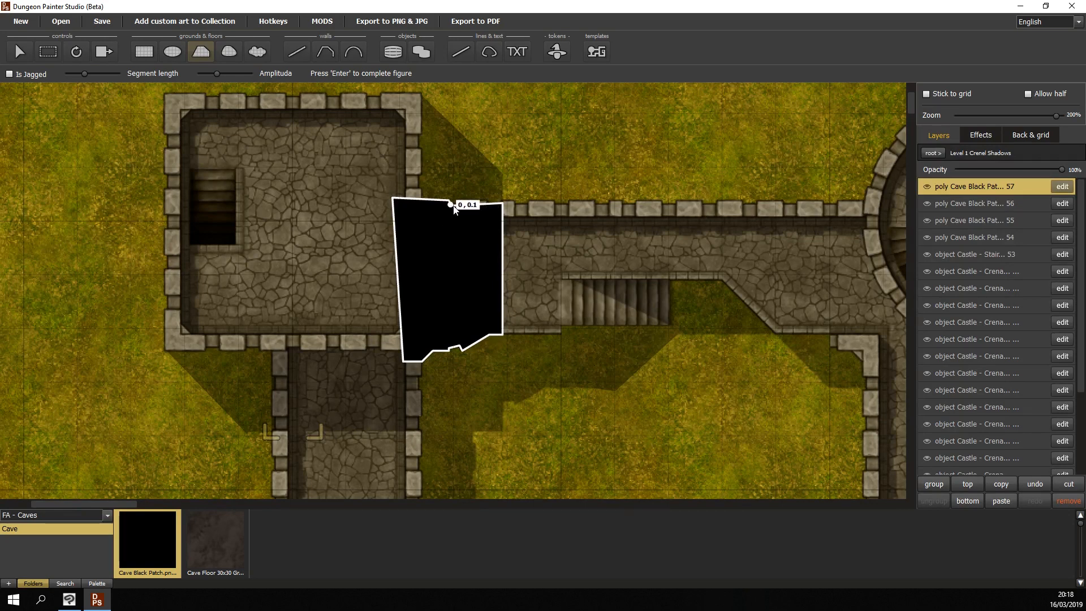
{"action": "left_click", "coordinate": [462, 205]}
{"action": "left_click", "coordinate": [464, 201]}
{"action": "key", "text": "Return"}
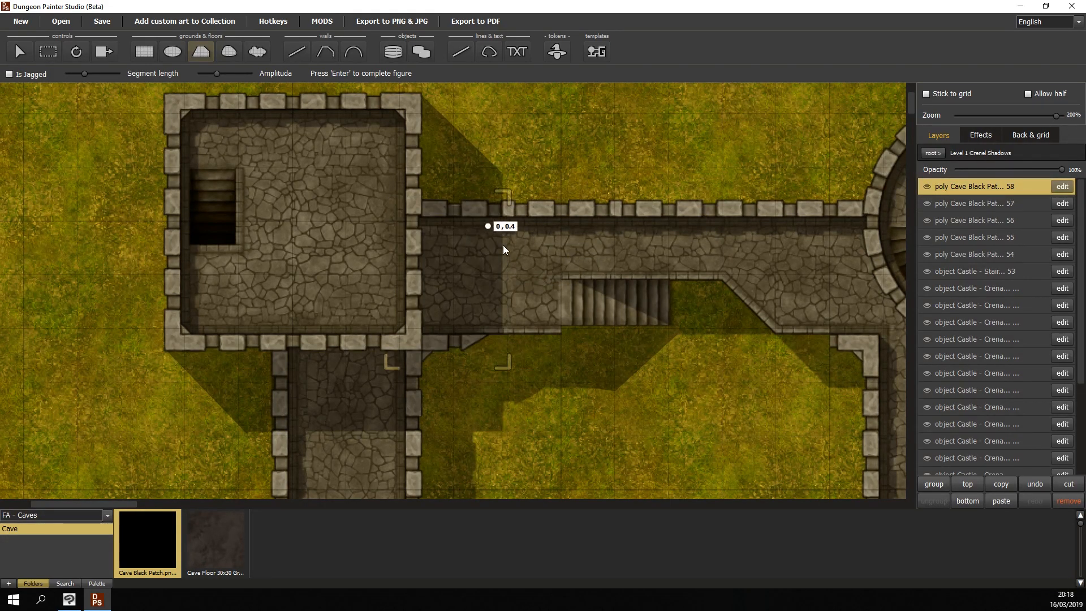
Leave the Level 1 Crenel Shadows group and return to the root layer list.
{"action": "scroll", "coordinate": [504, 246], "scroll_direction": "down", "scroll_amount": 5}
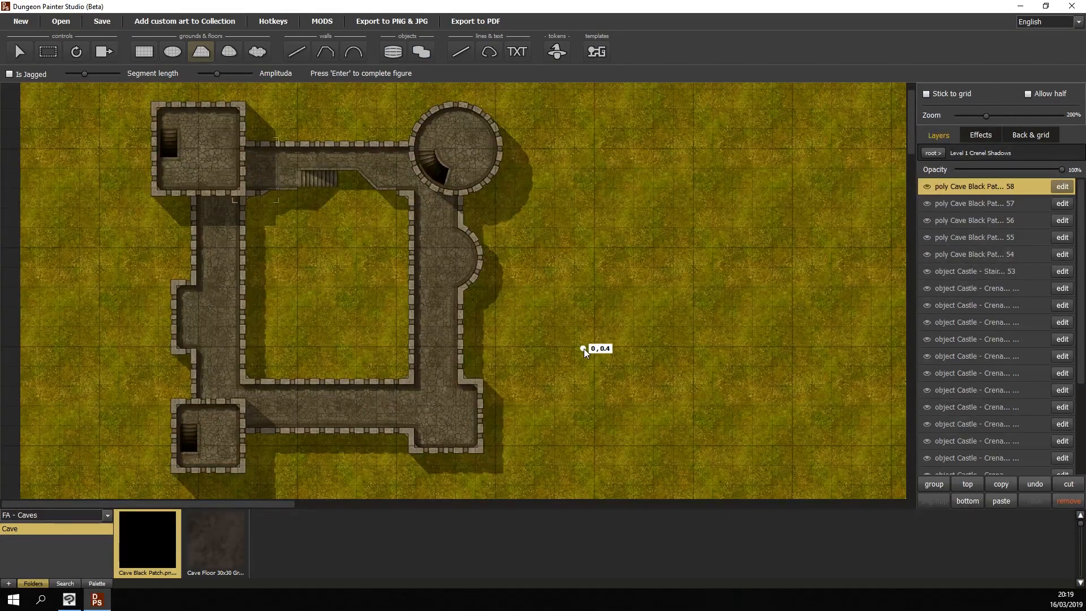
{"action": "left_click", "coordinate": [935, 153]}
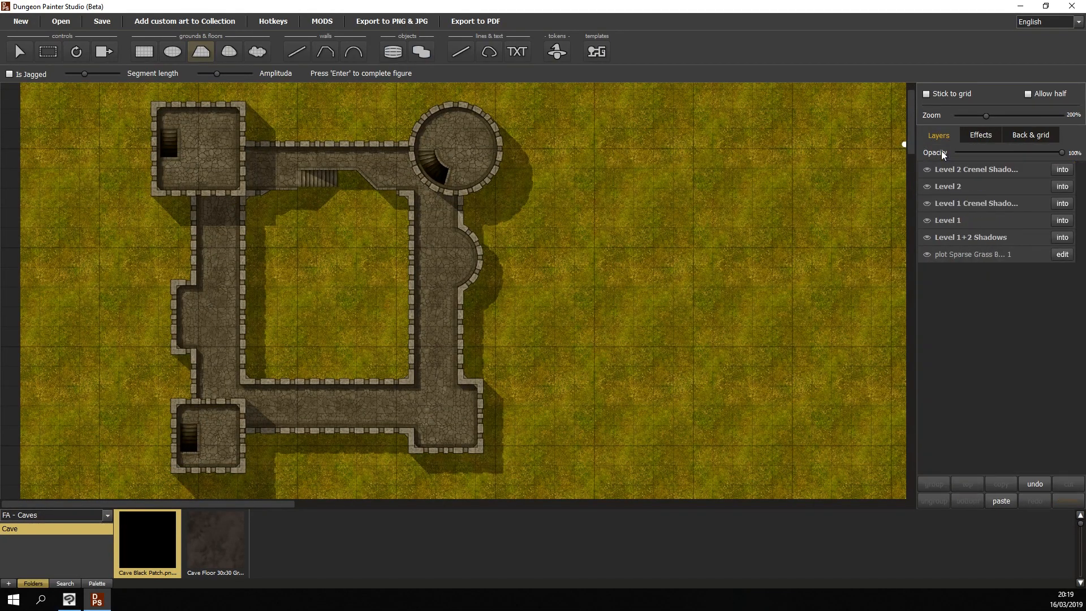
{"action": "left_click", "coordinate": [953, 220]}
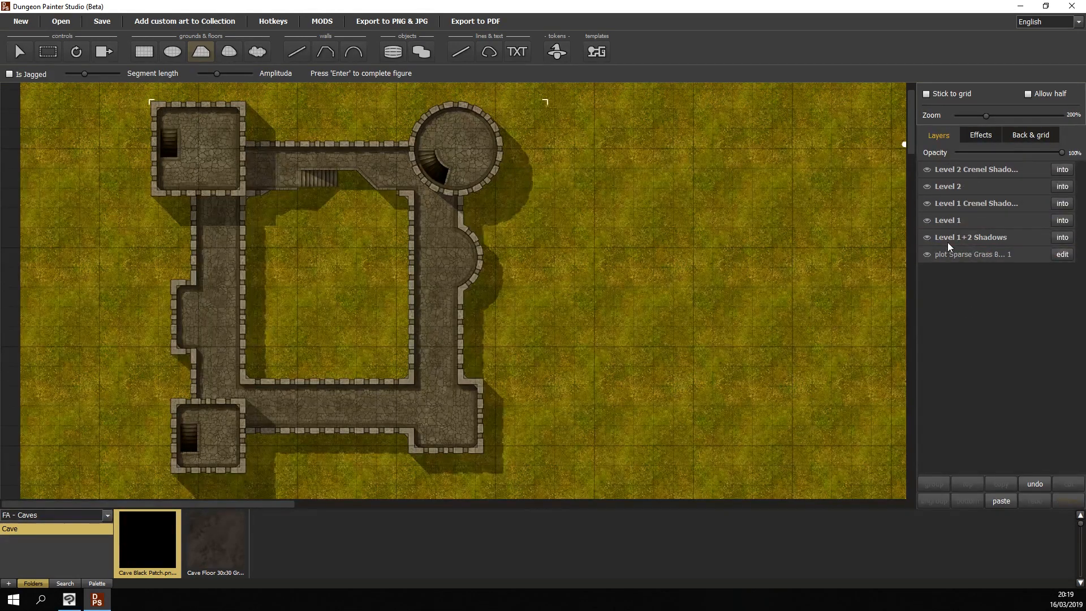